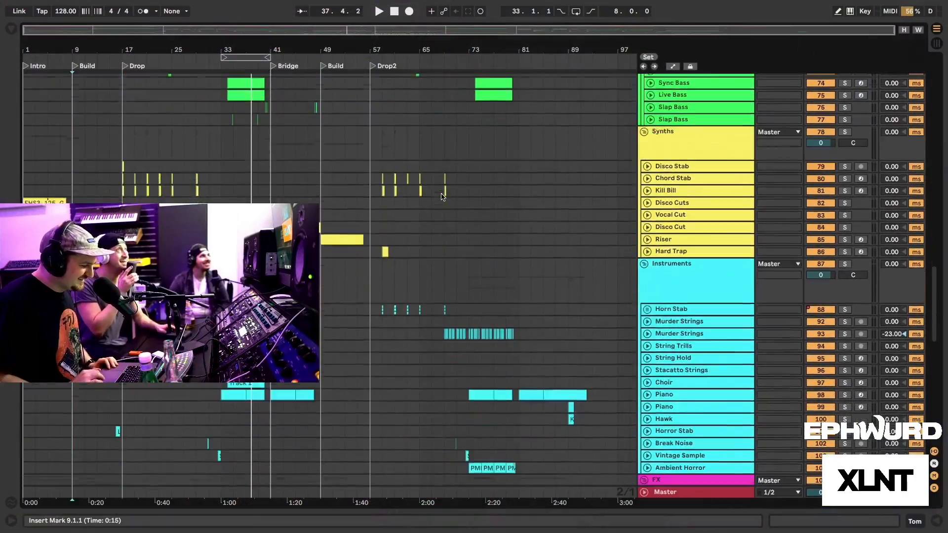
# Look through the arrangement's track groups, from synths and instruments to basses, subs and kicks.
pyautogui.scroll(-5, 443, 197)
pyautogui.scroll(15, 425, 207)
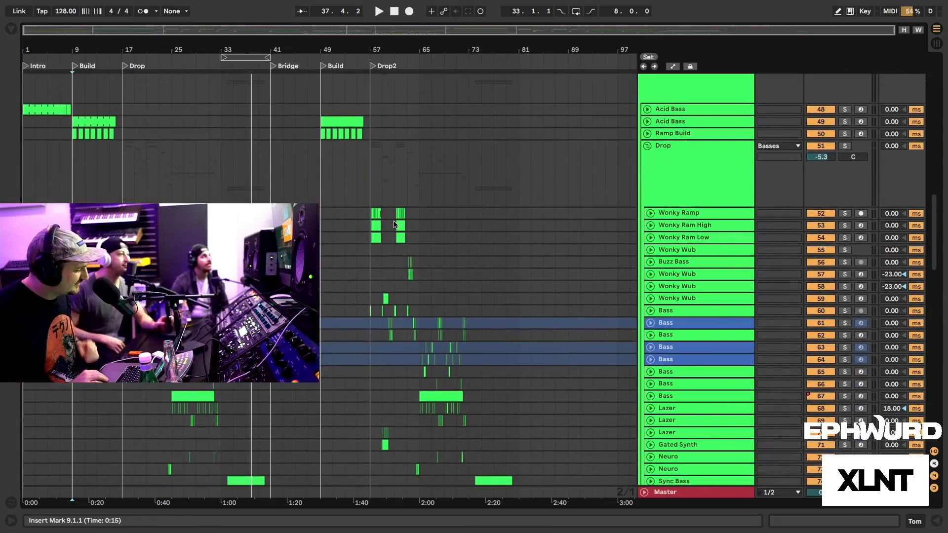
pyautogui.scroll(-12, 396, 225)
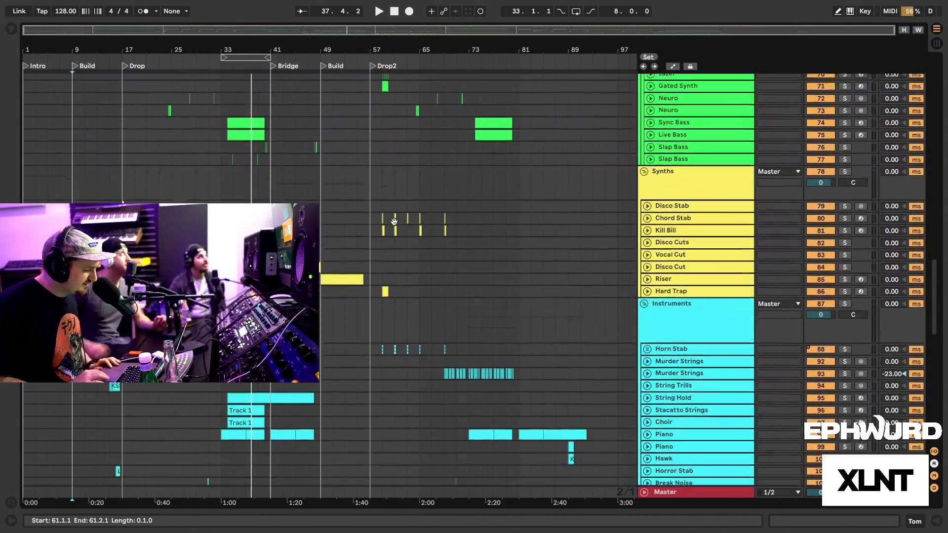
pyautogui.scroll(-5, 395, 225)
pyautogui.scroll(15, 395, 225)
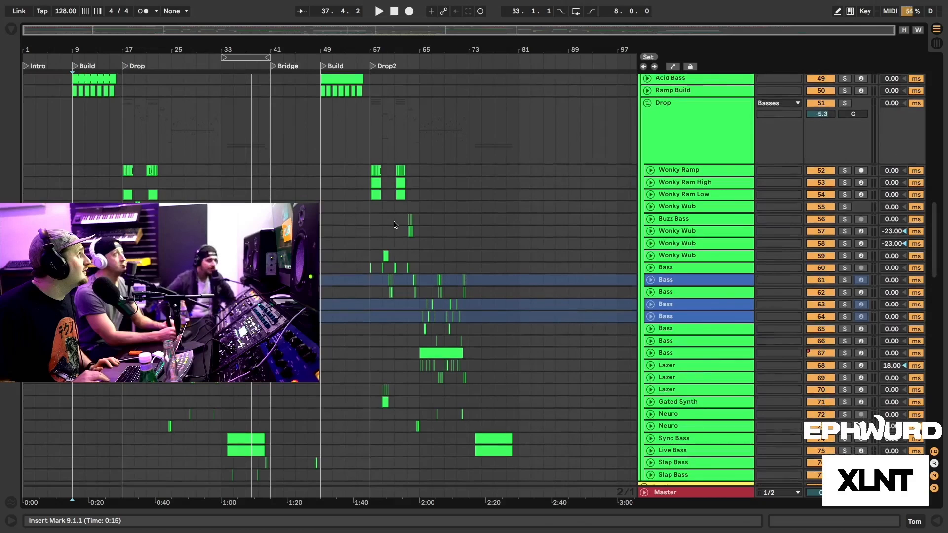
pyautogui.scroll(-1, 395, 225)
pyautogui.scroll(15, 395, 225)
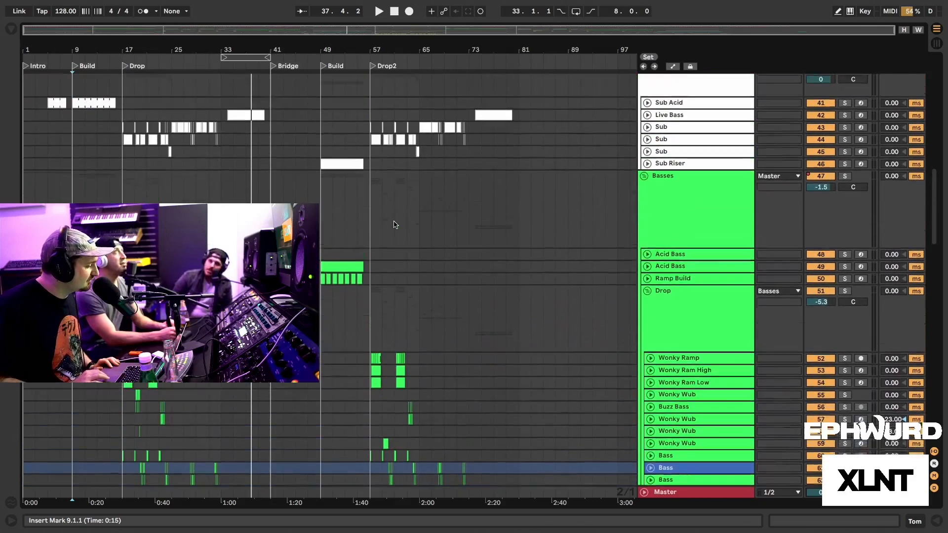
pyautogui.scroll(5, 395, 224)
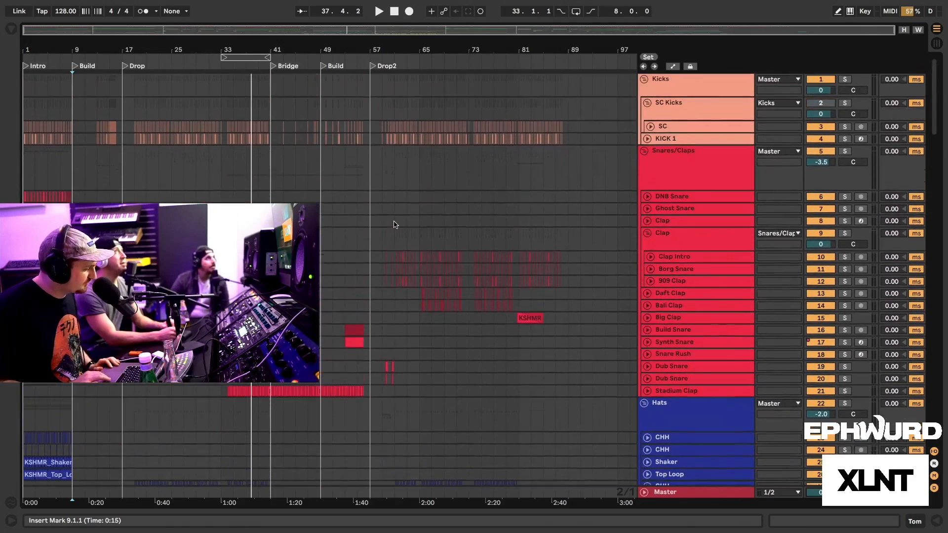
# Play back the soloed drum groups from the Drop marker at bar 17 and follow their clips through to bar 33.
pyautogui.moveTo(119, 50); pyautogui.dragTo(119, 124)
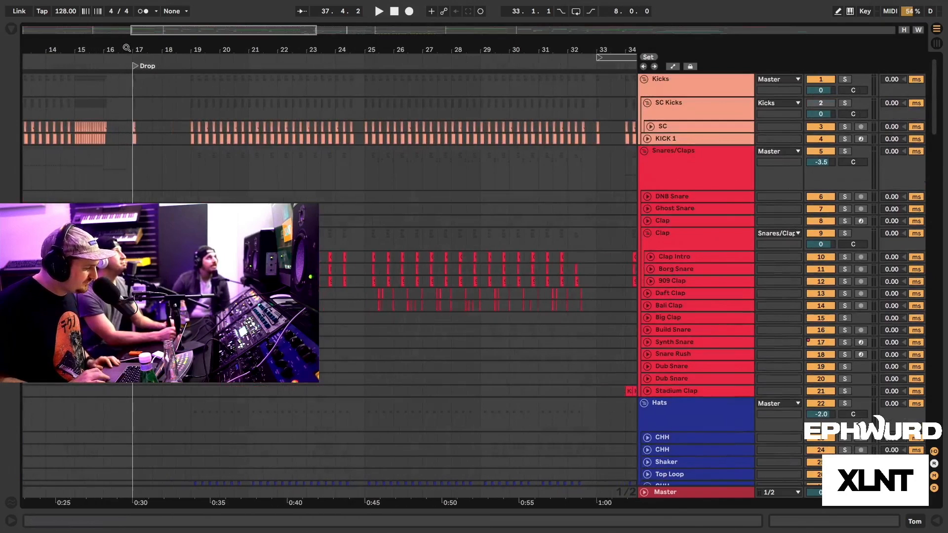
pyautogui.click(133, 169)
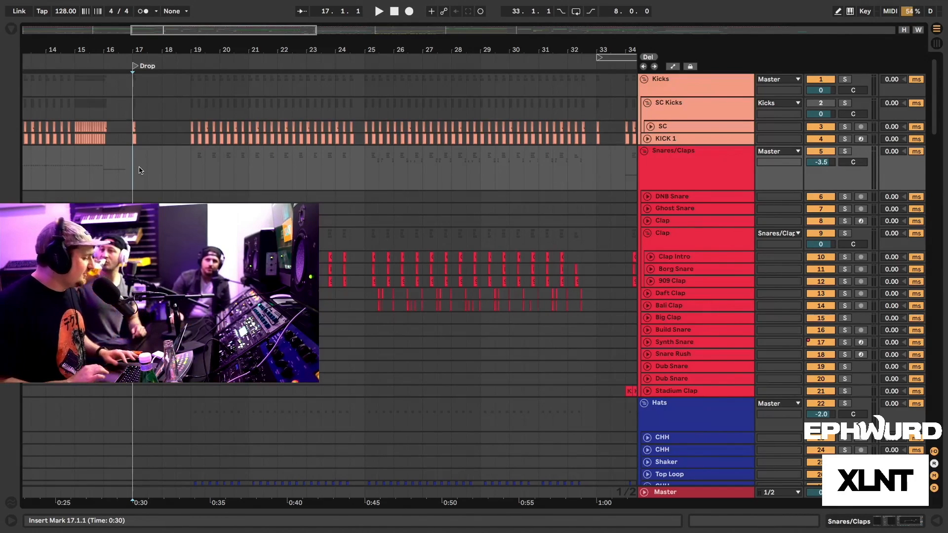
pyautogui.scroll(-5, 201, 188)
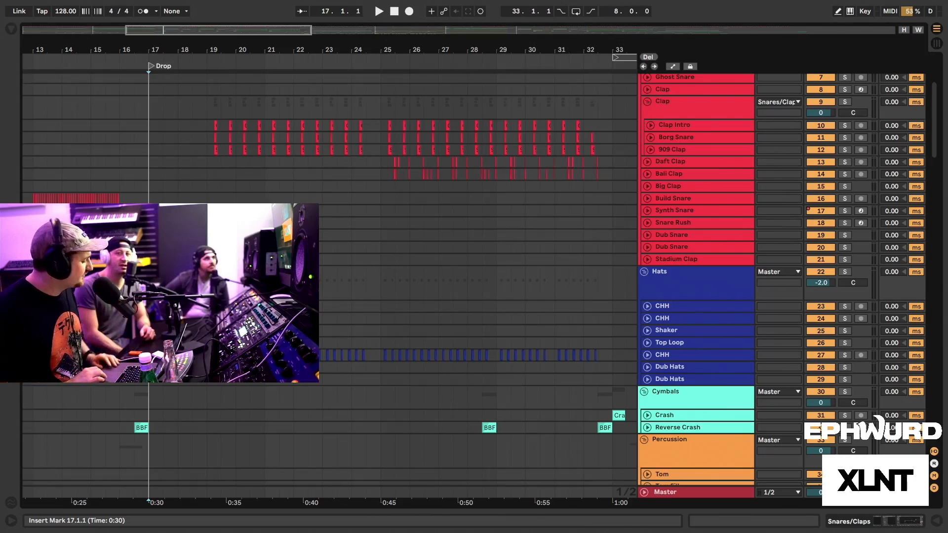
pyautogui.scroll(10, 170, 202)
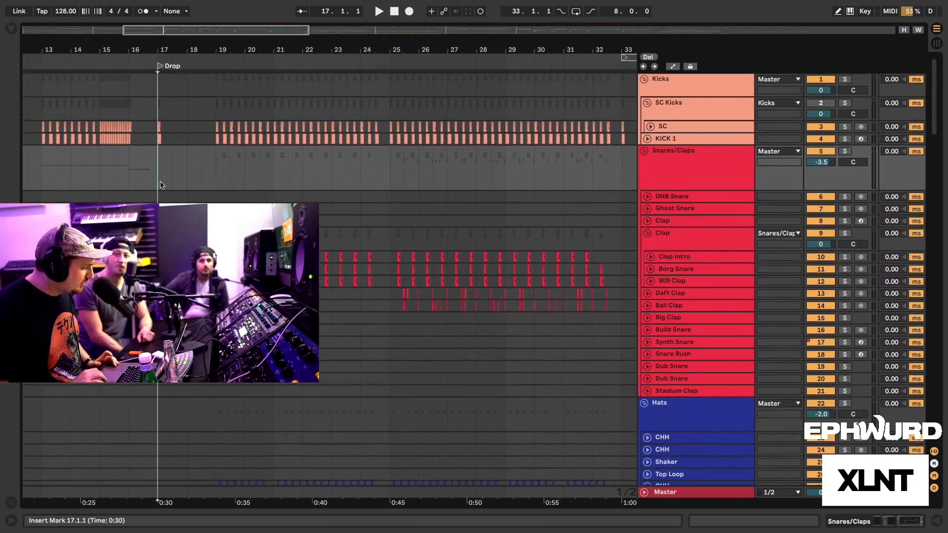
pyautogui.scroll(-10, 160, 185)
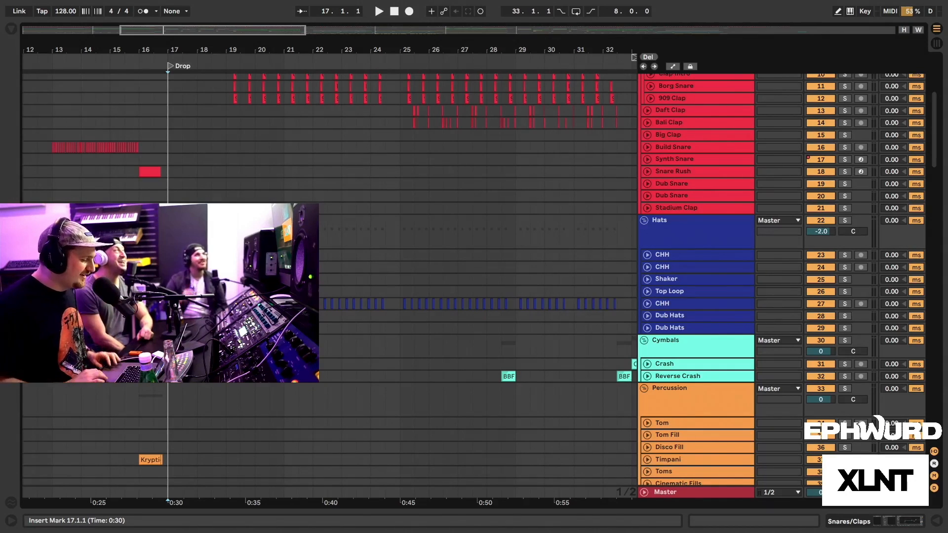
pyautogui.scroll(5, 395, 148)
pyautogui.press('space')
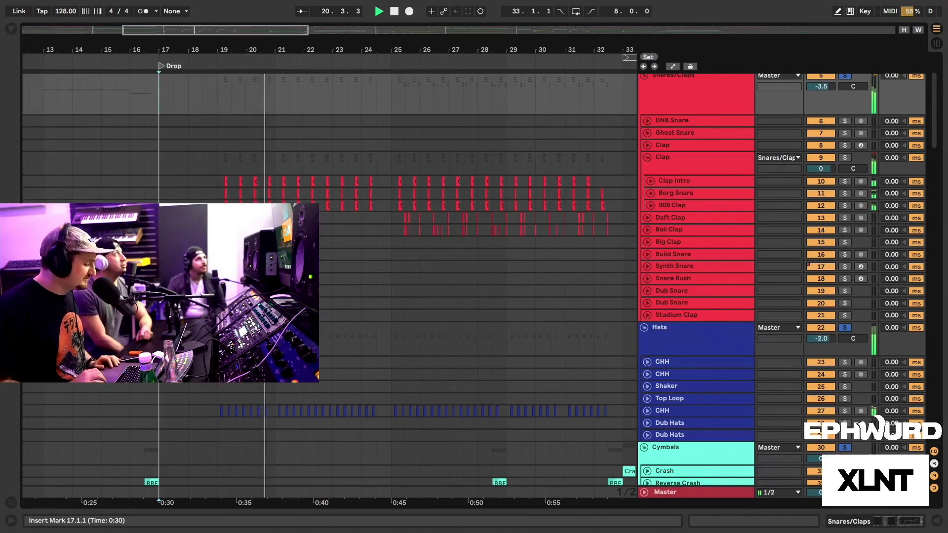
pyautogui.scroll(-1, 445, 148)
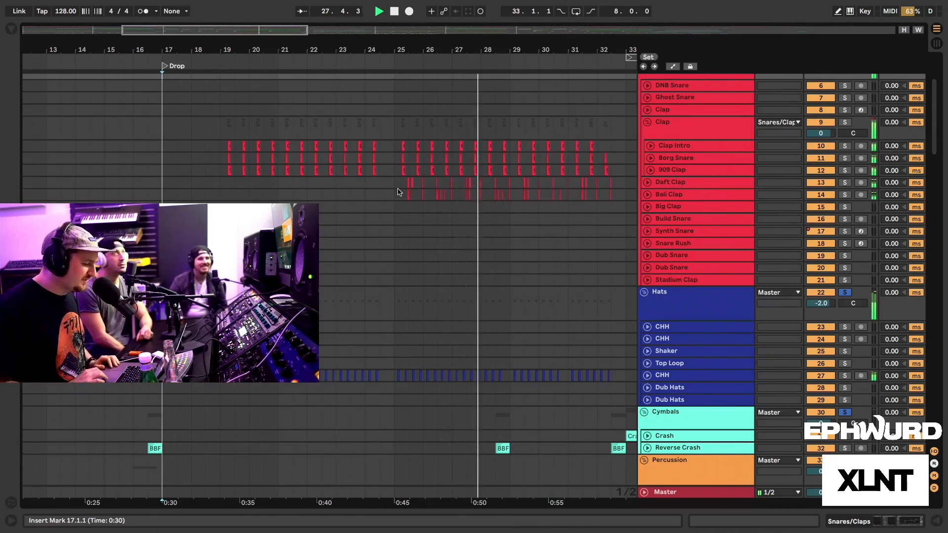
pyautogui.hscroll(2, 418, 192)
pyautogui.hscroll(2, 417, 192)
pyautogui.scroll(3, 449, 256)
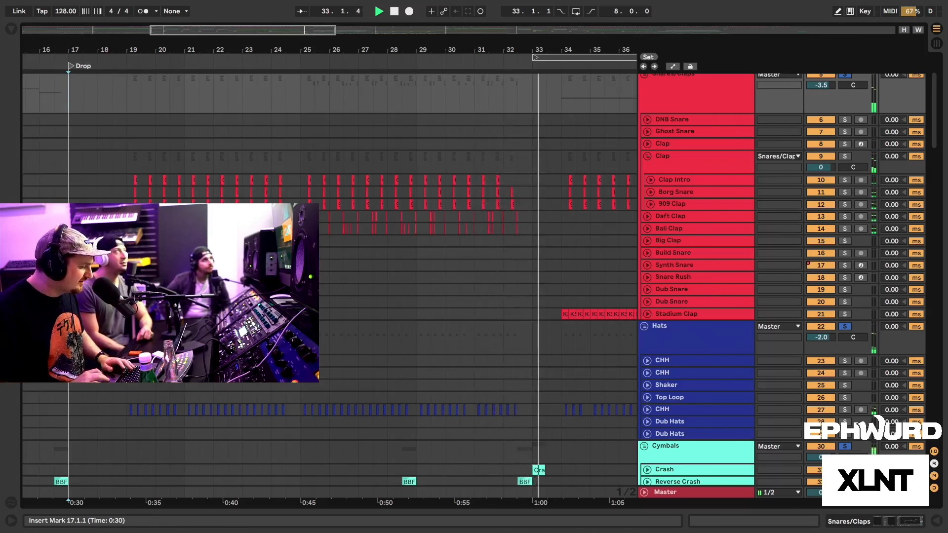
# Loop the Daft Clap and Bali Clap section from bar 25 to bar 33.
pyautogui.moveTo(300, 217); pyautogui.dragTo(536, 230)
pyautogui.hotkey('ctrl', 'l')
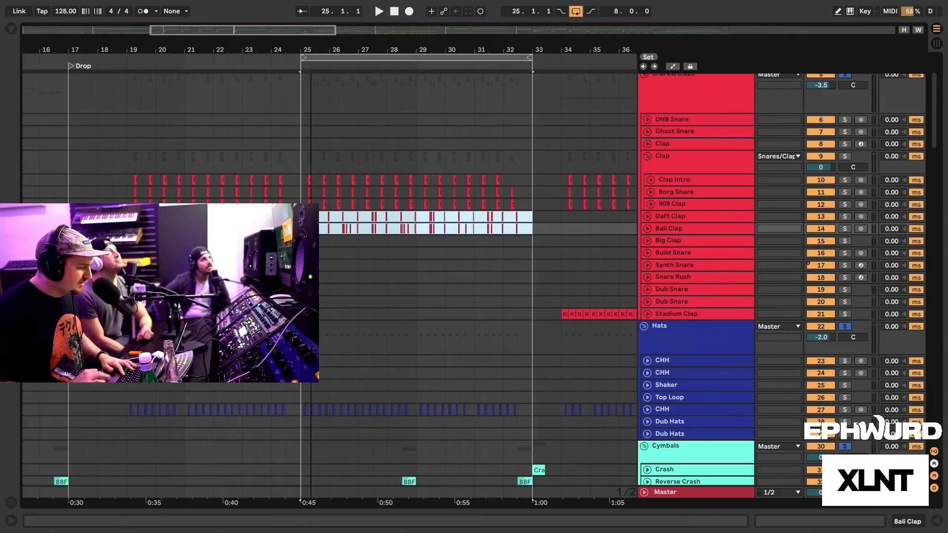
pyautogui.press('+')
pyautogui.press('+')
pyautogui.press('+')
pyautogui.press('+')
pyautogui.moveTo(303, 50)
pyautogui.mouseDown()
pyautogui.moveTo(276, 29)
pyautogui.moveTo(227, 89)
pyautogui.moveTo(220, 47)
pyautogui.mouseUp()
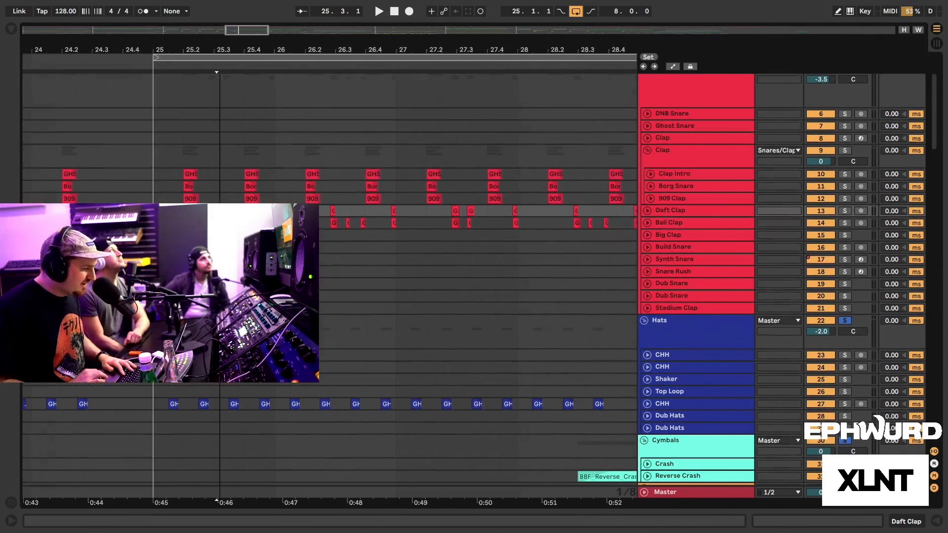
pyautogui.press('-')
pyautogui.press('-')
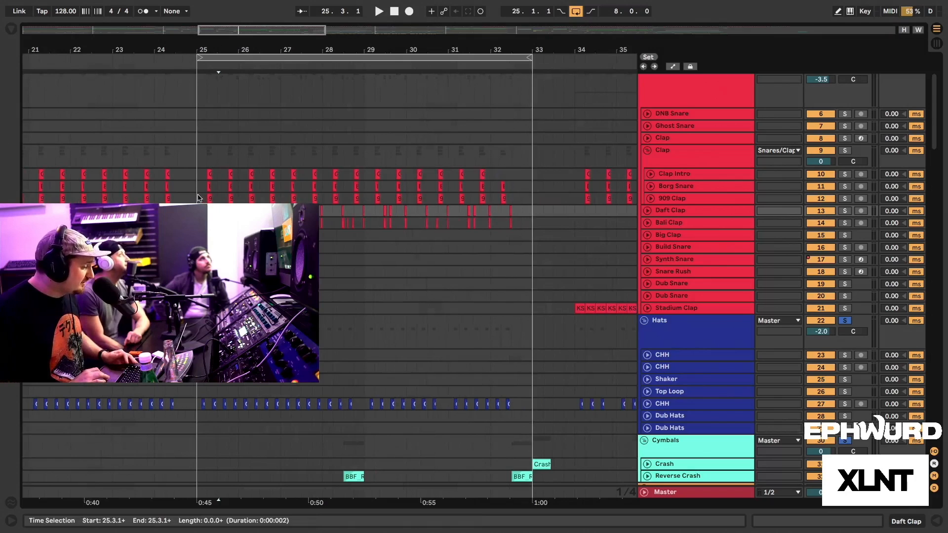
# Place the insert marker at bar 25 on the Daft Clap track and examine the clap pattern up close.
pyautogui.click(198, 198)
pyautogui.scroll(-3, 197, 198)
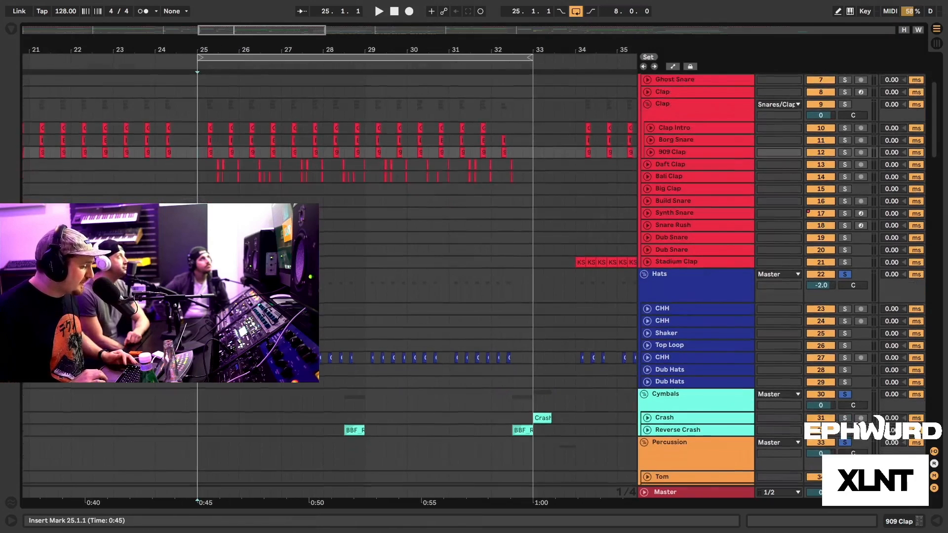
pyautogui.click(200, 185)
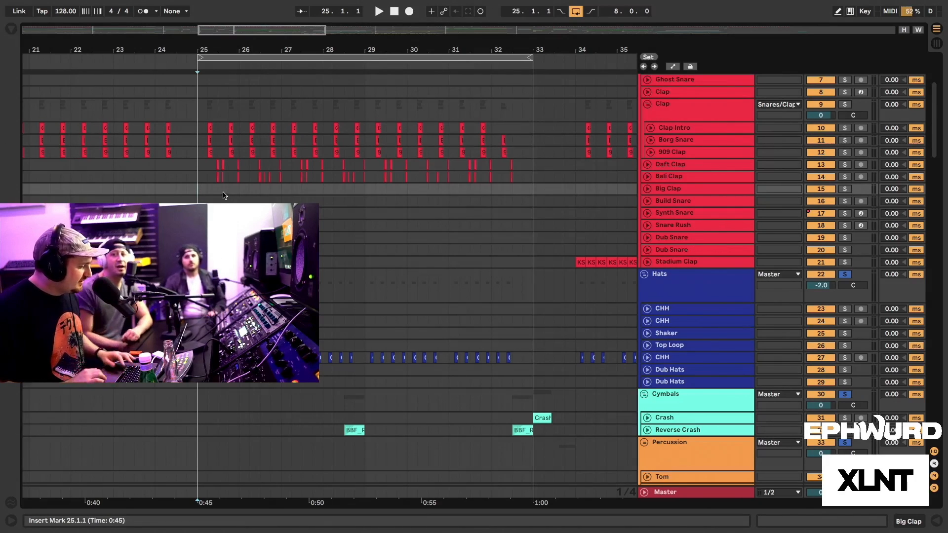
pyautogui.click(199, 167)
pyautogui.moveTo(216, 49)
pyautogui.mouseDown()
pyautogui.moveTo(215, 198)
pyautogui.moveTo(210, 46)
pyautogui.mouseUp()
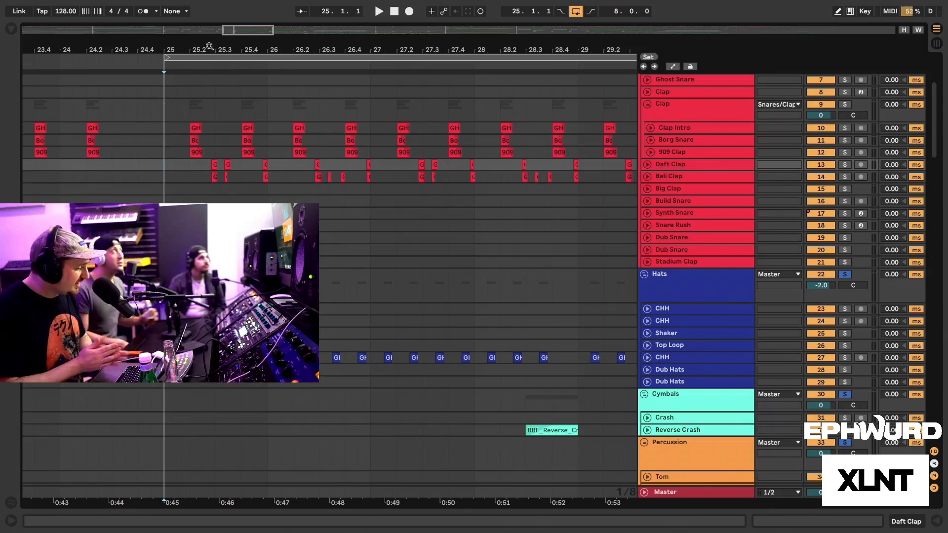
pyautogui.moveTo(185, 53); pyautogui.dragTo(182, 25)
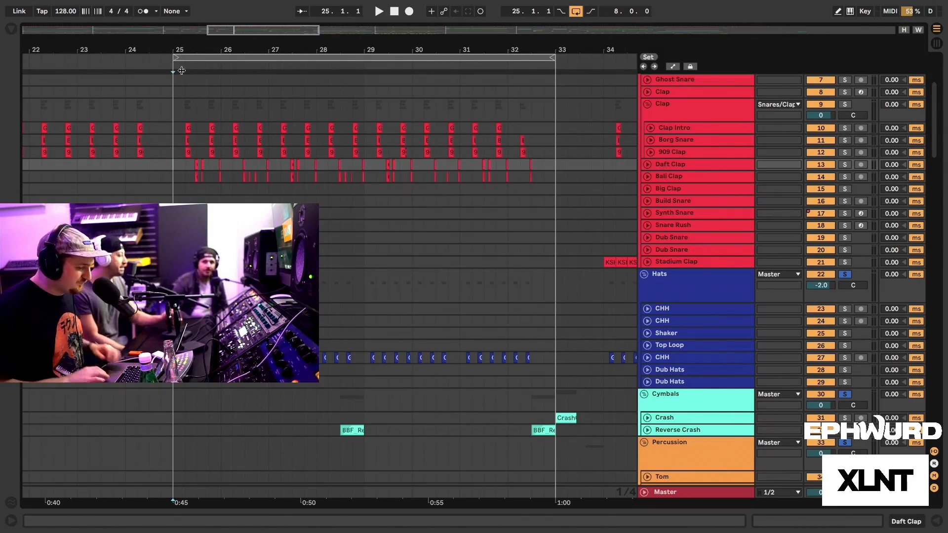
# Show the Subs group's device chain and select its Chain Shaper V3 - SC device.
pyautogui.scroll(-15, 617, 287)
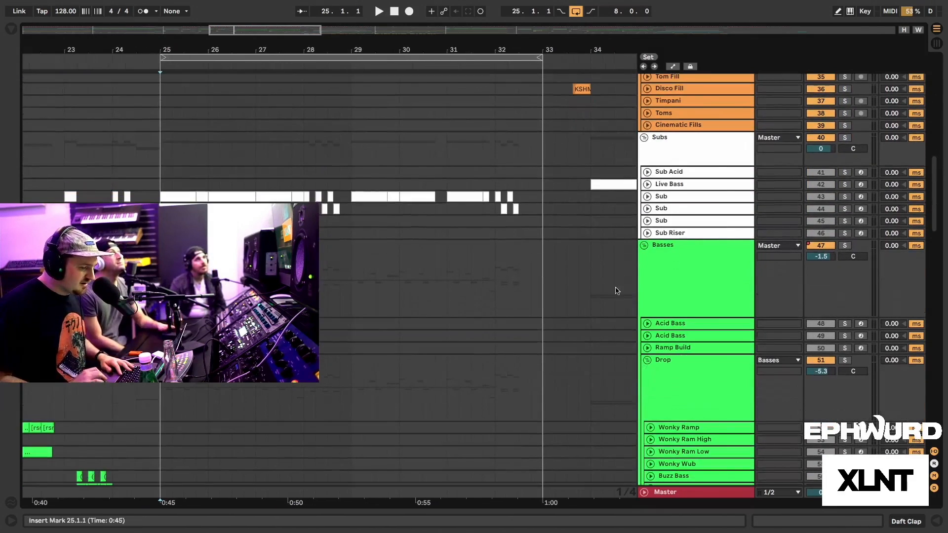
pyautogui.scroll(-1, 618, 288)
pyautogui.click(670, 129)
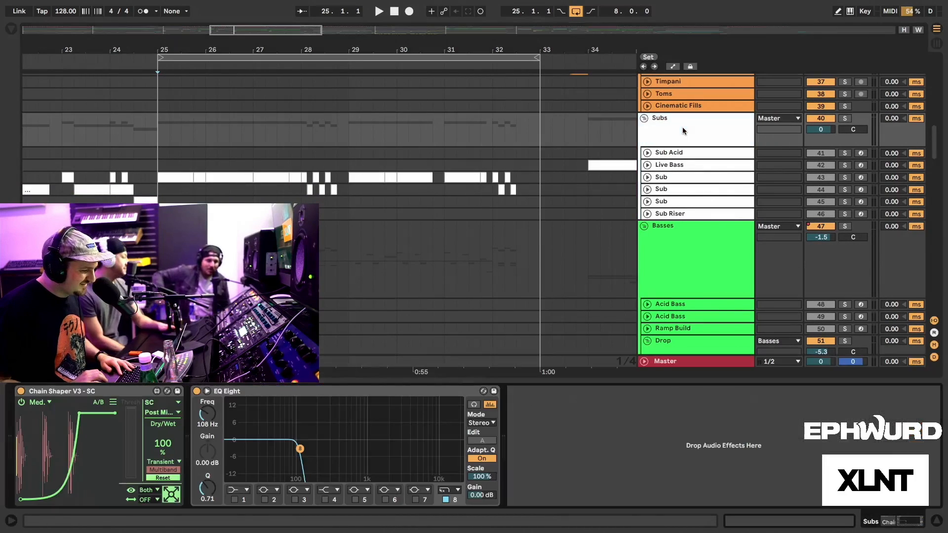
pyautogui.click(67, 410)
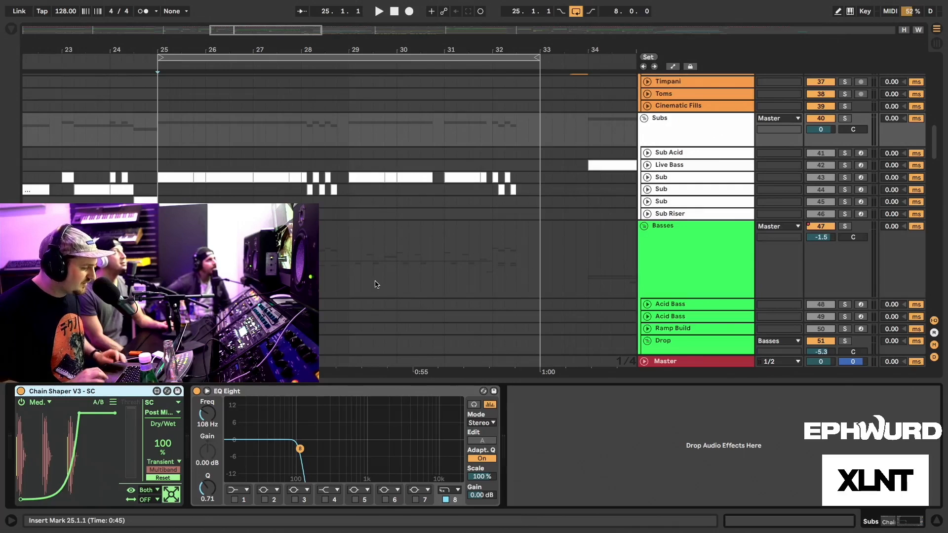
# Unfold the SC track inside the SC Kicks group and examine its sidechain trigger clips around bars 25 to 33.
pyautogui.scroll(15, 377, 281)
pyautogui.hscroll(-1, 377, 284)
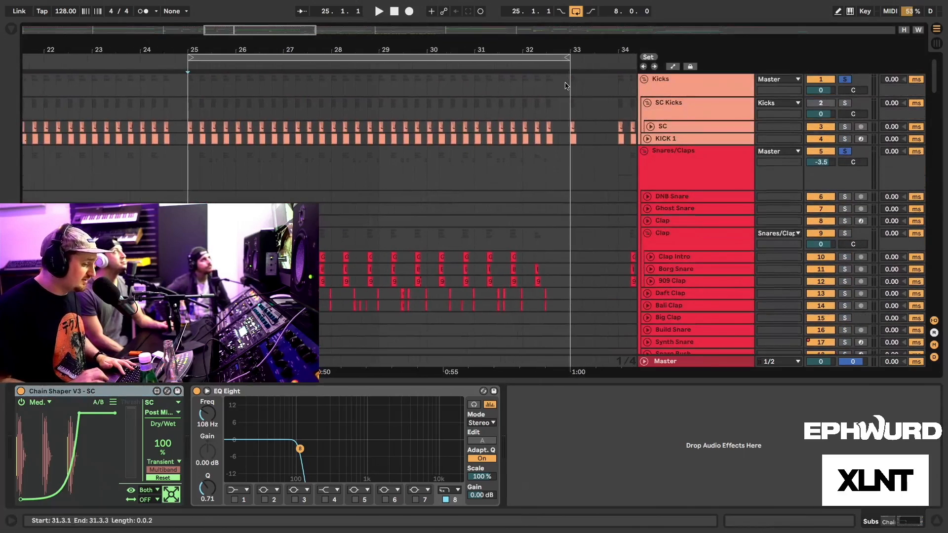
pyautogui.click(651, 126)
pyautogui.moveTo(197, 49)
pyautogui.mouseDown()
pyautogui.moveTo(196, 99)
pyautogui.moveTo(196, 44)
pyautogui.mouseUp()
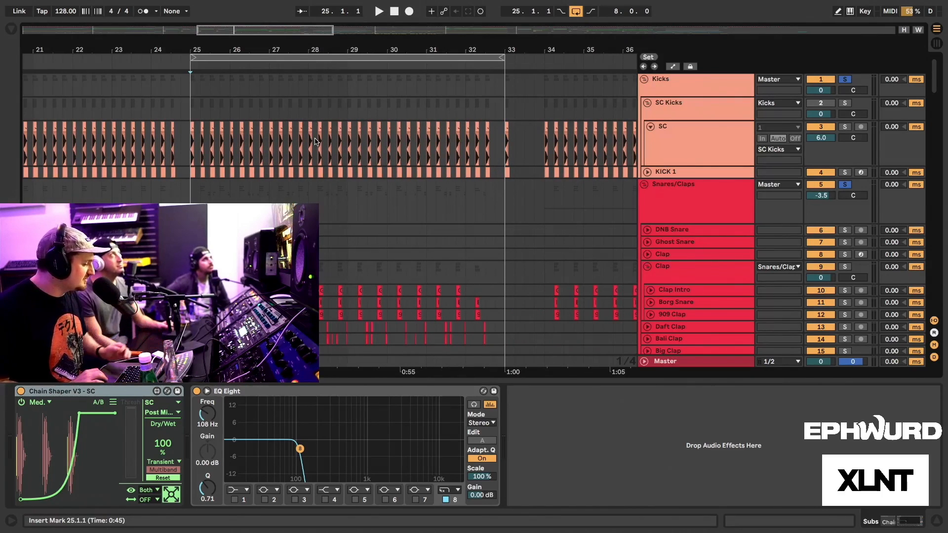
pyautogui.scroll(-2, 286, 142)
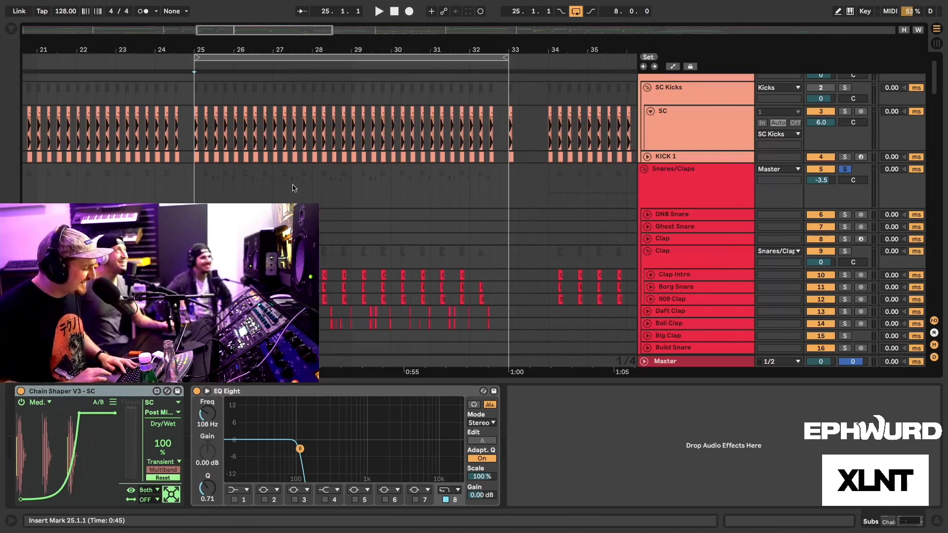
# Hide the device view and look over the hats, cymbals, percussion, subs and basses tracks.
pyautogui.scroll(-15, 293, 188)
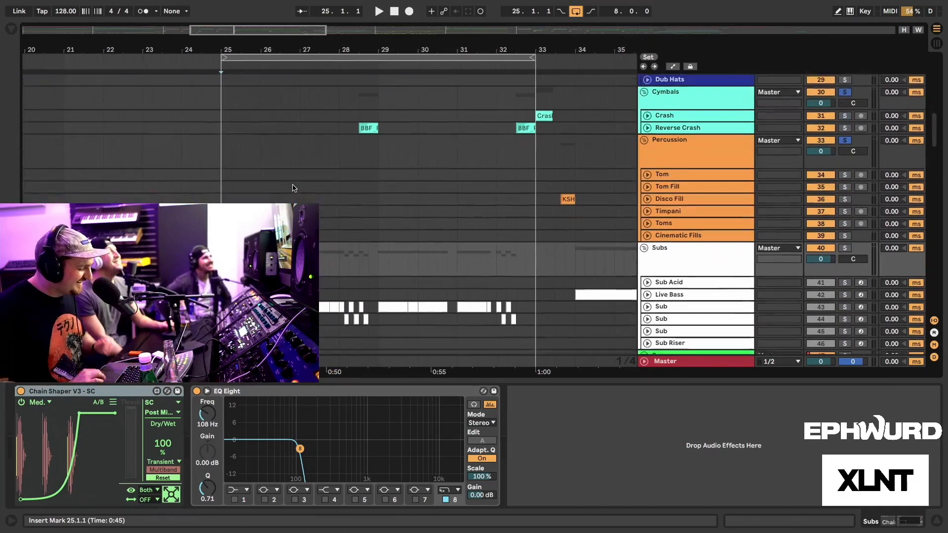
pyautogui.scroll(-4, 293, 188)
pyautogui.moveTo(354, 381); pyautogui.dragTo(351, 384)
pyautogui.scroll(-2, 351, 383)
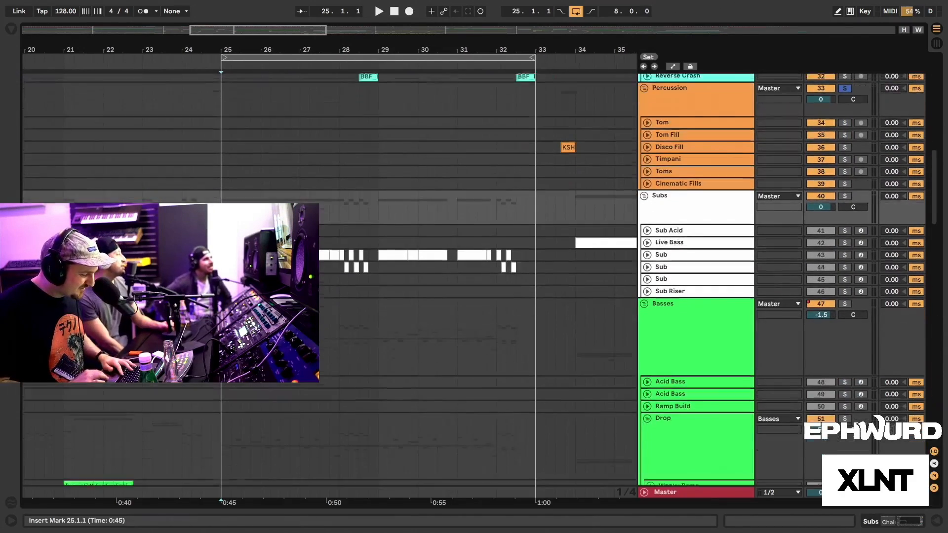
pyautogui.scroll(-3, 352, 384)
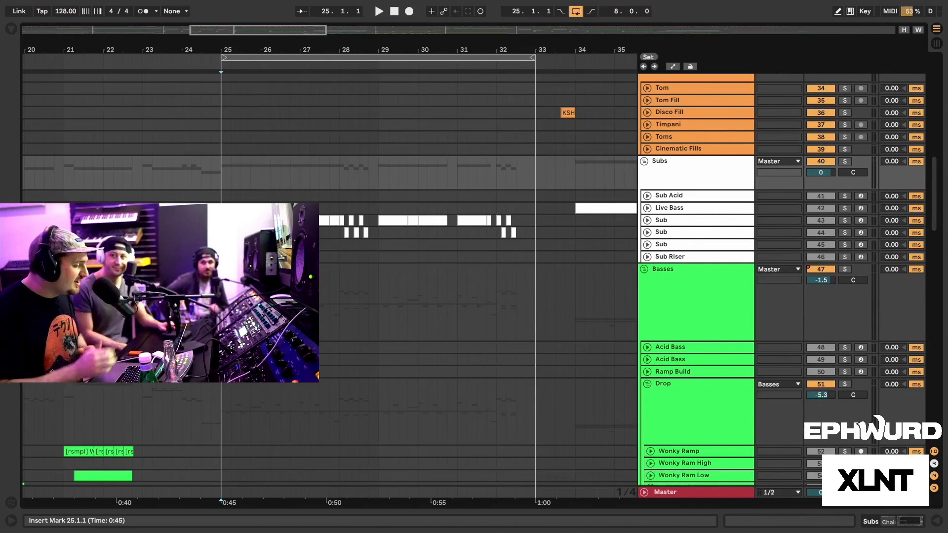
pyautogui.scroll(15, 511, 192)
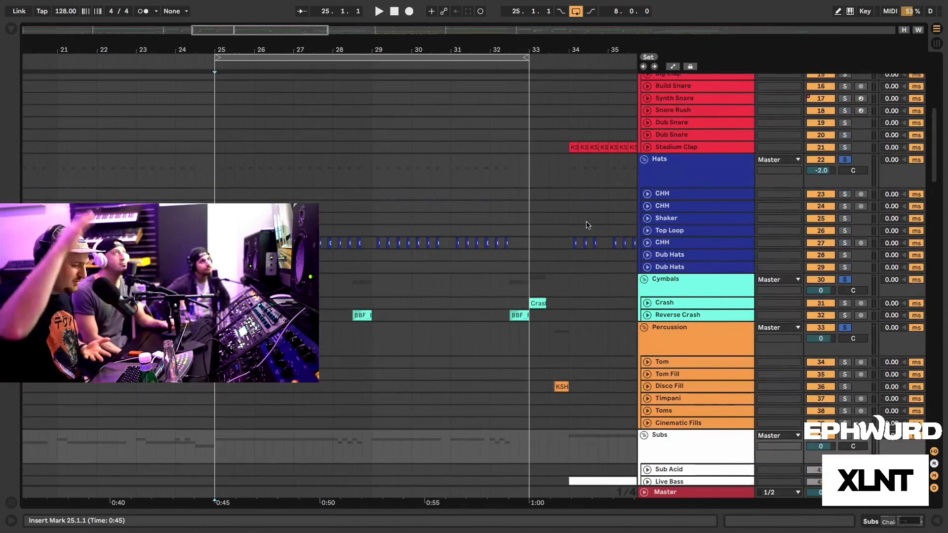
pyautogui.scroll(-9, 708, 234)
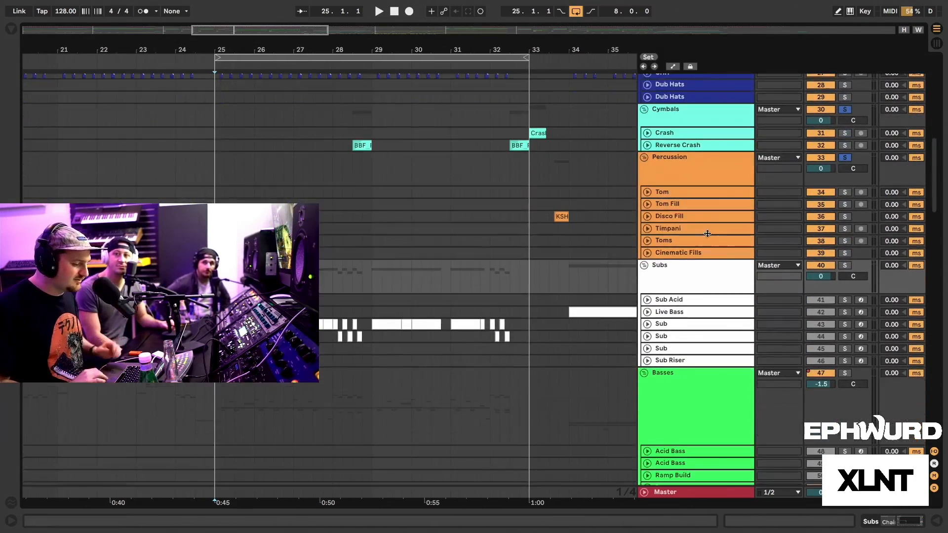
# Inspect the Subs group's Chain Shaper waveform in the separate Oscilloscope window, close it and hide the device view.
pyautogui.doubleClick(692, 274)
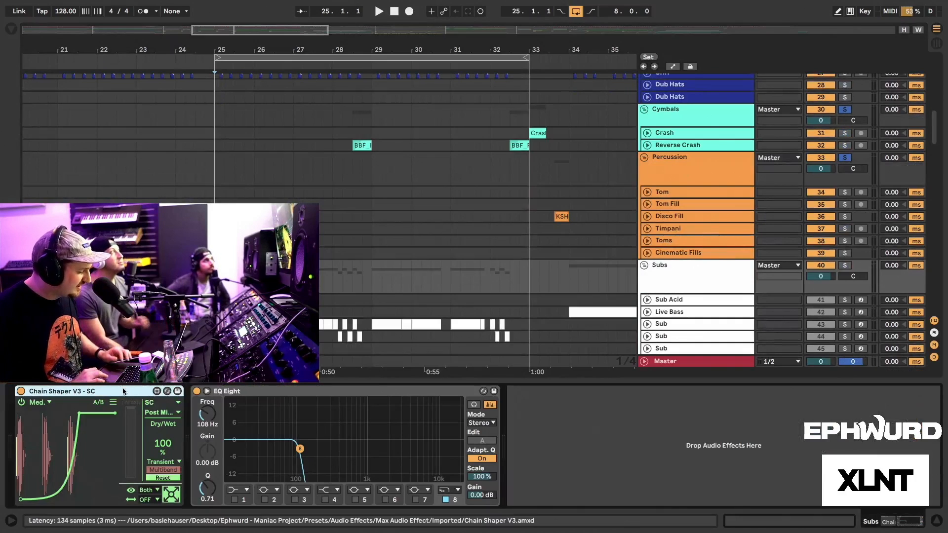
pyautogui.click(172, 495)
pyautogui.moveTo(259, 94); pyautogui.dragTo(265, 91)
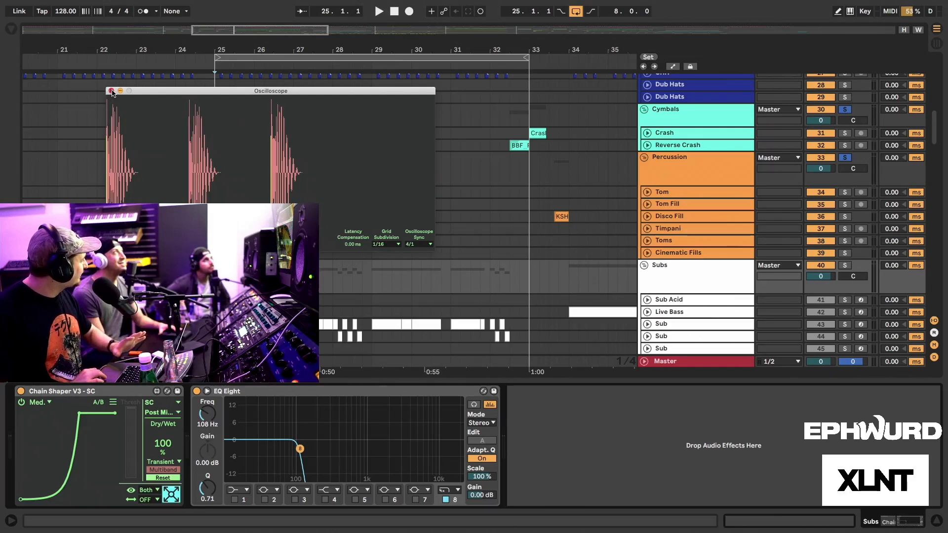
pyautogui.click(111, 92)
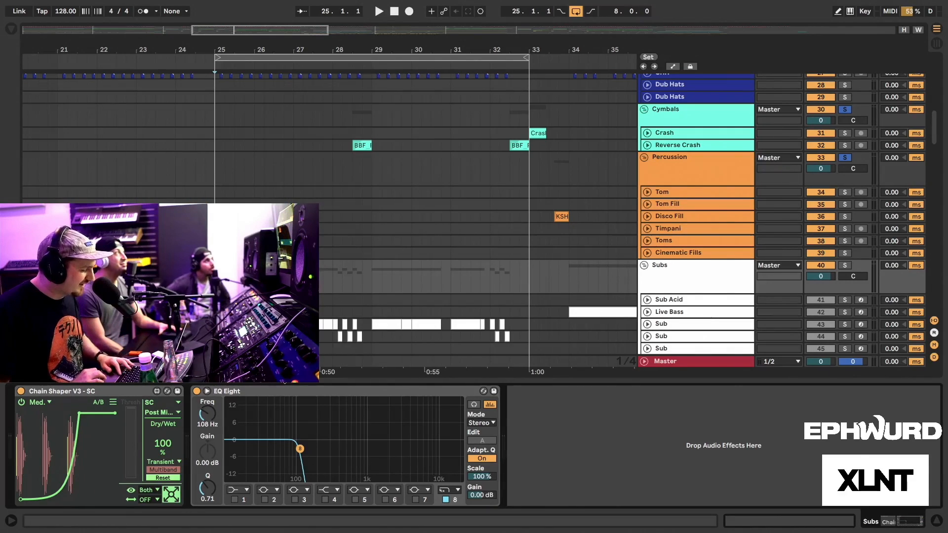
pyautogui.press('super+alt+l')
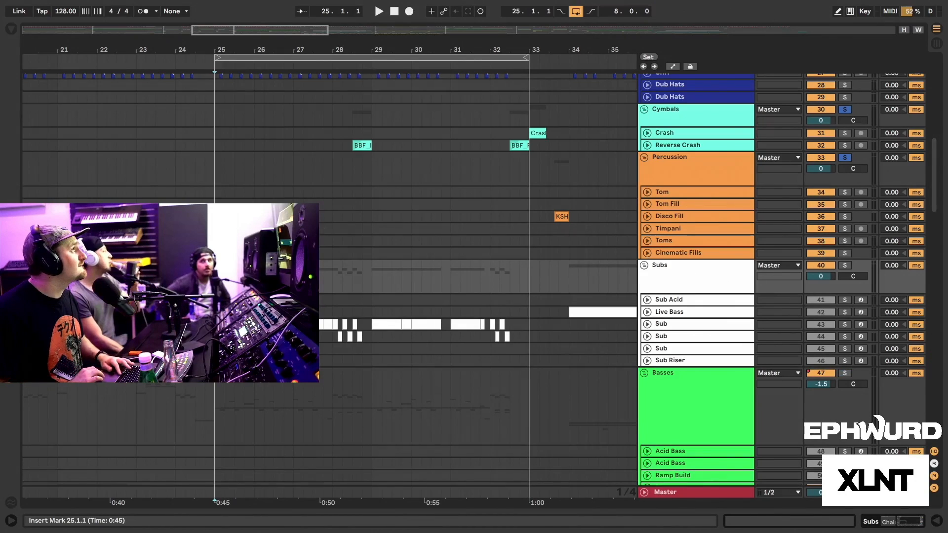
# Look over the tracks from the Kicks group down to the Drop basses and select the Subs group.
pyautogui.scroll(15, 326, 276)
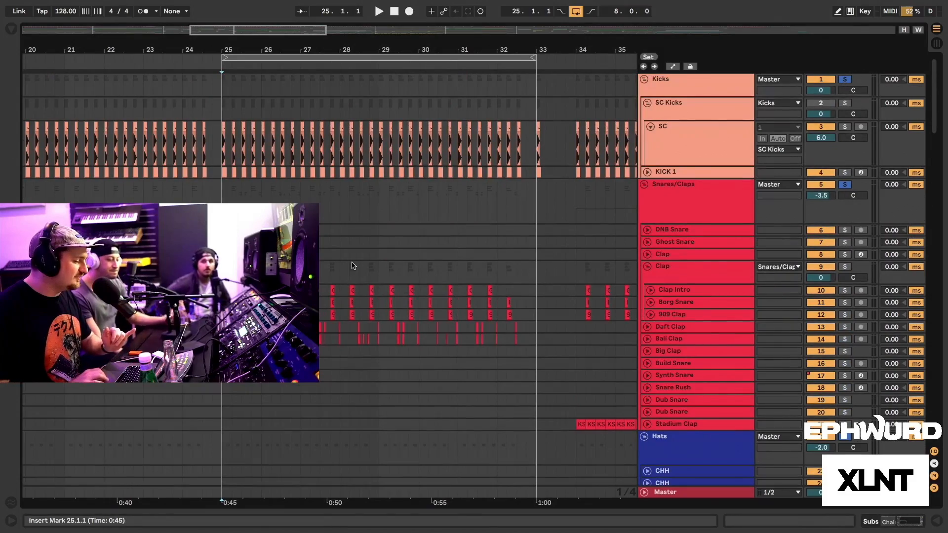
pyautogui.scroll(-15, 353, 266)
pyautogui.scroll(-12, 353, 266)
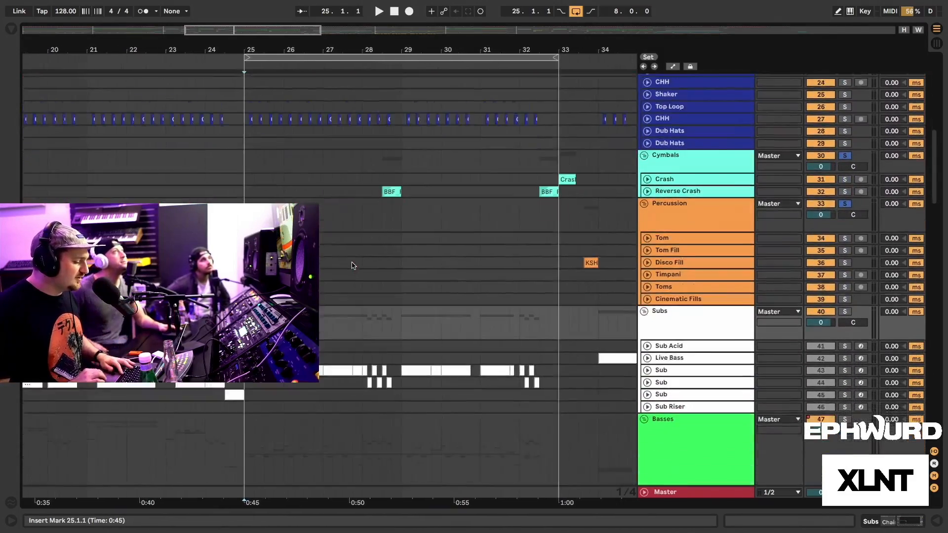
pyautogui.scroll(-1, 353, 266)
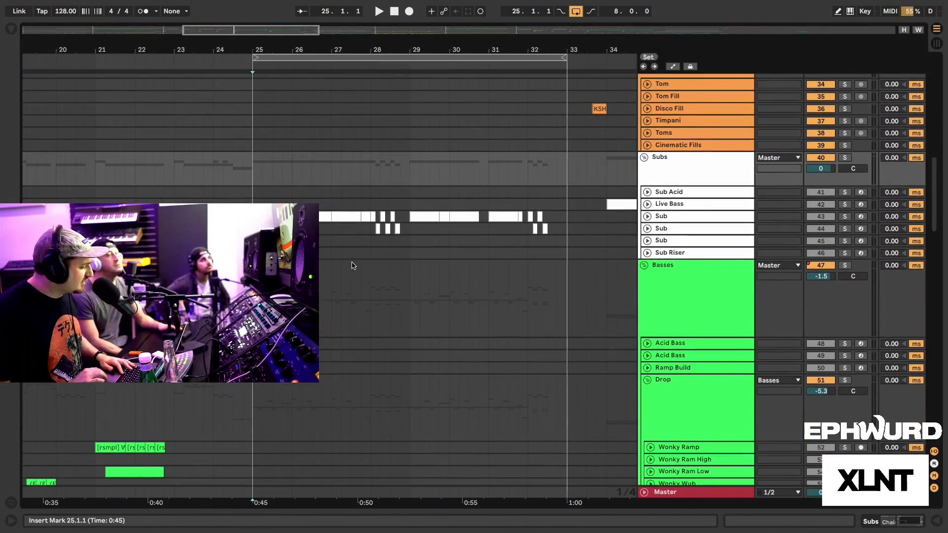
pyautogui.click(665, 173)
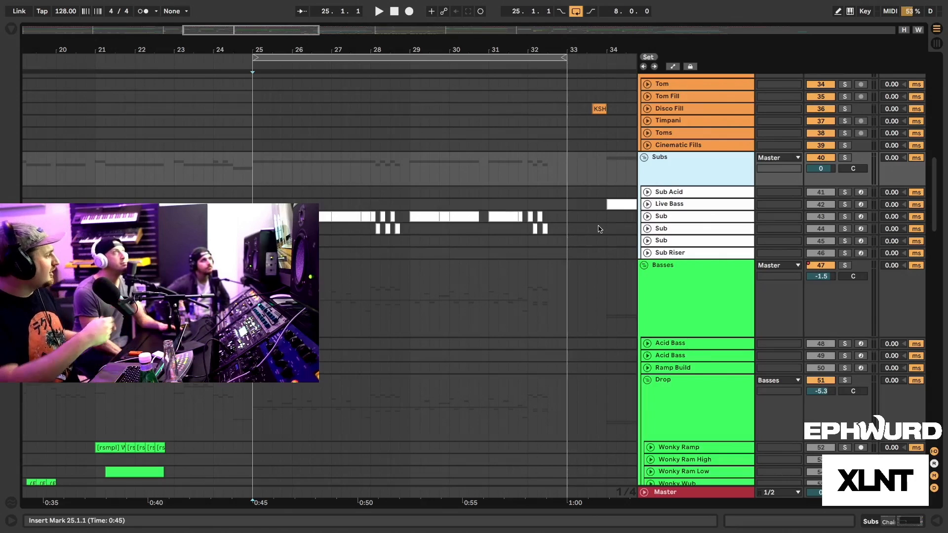
pyautogui.scroll(-2, 741, 257)
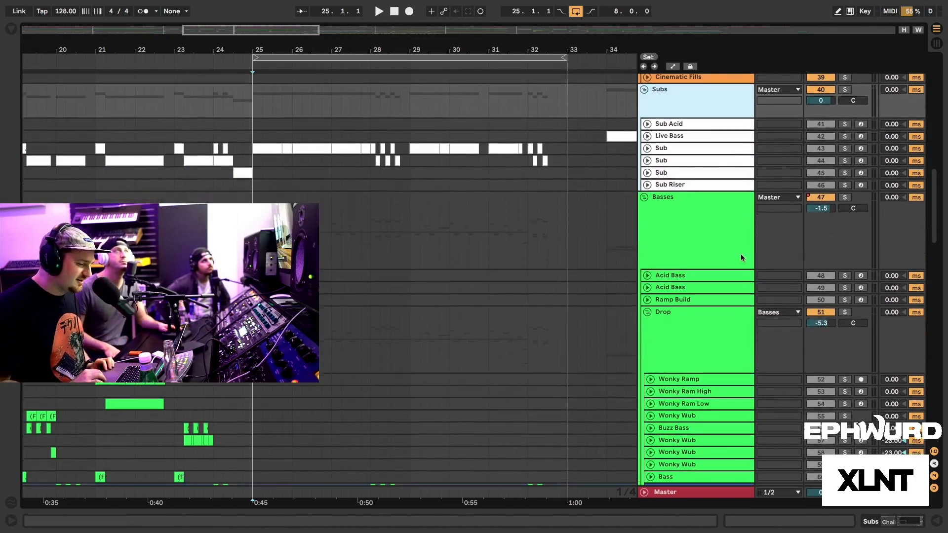
pyautogui.scroll(8, 525, 208)
pyautogui.scroll(4, 524, 208)
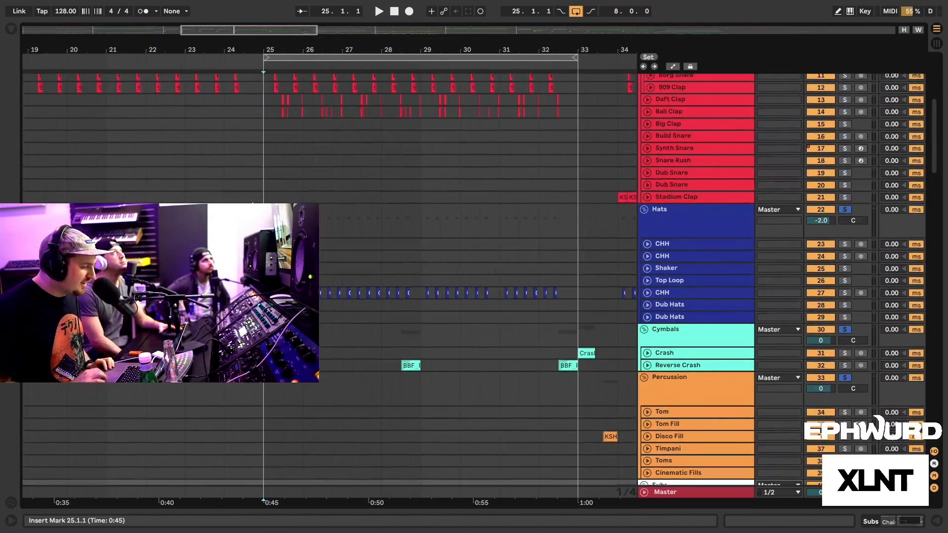
# Select the Daft Clap and Bali Clap clips across the looped section up to bar 33.
pyautogui.click(271, 186)
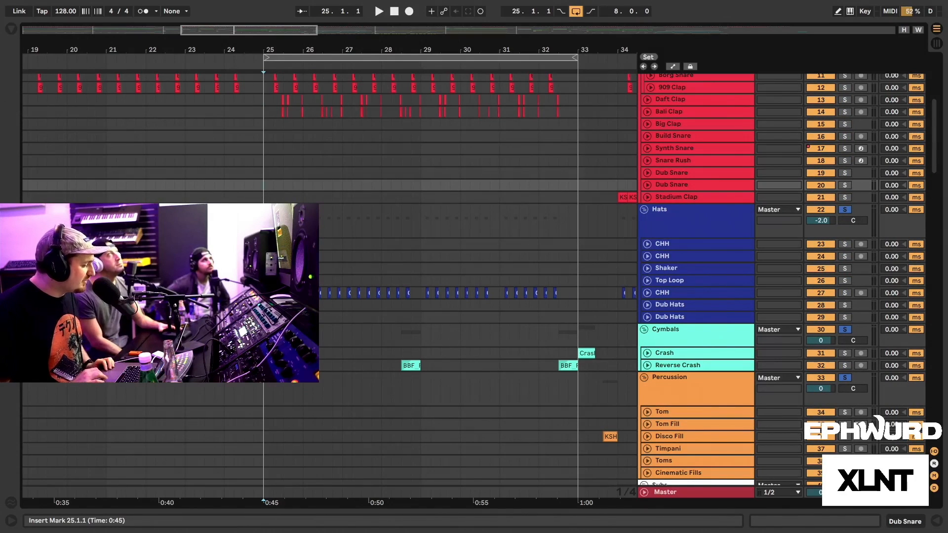
pyautogui.scroll(5, 372, 295)
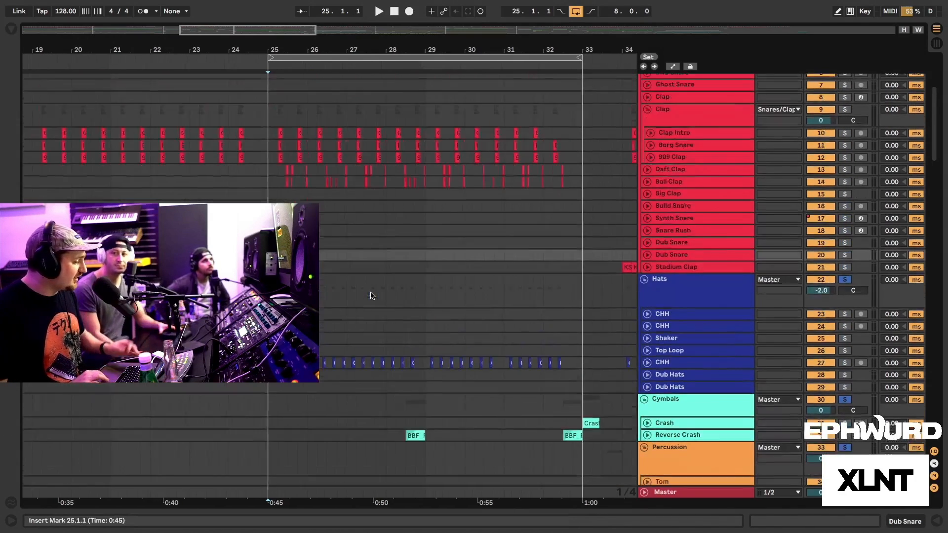
pyautogui.click(425, 235)
pyautogui.moveTo(496, 228); pyautogui.dragTo(590, 250)
pyautogui.moveTo(308, 41)
pyautogui.mouseDown()
pyautogui.moveTo(306, 121)
pyautogui.moveTo(467, 55)
pyautogui.moveTo(435, 51)
pyautogui.moveTo(435, 84)
pyautogui.moveTo(435, 52)
pyautogui.moveTo(269, 31)
pyautogui.mouseUp()
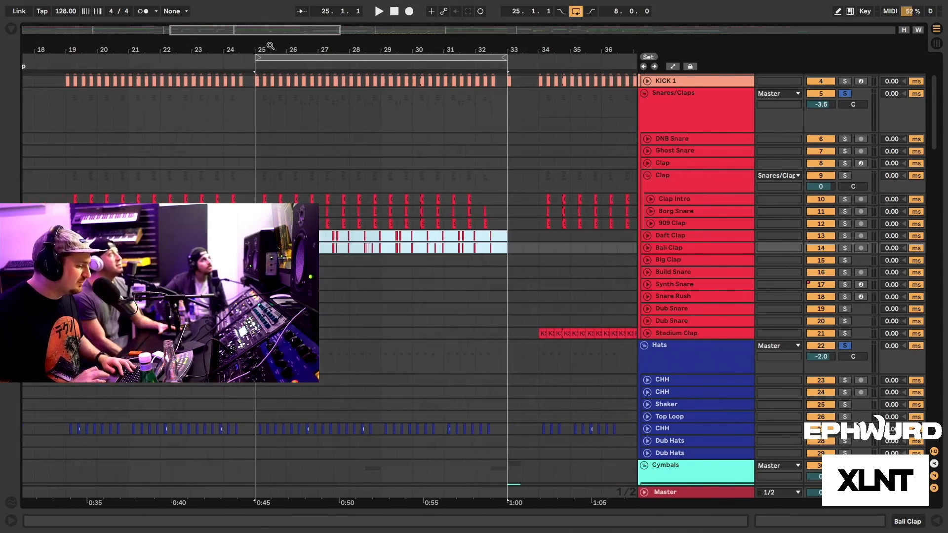
# Select bars 25 to 27 on Bali Clap, shift the selection to Daft Clap, and place the insert mark at 26.3.1.
pyautogui.click(256, 49)
pyautogui.keyDown('shift'); pyautogui.click(324, 237); pyautogui.keyUp('shift')
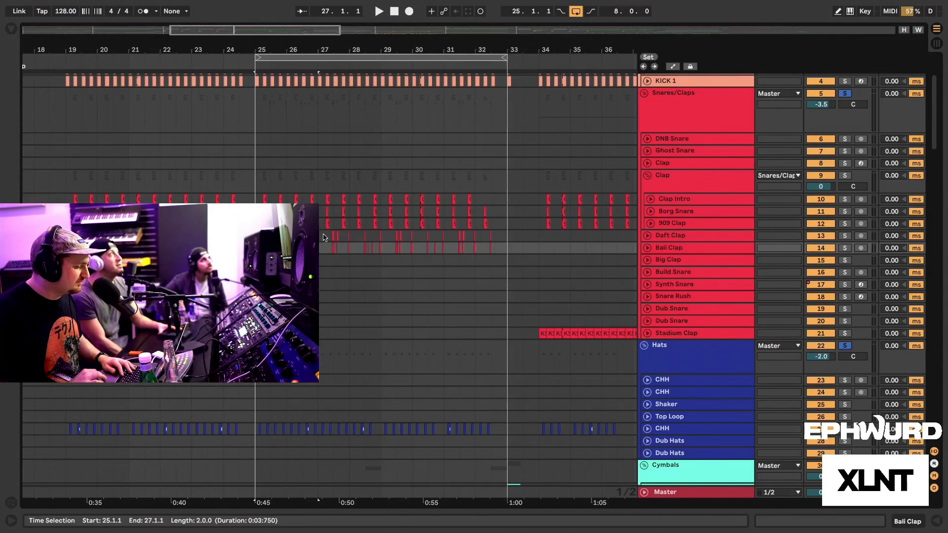
pyautogui.press('Up')
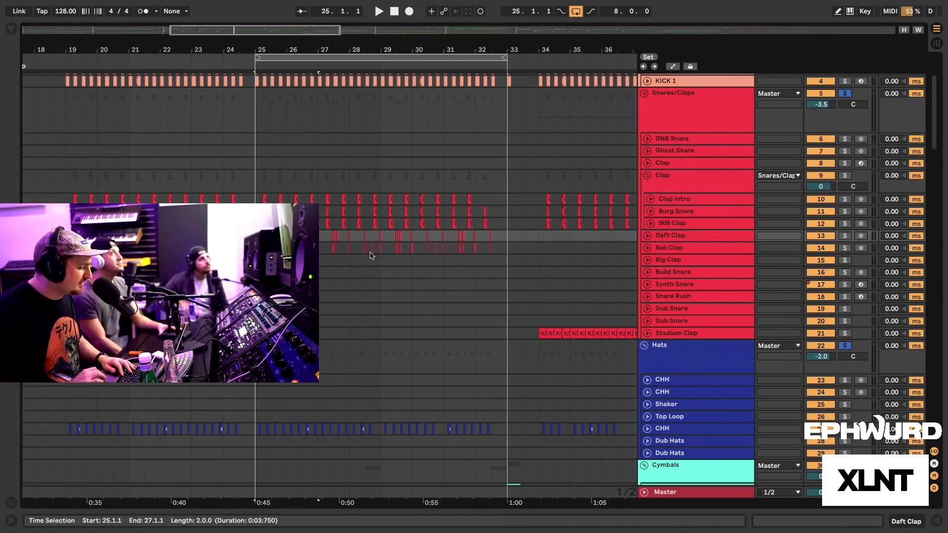
pyautogui.click(309, 236)
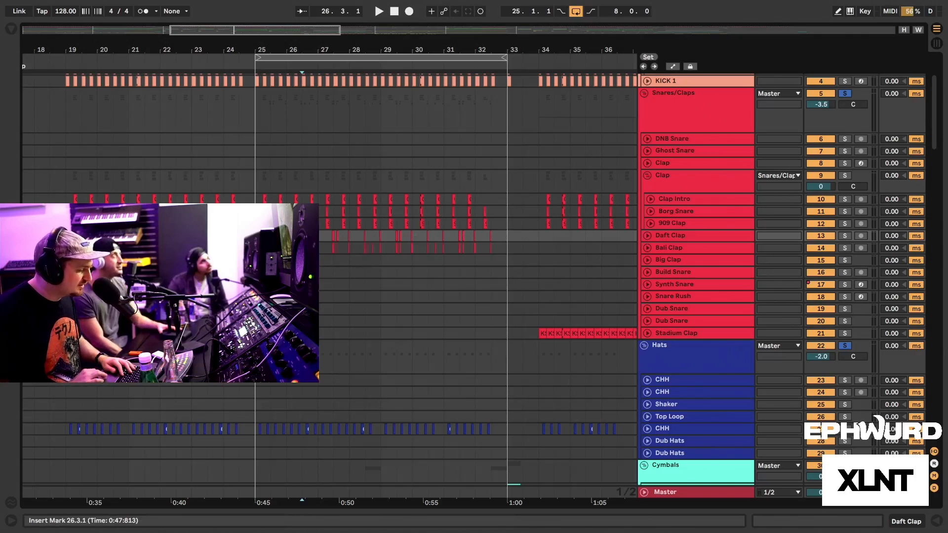
# Play the drop from bar 25 with the Clap group inside Snares/Claps soloed.
pyautogui.scroll(-1, 309, 236)
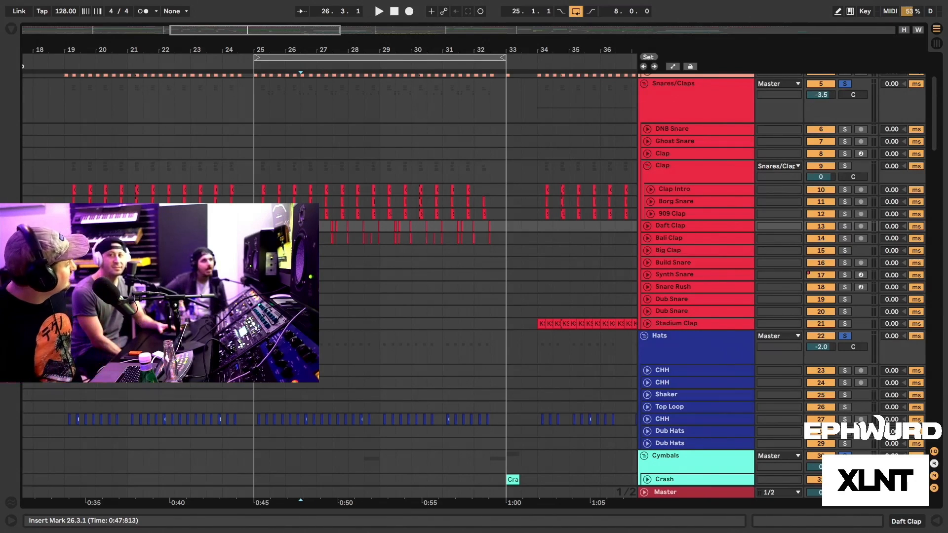
pyautogui.scroll(-5, 395, 321)
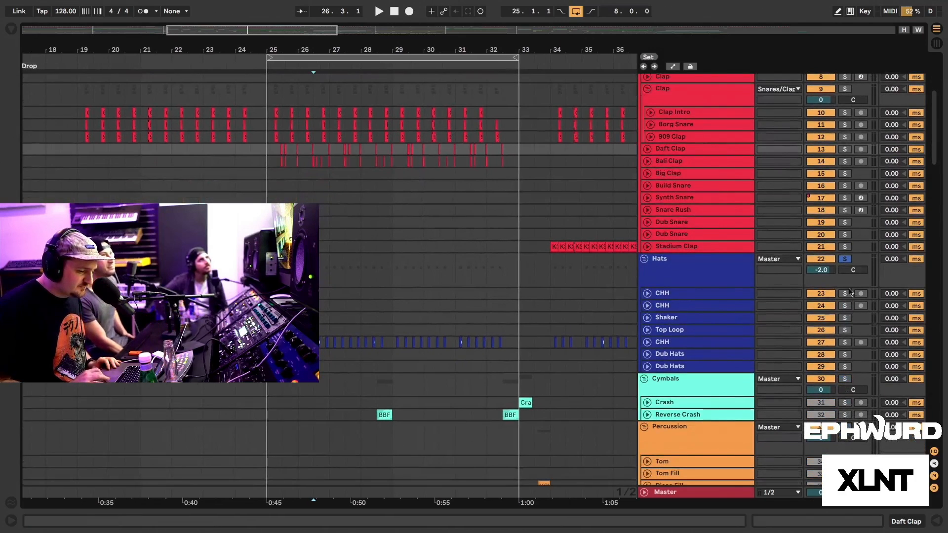
pyautogui.scroll(3, 530, 234)
pyautogui.scroll(3, 530, 234)
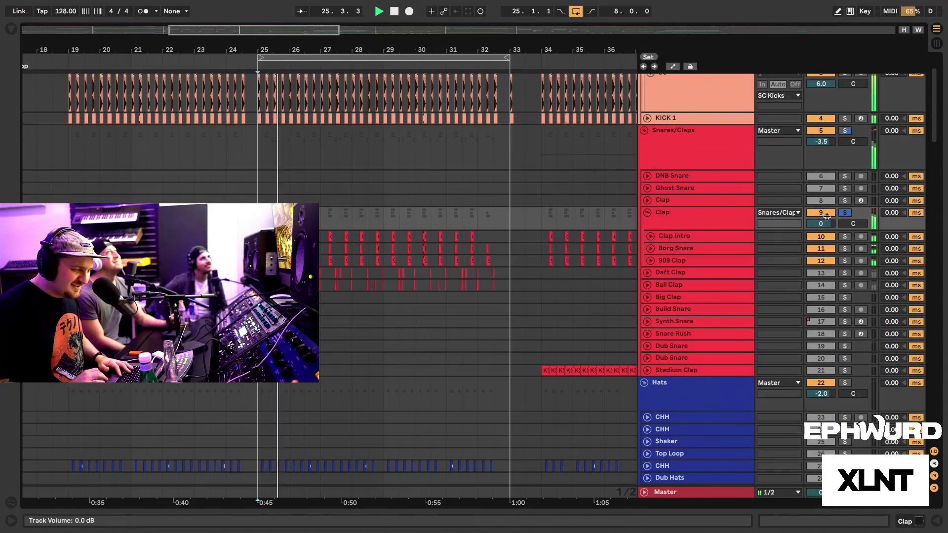
pyautogui.scroll(-5, 814, 197)
pyautogui.scroll(8, 814, 197)
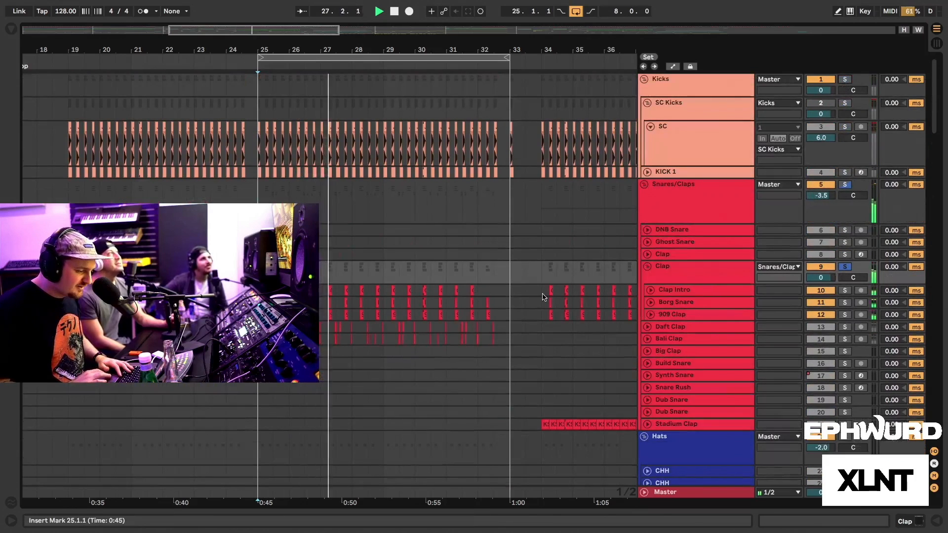
# Select the Clap group and replace its solo with a solo on its Clap Intro track.
pyautogui.scroll(-2, 642, 312)
pyautogui.click(680, 229)
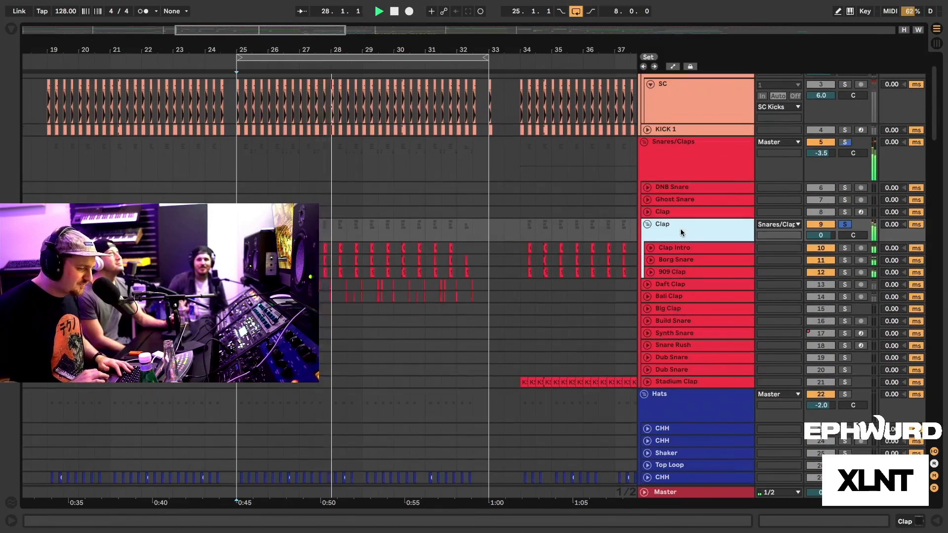
pyautogui.click(845, 224)
pyautogui.click(846, 248)
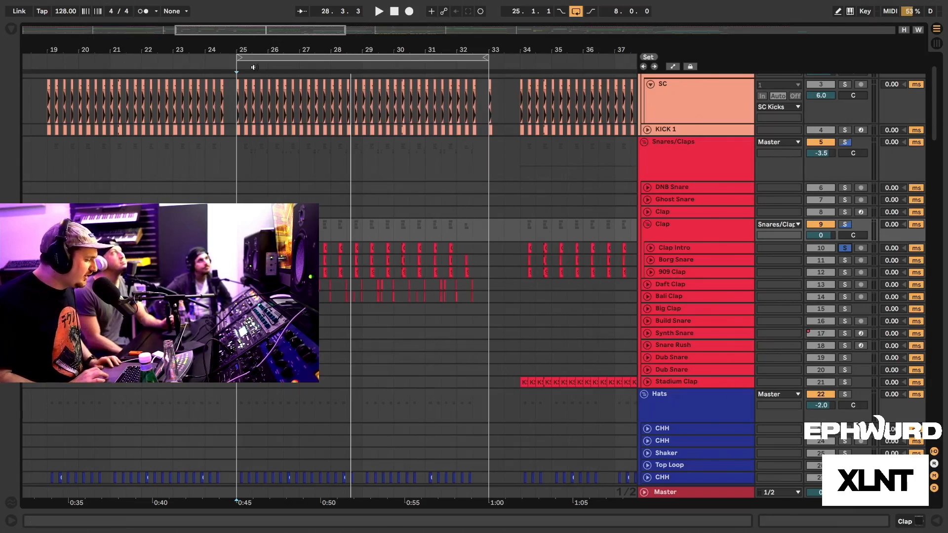
# Unfold the Borg Snare track, examine the layered clap clips just after bar 25, and select the Clap Intro clip at 25.2.1.
pyautogui.moveTo(241, 42); pyautogui.dragTo(242, 45)
pyautogui.scroll(-3, 533, 177)
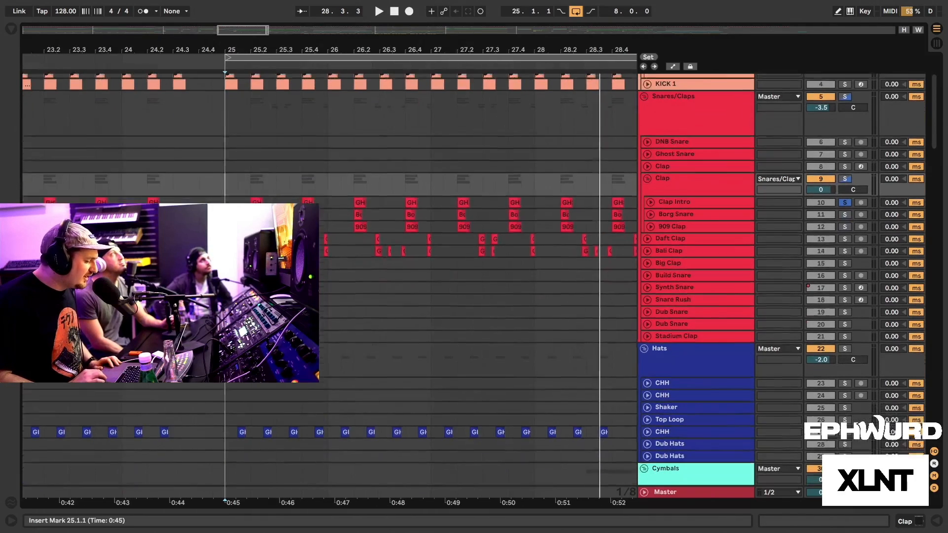
pyautogui.click(650, 208)
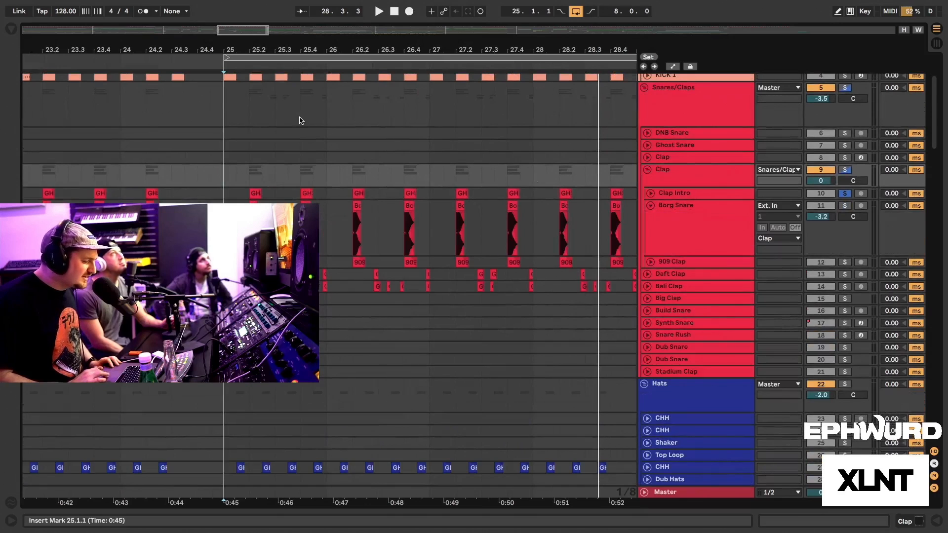
pyautogui.moveTo(249, 49); pyautogui.dragTo(249, 51)
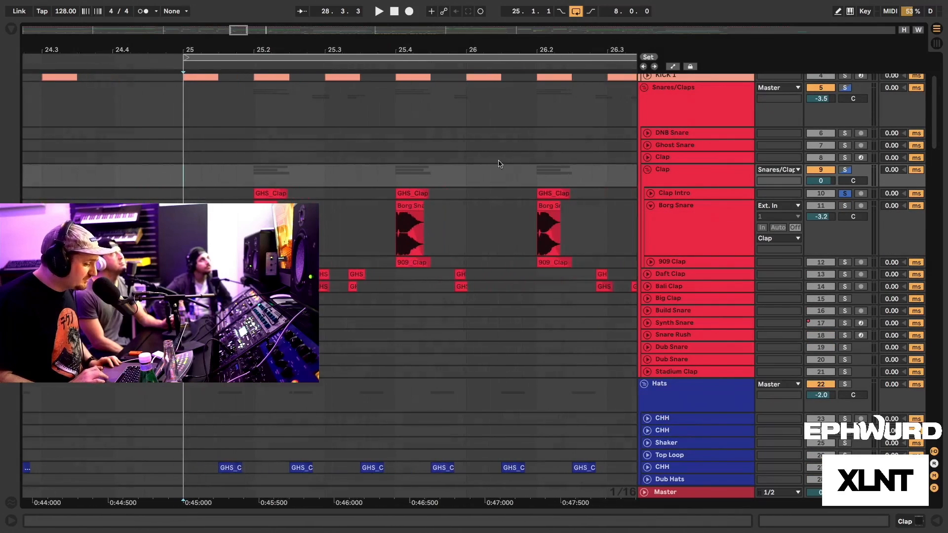
pyautogui.click(664, 173)
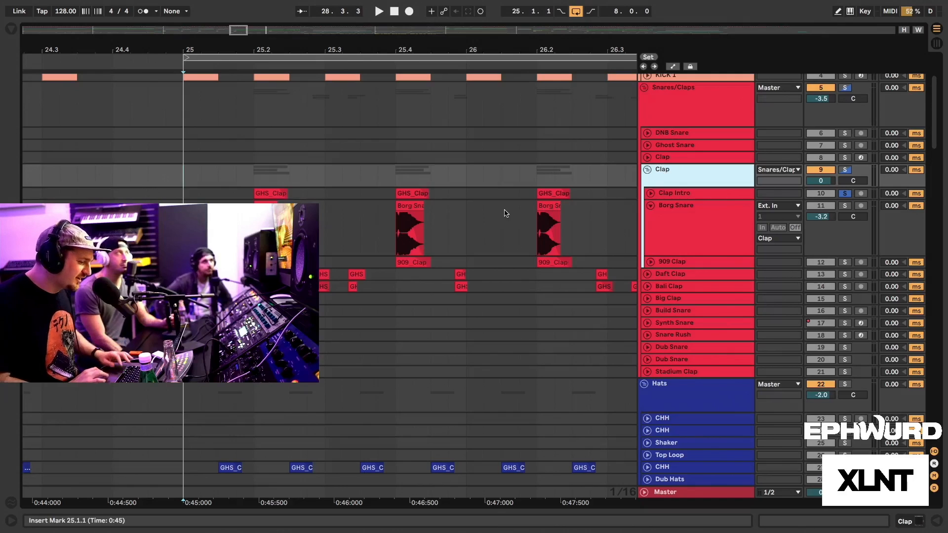
pyautogui.click(258, 192)
# Play the Clap Intro layer from 25.2.1 and add Borg Snare and 909 Clap to the soloed tracks.
pyautogui.press('space')
pyautogui.moveTo(337, 45); pyautogui.dragTo(337, 3)
pyautogui.keyDown('ctrl'); pyautogui.click(845, 205); pyautogui.keyUp('ctrl')
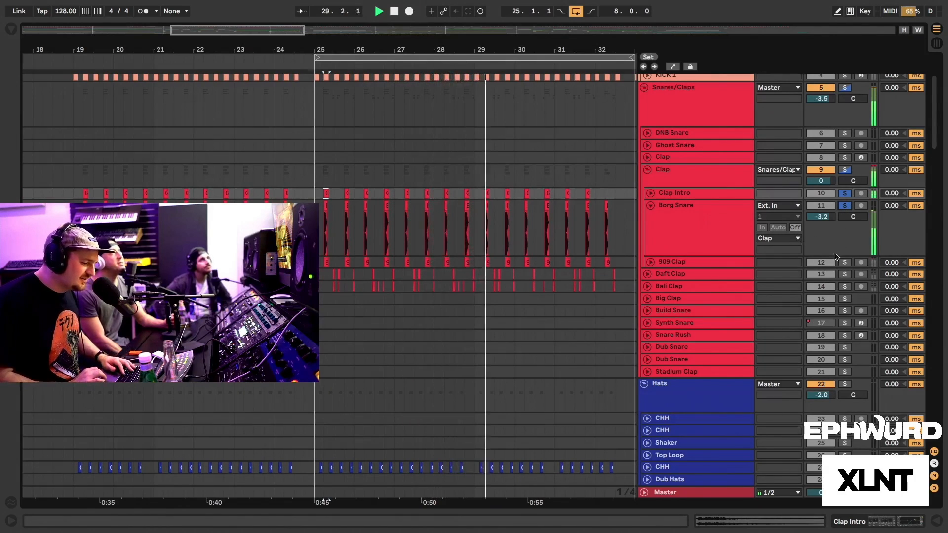
pyautogui.click(687, 262)
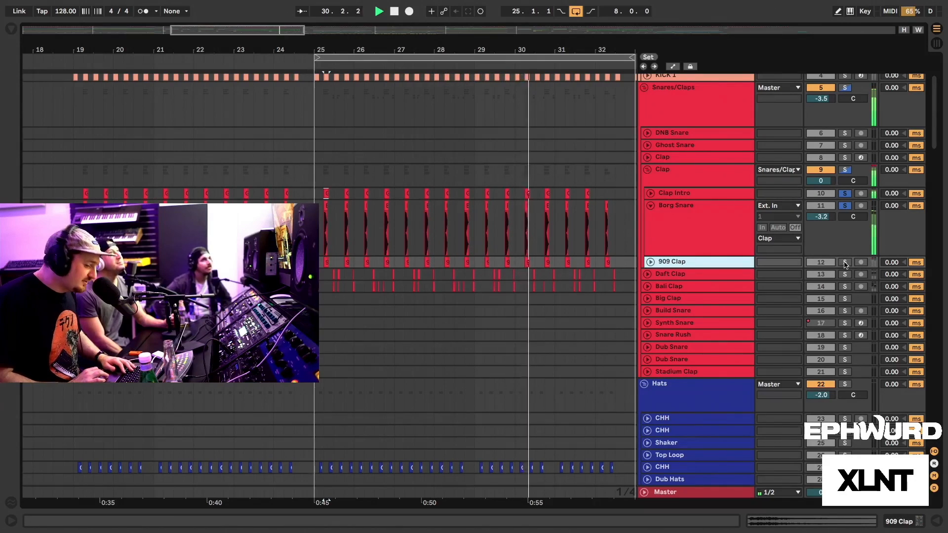
pyautogui.keyDown('ctrl'); pyautogui.click(846, 262); pyautogui.keyUp('ctrl')
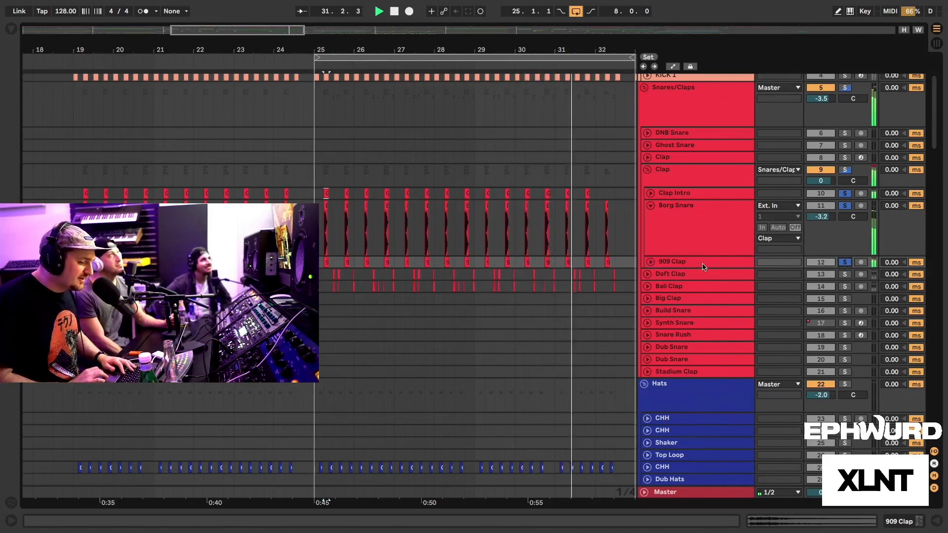
# Fold the Borg Snare track, stop playback, clear the clap layers' solos, and place the insert mark at 31.3.1 on Big Clap.
pyautogui.click(651, 205)
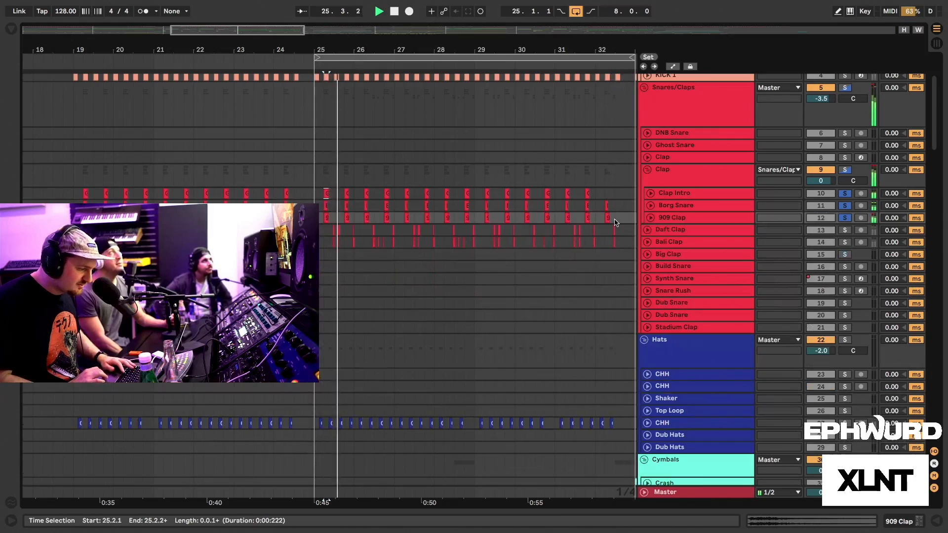
pyautogui.press('space')
pyautogui.click(846, 187)
pyautogui.click(846, 193)
pyautogui.click(846, 220)
pyautogui.click(579, 257)
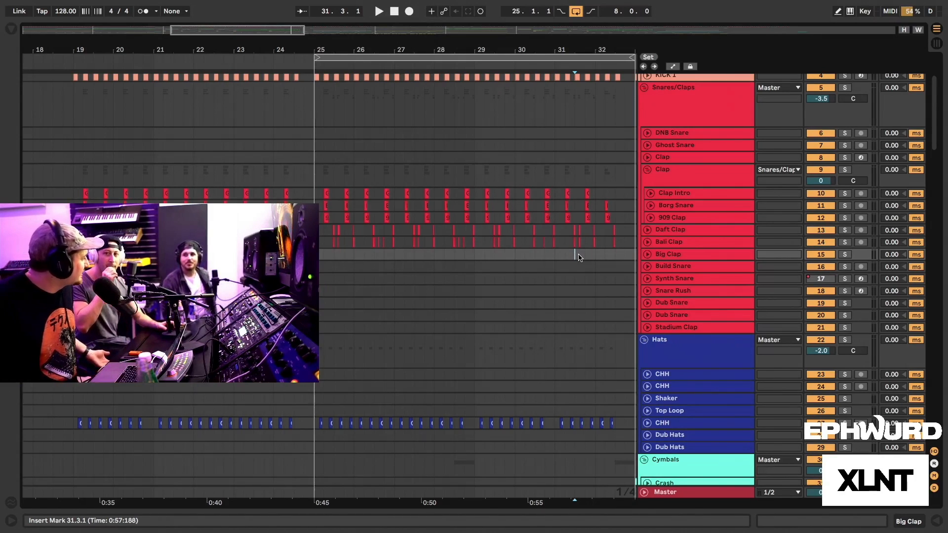
# Look over the tracks from the hats down to the Drop basses and play the Acid Bass part in the Intro.
pyautogui.scroll(-8, 537, 179)
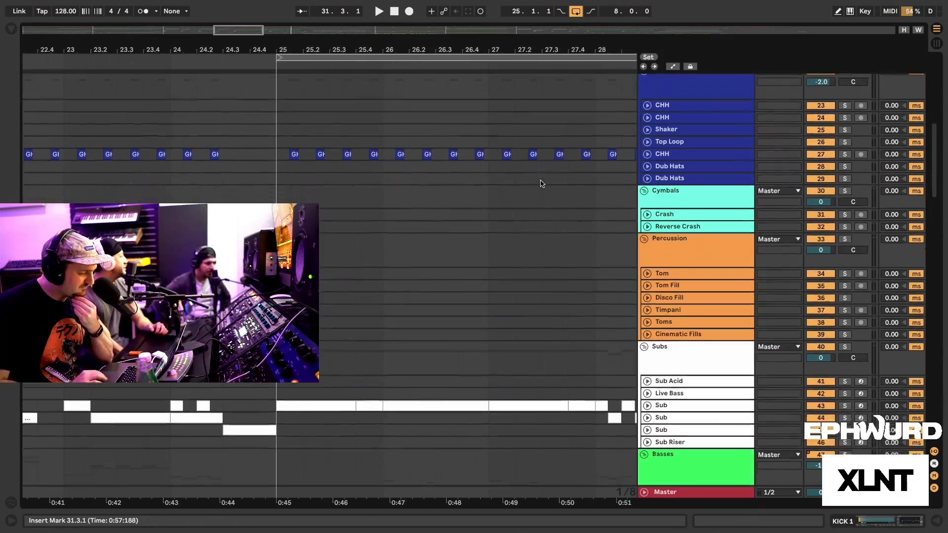
pyautogui.scroll(-10, 536, 178)
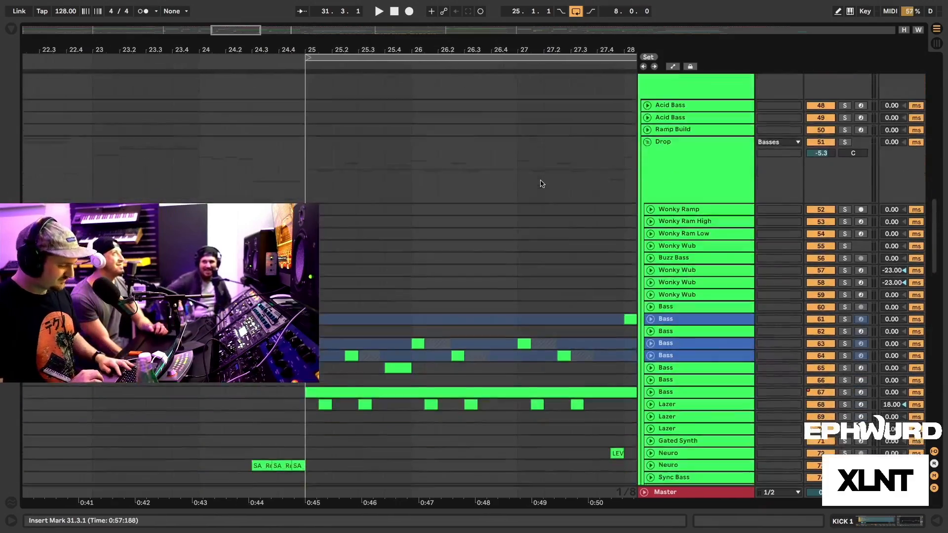
pyautogui.moveTo(235, 31); pyautogui.dragTo(205, 15)
pyautogui.scroll(5, 187, 202)
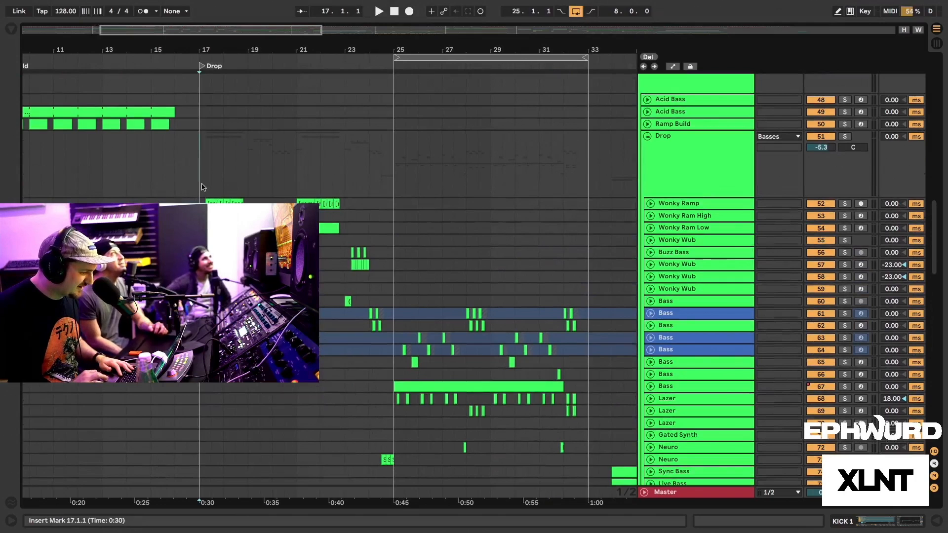
pyautogui.click(525, 191)
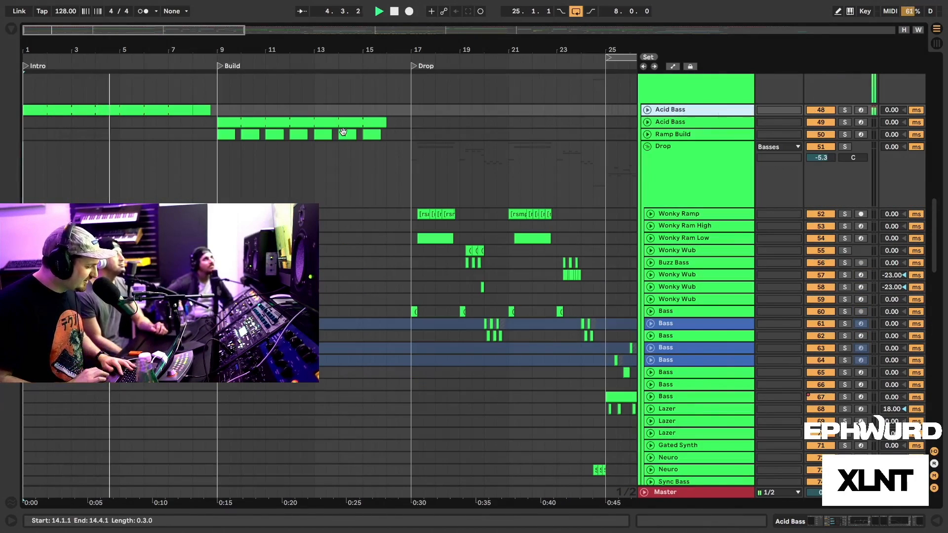
# Stop playback, look through the device chain of the Acid Bass track used in the Intro, and open its Serum window.
pyautogui.click(680, 122)
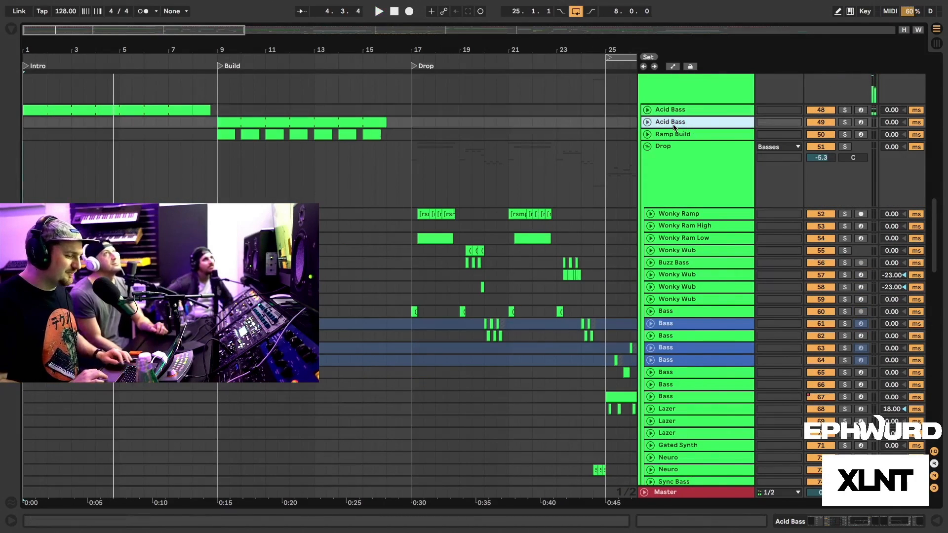
pyautogui.click(669, 112)
pyautogui.doubleClick(668, 113)
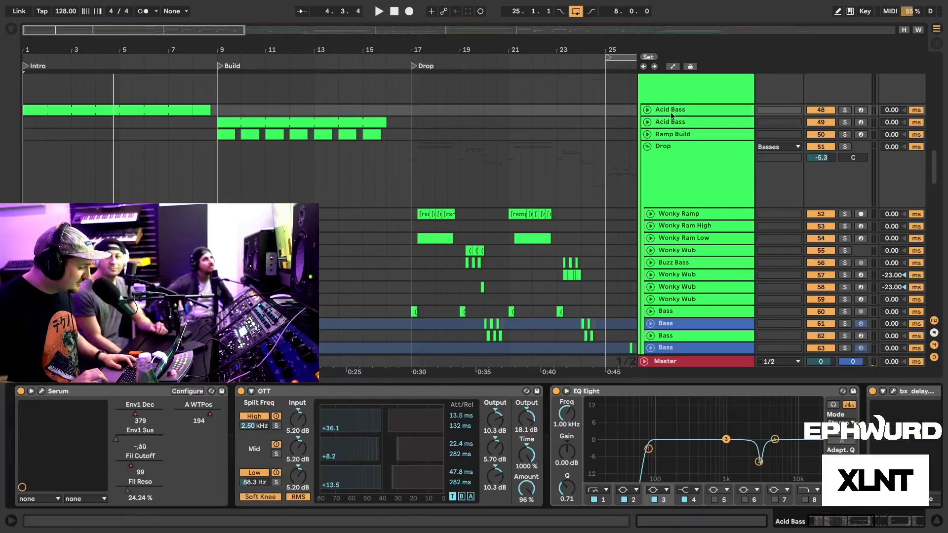
pyautogui.hscroll(3, 509, 464)
pyautogui.hscroll(4, 510, 465)
pyautogui.hscroll(-5, 509, 465)
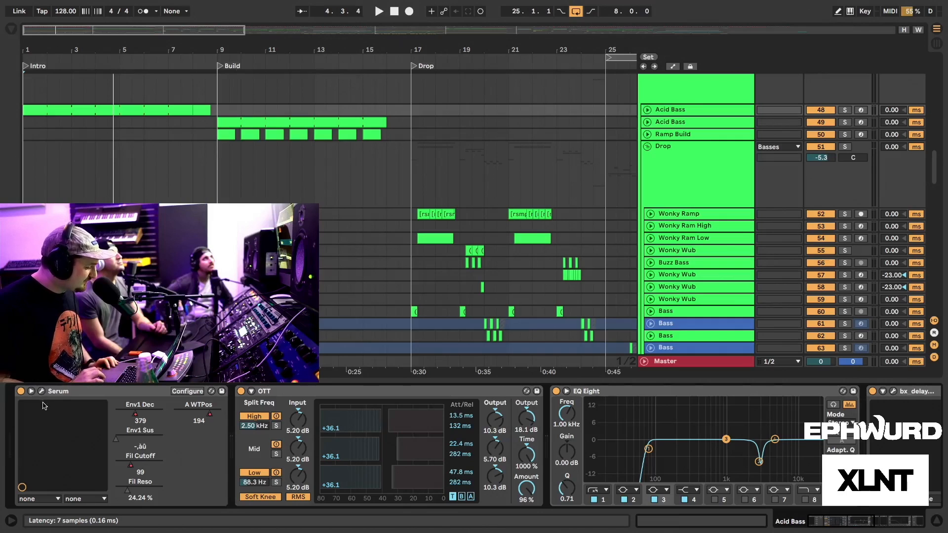
pyautogui.click(41, 393)
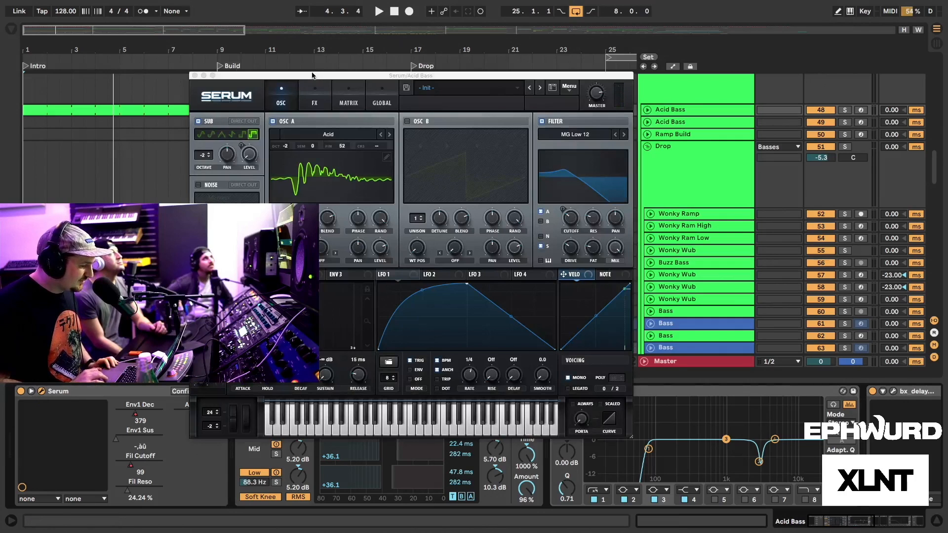
# Look through the Acid Bass's Serum oscillator and FX pages and the neighbouring devices, and close the Serum window.
pyautogui.moveTo(312, 79); pyautogui.dragTo(304, 37)
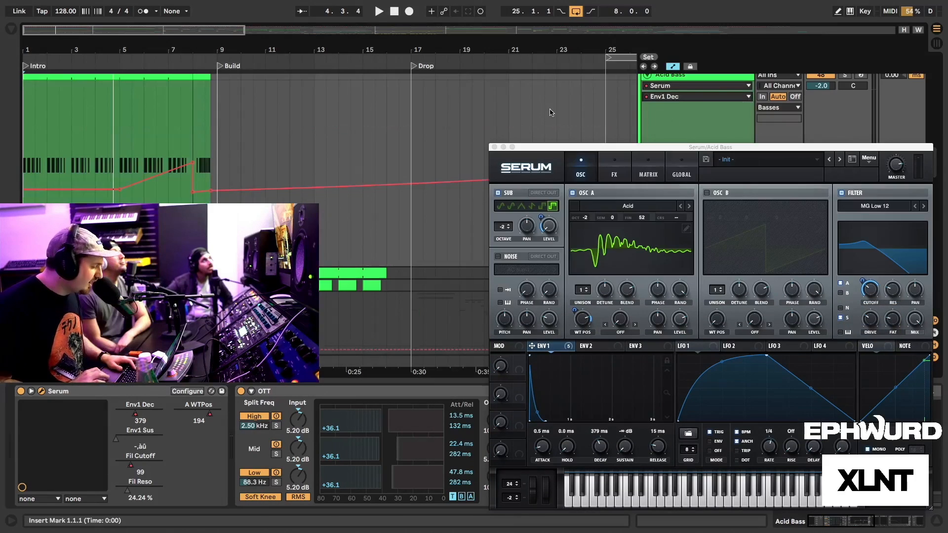
pyautogui.moveTo(620, 148); pyautogui.dragTo(575, 31)
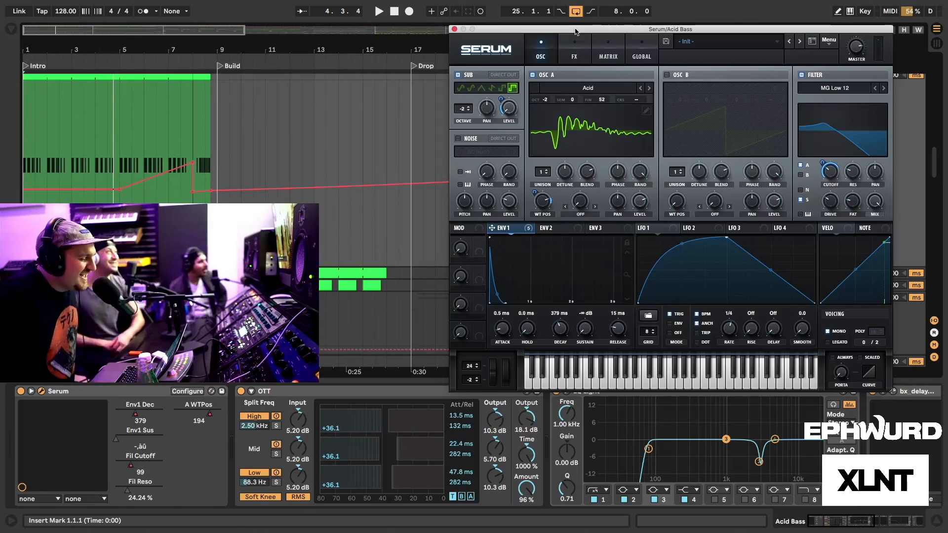
pyautogui.click(575, 56)
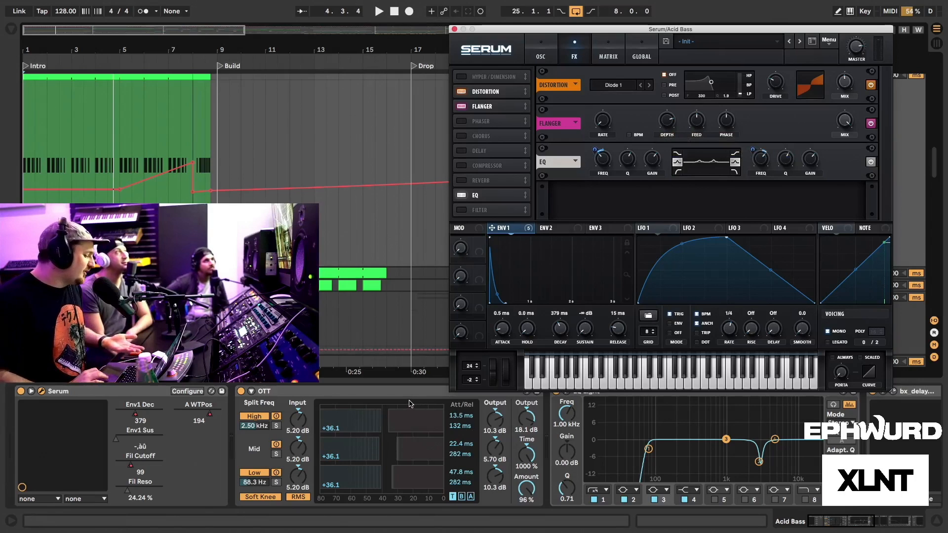
pyautogui.hscroll(10, 473, 459)
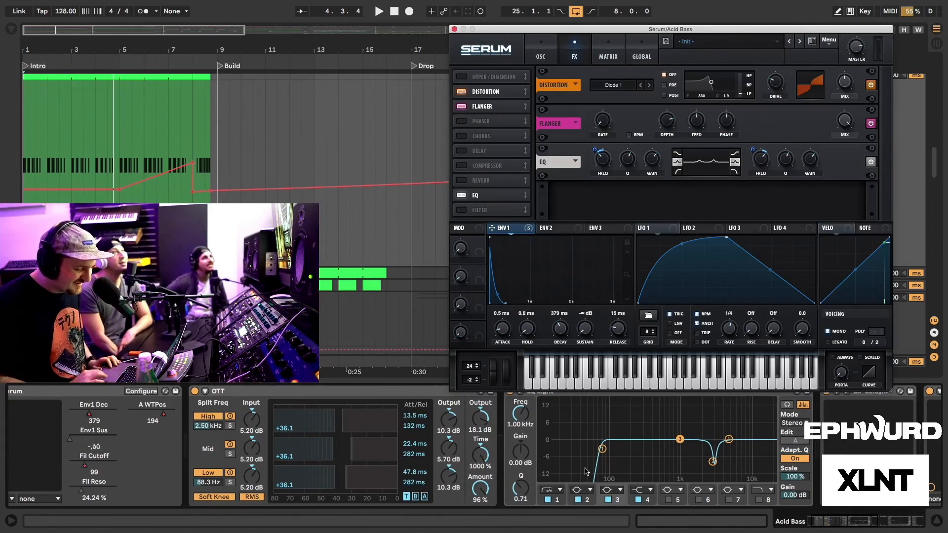
pyautogui.hscroll(-10, 586, 472)
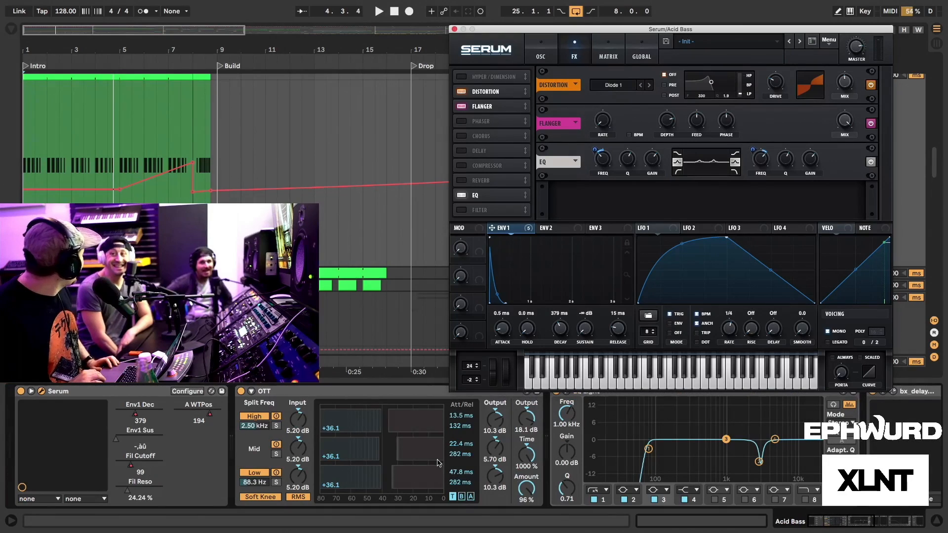
pyautogui.moveTo(572, 28); pyautogui.dragTo(562, 5)
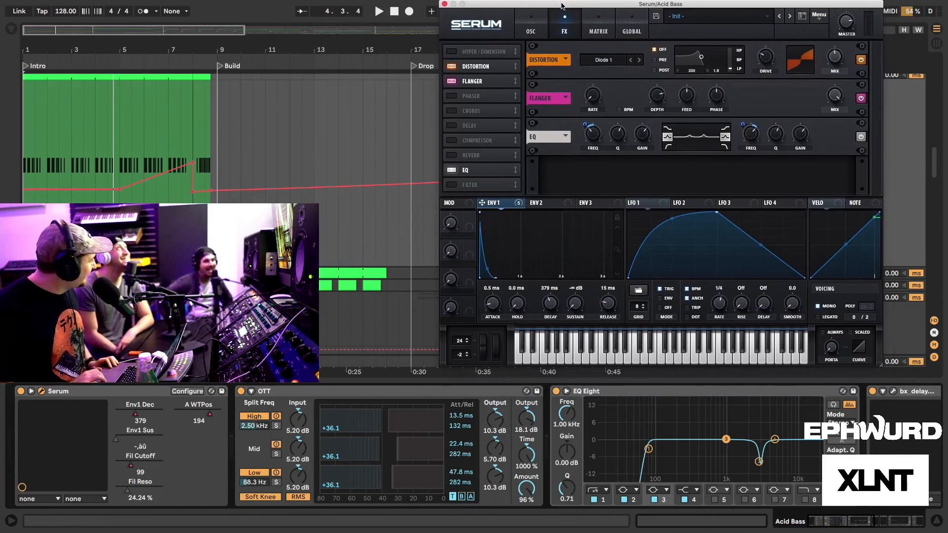
pyautogui.click(445, 4)
# Solo the Intro's Acid Bass track, play it from 1.1.1, and add the Build's Acid Bass track to the solo.
pyautogui.click(845, 76)
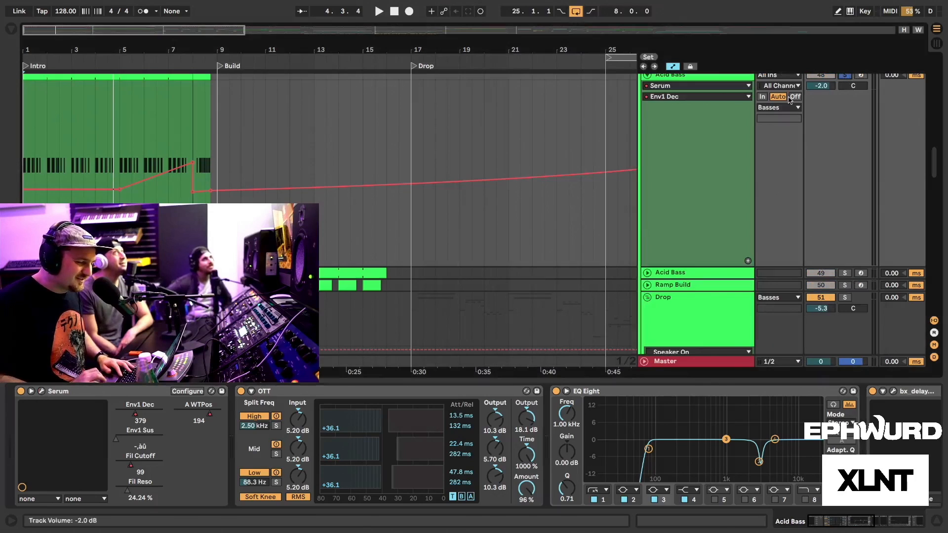
pyautogui.press('space')
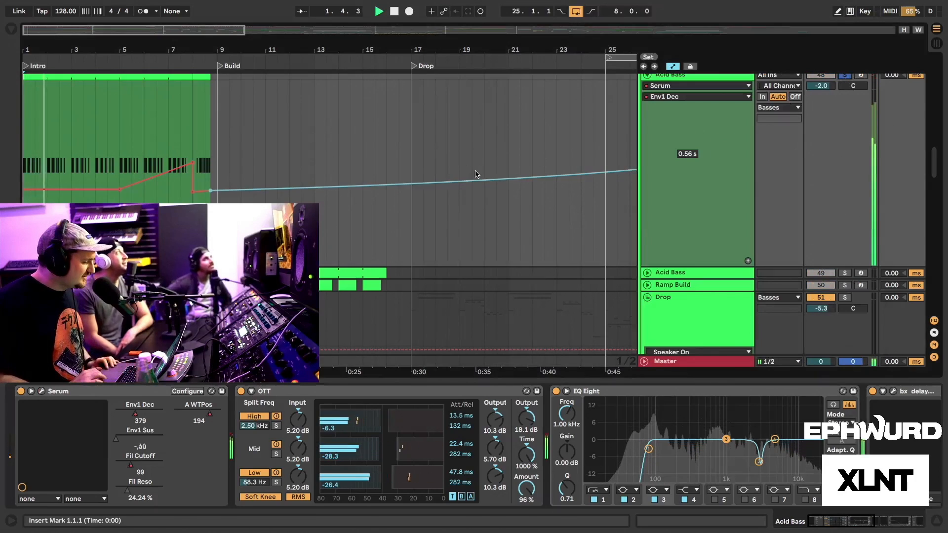
pyautogui.keyDown('super'); pyautogui.click(845, 273); pyautogui.keyUp('super')
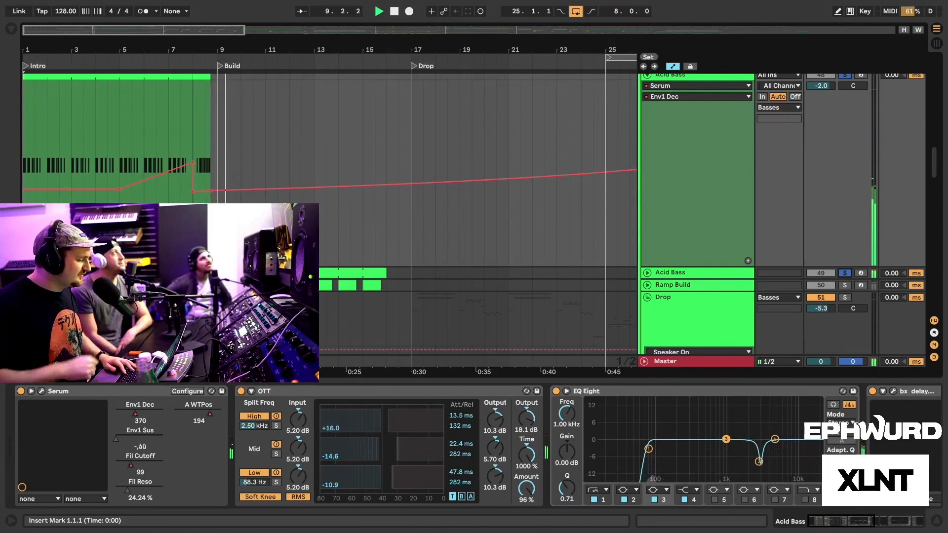
# Unfold the Build's Acid Bass track and display its Serum Fil Cutoff automation.
pyautogui.click(647, 273)
pyautogui.scroll(-3, 455, 266)
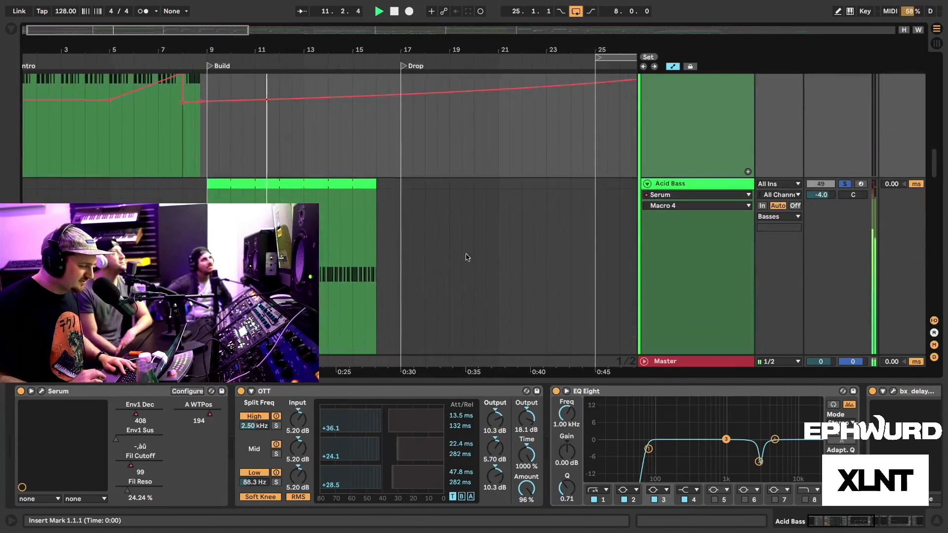
pyautogui.click(697, 206)
pyautogui.click(667, 244)
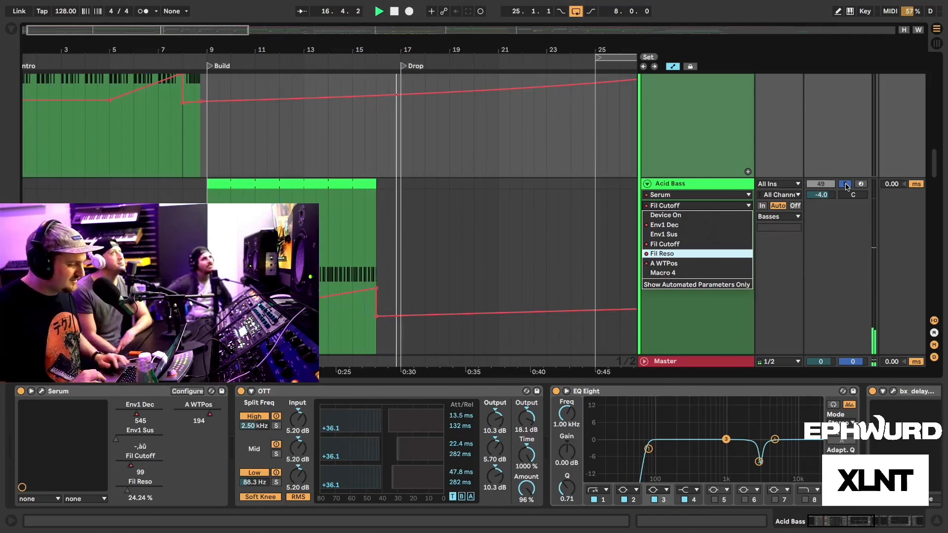
# Clear the solos on both Acid Bass tracks and replay the Intro and Build with all tracks.
pyautogui.click(587, 184)
pyautogui.scroll(3, 586, 184)
pyautogui.click(845, 100)
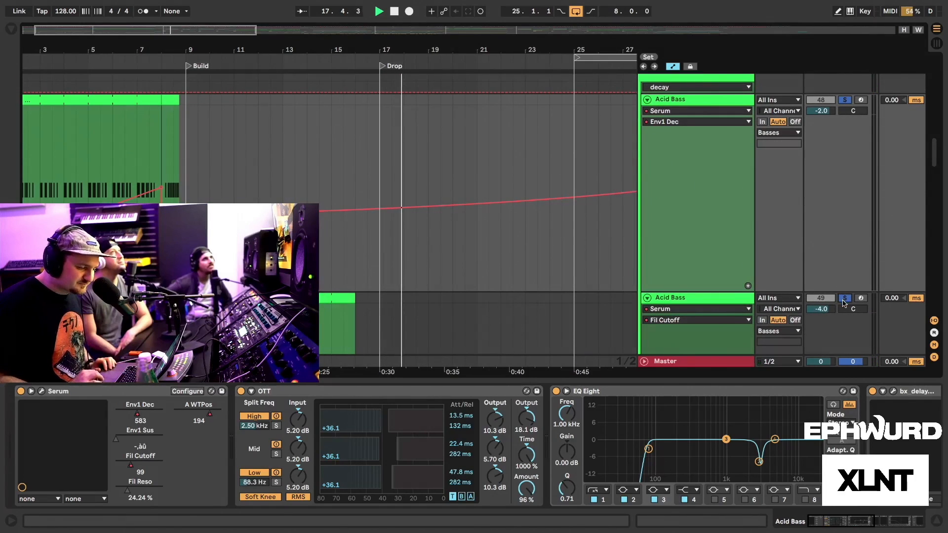
pyautogui.click(394, 10)
pyautogui.press('space')
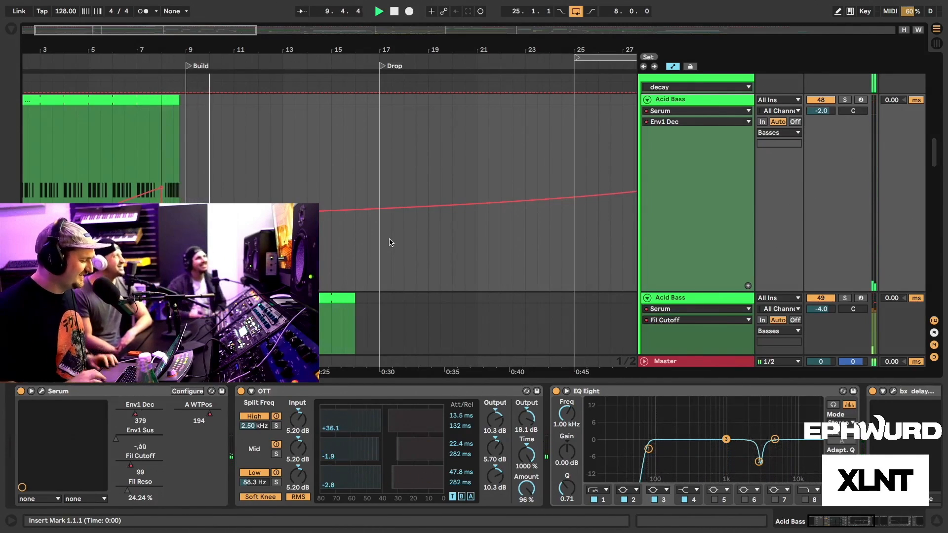
# Fold both Acid Bass tracks and select the Build's Acid Bass clip from 9.1.1 to 16.1.1.
pyautogui.click(647, 100)
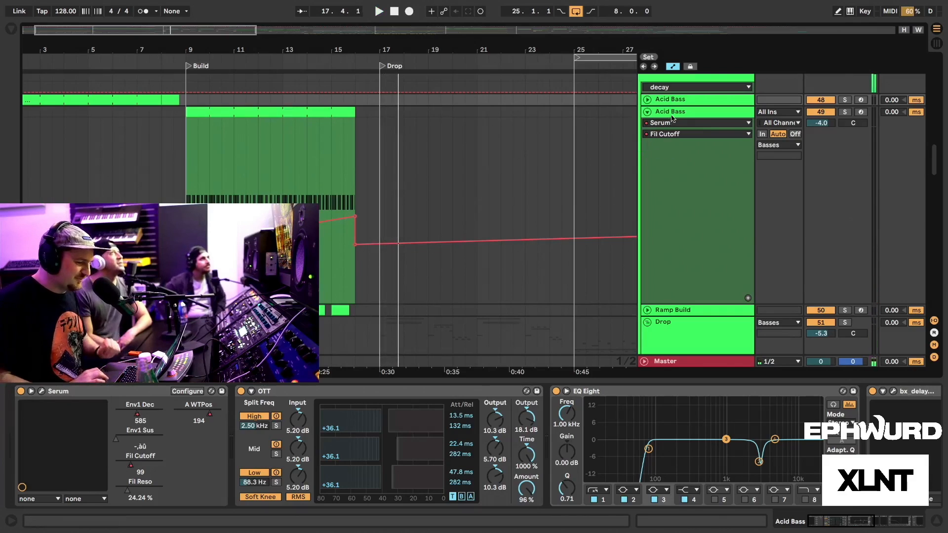
pyautogui.click(647, 112)
pyautogui.click(260, 112)
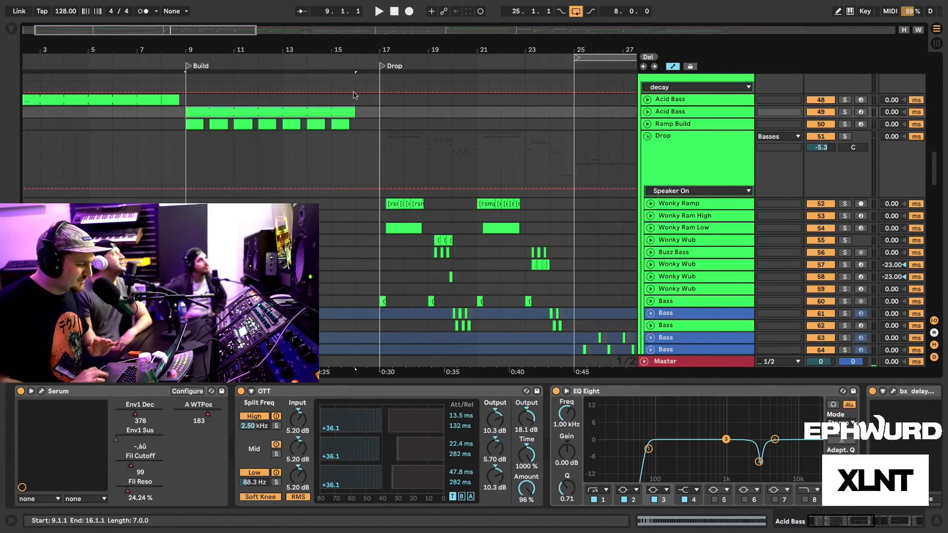
pyautogui.click(677, 116)
pyautogui.click(298, 114)
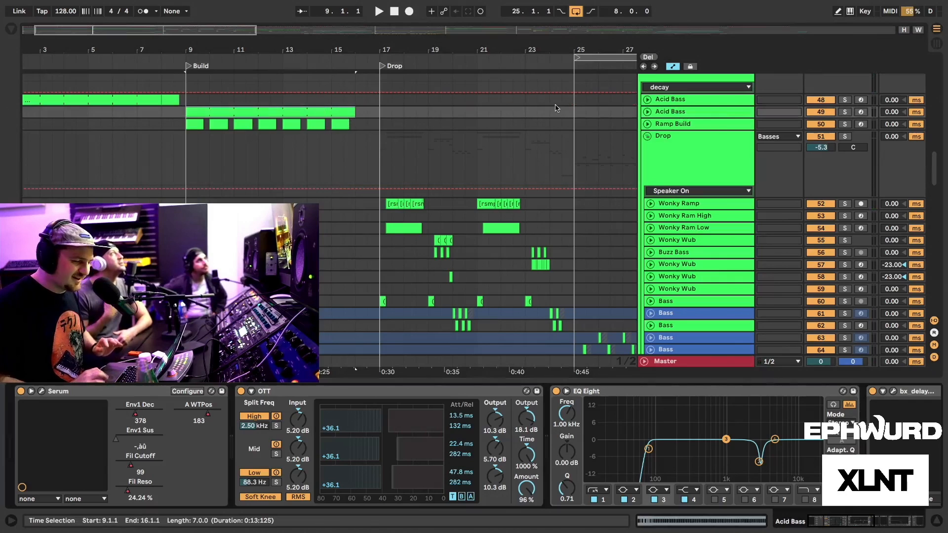
# Solo the Build's Acid Bass track and open the bx_delay 2500 window from its device chain, clear of the track list.
pyautogui.click(845, 112)
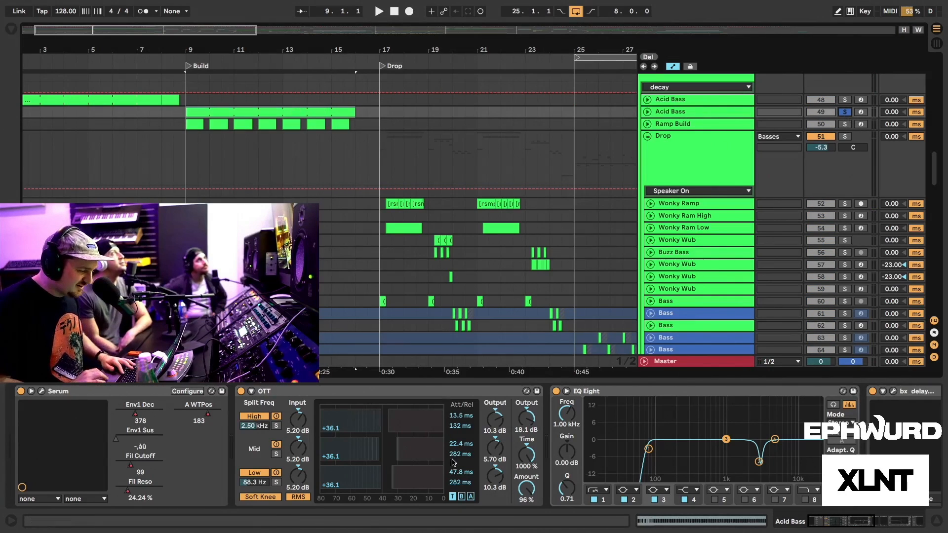
pyautogui.hscroll(3, 453, 467)
pyautogui.hscroll(5, 453, 467)
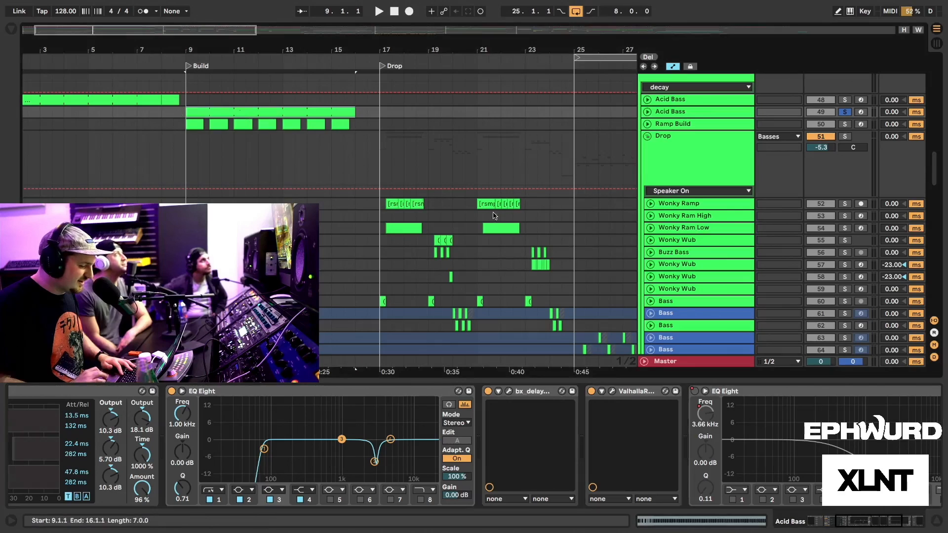
pyautogui.click(509, 392)
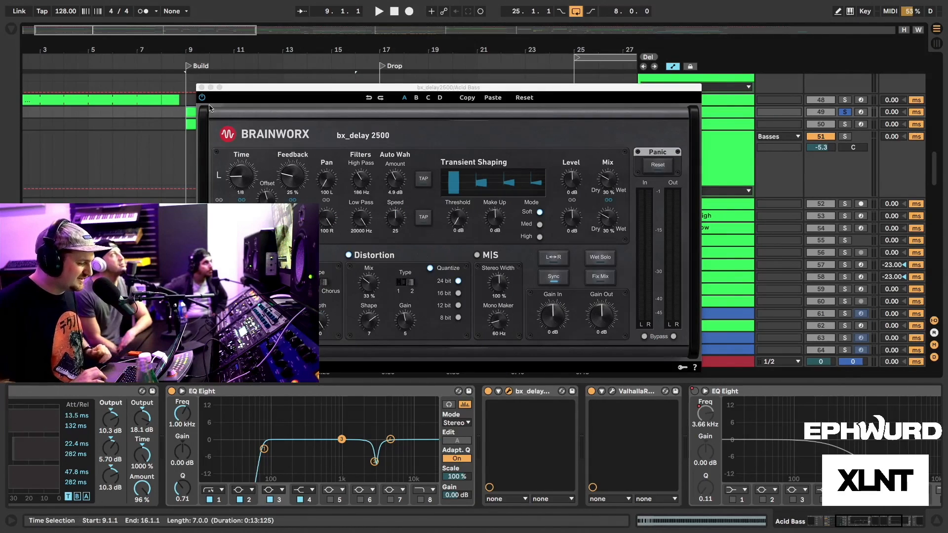
pyautogui.moveTo(260, 91); pyautogui.dragTo(103, 17)
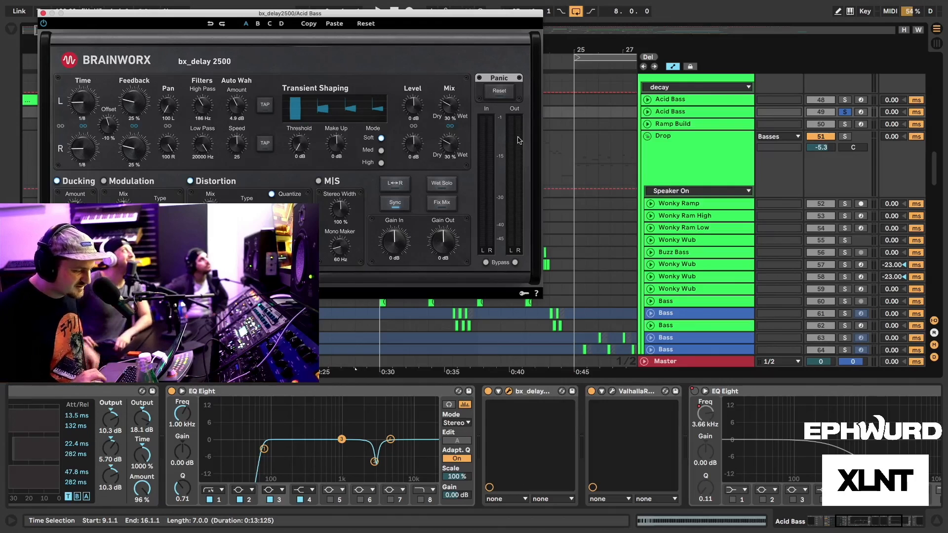
# Open the Acid Bass's ValhallaRoom window beside the delay and briefly play the soloed part from 9.1.1.
pyautogui.click(612, 391)
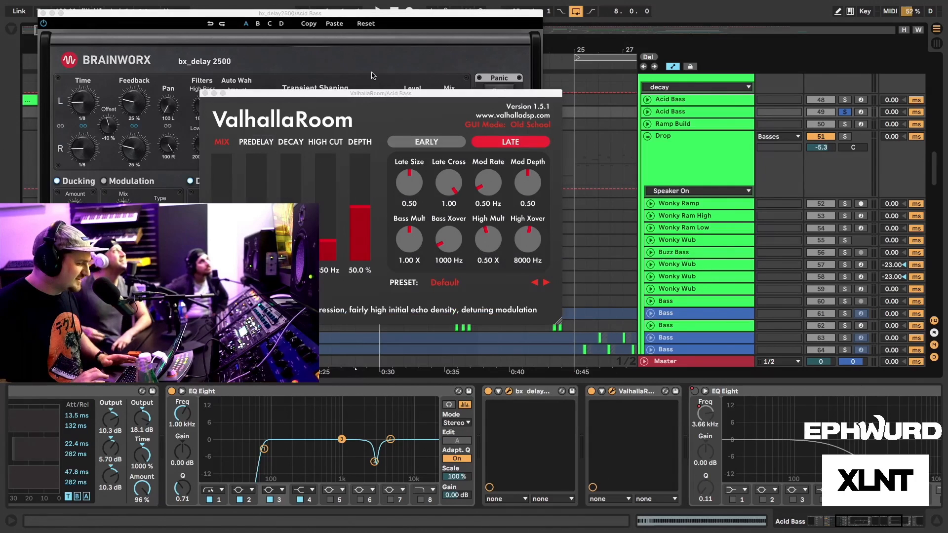
pyautogui.moveTo(355, 95); pyautogui.dragTo(700, 38)
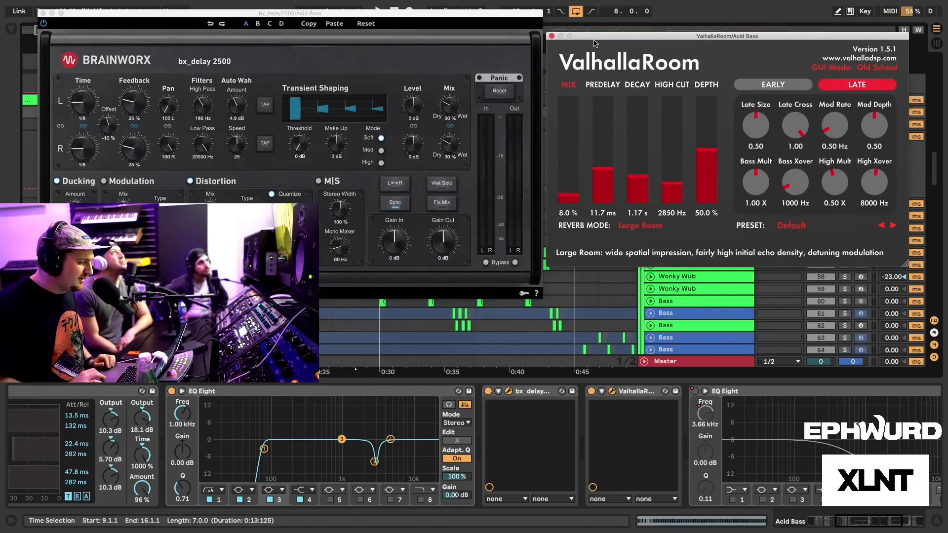
pyautogui.moveTo(631, 40); pyautogui.dragTo(630, 18)
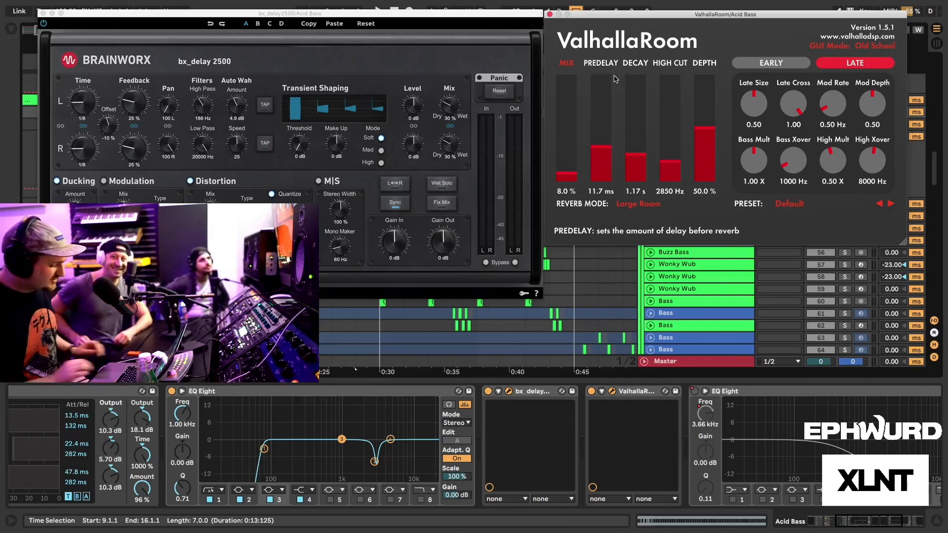
pyautogui.press('space')
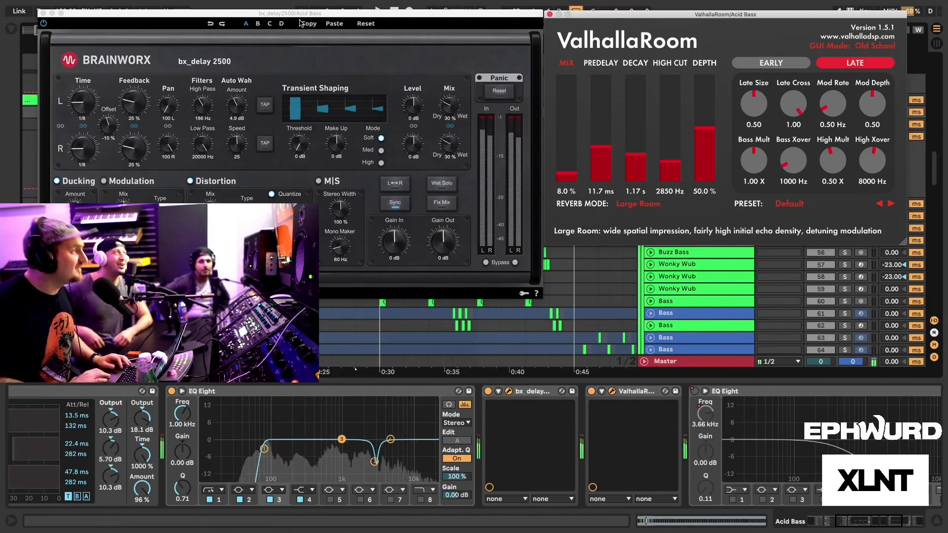
pyautogui.press('space')
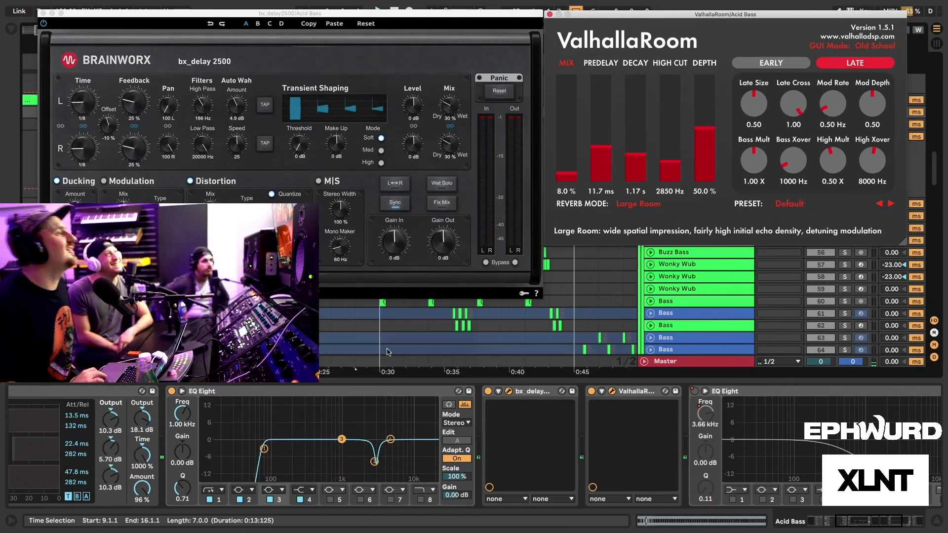
# Calculate a tempo-based reverb time in Spotlight as 60000/128/2.
pyautogui.click(916, 6)
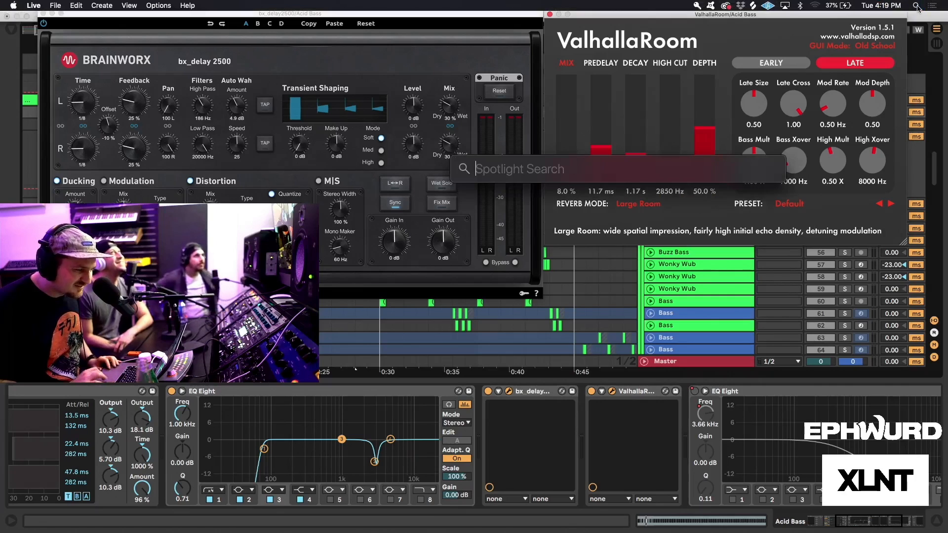
pyautogui.write('6000')
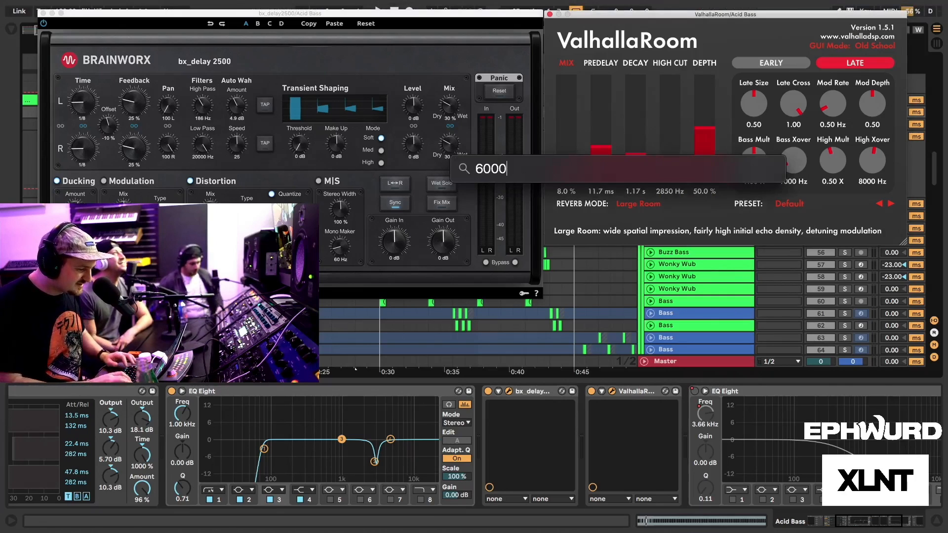
pyautogui.write('0')
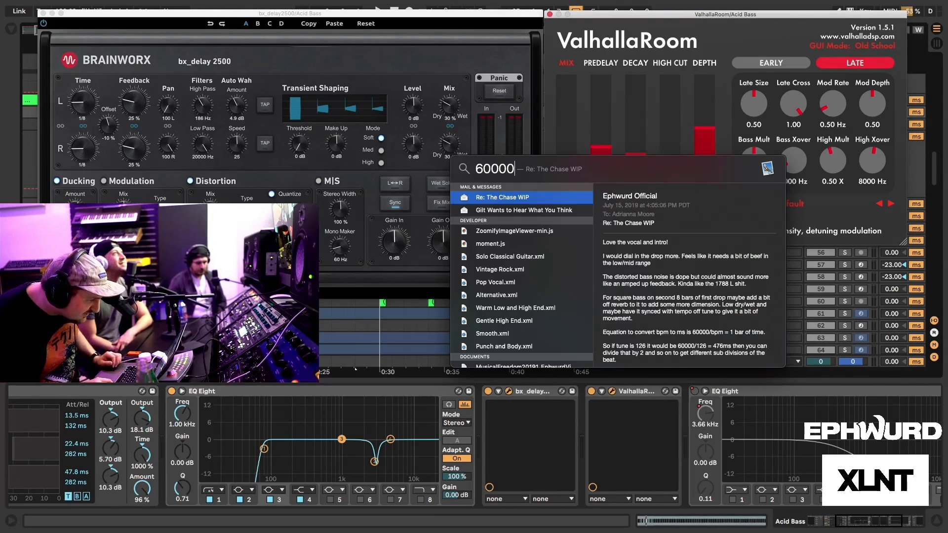
pyautogui.write('/128')
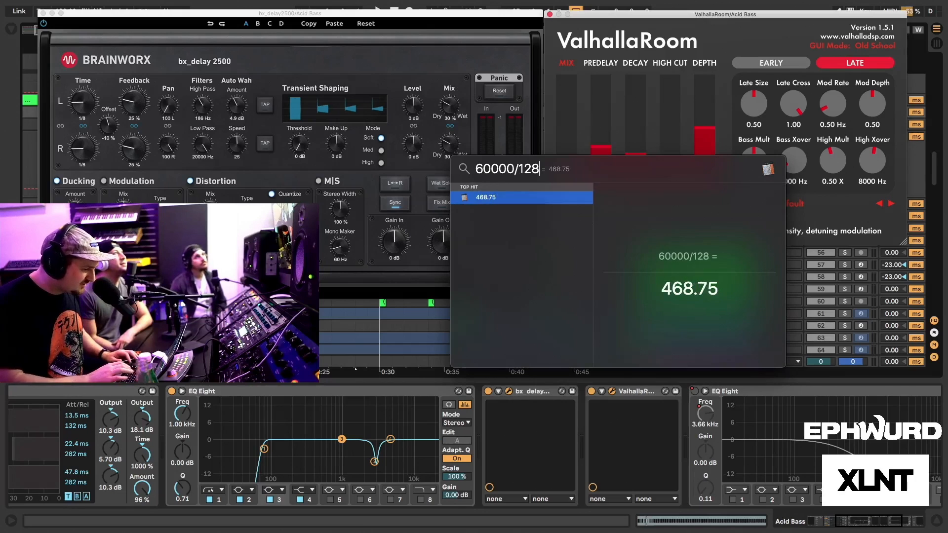
pyautogui.write('/2')
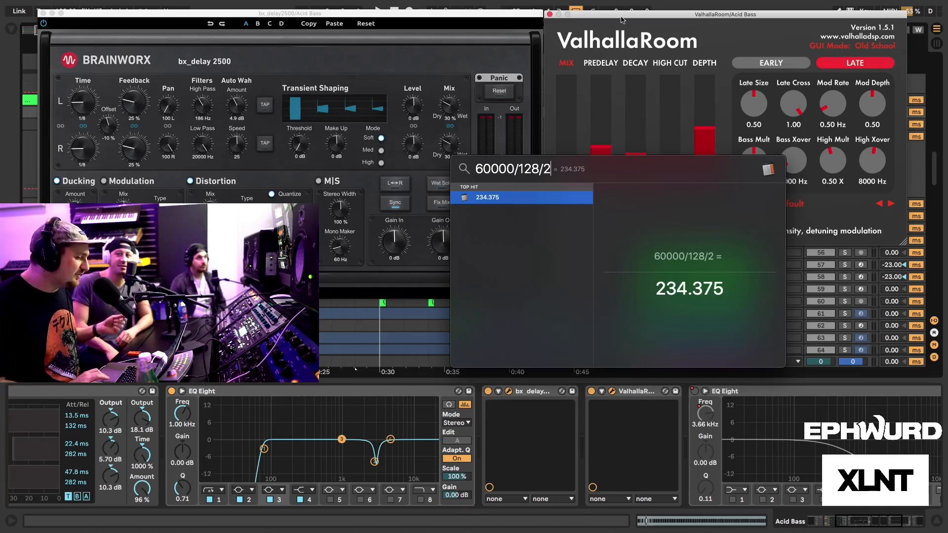
# Move the ValhallaRoom window over the delay and extend the Spotlight calculation to 60000/128/2/2.
pyautogui.moveTo(626, 16); pyautogui.dragTo(189, 15)
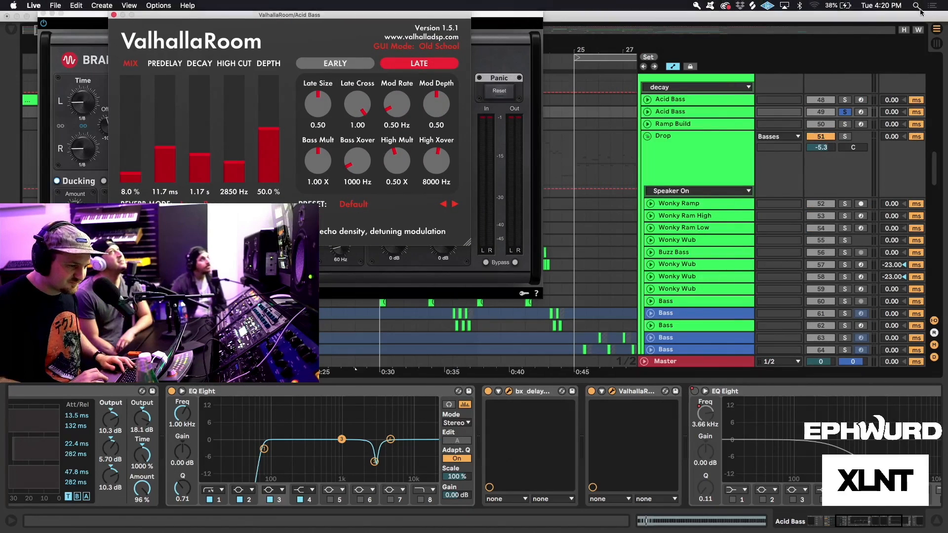
pyautogui.press('super+space')
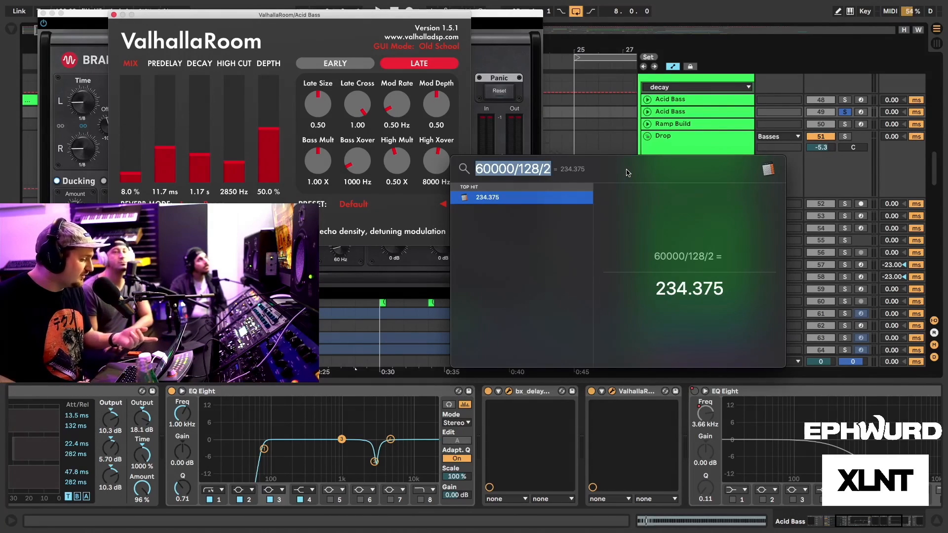
pyautogui.press('Right')
pyautogui.write('/2')
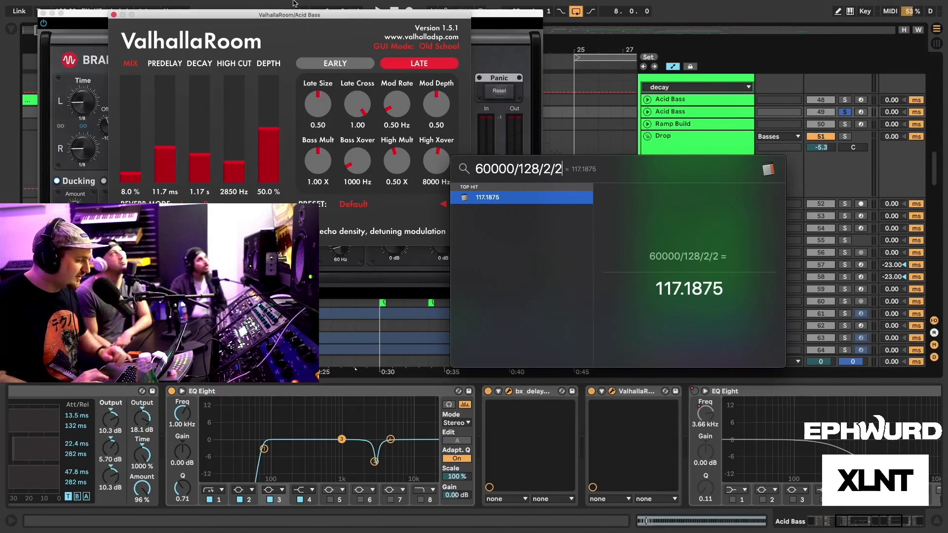
# Close the Spotlight calculation and place the ValhallaRoom window back beside the bx_delay 2500 window.
pyautogui.click(286, 19)
pyautogui.moveTo(287, 19); pyautogui.dragTo(713, 52)
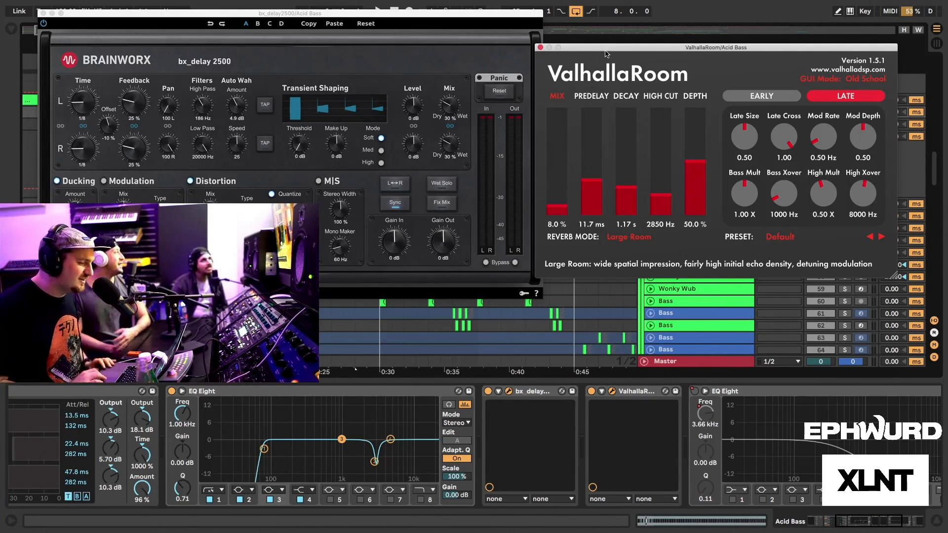
pyautogui.moveTo(610, 48); pyautogui.dragTo(620, 17)
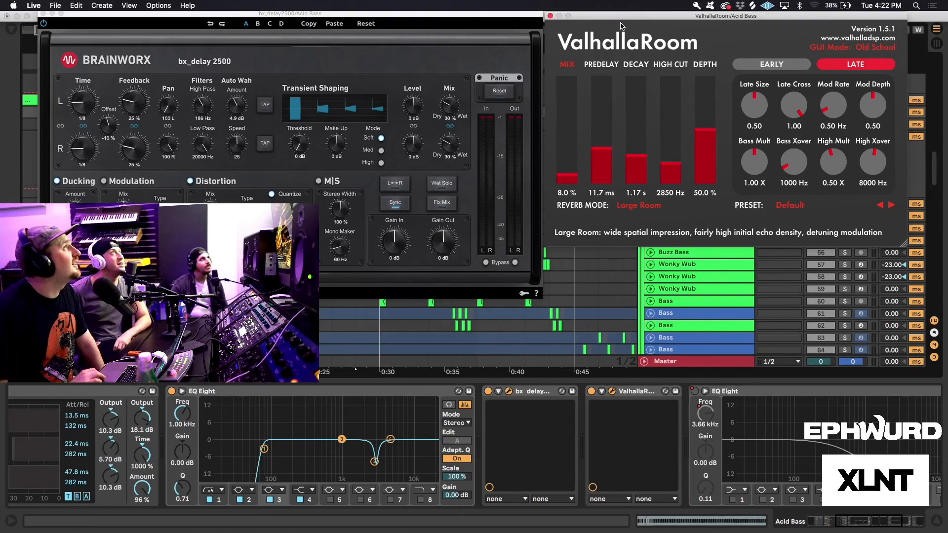
# Shift the ValhallaRoom window slightly, then close both the ValhallaRoom and bx_delay 2500 windows.
pyautogui.moveTo(622, 19); pyautogui.dragTo(595, 31)
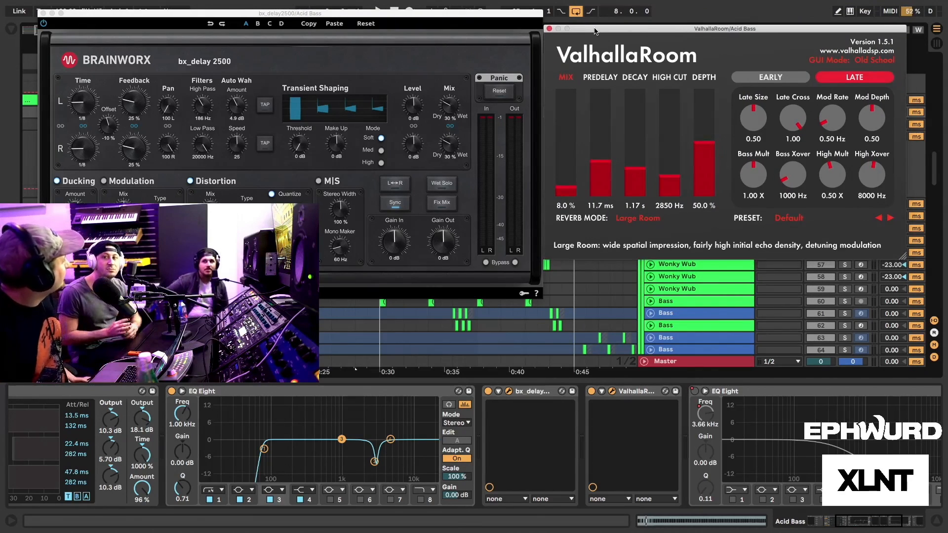
pyautogui.moveTo(596, 33); pyautogui.dragTo(610, 28)
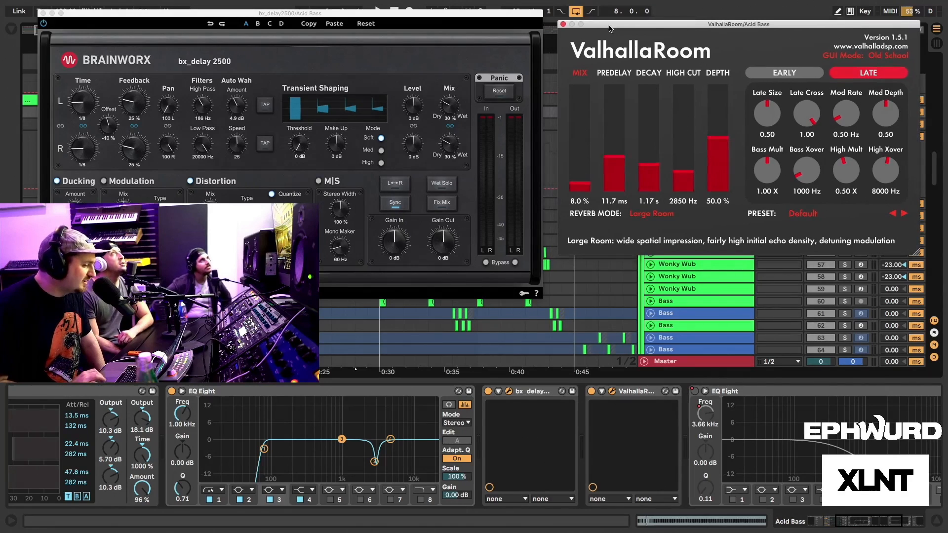
pyautogui.click(564, 24)
pyautogui.click(43, 13)
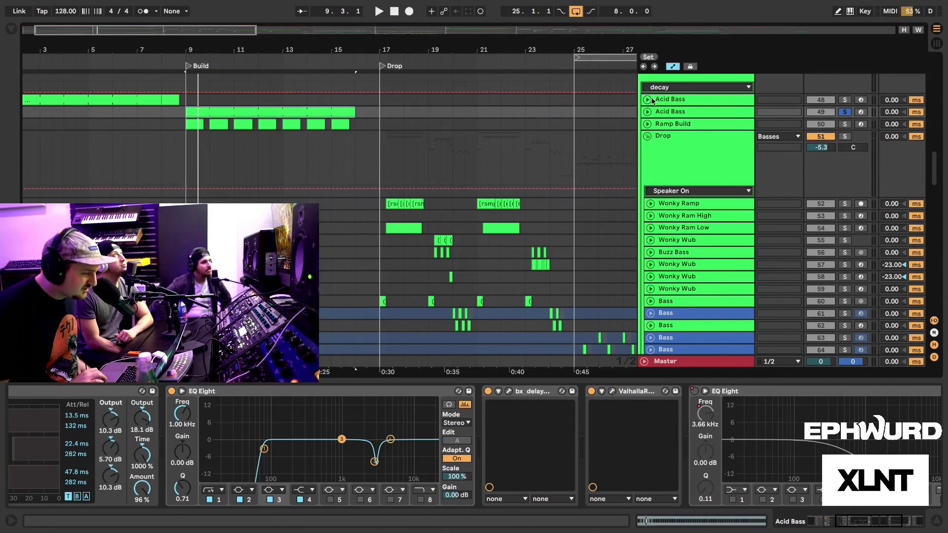
# Unfold the second Acid Bass track to check its automatable devices, then unsolo and refold the track.
pyautogui.click(648, 112)
pyautogui.click(664, 124)
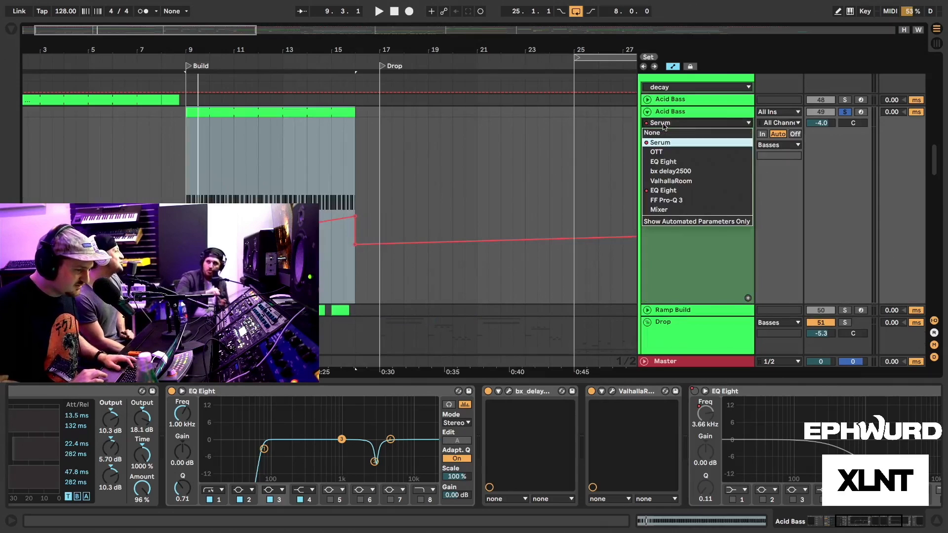
pyautogui.click(620, 187)
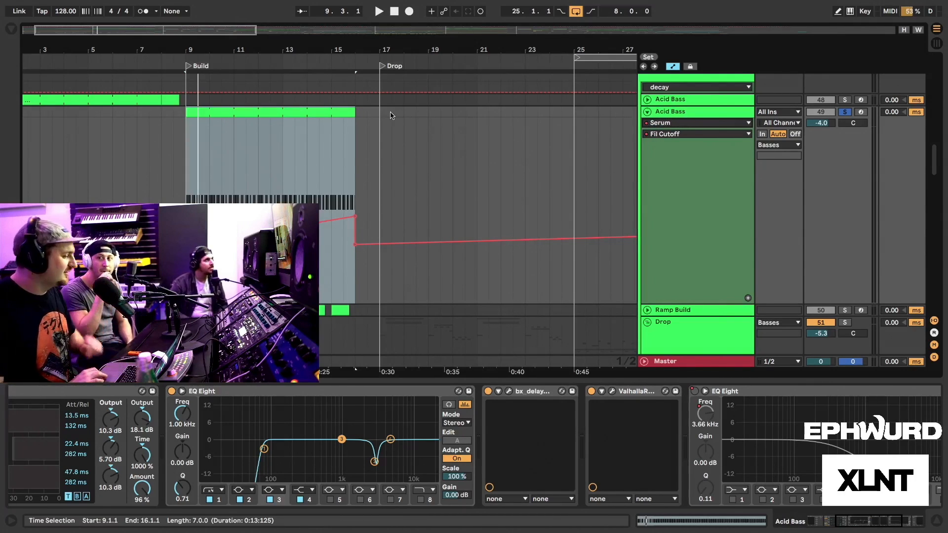
pyautogui.click(847, 114)
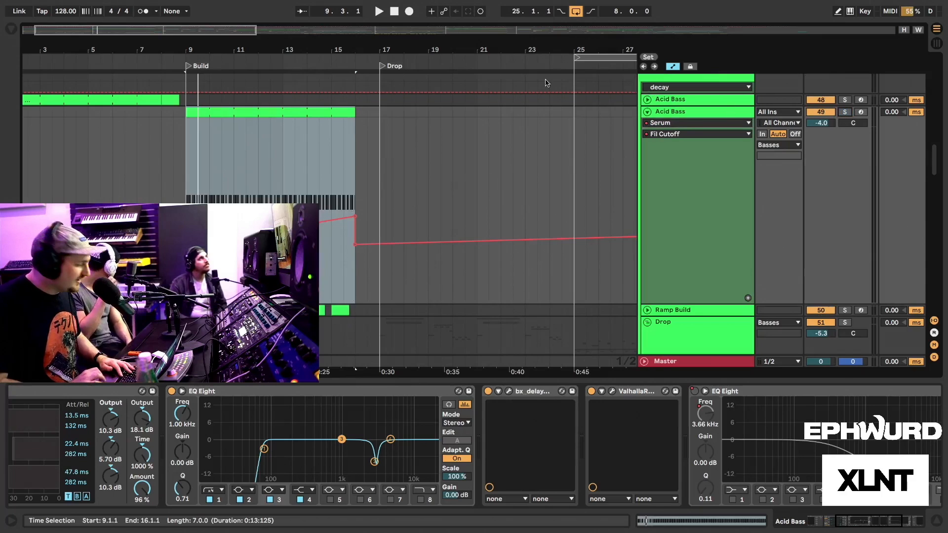
pyautogui.click(648, 112)
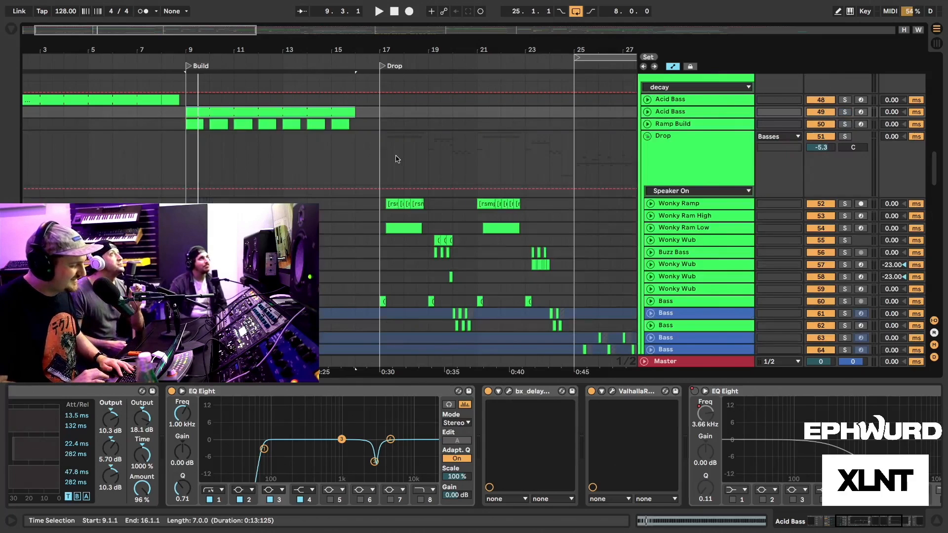
# Examine the sub and bass tracks across the intro, build and drop sections of the arrangement.
pyautogui.scroll(-2, 395, 155)
pyautogui.scroll(3, 395, 155)
pyautogui.hscroll(-2, 398, 159)
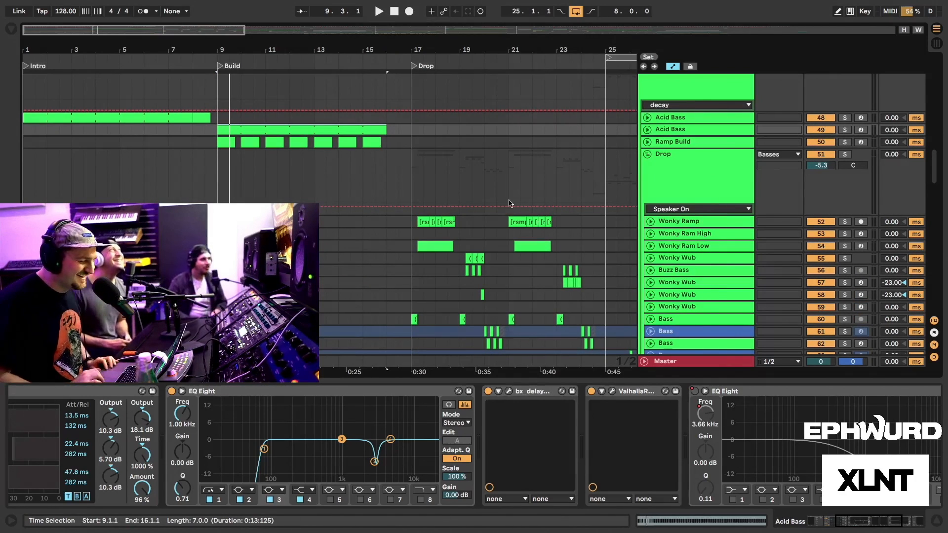
pyautogui.scroll(-2, 510, 208)
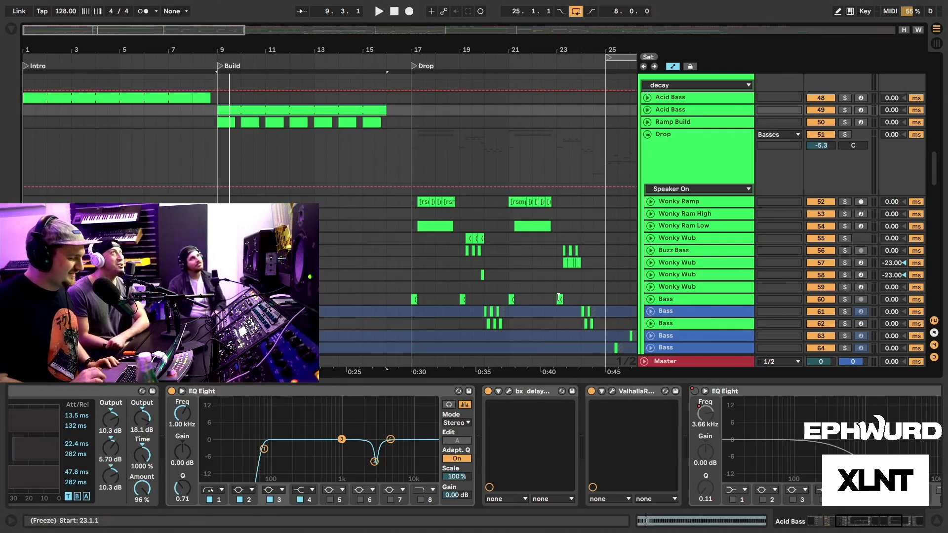
pyautogui.scroll(-4, 449, 214)
pyautogui.scroll(5, 447, 213)
pyautogui.scroll(2, 447, 214)
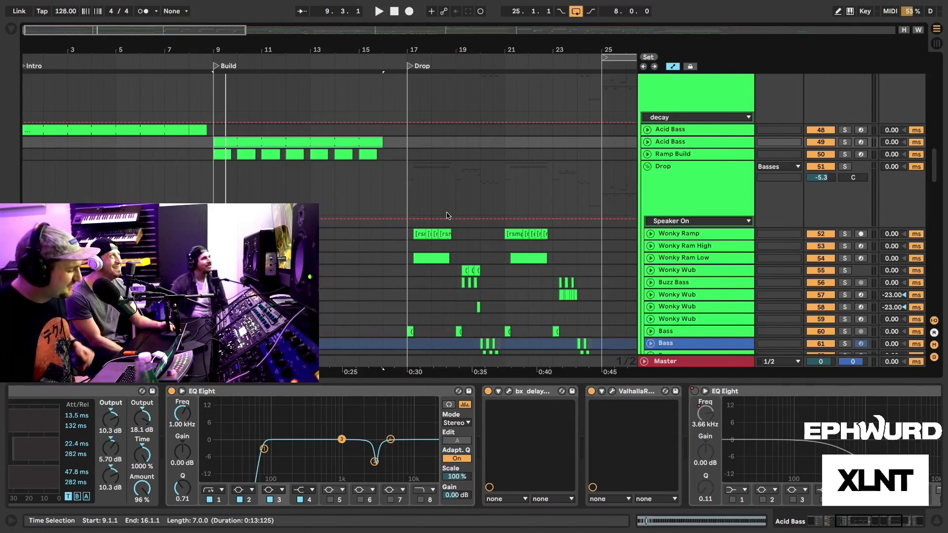
pyautogui.scroll(-5, 545, 165)
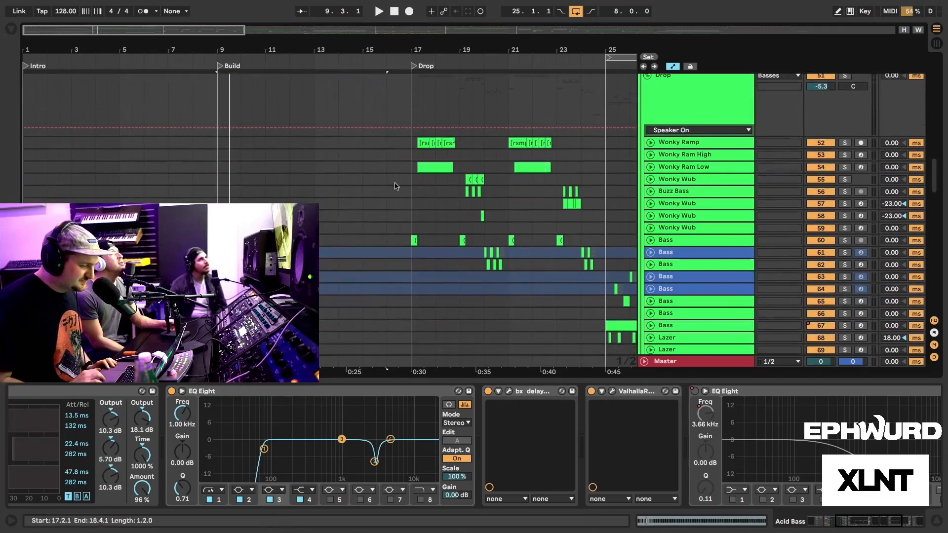
pyautogui.hscroll(5, 378, 191)
pyautogui.scroll(8, 378, 190)
pyautogui.hscroll(-6, 378, 190)
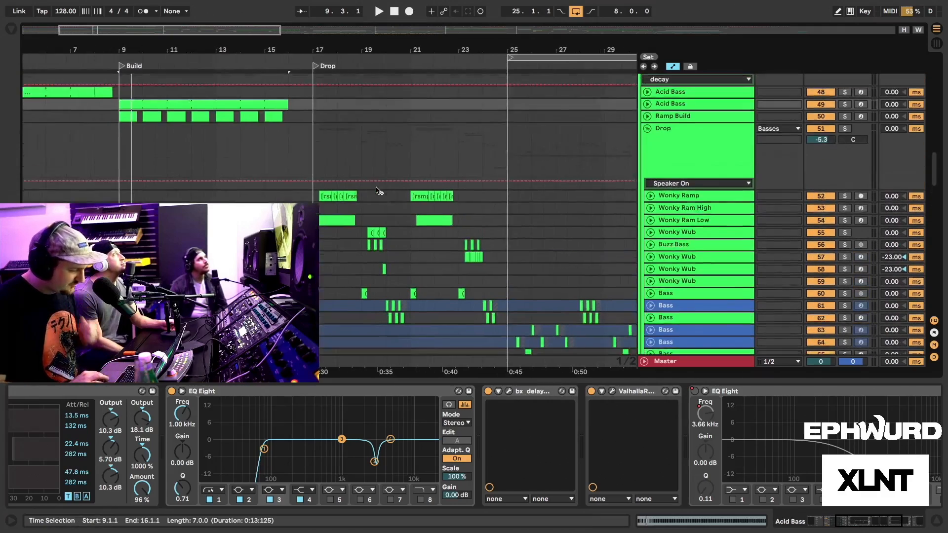
pyautogui.scroll(3, 378, 191)
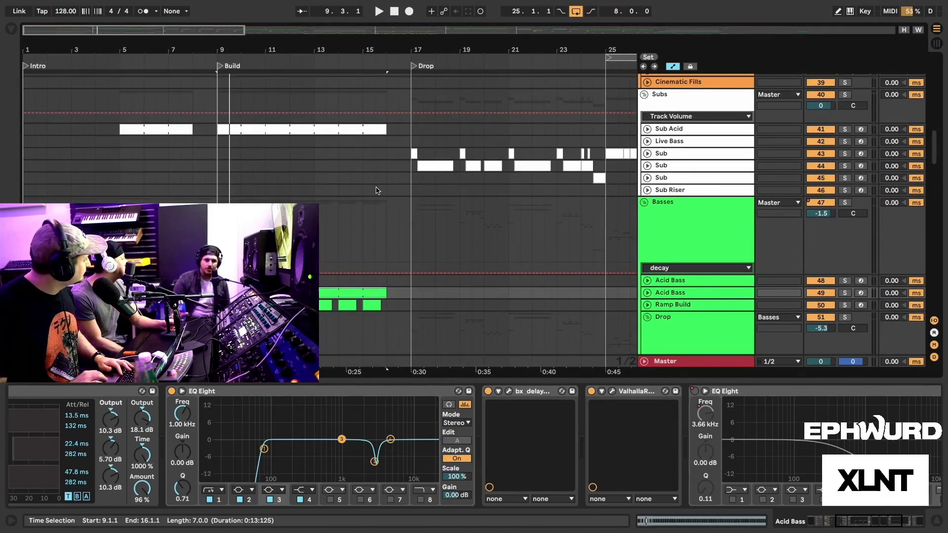
pyautogui.hscroll(1, 377, 191)
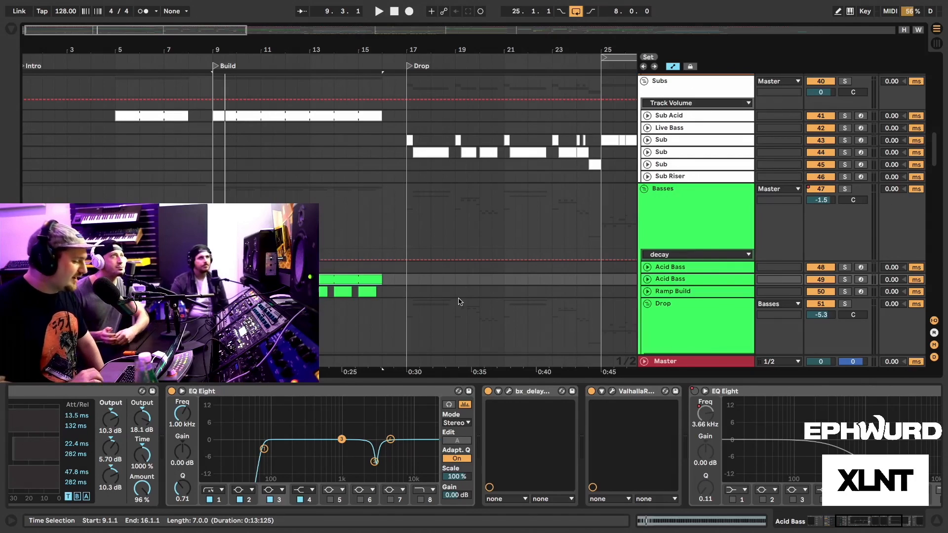
# Hide the device view and show the full song timeline with the Drop group's bass tracks in view.
pyautogui.press('super+alt+l')
pyautogui.moveTo(404, 48); pyautogui.dragTo(121, 47)
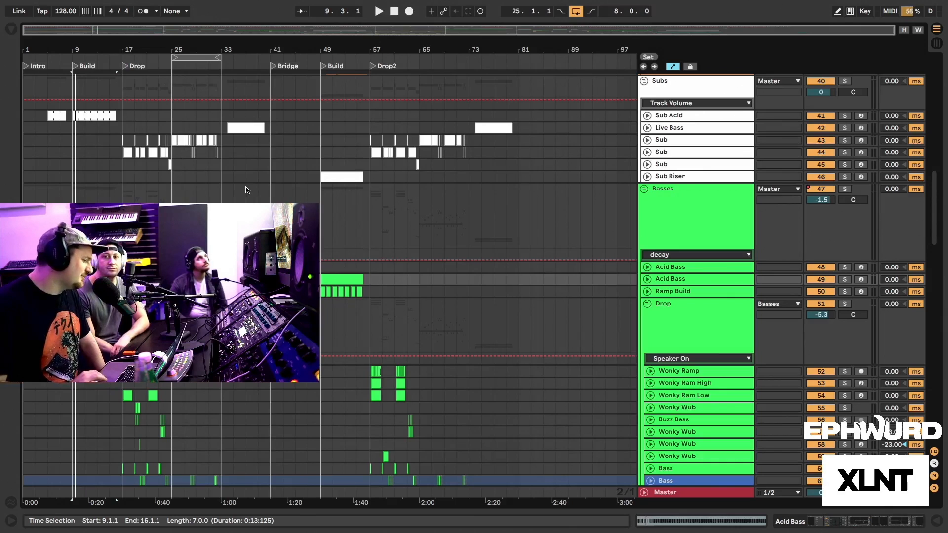
pyautogui.scroll(-5, 247, 190)
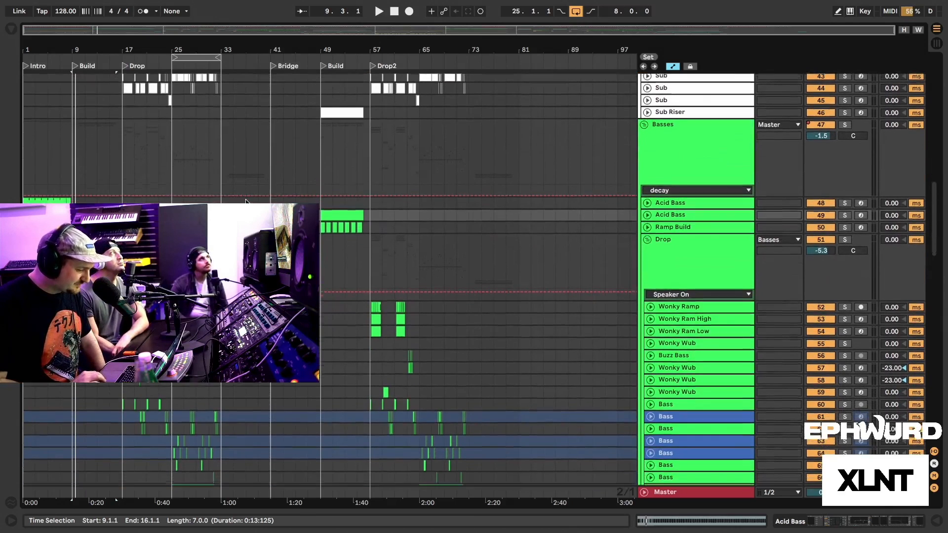
pyautogui.scroll(-3, 247, 202)
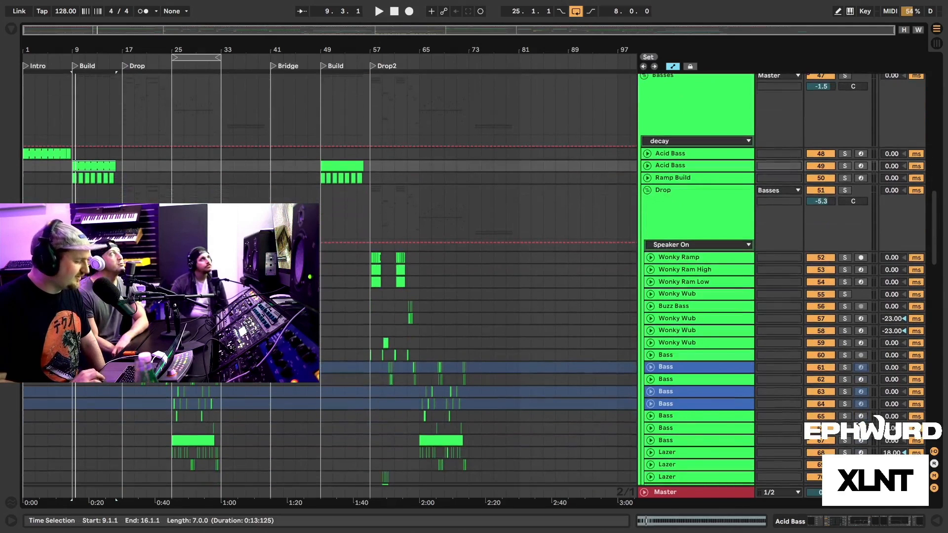
# Solo the Wonky Ramp track and play its first clip from 17.2.1 at the start of the drop.
pyautogui.click(124, 257)
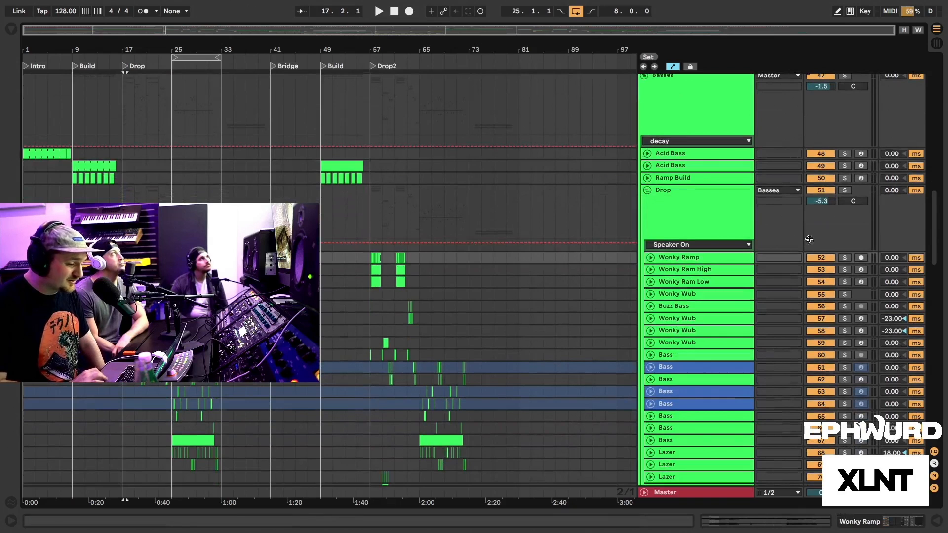
pyautogui.click(845, 260)
pyautogui.press('space')
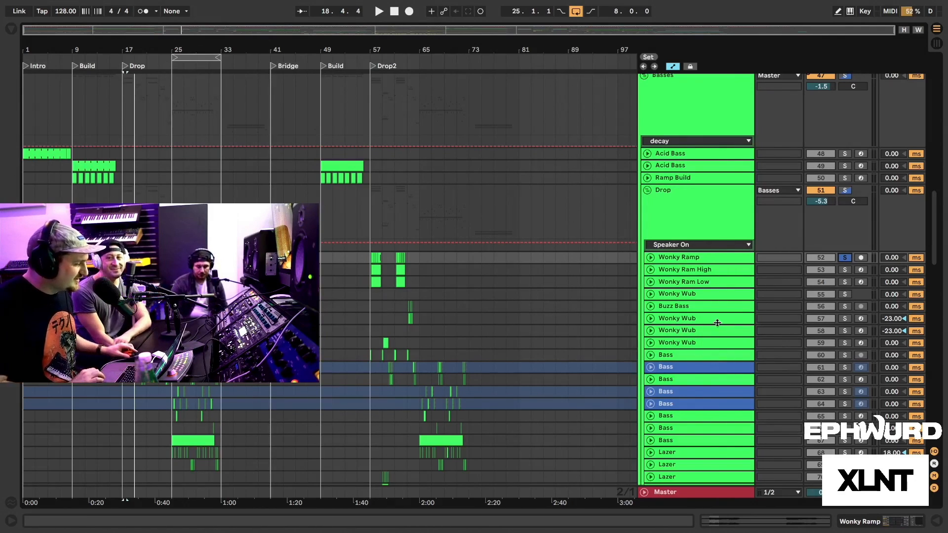
pyautogui.scroll(-1, 474, 279)
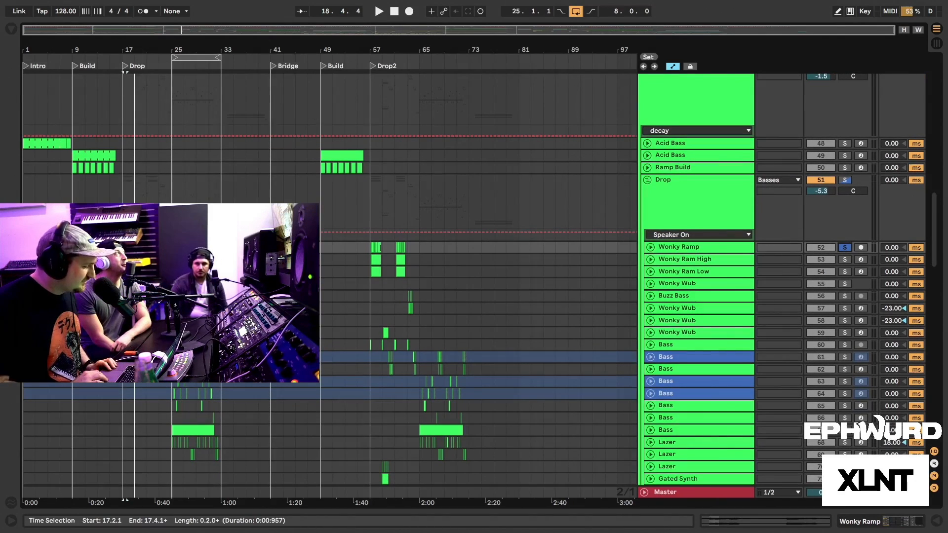
pyautogui.scroll(-1, 474, 279)
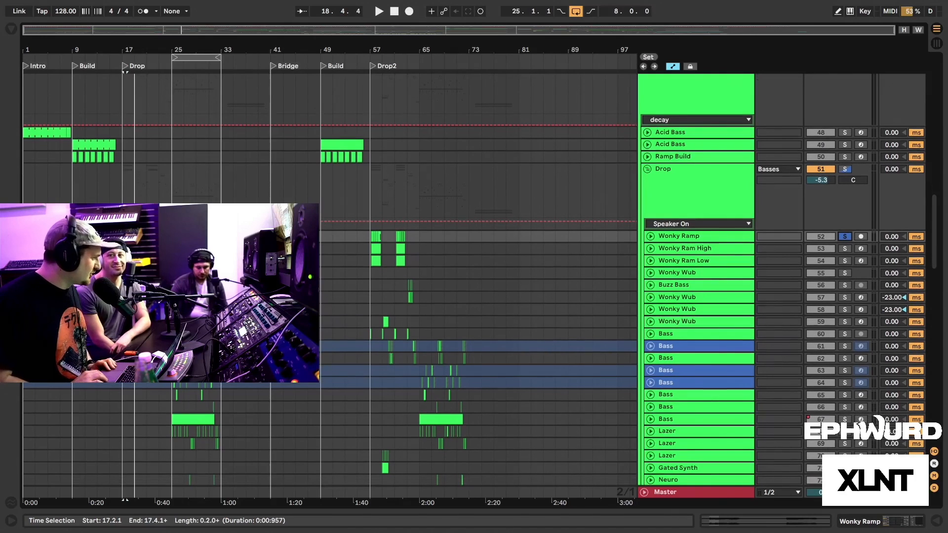
pyautogui.scroll(-1, 474, 279)
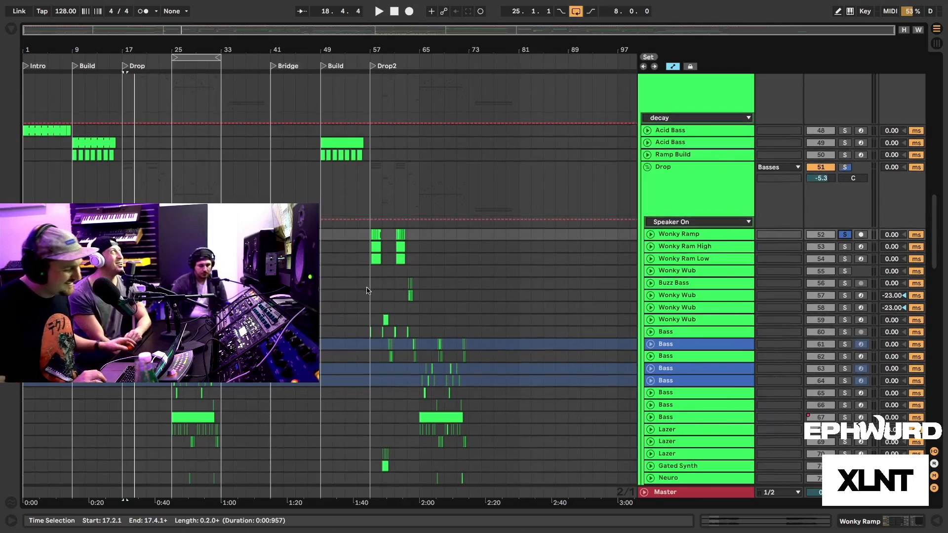
# Unsolo Wonky Ramp, zoom the timeline in on the drop and play the full mix from 16.1.1.
pyautogui.scroll(8, 368, 291)
pyautogui.moveTo(123, 45); pyautogui.dragTo(126, 114)
pyautogui.scroll(10, 126, 149)
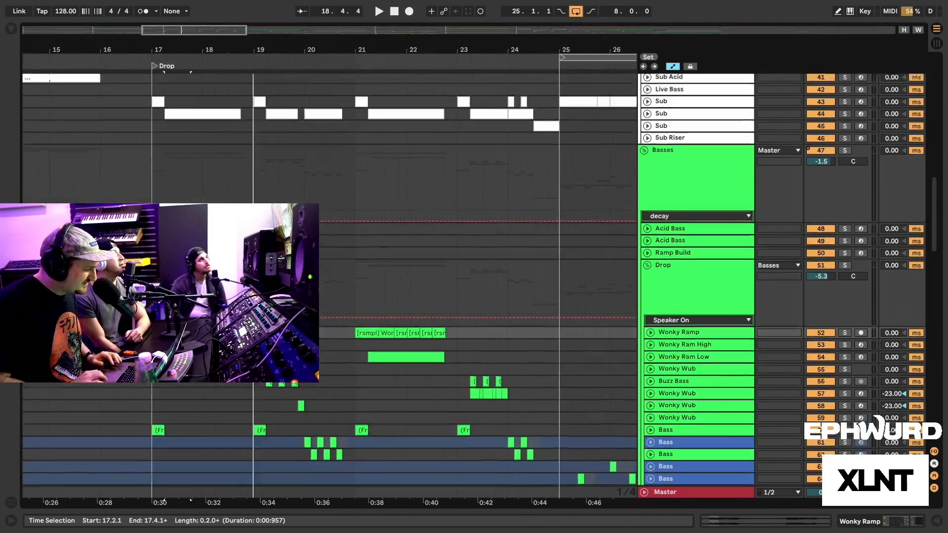
pyautogui.scroll(8, 141, 216)
pyautogui.click(113, 234)
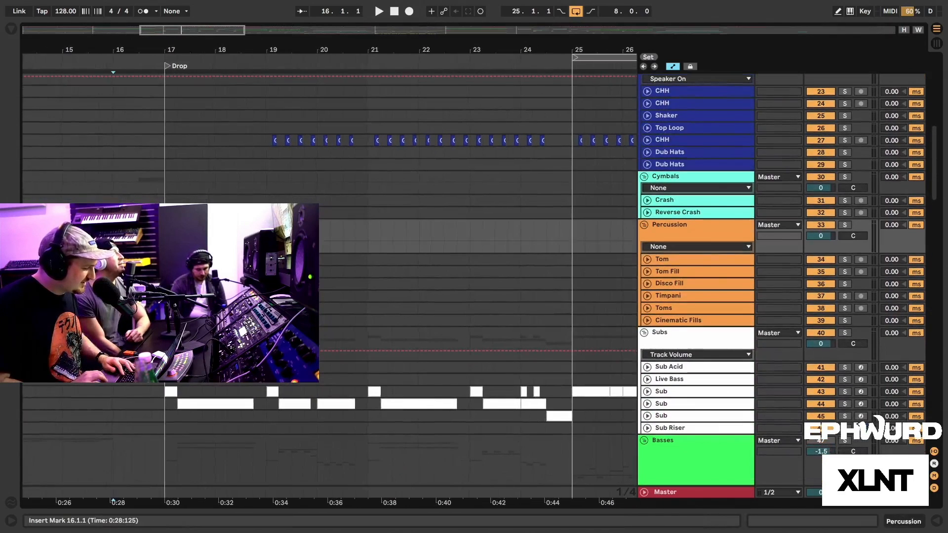
pyautogui.hscroll(-4, 113, 235)
pyautogui.press('space')
# Follow the Drop group's bass tracks during playback of the drop and stop just after bar 25.
pyautogui.scroll(-4, 357, 240)
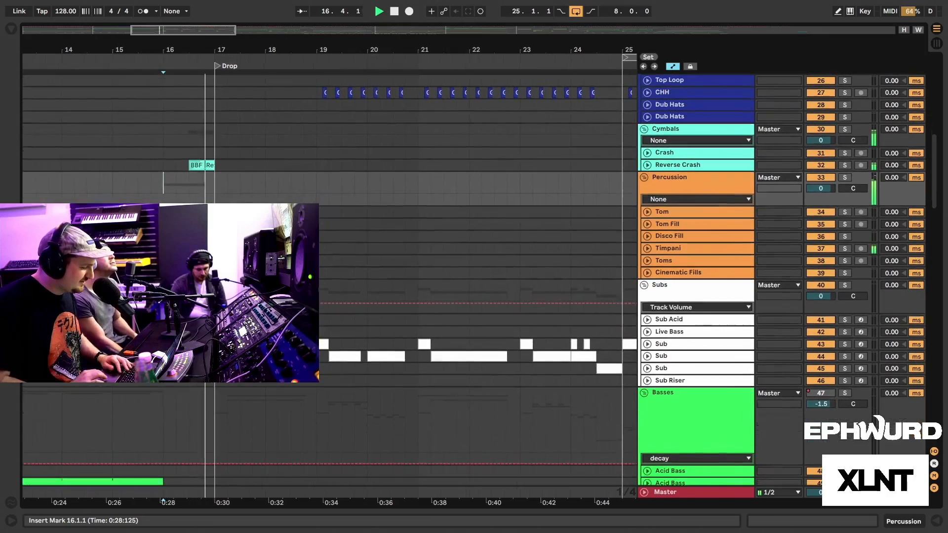
pyautogui.scroll(-20, 357, 239)
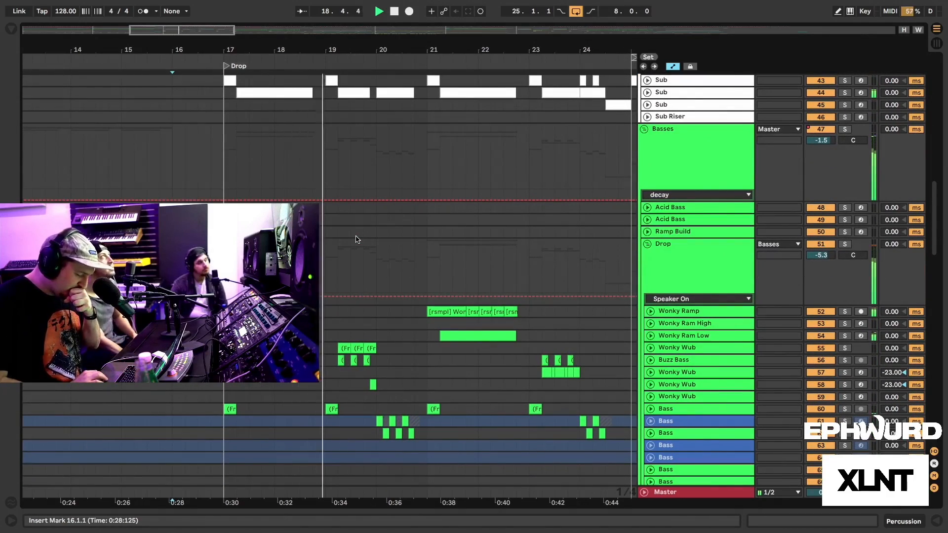
pyautogui.scroll(-2, 358, 239)
pyautogui.scroll(-4, 358, 240)
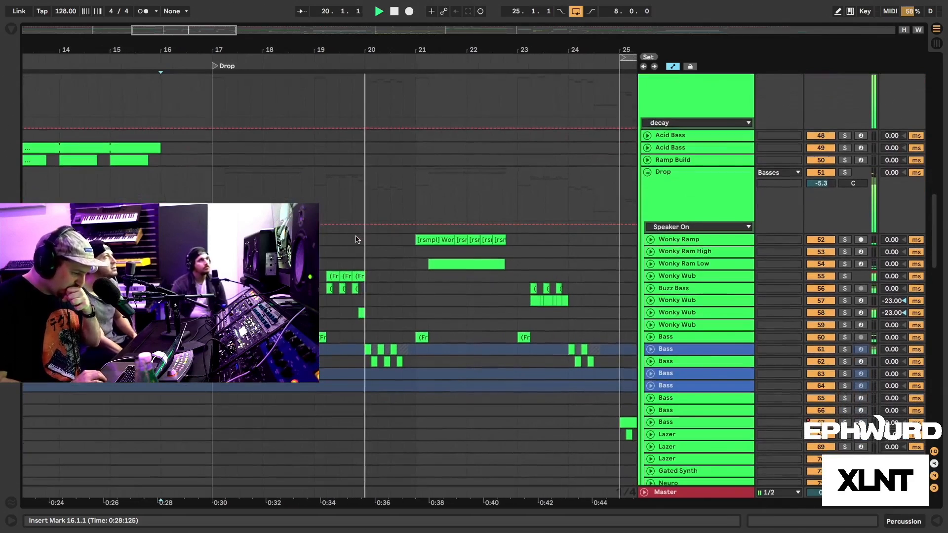
pyautogui.scroll(-1, 358, 240)
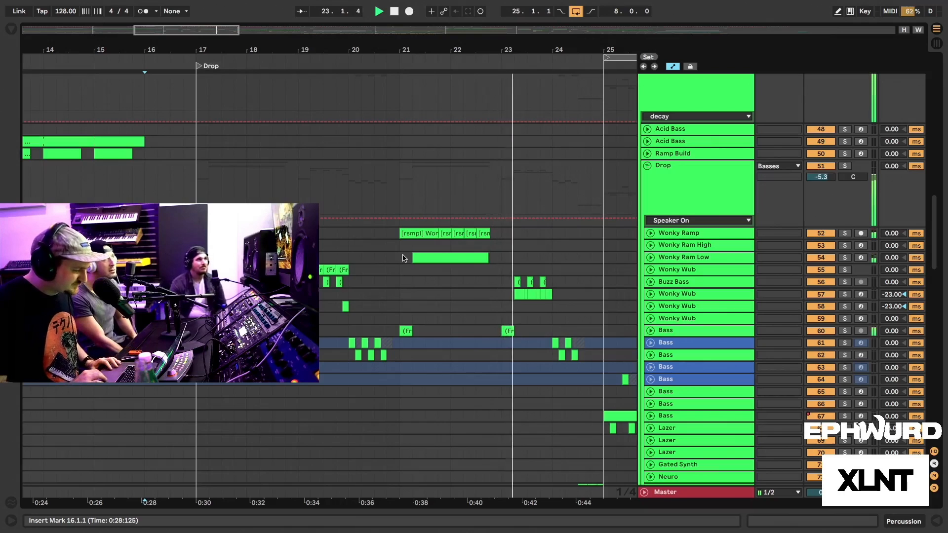
pyautogui.scroll(-1, 403, 255)
pyautogui.scroll(-1, 403, 255)
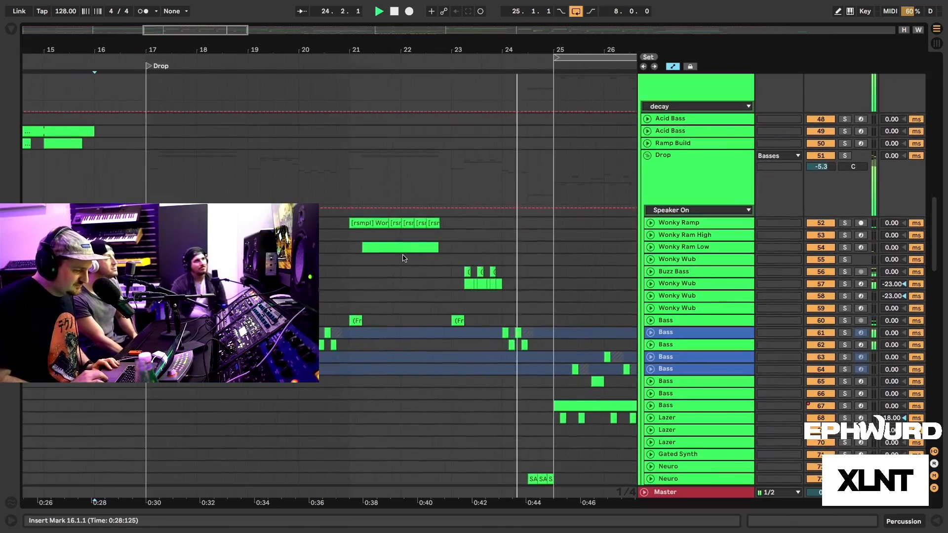
pyautogui.scroll(-1, 403, 258)
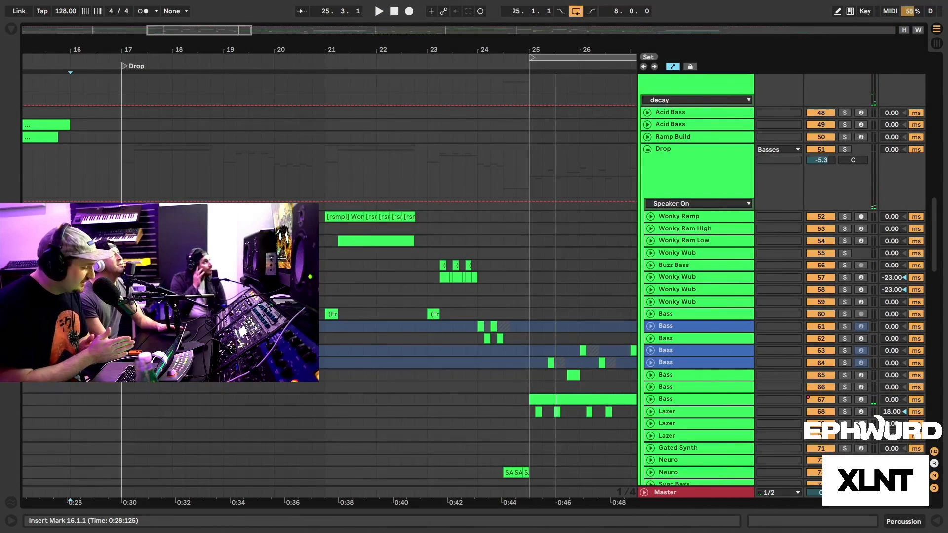
# Select the first Wonky Ramp clip at 17.2.1 and solo its track.
pyautogui.click(122, 217)
pyautogui.click(146, 217)
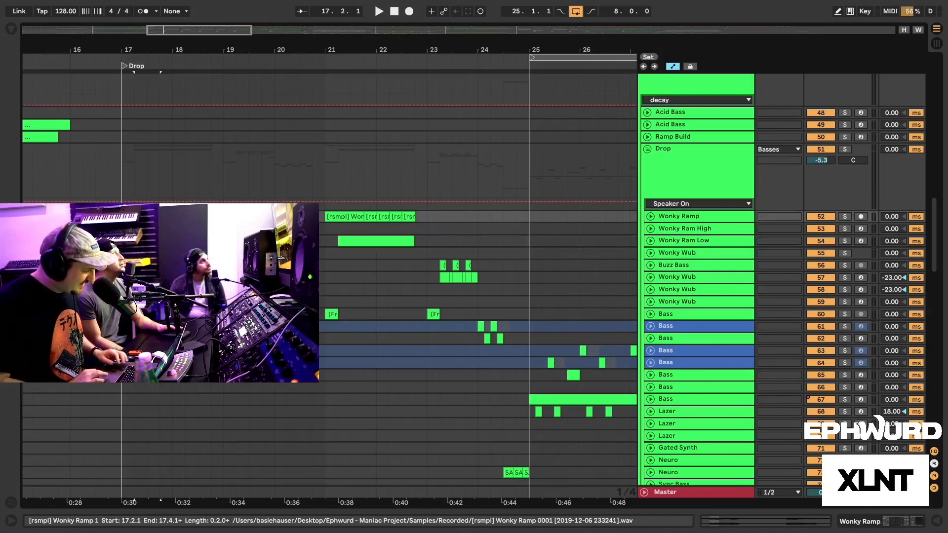
pyautogui.click(847, 217)
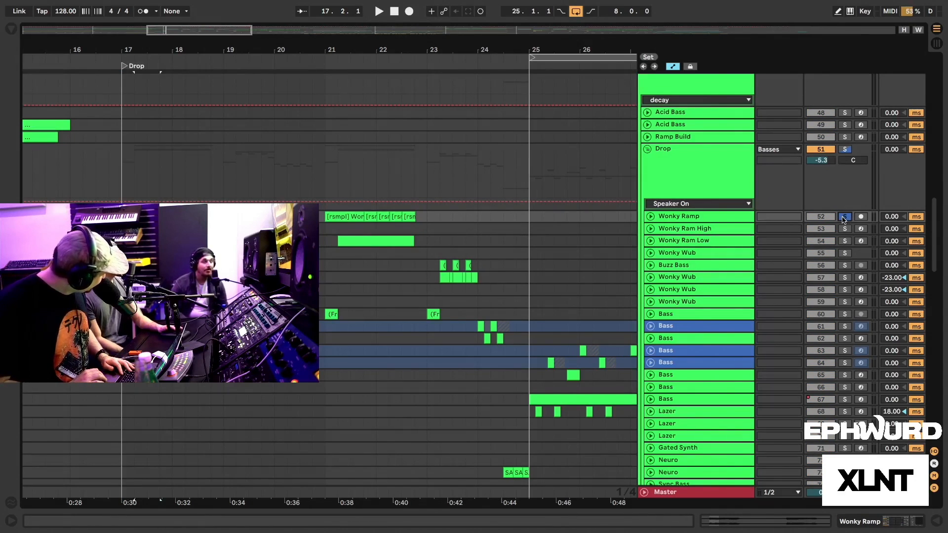
# Unfold the Wonky Ramp track to show its waveforms and reselect the first resampled clip at 17.2.1.
pyautogui.click(656, 218)
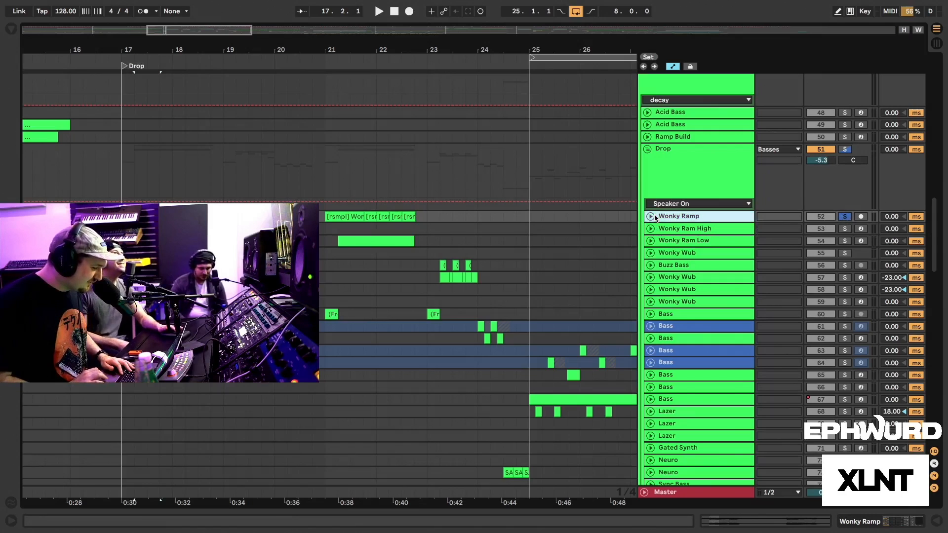
pyautogui.click(651, 217)
pyautogui.click(122, 241)
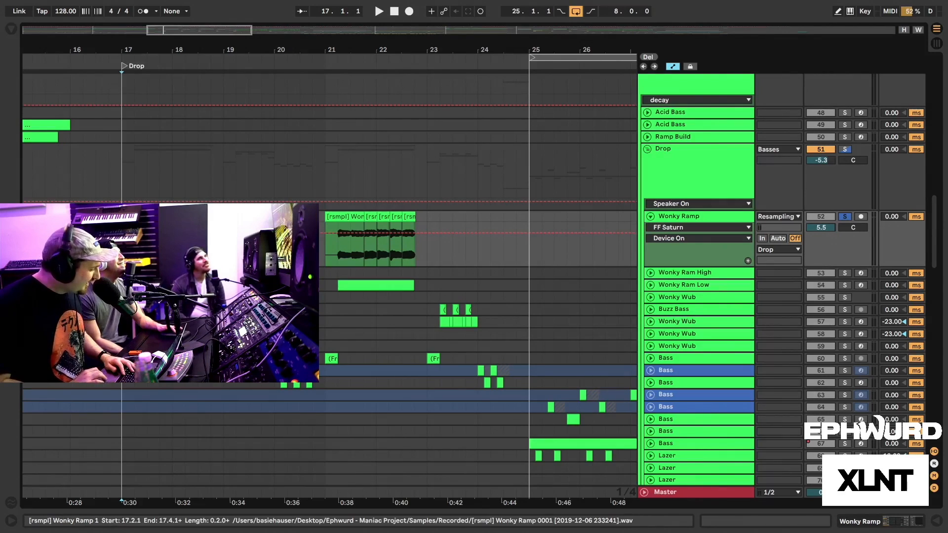
pyautogui.click(147, 217)
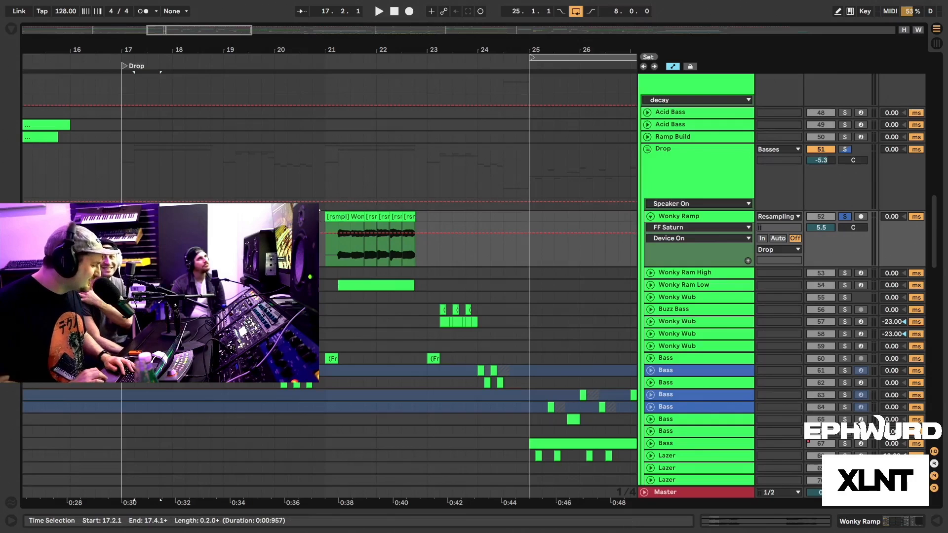
# Zoom in on the Wonky Ramp clips around 17.2.1 and inspect the sample settings of the individual resampled clips.
pyautogui.click(122, 228)
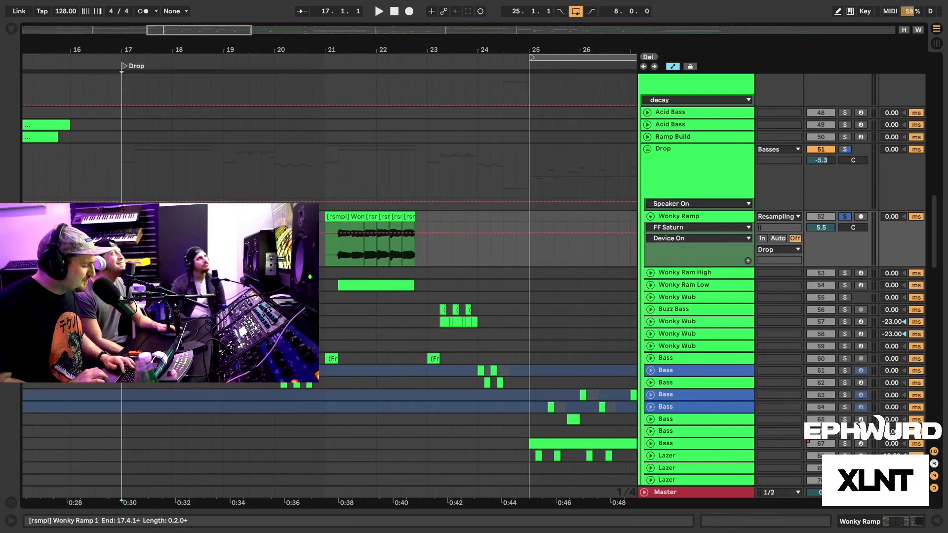
pyautogui.scroll(-2, 143, 218)
pyautogui.moveTo(132, 45); pyautogui.dragTo(132, 71)
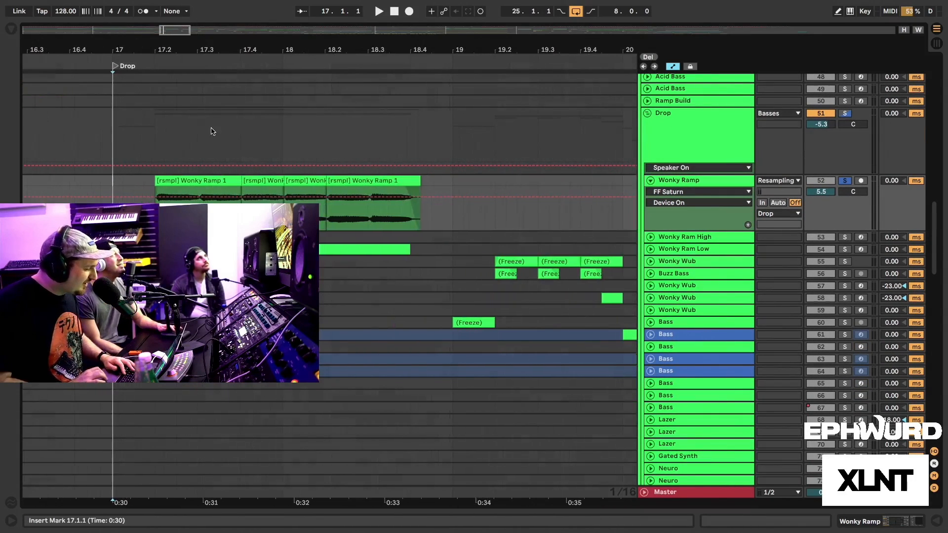
pyautogui.click(200, 180)
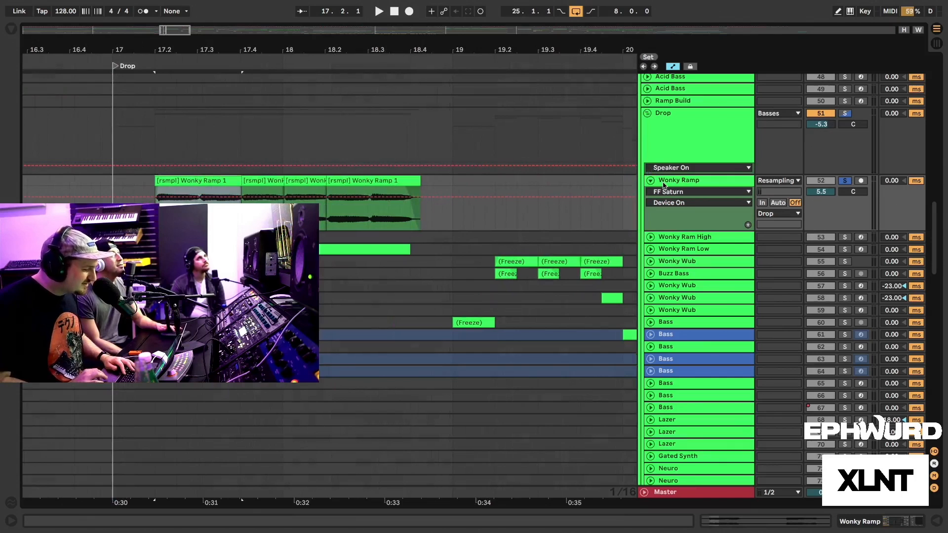
pyautogui.doubleClick(259, 181)
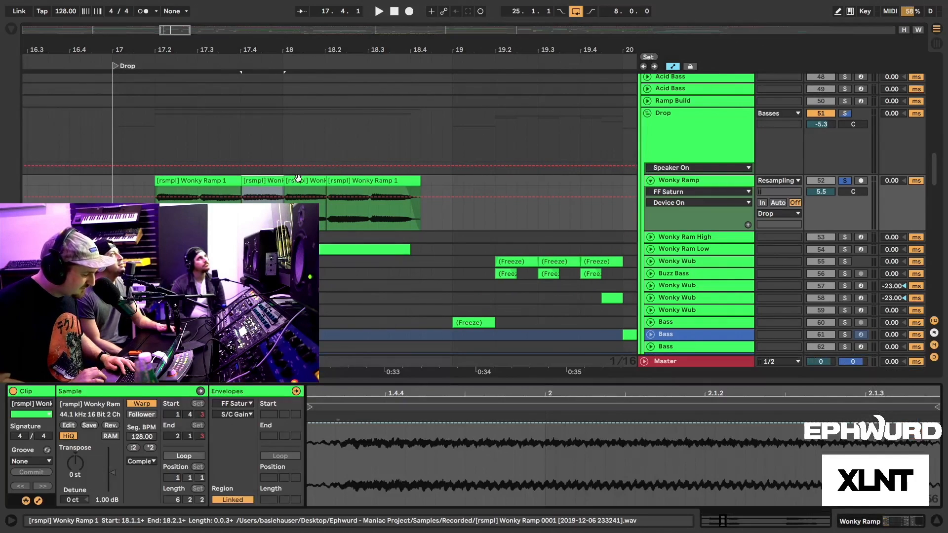
pyautogui.doubleClick(303, 180)
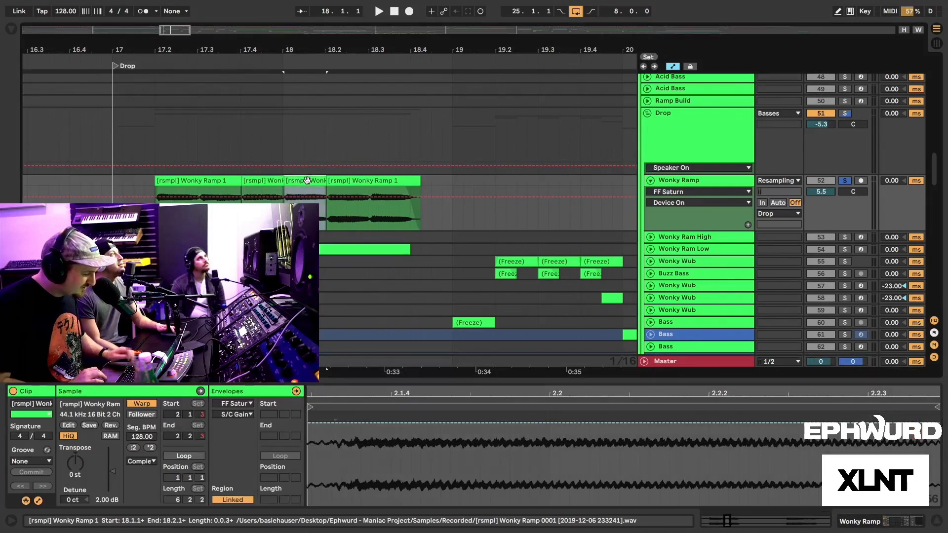
pyautogui.doubleClick(257, 180)
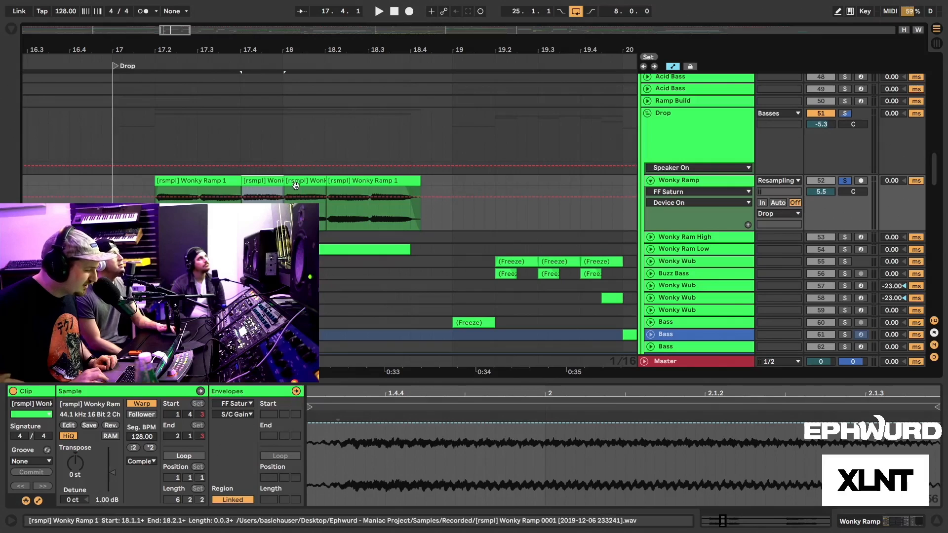
pyautogui.doubleClick(347, 182)
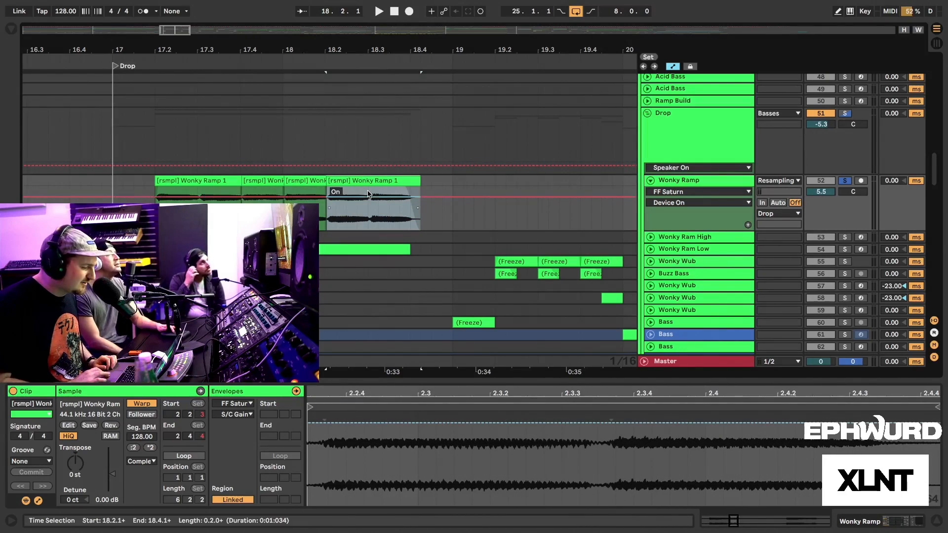
# Show the Wonky Ramp track's device chain, reselect its first clip at 17.2.1 and fold the track.
pyautogui.hotkey('shift', 'Tab')
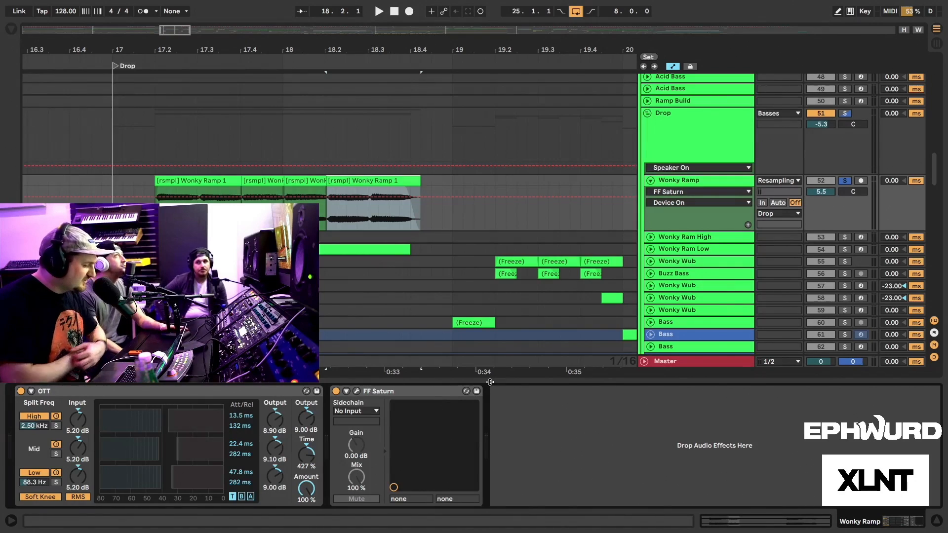
pyautogui.click(183, 183)
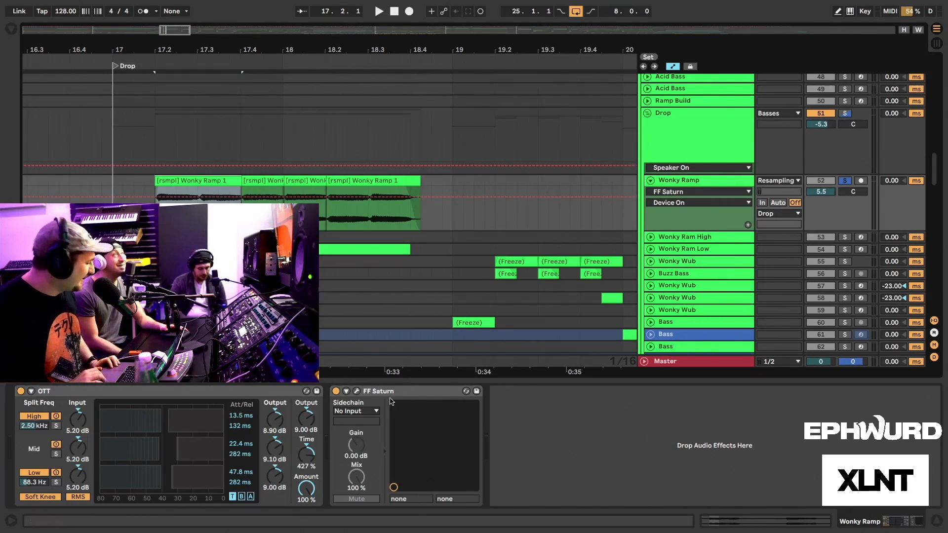
pyautogui.click(678, 182)
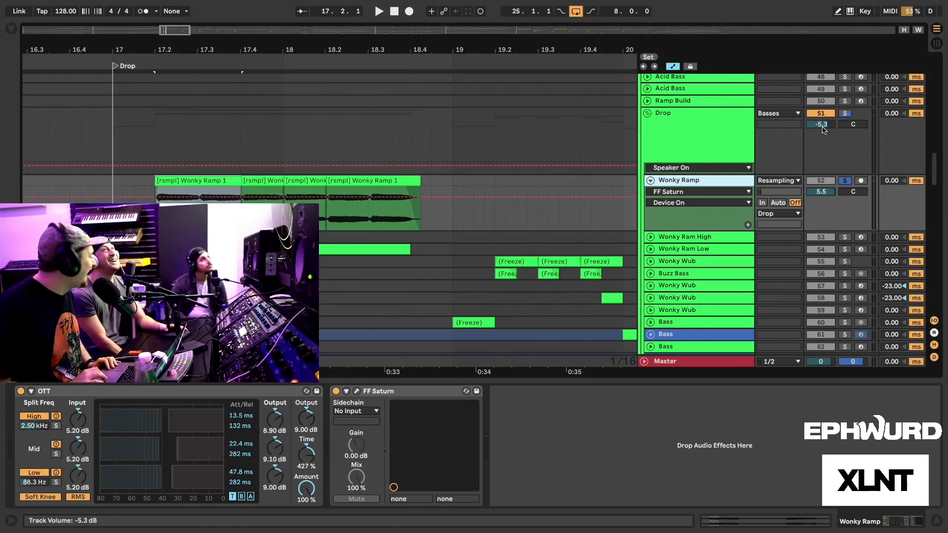
pyautogui.click(651, 181)
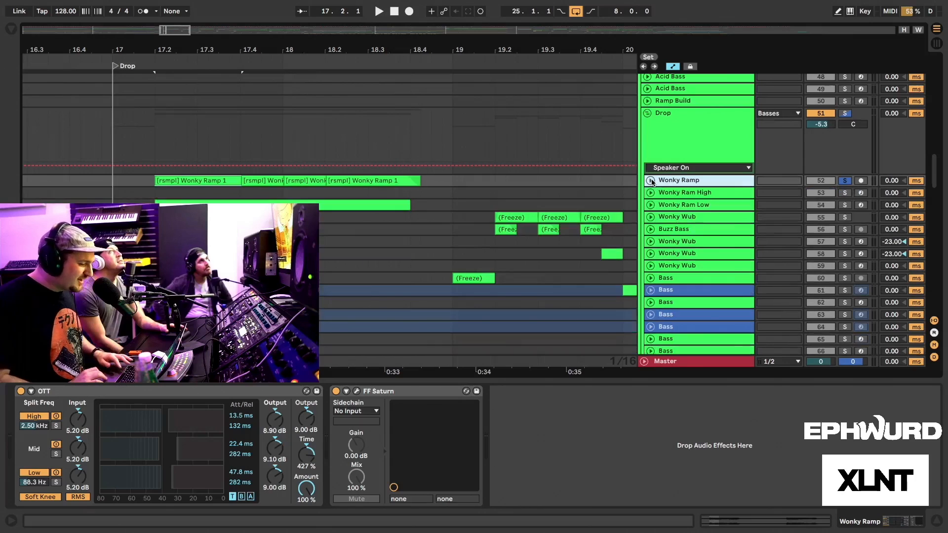
# Compare Wonky Ramp from 17.2.1 with and without OTT and FF Saturn, leaving both effects switched on.
pyautogui.press('space')
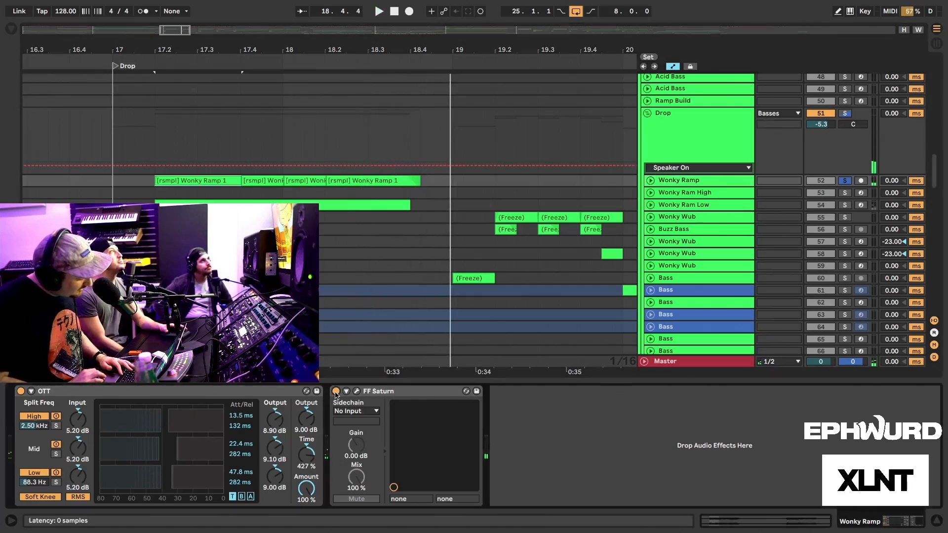
pyautogui.click(188, 176)
pyautogui.press('space')
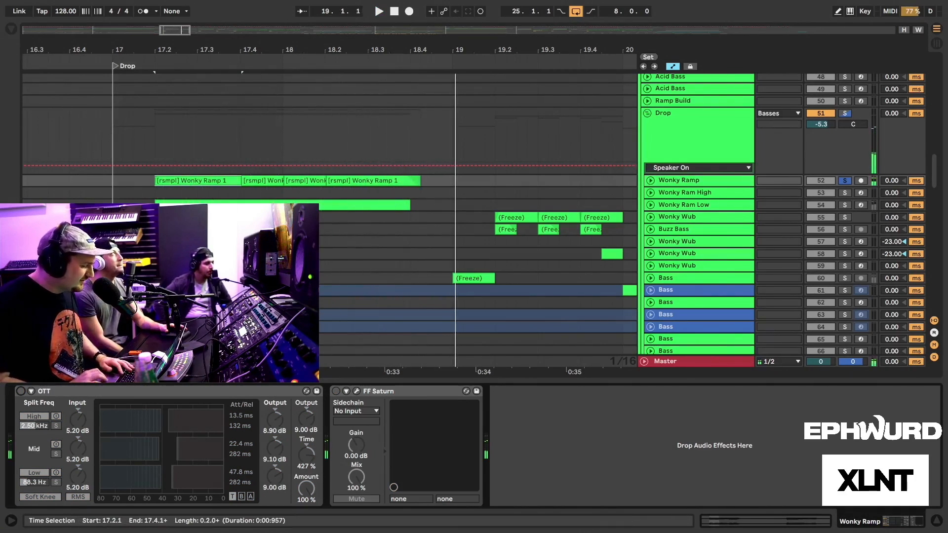
pyautogui.click(21, 391)
pyautogui.click(336, 392)
# Open FF Saturn on Wonky Ramp to examine its multiband saturation settings, and close the plug-in window.
pyautogui.click(357, 391)
pyautogui.moveTo(713, 344); pyautogui.dragTo(495, 60)
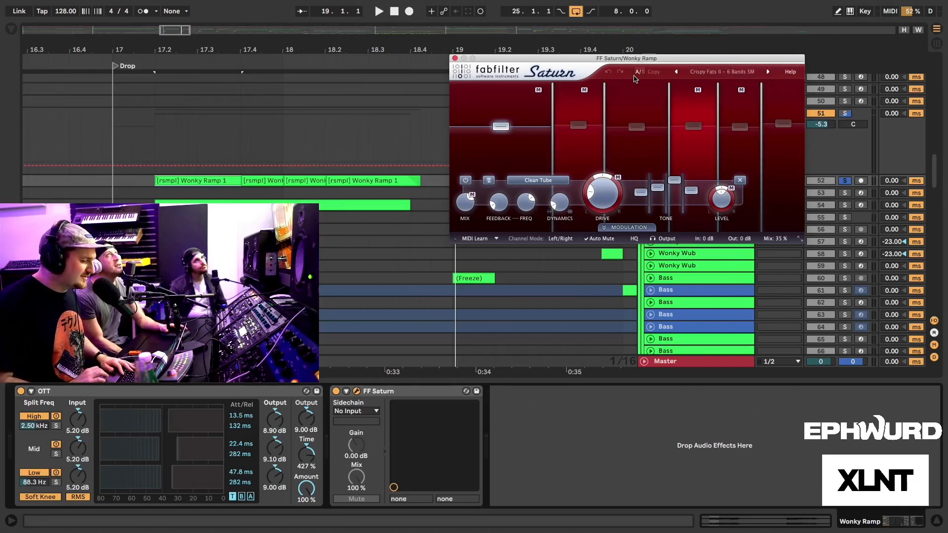
pyautogui.click(455, 58)
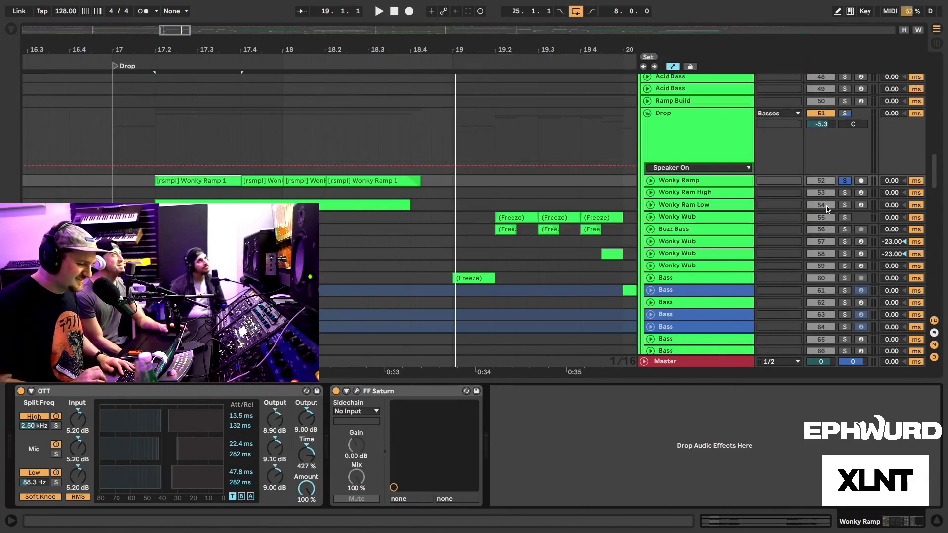
# Solo Wonky Ram Low in place of Wonky Ramp and play it from 17.2.1 with its device chain shown.
pyautogui.click(713, 191)
pyautogui.click(700, 203)
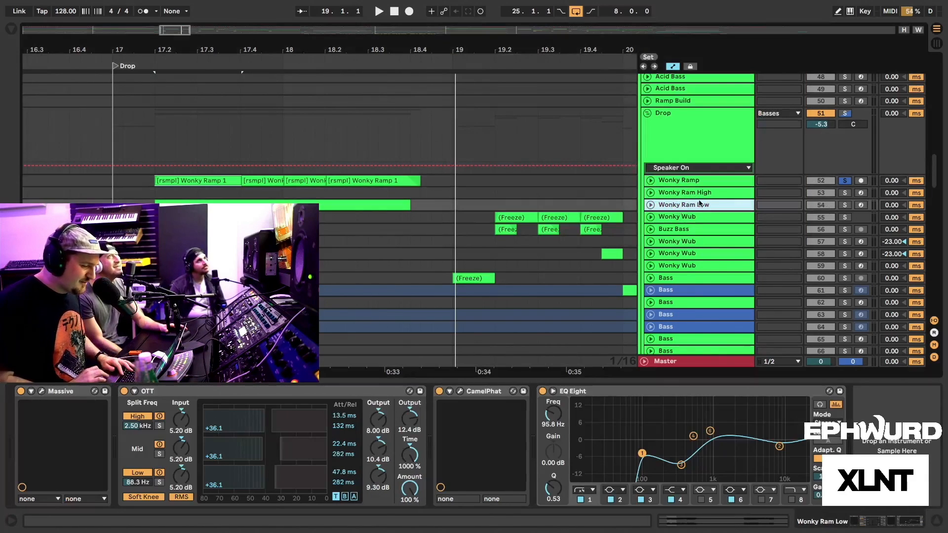
pyautogui.click(844, 210)
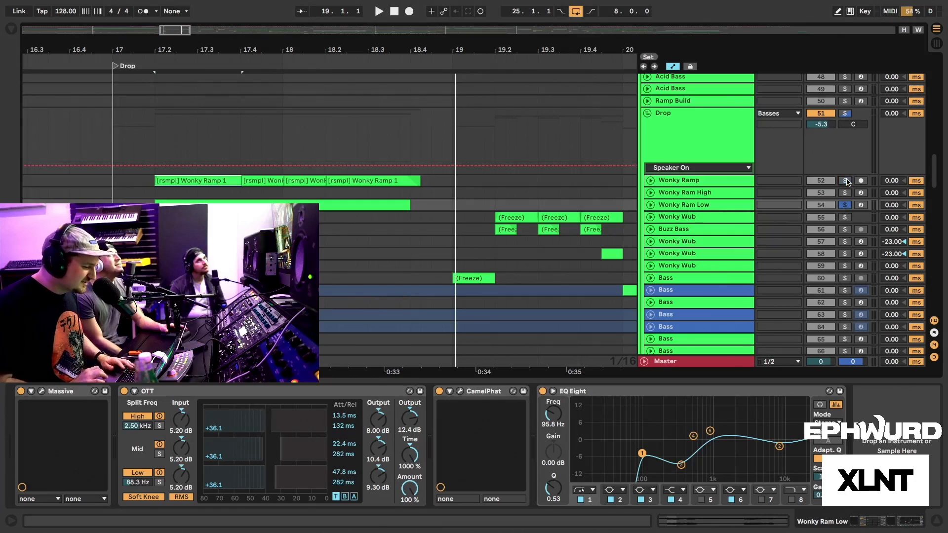
pyautogui.press('space')
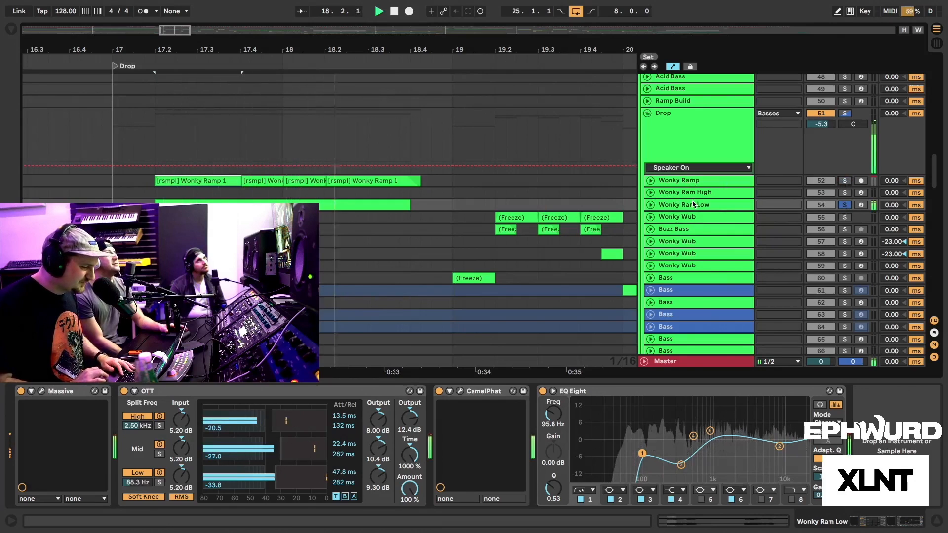
pyautogui.click(692, 206)
pyautogui.press('space')
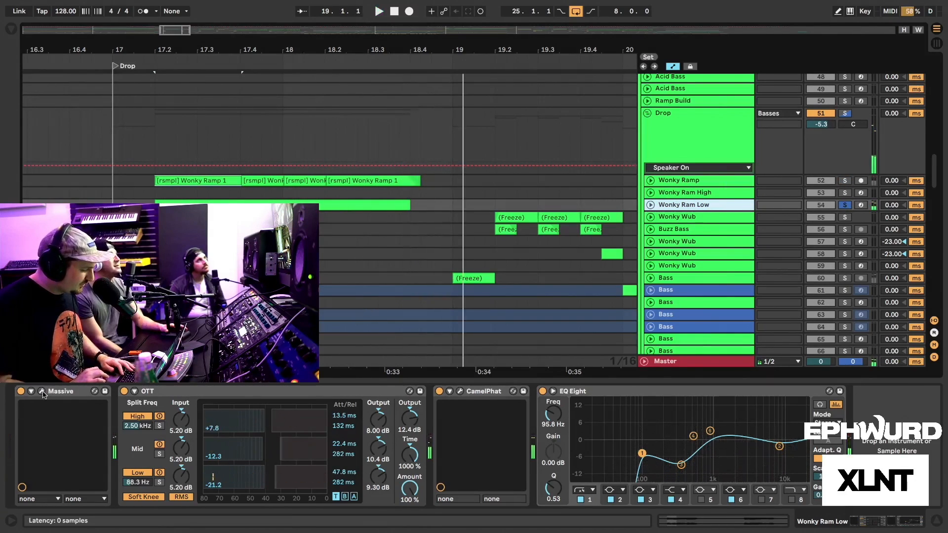
# Open Massive on Wonky Ram Low and place its window clear of the webcam to examine the oscillators, filter and LFO.
pyautogui.click(42, 391)
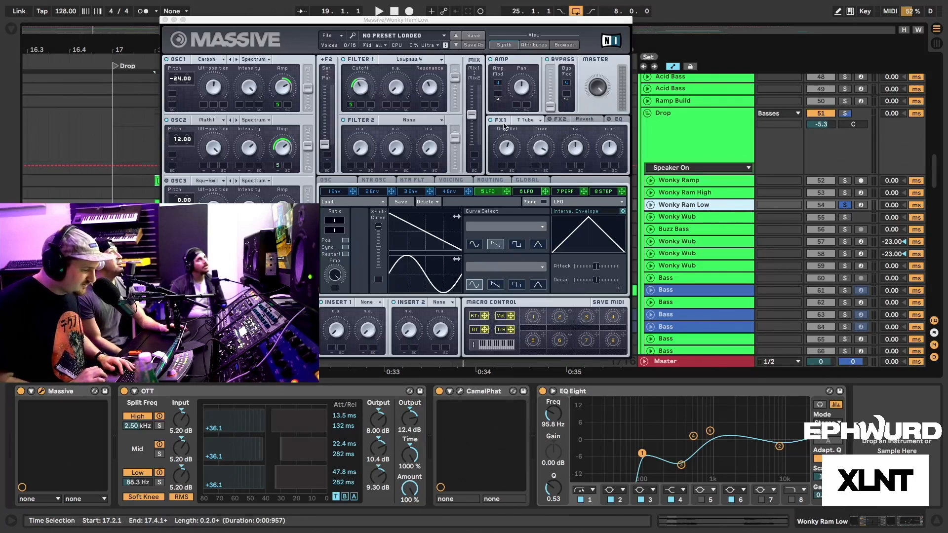
pyautogui.moveTo(435, 21); pyautogui.dragTo(675, 17)
pyautogui.moveTo(552, 21); pyautogui.dragTo(559, 49)
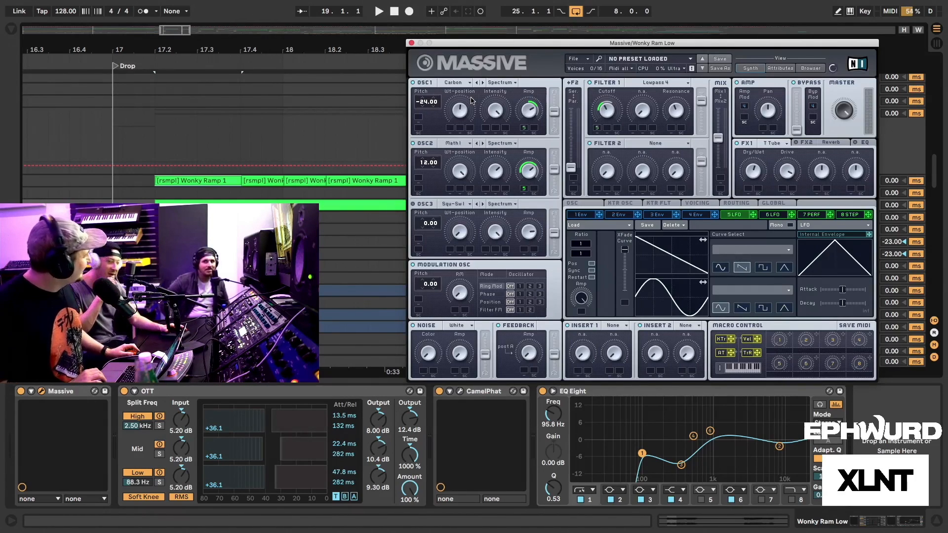
pyautogui.moveTo(503, 46); pyautogui.dragTo(500, 33)
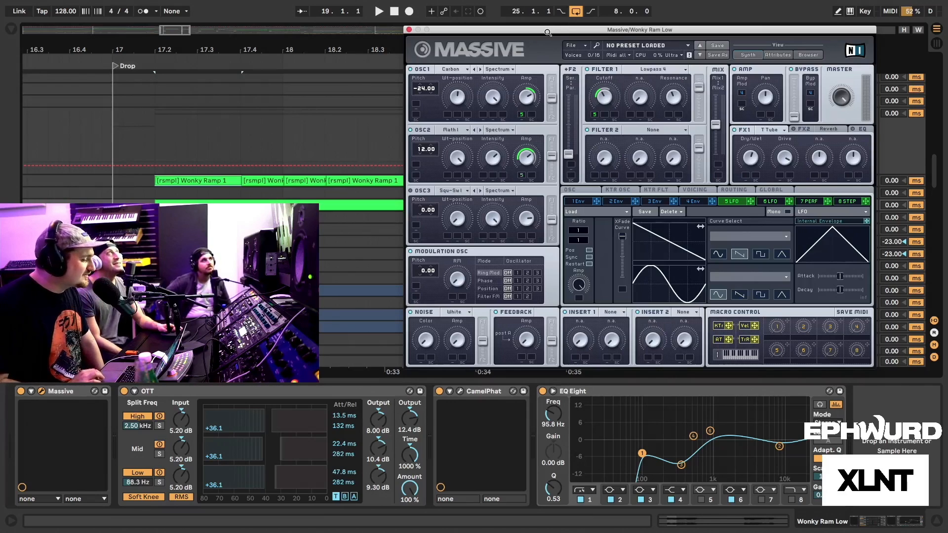
pyautogui.moveTo(542, 29); pyautogui.dragTo(542, 32)
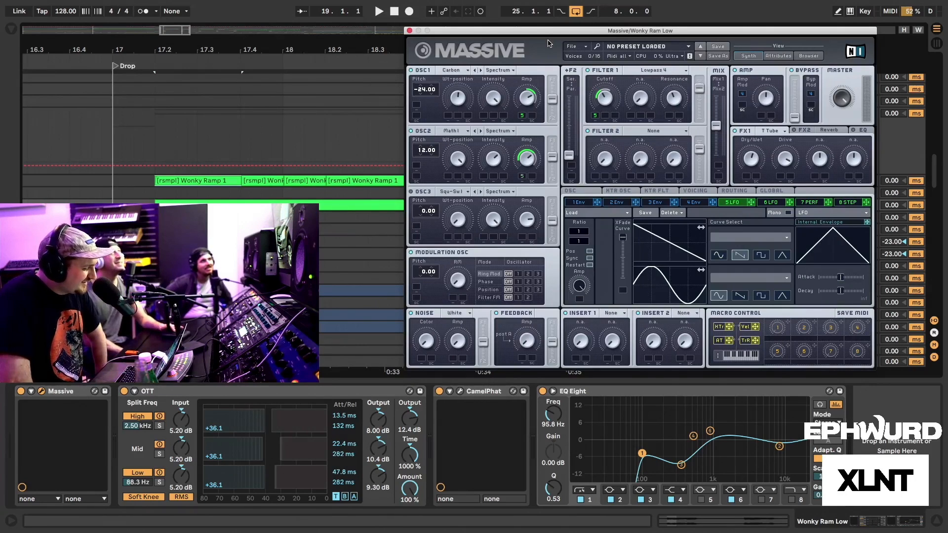
pyautogui.moveTo(558, 31); pyautogui.dragTo(554, 15)
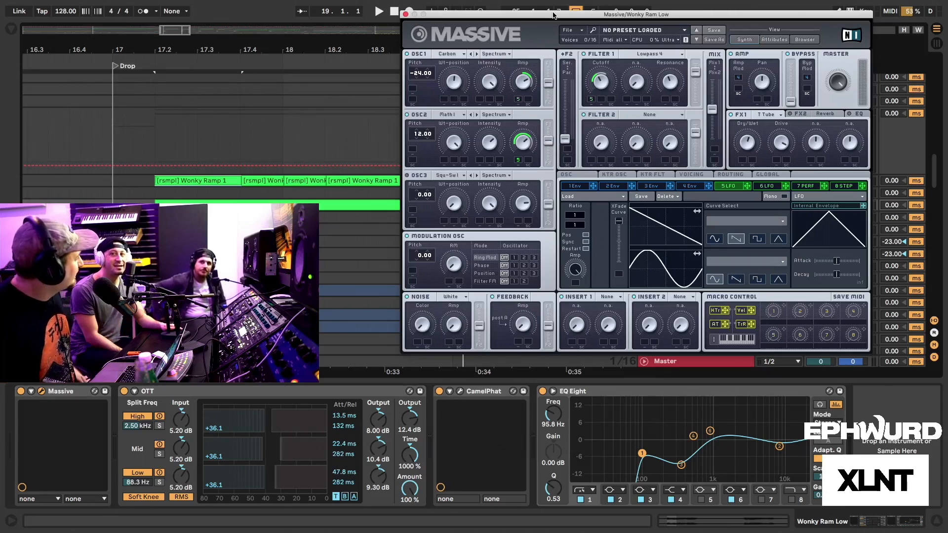
pyautogui.moveTo(509, 15); pyautogui.dragTo(535, 16)
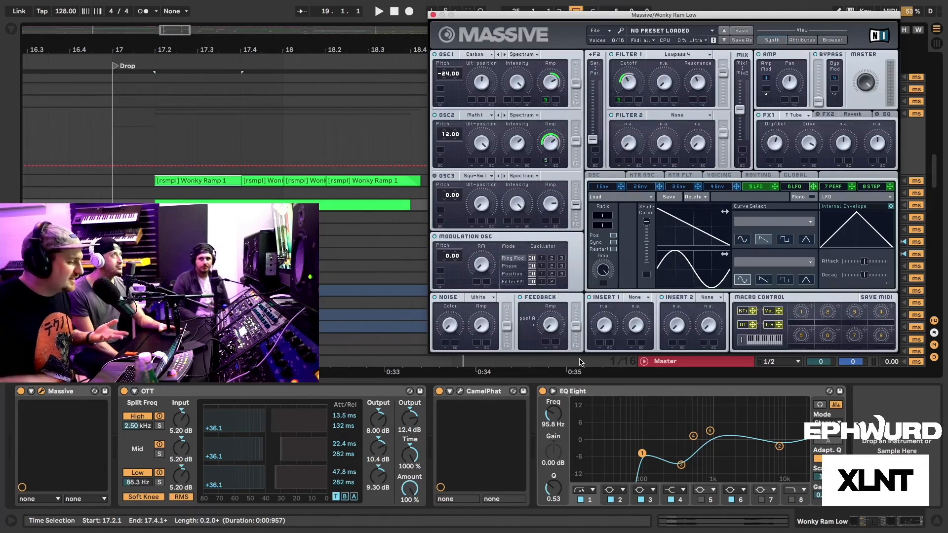
pyautogui.moveTo(506, 10)
pyautogui.mouseDown()
pyautogui.moveTo(485, 8)
pyautogui.moveTo(493, 12)
pyautogui.mouseUp()
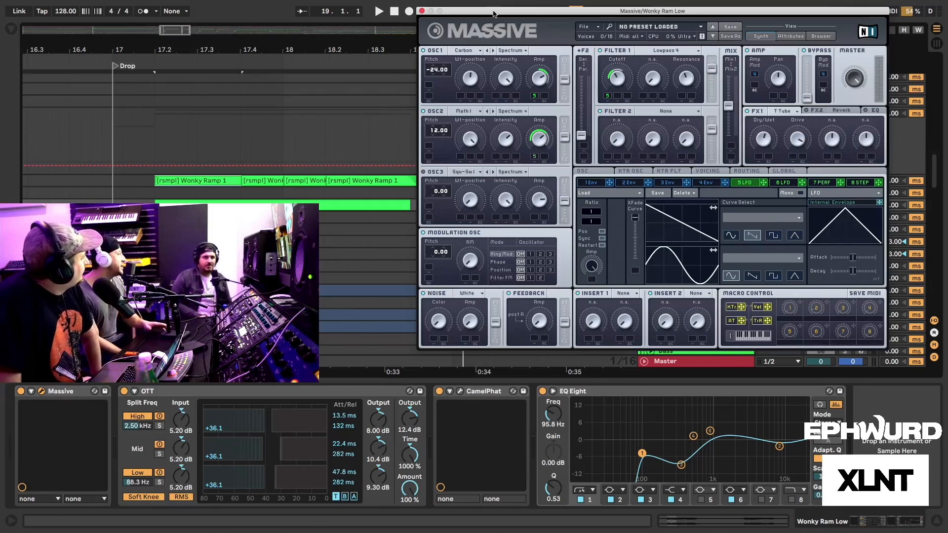
# Select the Wonky Ram Low clip from 17.2.1 to 18.4.1 and close the Massive window.
pyautogui.click(291, 201)
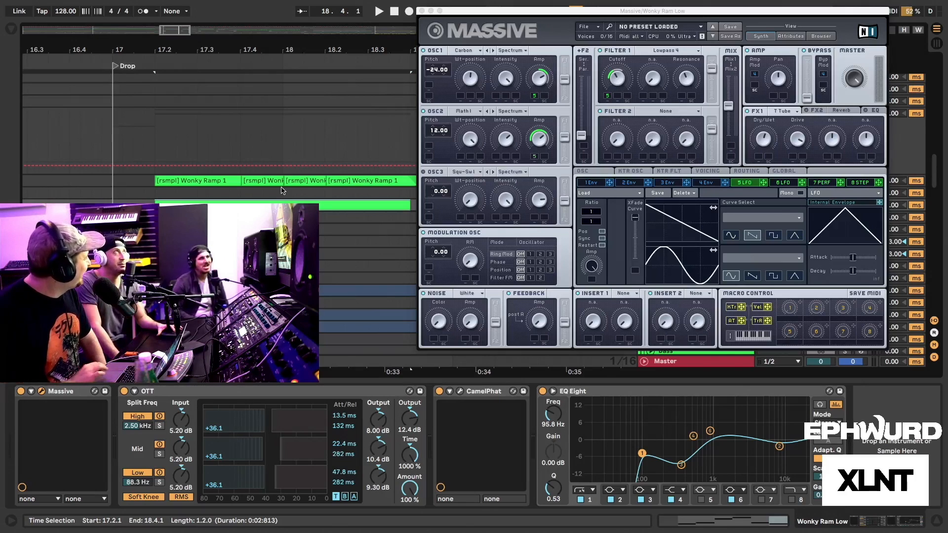
pyautogui.moveTo(532, 11); pyautogui.dragTo(541, 12)
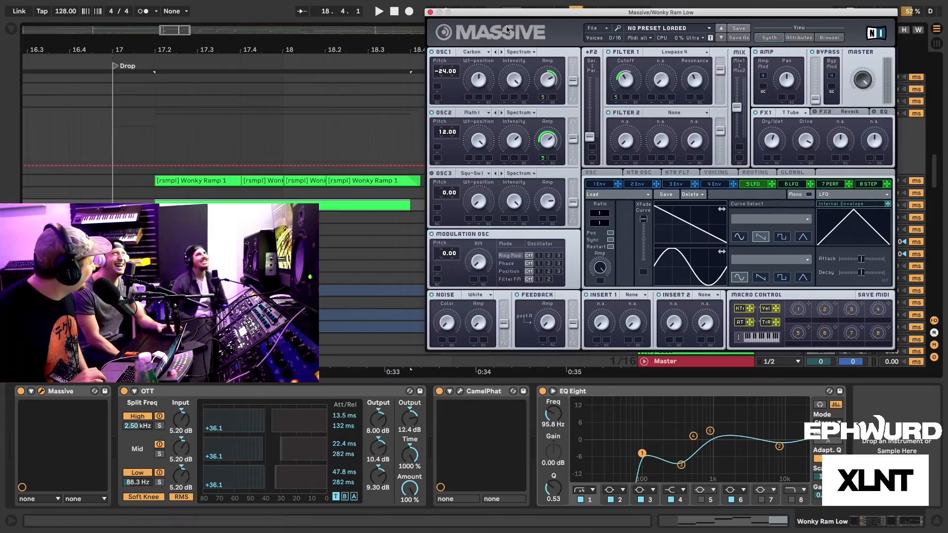
pyautogui.click(430, 11)
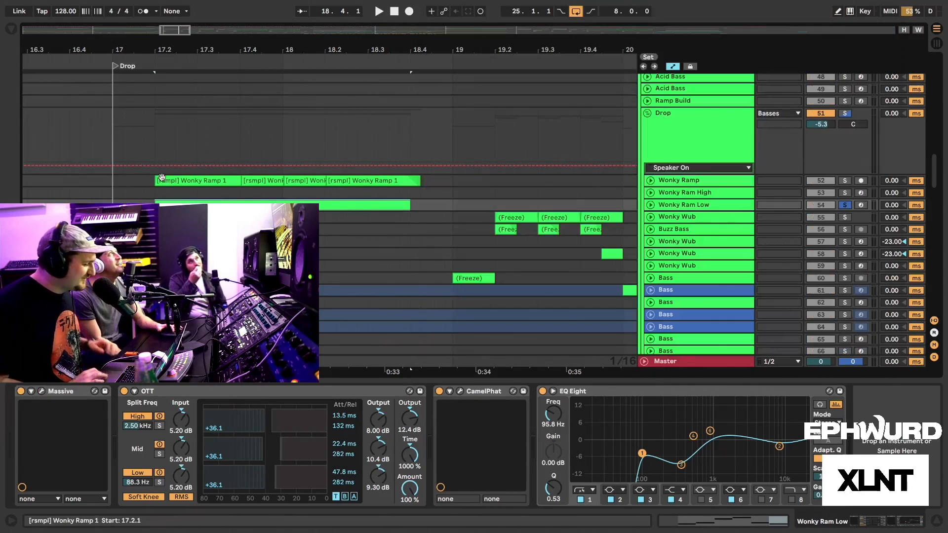
# Play Wonky Ramp and Wonky Ram Low soloed together from 17.2.1, and repeat with Sub track 44 also soloed.
pyautogui.click(845, 181)
pyautogui.press('space')
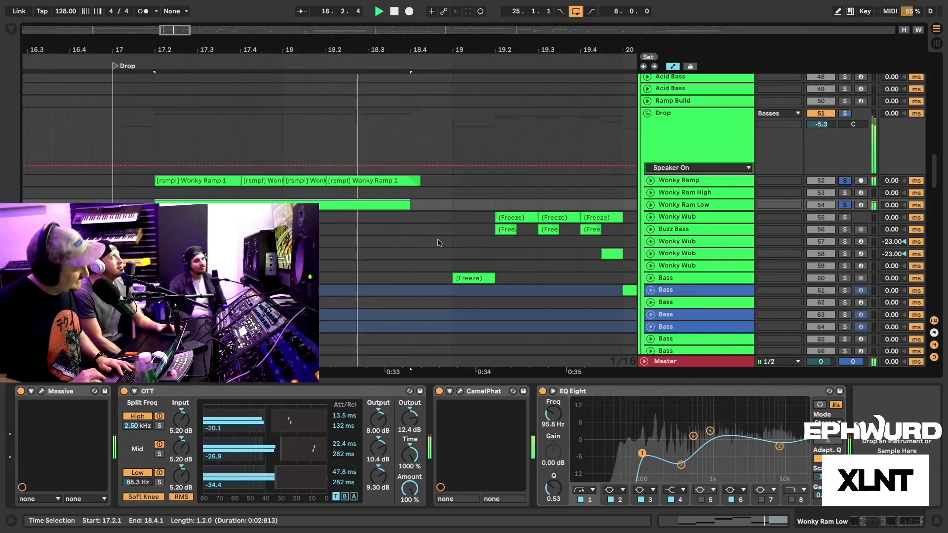
pyautogui.scroll(5, 447, 239)
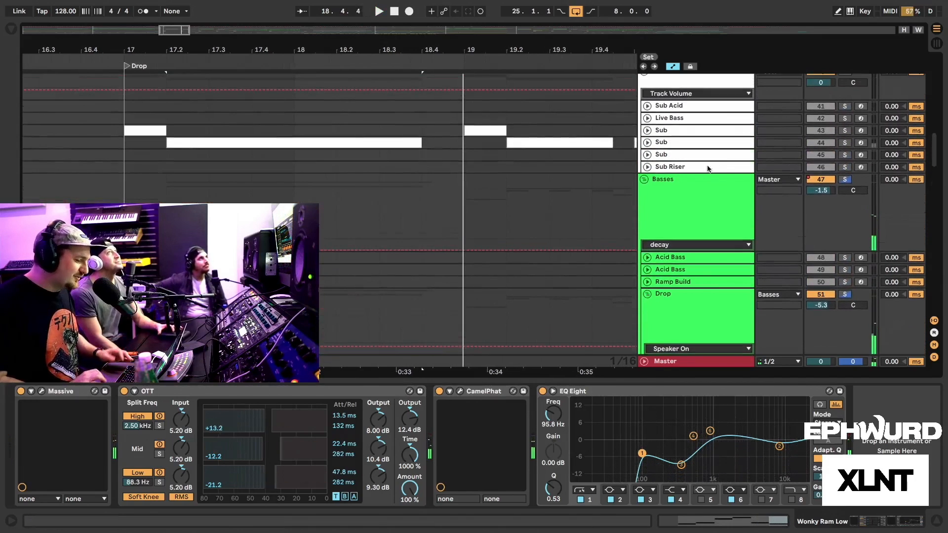
pyautogui.click(845, 143)
pyautogui.press('space')
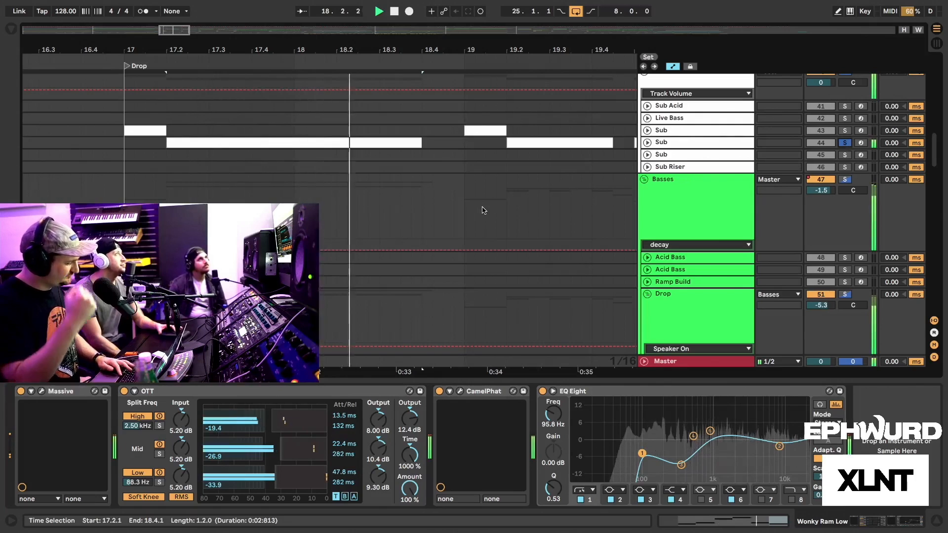
pyautogui.press('space')
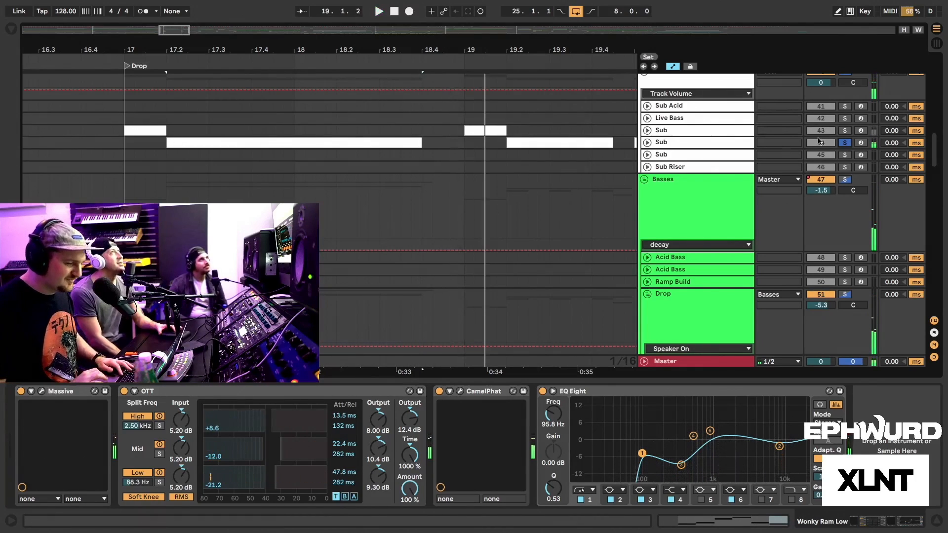
# Unsolo Sub track 44, select it and open its Massive instrument to examine the sub patch.
pyautogui.scroll(-1, 849, 143)
pyautogui.click(848, 143)
pyautogui.click(694, 142)
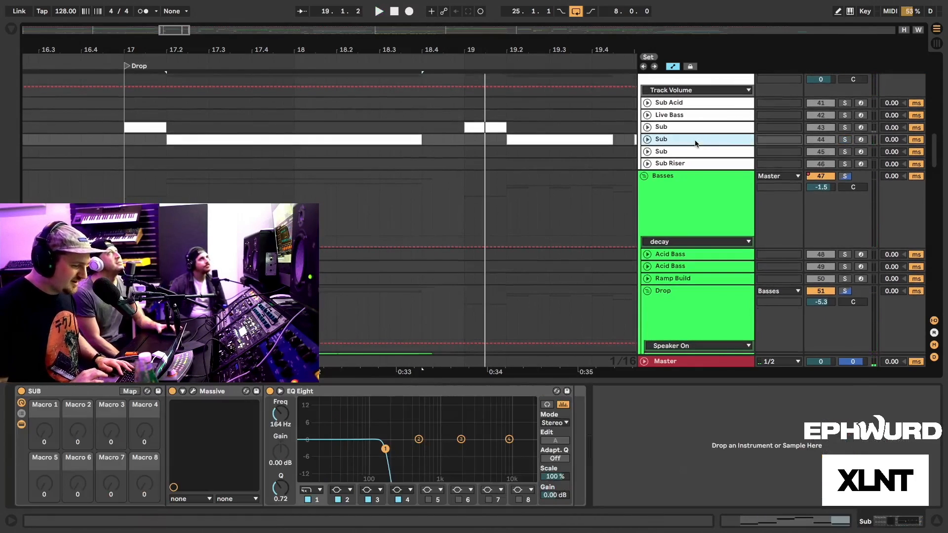
pyautogui.click(193, 394)
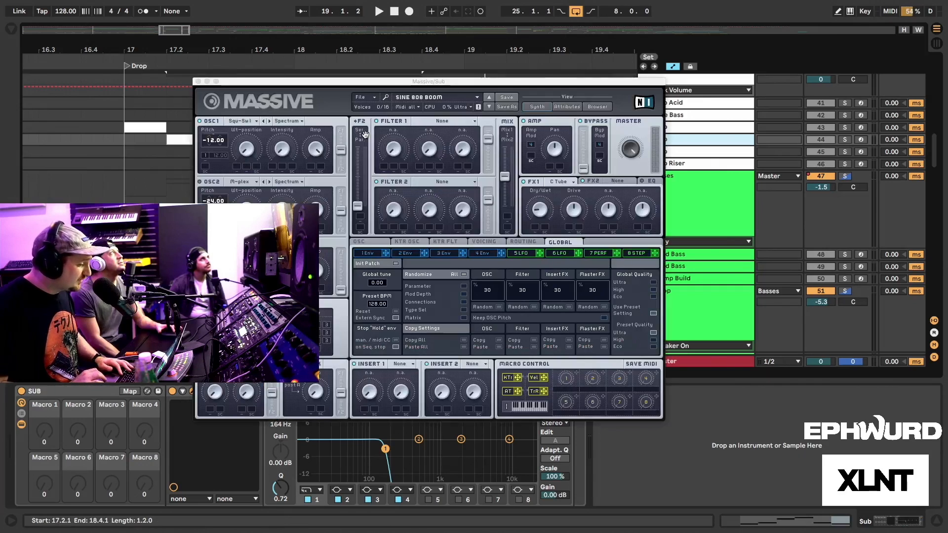
# Close the Massive window and examine the EQ Eight filter settings on Sub track 44.
pyautogui.click(198, 81)
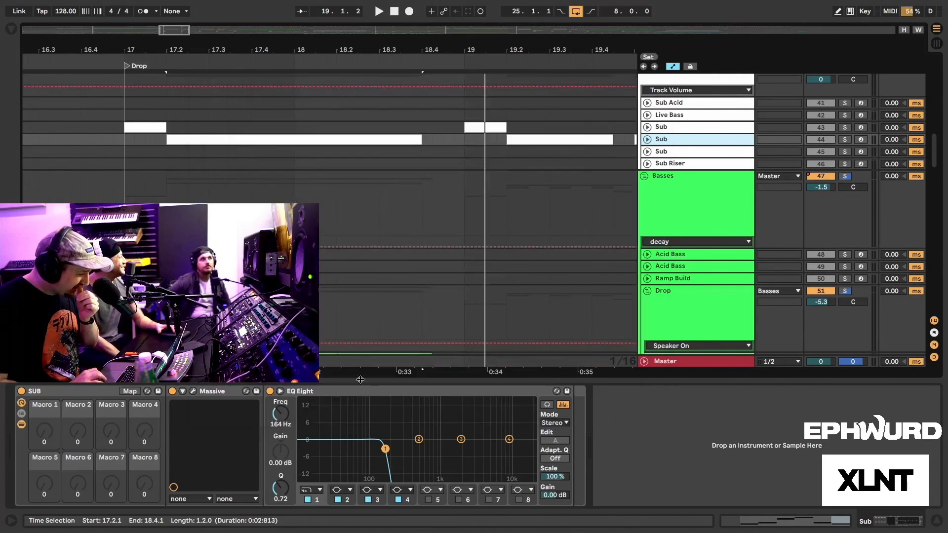
pyautogui.click(310, 395)
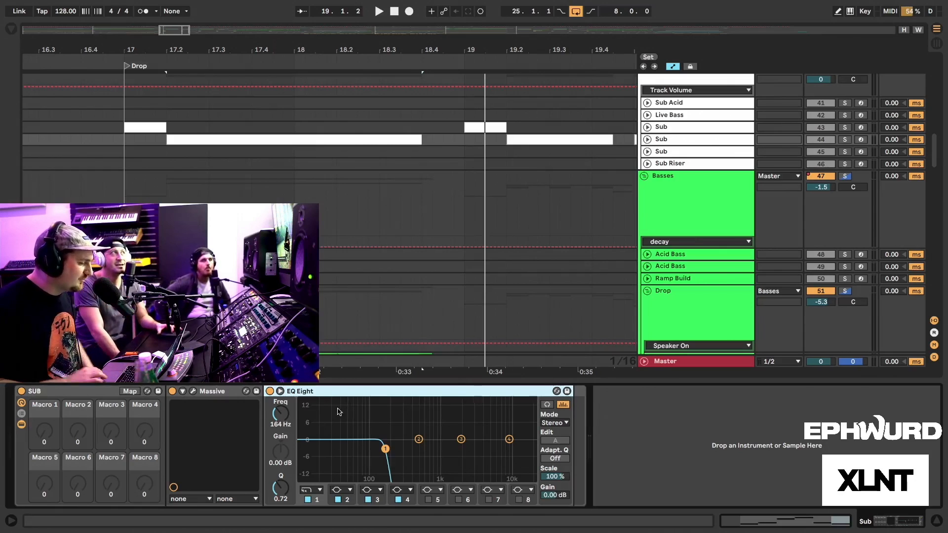
pyautogui.click(667, 140)
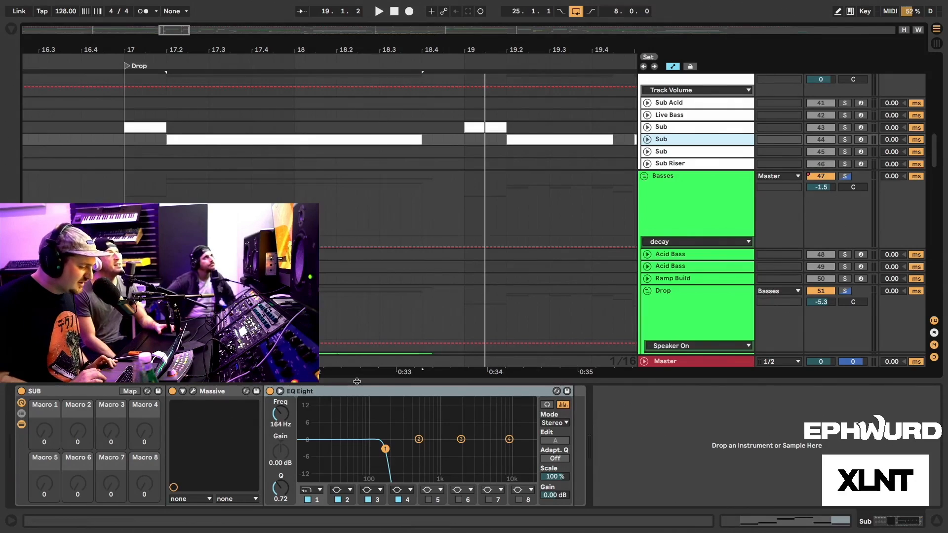
# Unsolo the Wonky Ram Low and Wonky Ramp tracks in the Drop group.
pyautogui.moveTo(357, 382); pyautogui.dragTo(358, 459)
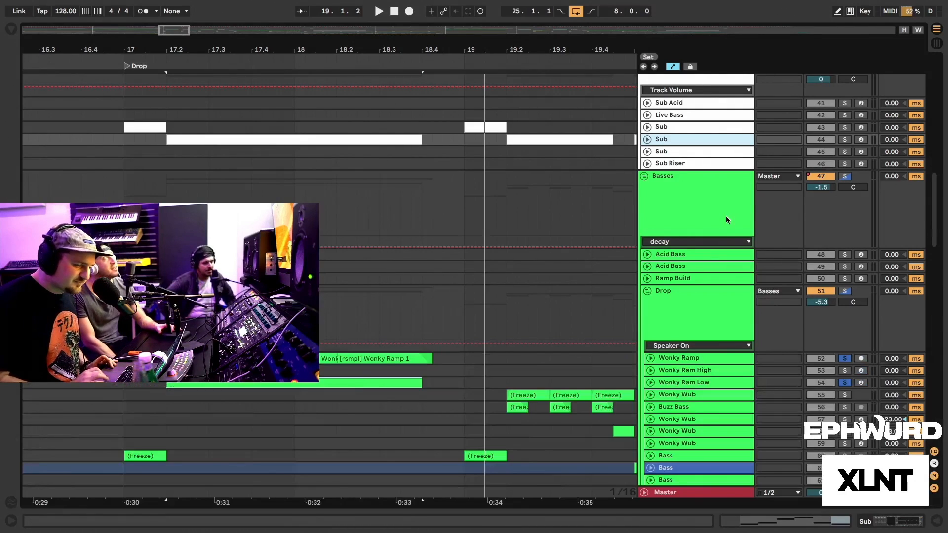
pyautogui.click(845, 383)
pyautogui.click(845, 358)
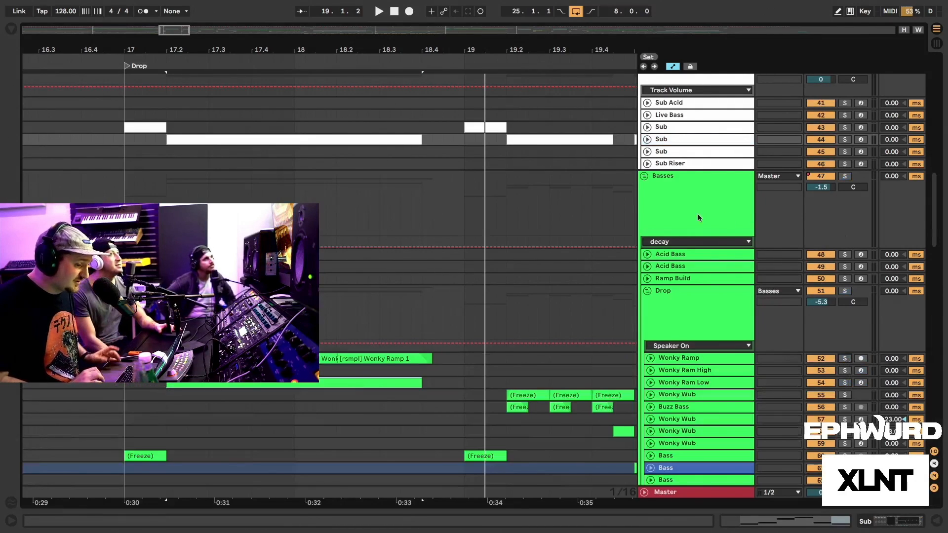
# Show Sub track 44's devices, solo the track for a brief playback, and unsolo it.
pyautogui.doubleClick(670, 141)
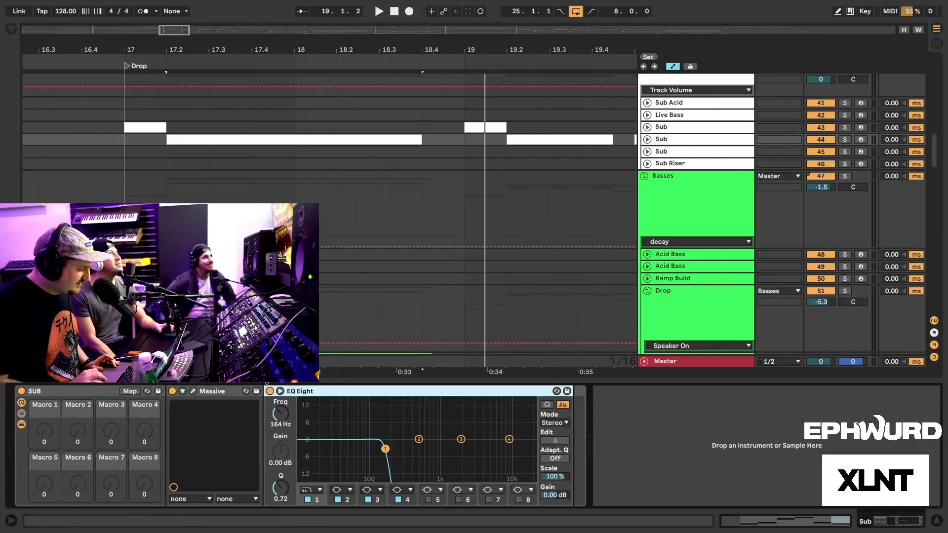
pyautogui.click(845, 139)
pyautogui.press('space')
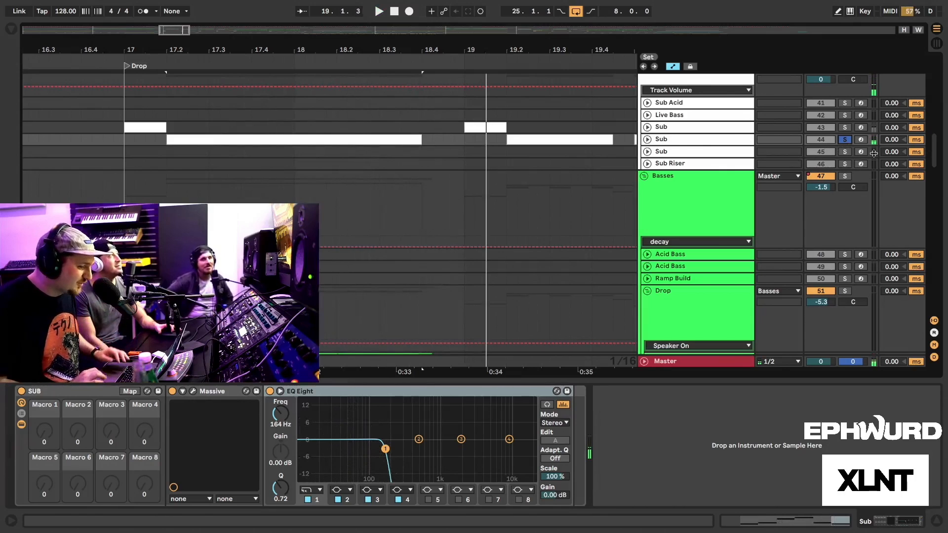
pyautogui.click(844, 139)
# Solo Wonky Wub track 58, select its clip from 19.4.3 to 20.1.1, and open its Massive instrument.
pyautogui.moveTo(656, 382); pyautogui.dragTo(617, 385)
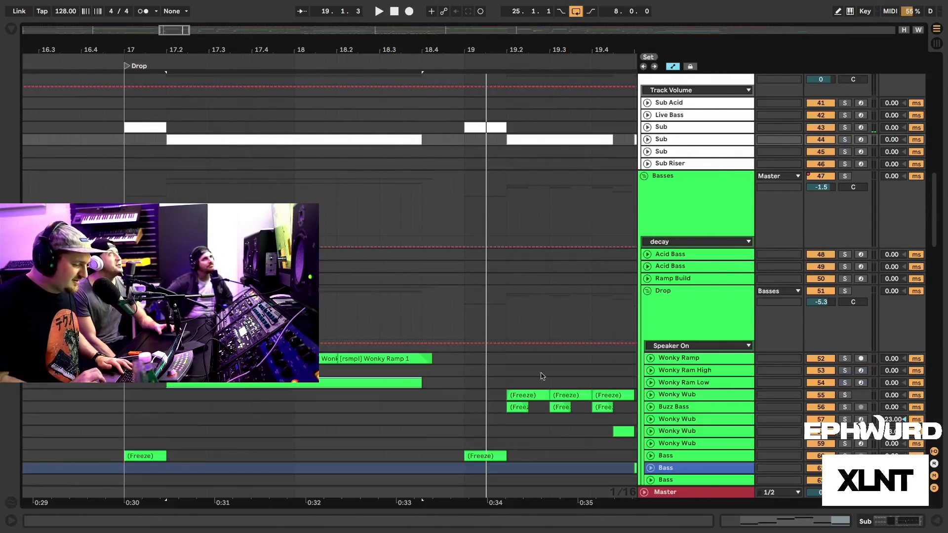
pyautogui.moveTo(228, 54); pyautogui.dragTo(291, 25)
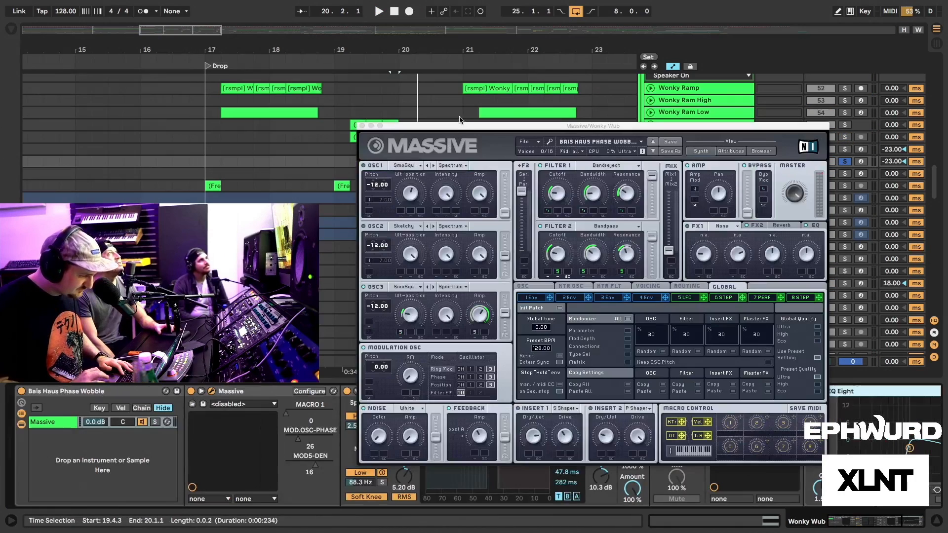
pyautogui.moveTo(452, 127); pyautogui.dragTo(225, 27)
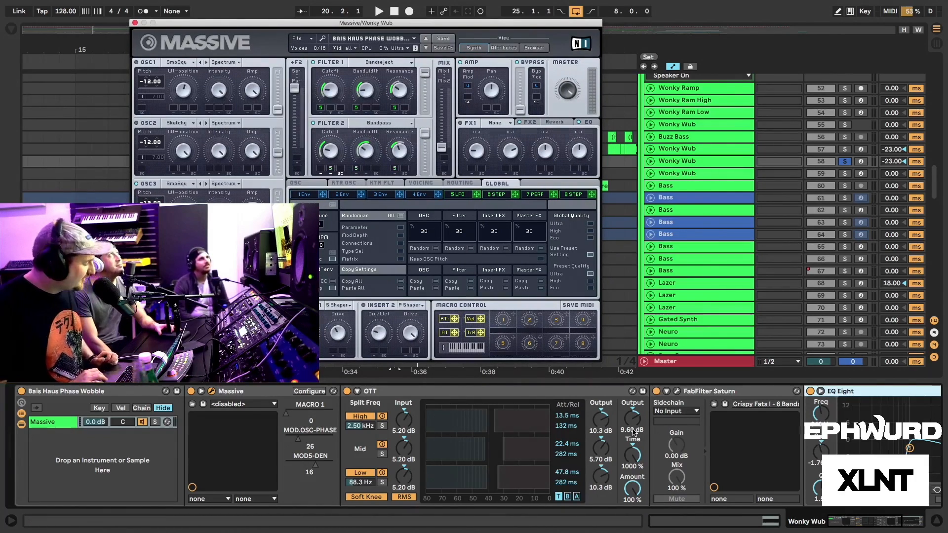
# Try the OTT Time at 100% on Wonky Wub, restore it to 1000%, and start playback.
pyautogui.moveTo(633, 455)
pyautogui.mouseDown()
pyautogui.moveTo(633, 487)
pyautogui.moveTo(633, 461)
pyautogui.mouseUp()
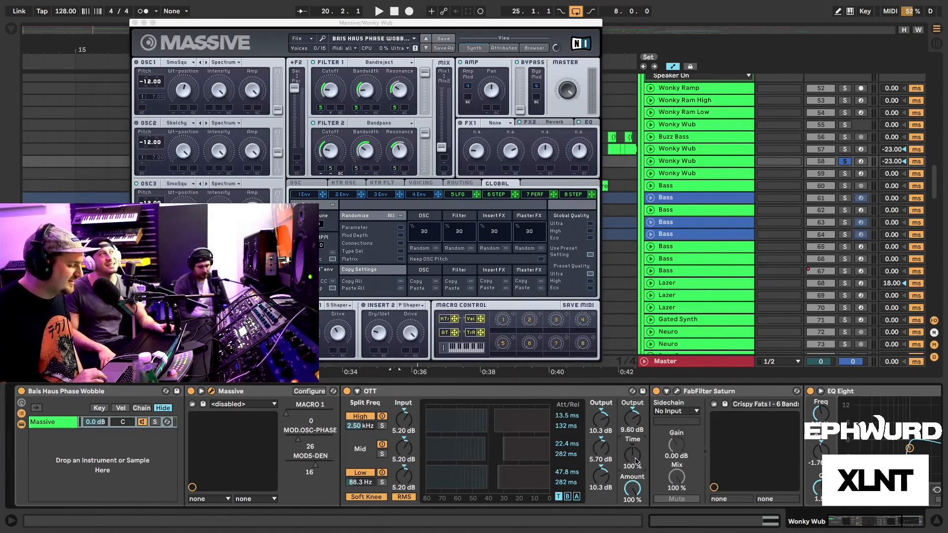
pyautogui.press('space')
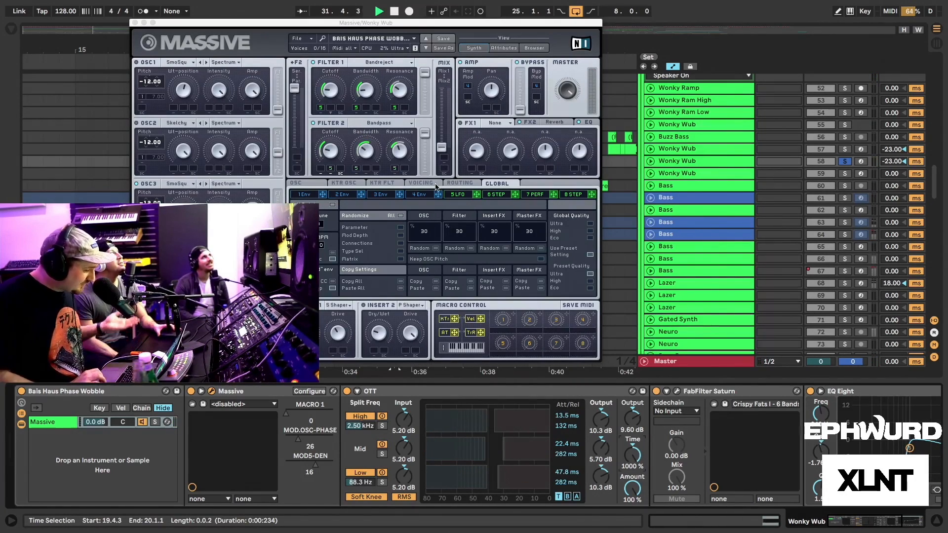
# Show Massive's 5 LFO and examine the modulation oscillator's Phase, Position and Ring Mod modes, ending on Phase.
pyautogui.click(463, 198)
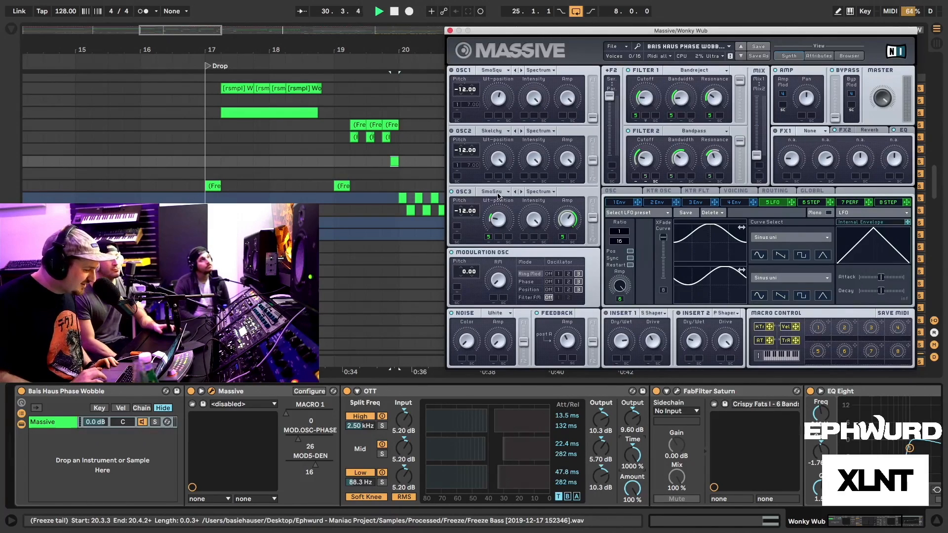
pyautogui.click(528, 281)
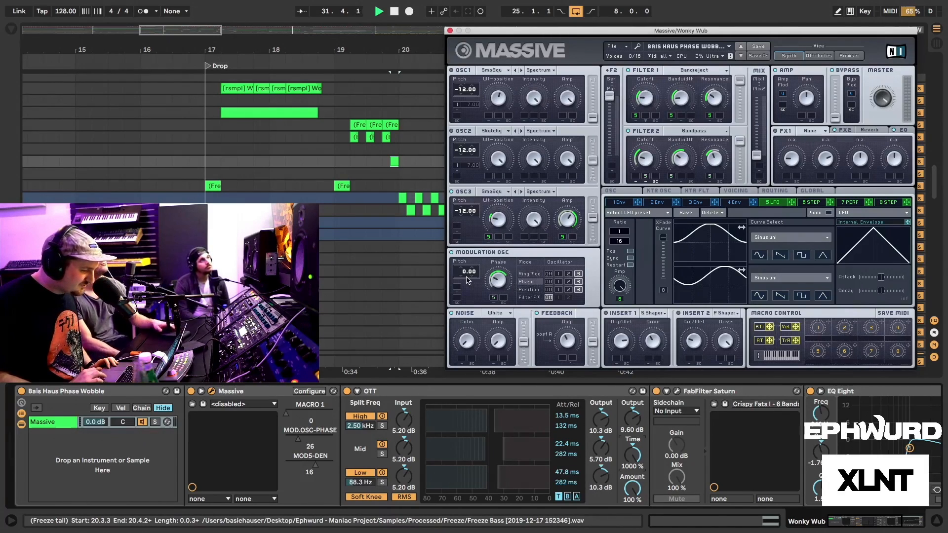
pyautogui.click(526, 291)
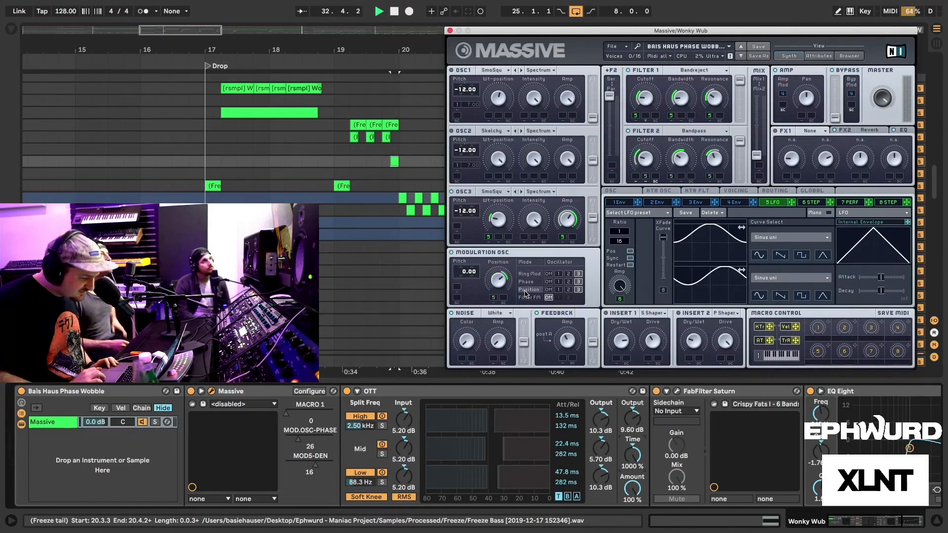
pyautogui.click(529, 274)
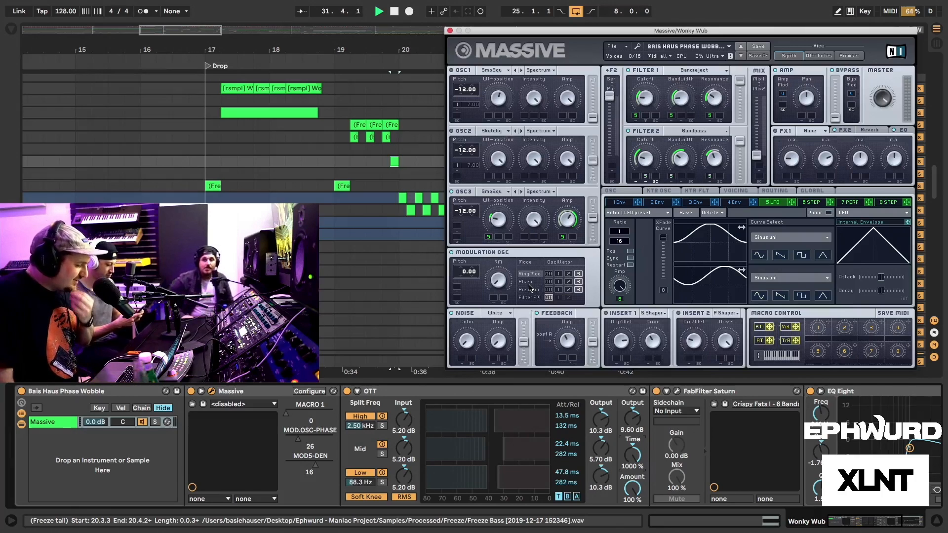
pyautogui.click(527, 281)
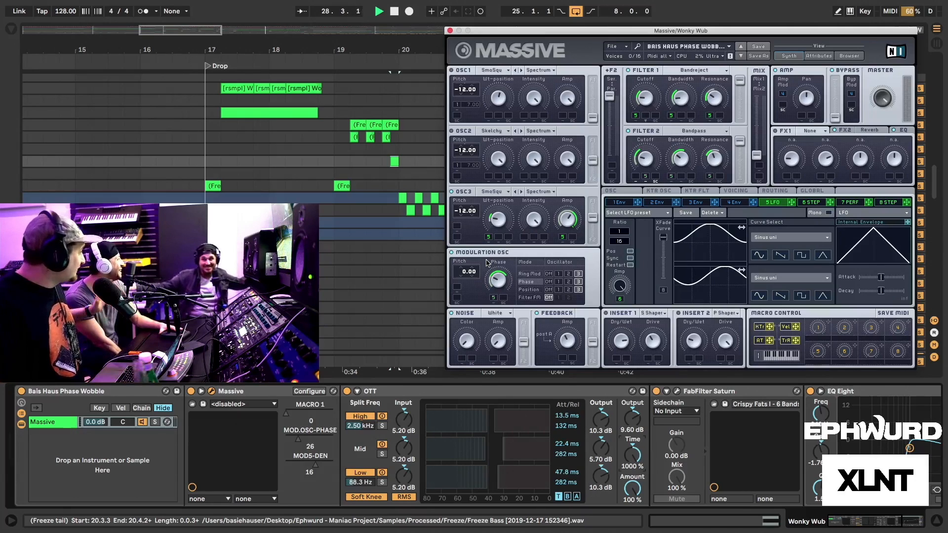
# Reposition the Wonky Wub Massive window and show its FX2 Reverb settings.
pyautogui.moveTo(610, 32); pyautogui.dragTo(632, 18)
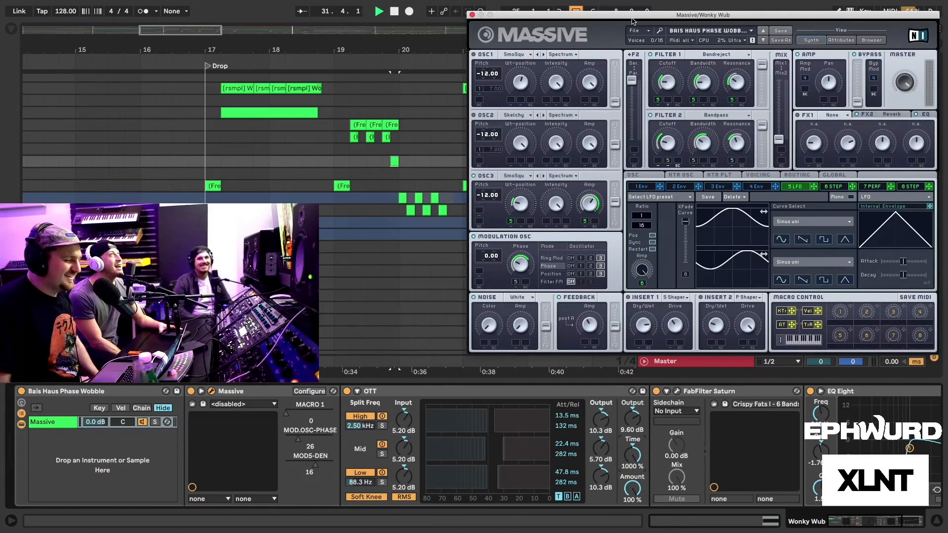
pyautogui.moveTo(600, 17); pyautogui.dragTo(571, 13)
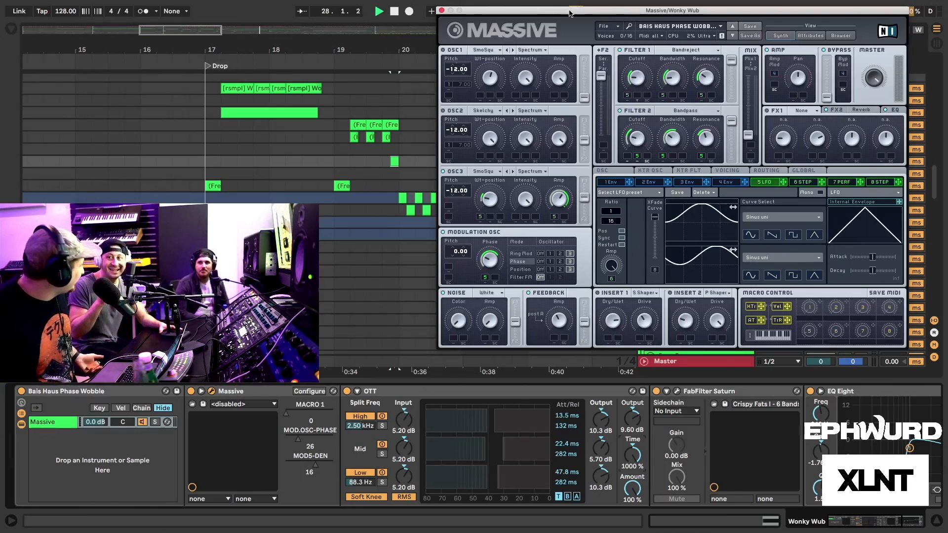
pyautogui.moveTo(569, 13); pyautogui.dragTo(595, 18)
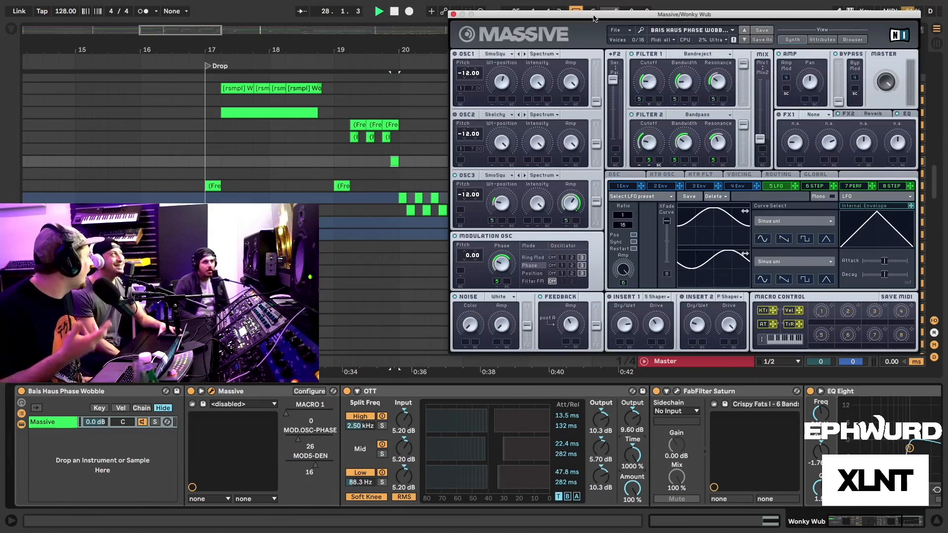
pyautogui.moveTo(636, 17); pyautogui.dragTo(601, 18)
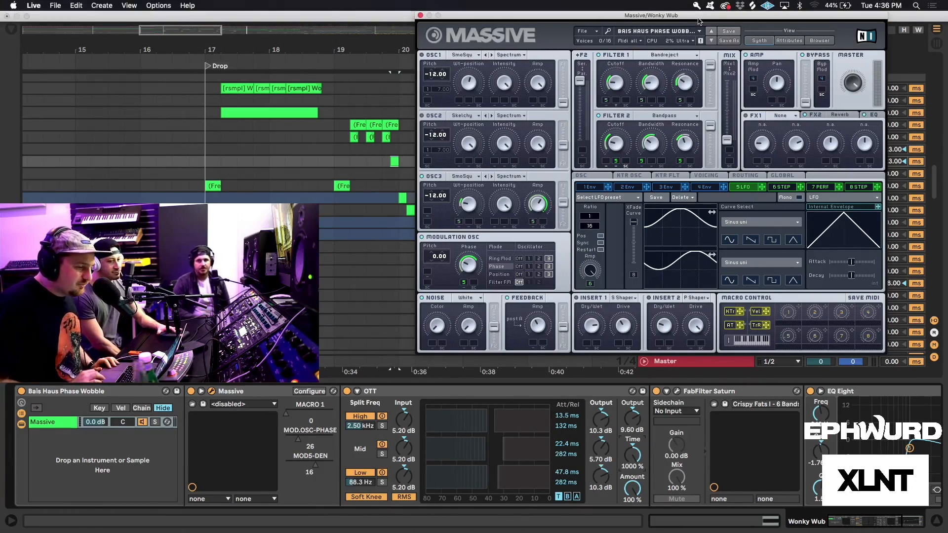
pyautogui.moveTo(602, 16); pyautogui.dragTo(552, 17)
pyautogui.click(792, 118)
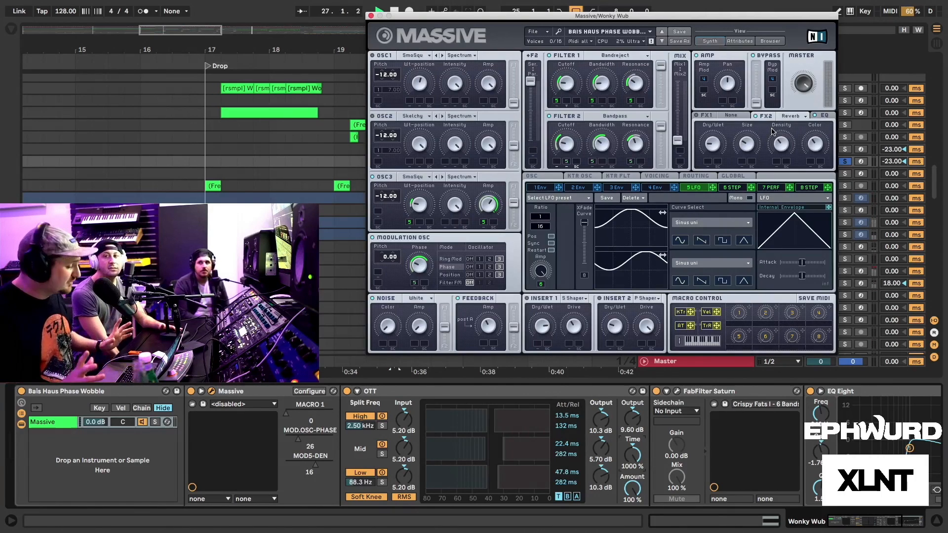
# Examine the OTT, FabFilter Saturn and EQ Eight in the Wonky Wub chain, and show Massive's EQ settings.
pyautogui.moveTo(753, 17); pyautogui.dragTo(688, 10)
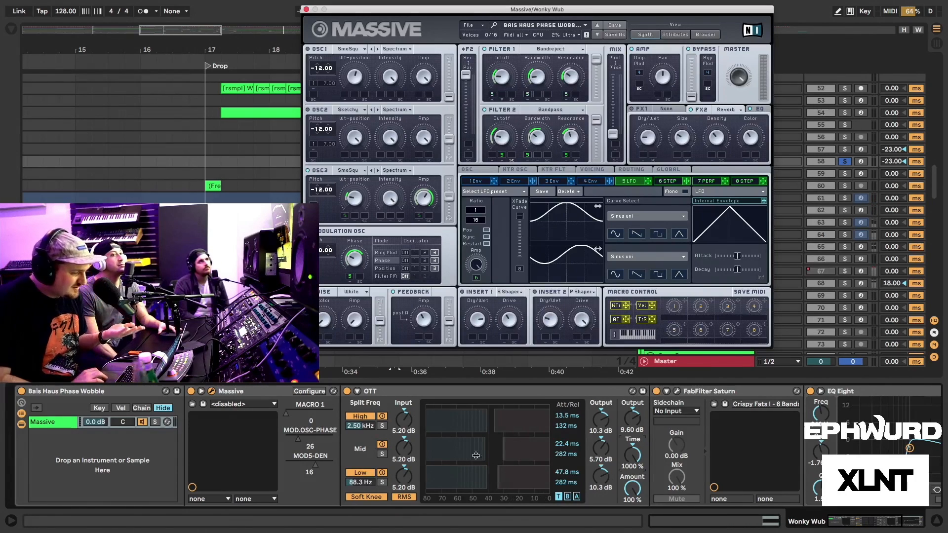
pyautogui.hscroll(5, 420, 468)
pyautogui.hscroll(-3, 420, 468)
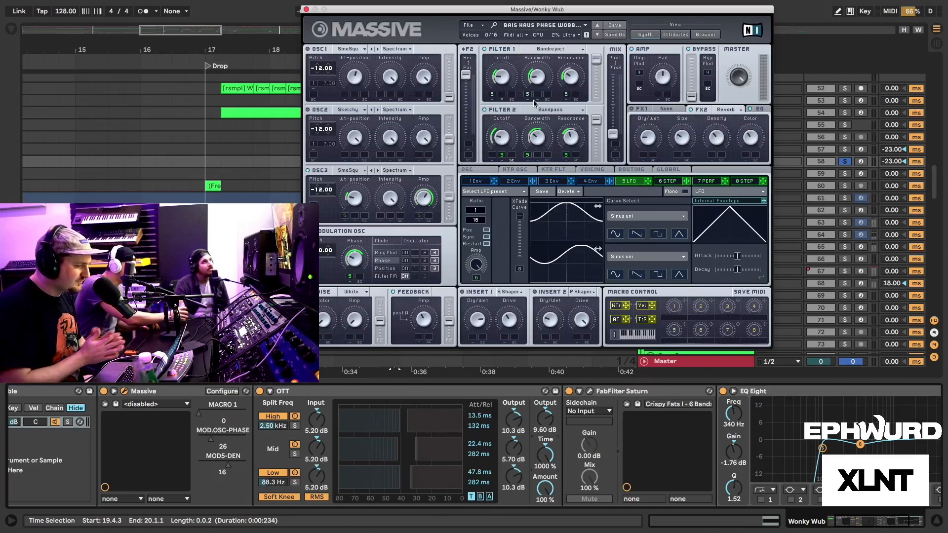
pyautogui.click(759, 109)
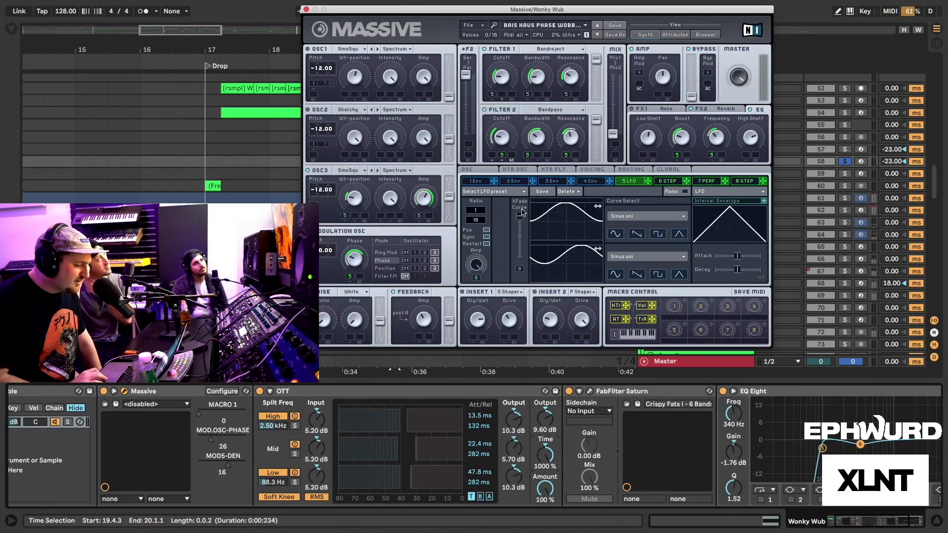
# Compare Massive's 6 Step stepper pattern with the 5 LFO curves, ending on the stepper.
pyautogui.click(670, 183)
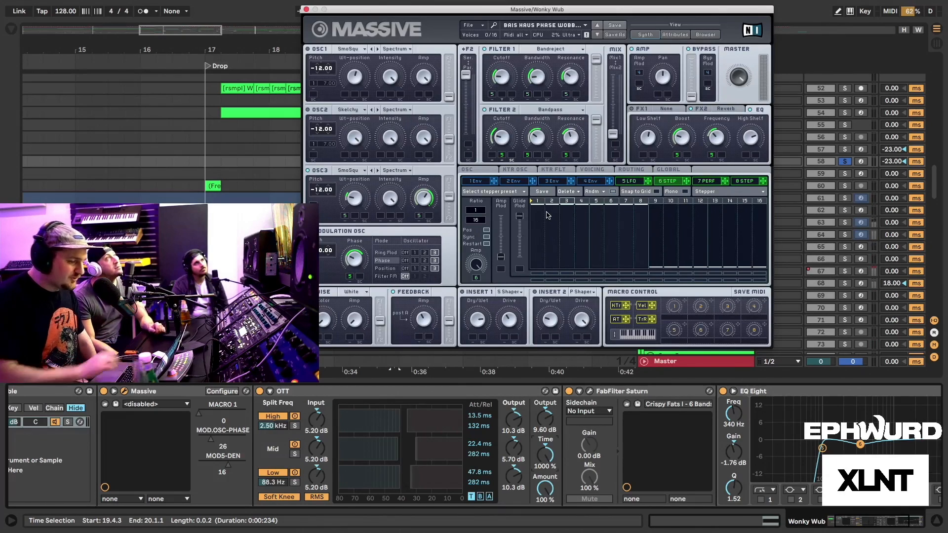
pyautogui.click(632, 181)
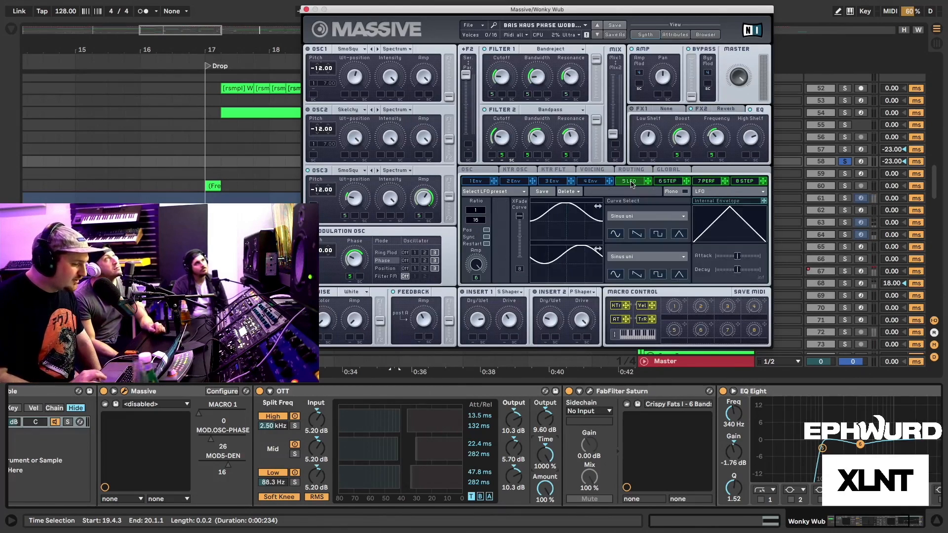
pyautogui.click(677, 182)
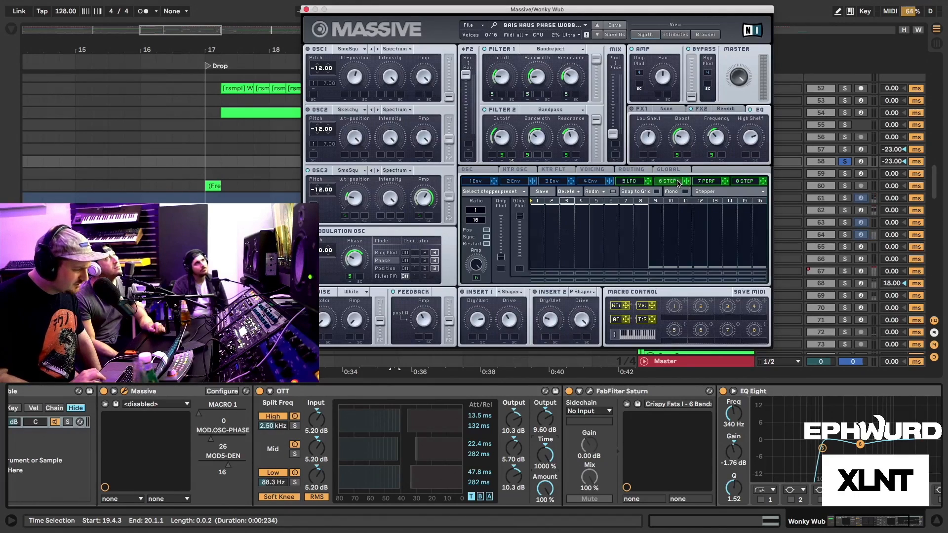
pyautogui.click(634, 182)
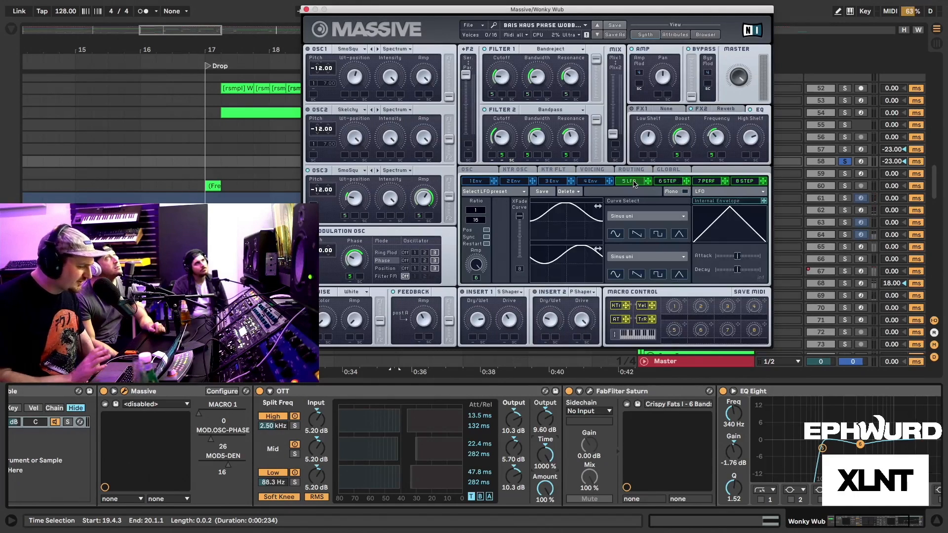
pyautogui.click(666, 182)
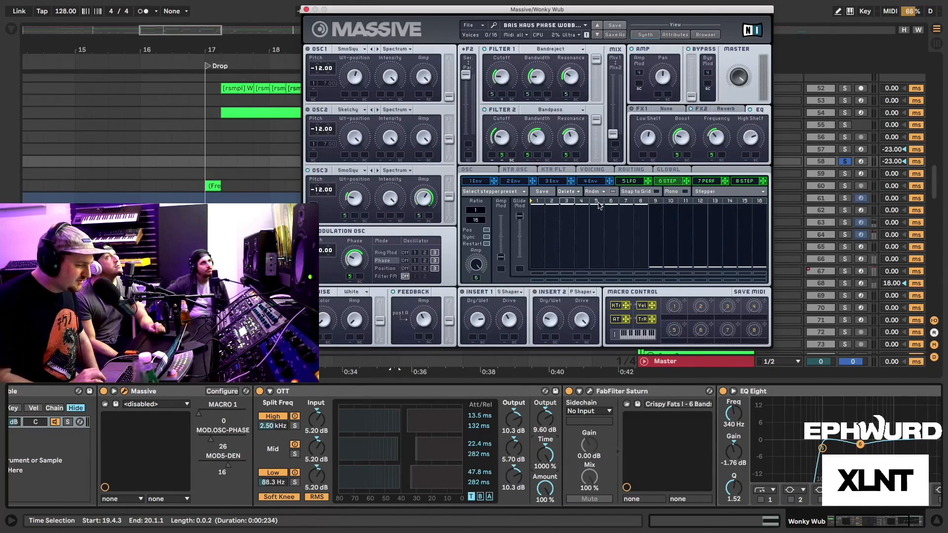
# Return to the 5 LFO, sweep its XFade Curve slider to the lower curve, and move it back up.
pyautogui.click(632, 181)
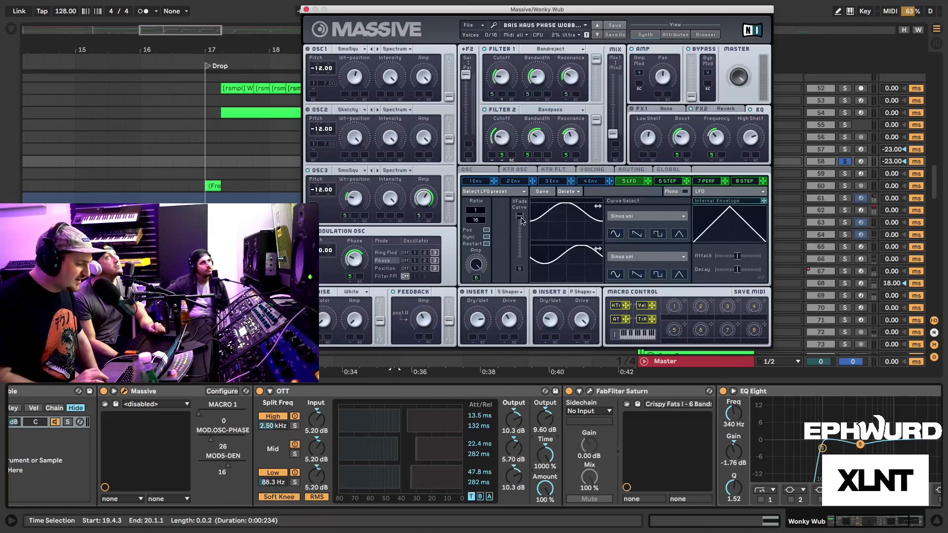
pyautogui.moveTo(522, 220); pyautogui.dragTo(522, 317)
pyautogui.moveTo(520, 258); pyautogui.dragTo(520, 216)
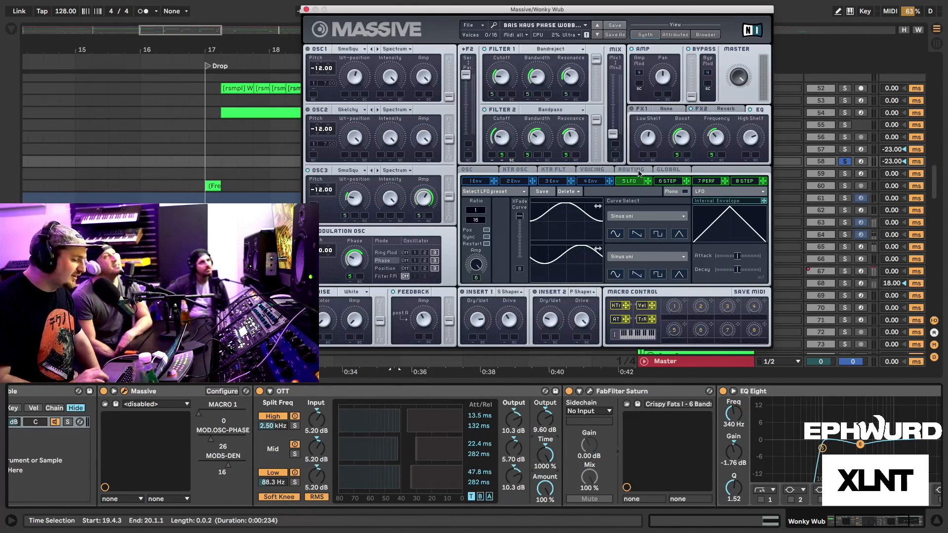
# Alternate between the 6 Step and 5 LFO modulators to compare them again, ending on the 5 LFO.
pyautogui.click(675, 184)
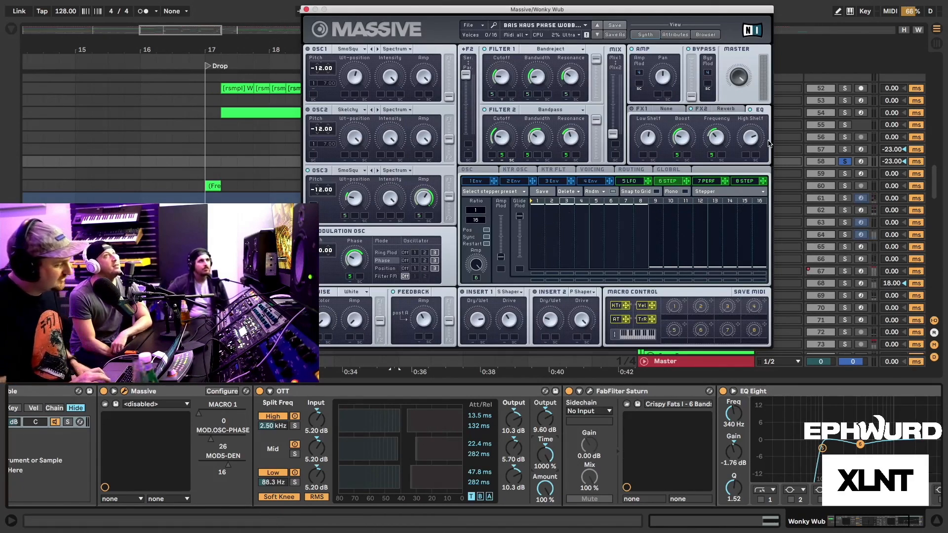
pyautogui.click(642, 182)
pyautogui.click(675, 182)
pyautogui.click(642, 182)
pyautogui.click(667, 181)
pyautogui.click(633, 181)
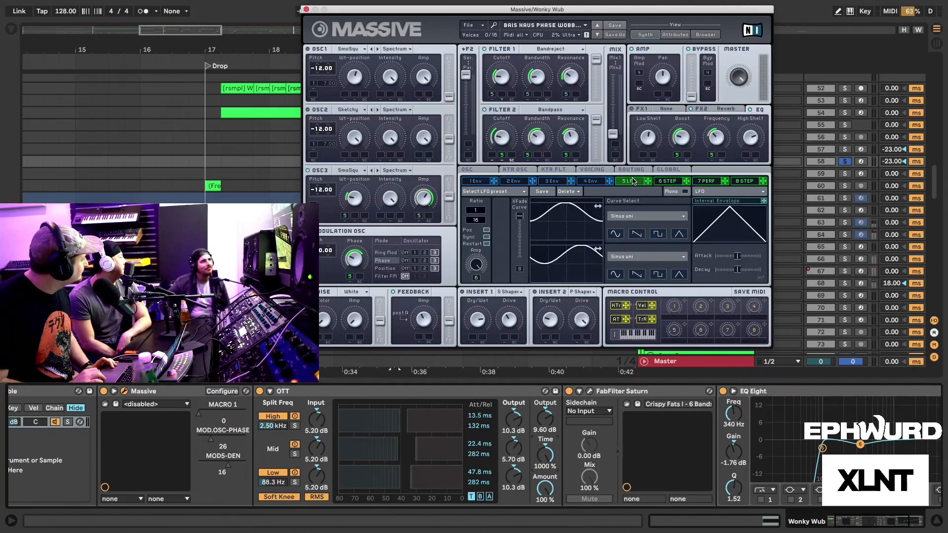
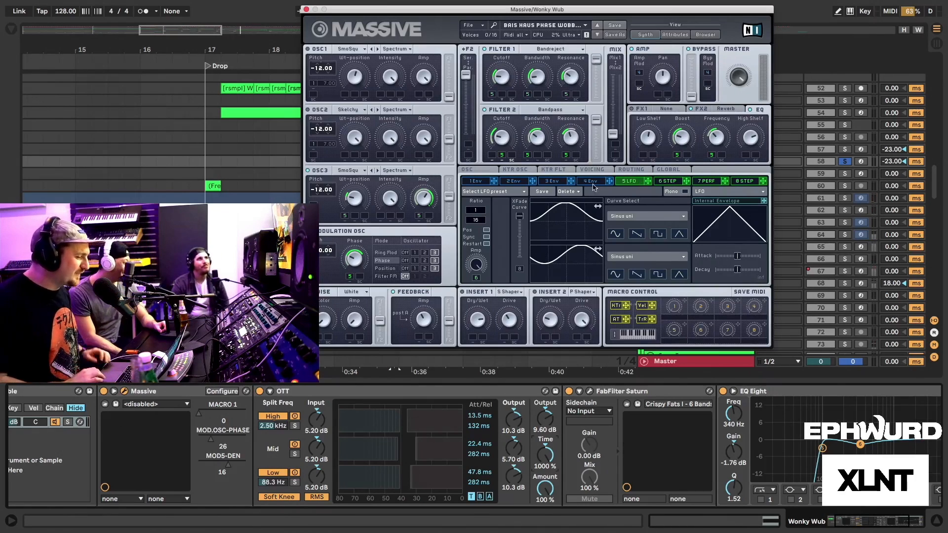
# Close the Massive synth window and unsolo the Wonky Wub track.
pyautogui.moveTo(357, 11); pyautogui.dragTo(381, 21)
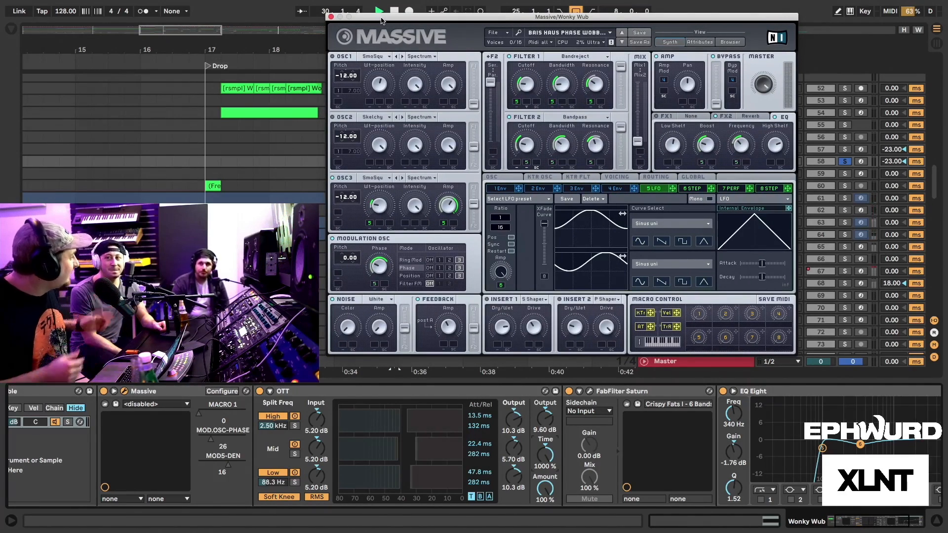
pyautogui.click(330, 16)
pyautogui.click(393, 11)
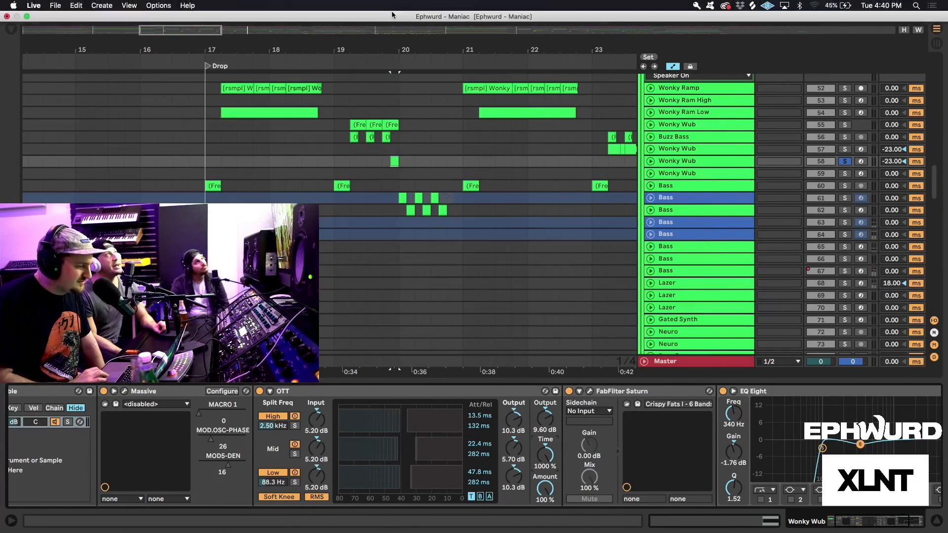
pyautogui.click(845, 162)
pyautogui.scroll(5, 393, 217)
pyautogui.hscroll(2, 393, 217)
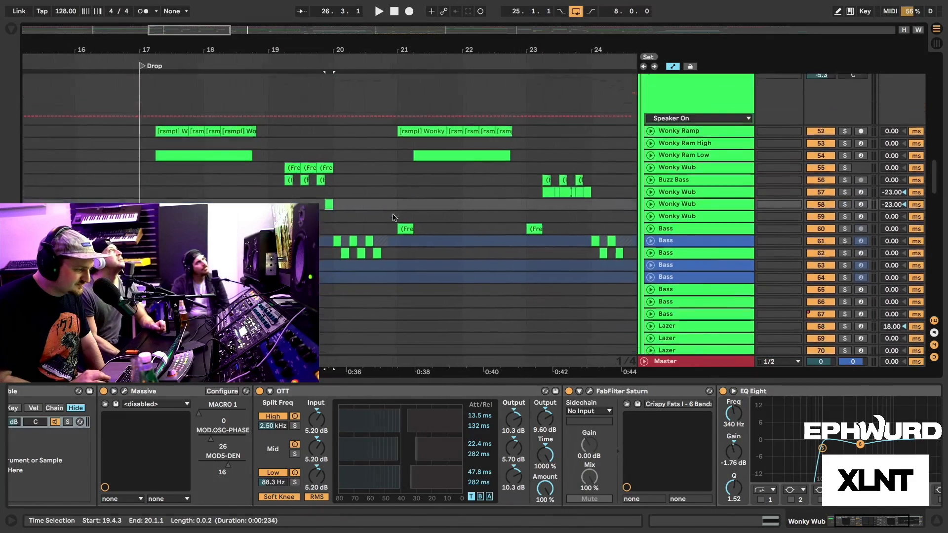
# Hide the device chain to enlarge the arrangement, and set the playback start at the Drop marker.
pyautogui.moveTo(417, 380); pyautogui.dragTo(416, 499)
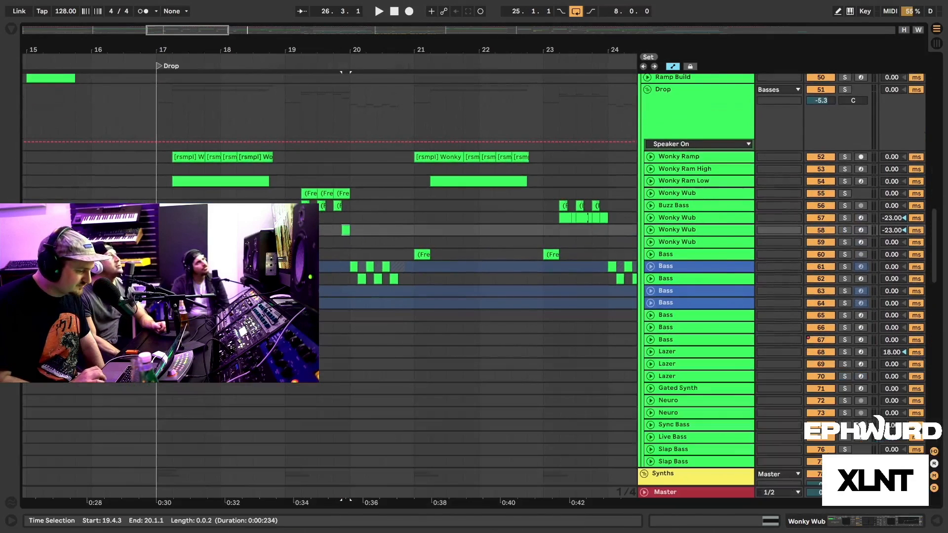
pyautogui.press('-')
pyautogui.hscroll(1, 319, 252)
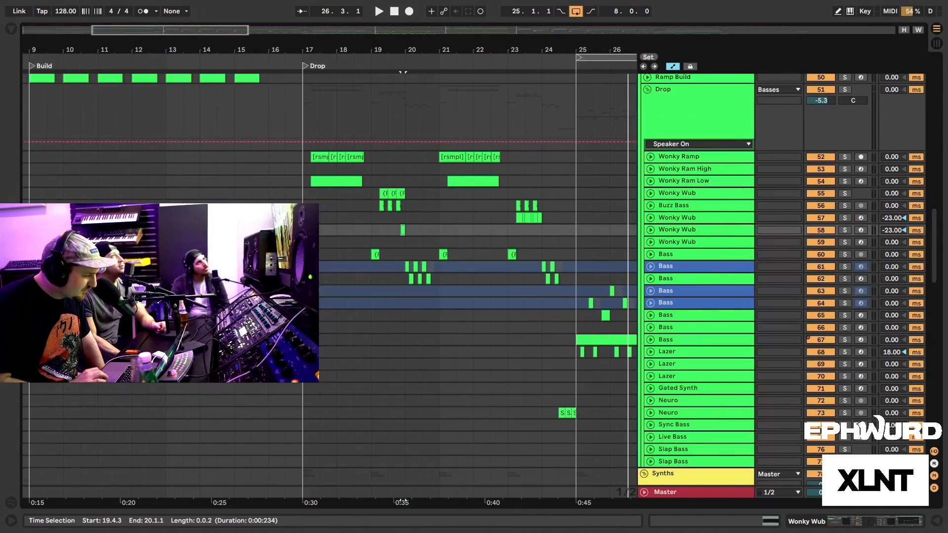
pyautogui.click(306, 67)
pyautogui.scroll(5, 305, 66)
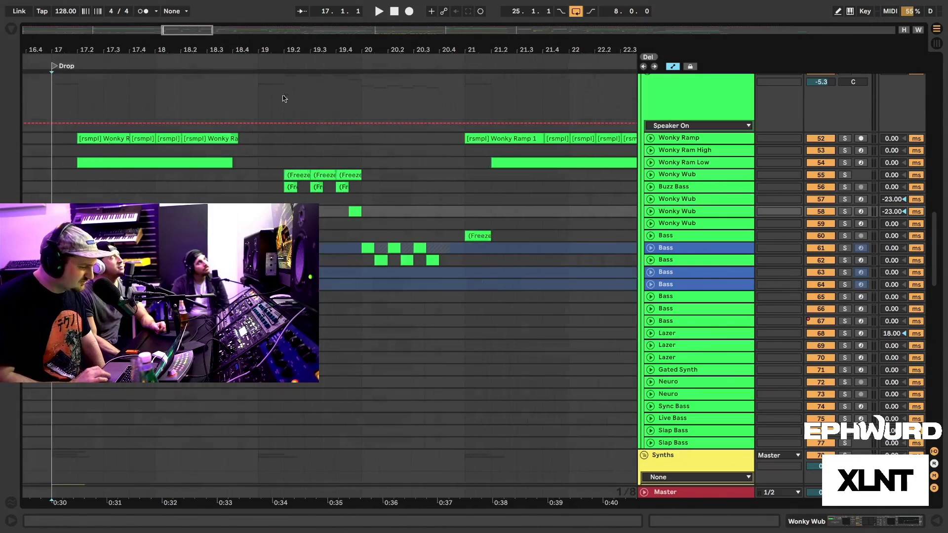
# Solo the Wonky Wub clip just before bar 20 with the two alternating Bass tracks after it, and play that part.
pyautogui.click(353, 211)
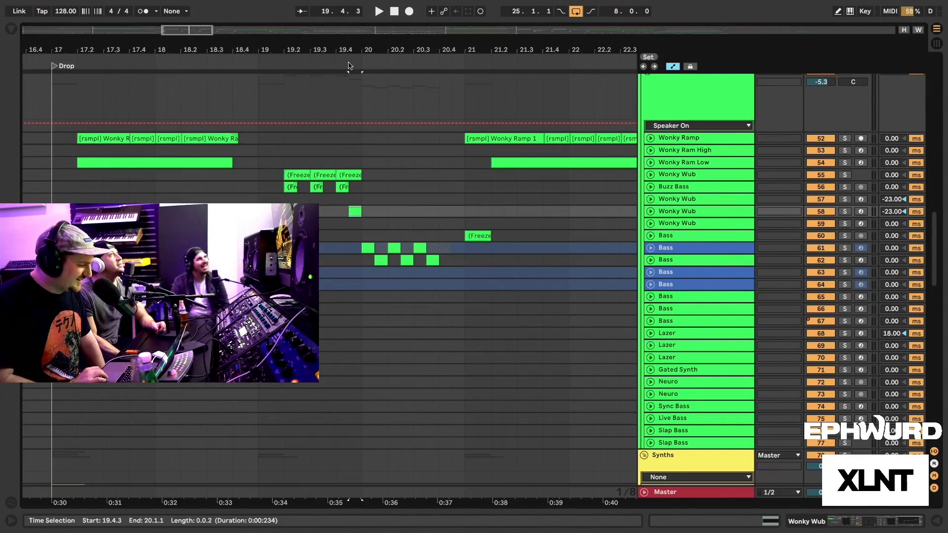
pyautogui.moveTo(350, 46); pyautogui.dragTo(347, 213)
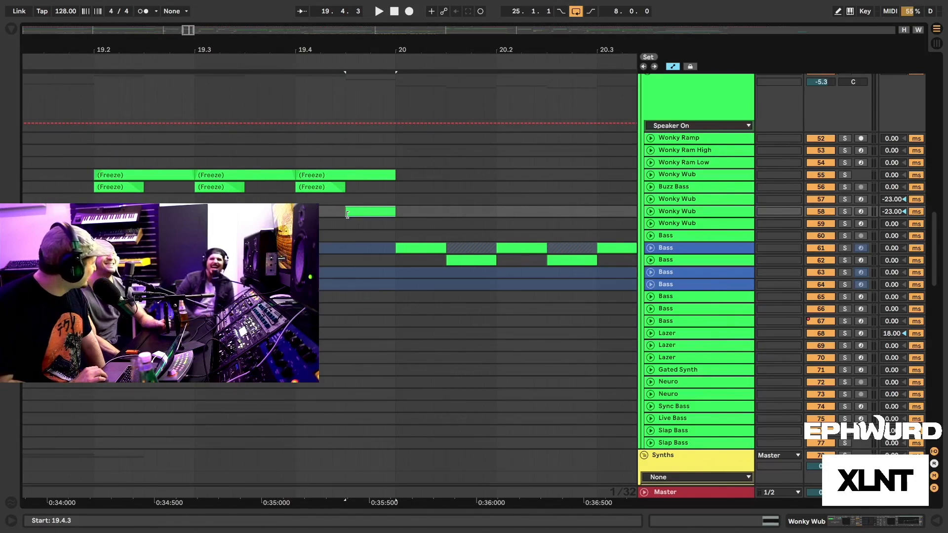
pyautogui.click(845, 212)
pyautogui.press('space')
pyautogui.press('space')
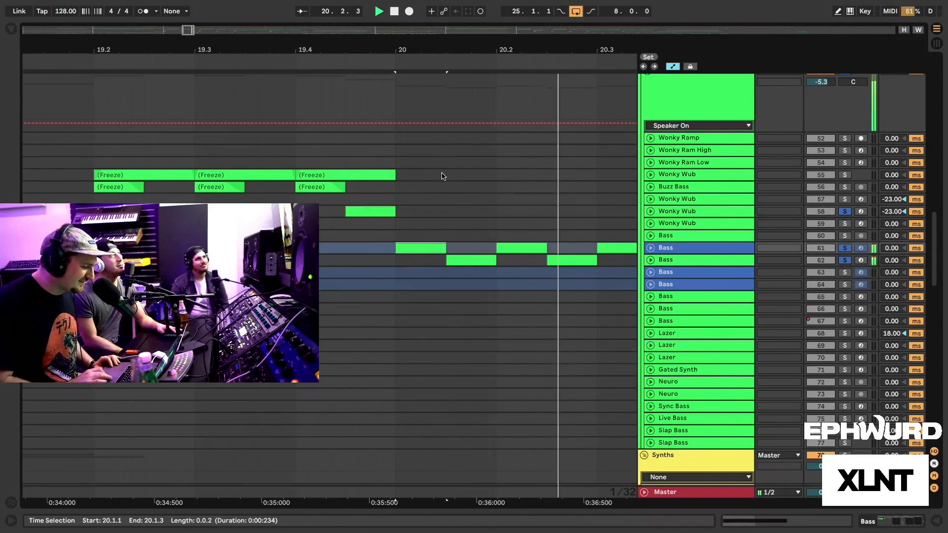
pyautogui.moveTo(404, 46); pyautogui.dragTo(332, 43)
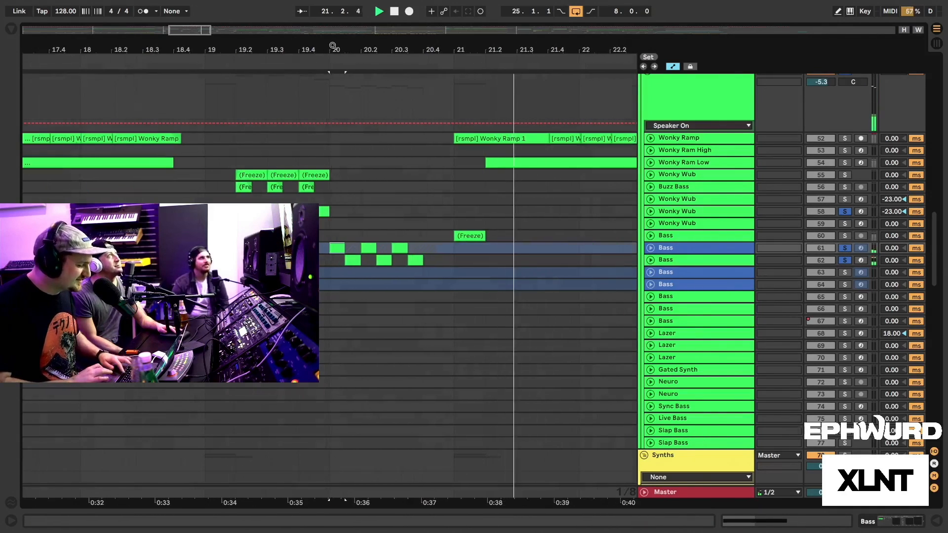
pyautogui.press('space')
pyautogui.click(324, 210)
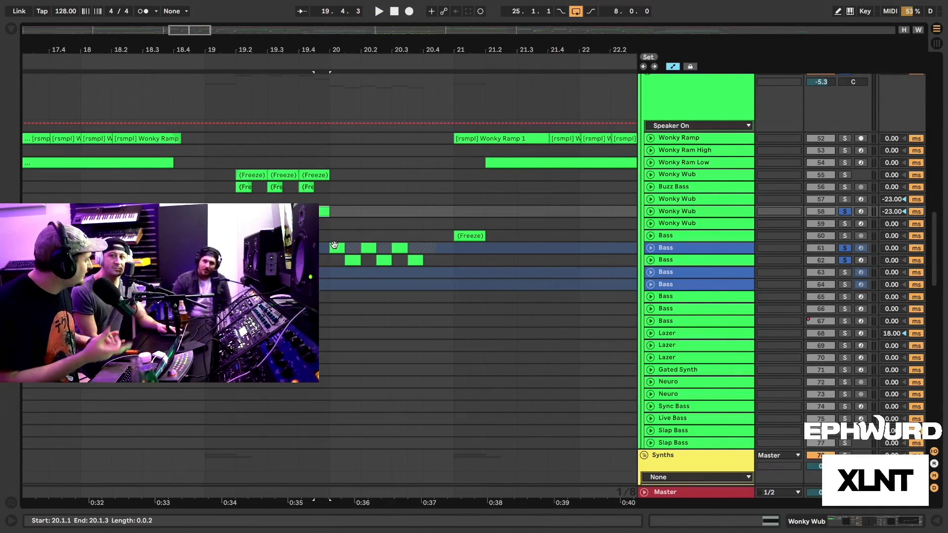
# Open Massive on the second soloed Bass track, inspect its 5 Perf curve, and close it.
pyautogui.click(670, 248)
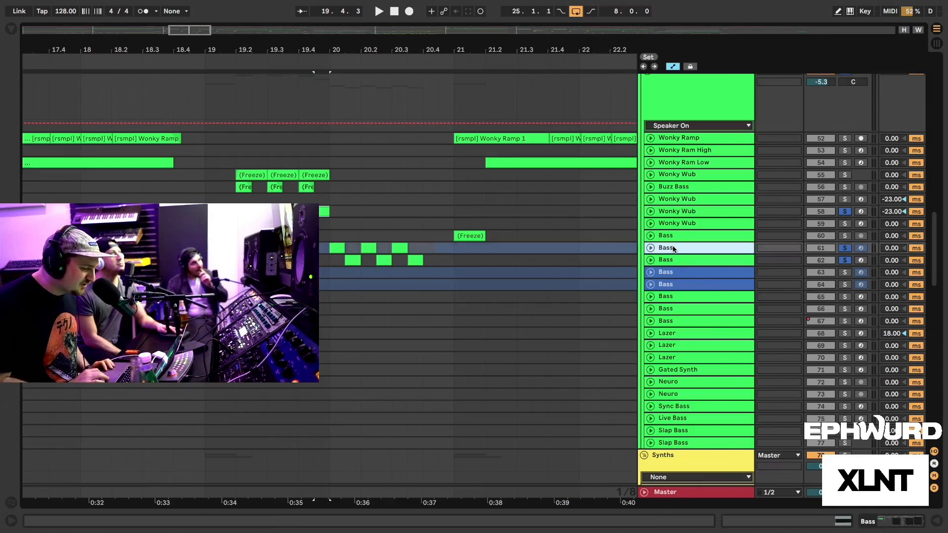
pyautogui.doubleClick(670, 261)
pyautogui.click(208, 392)
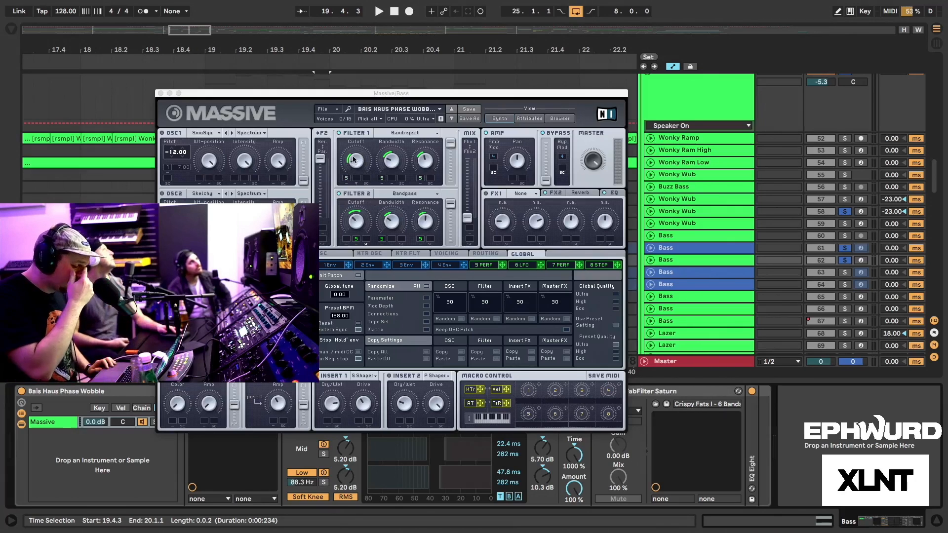
pyautogui.click(484, 265)
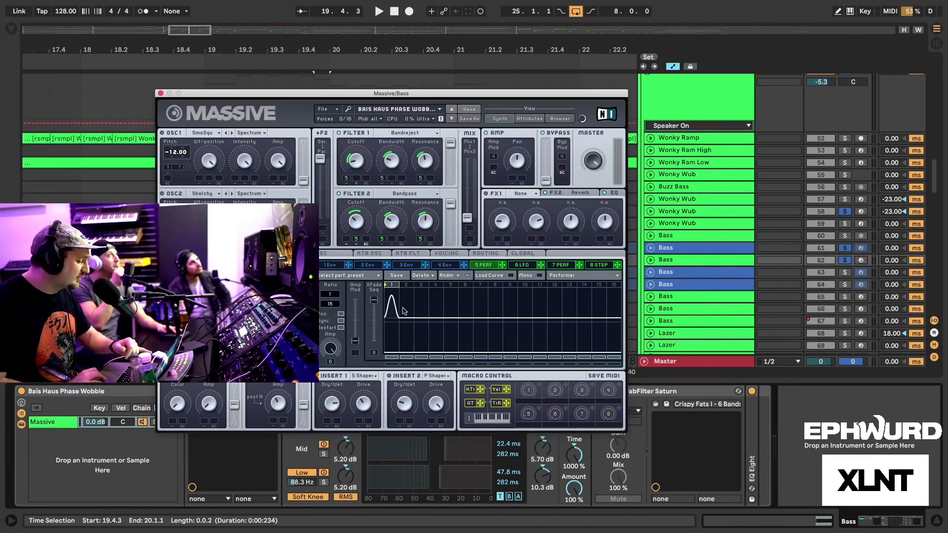
pyautogui.click(161, 94)
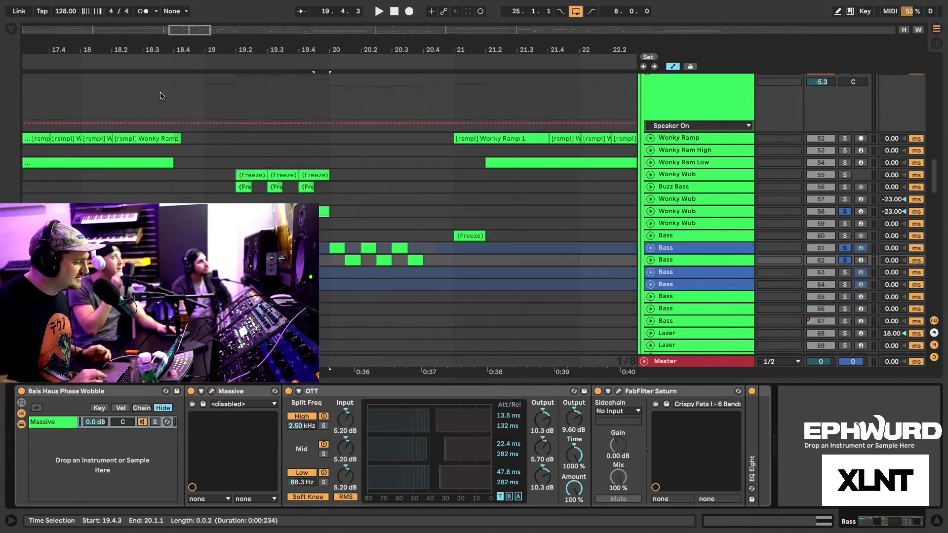
# Play the drop without solos from after bar 20 into the bar 25 section, and show the first -23.00 ms Wonky Wub chain.
pyautogui.click(376, 235)
pyautogui.press('space')
pyautogui.moveTo(354, 51); pyautogui.dragTo(355, 48)
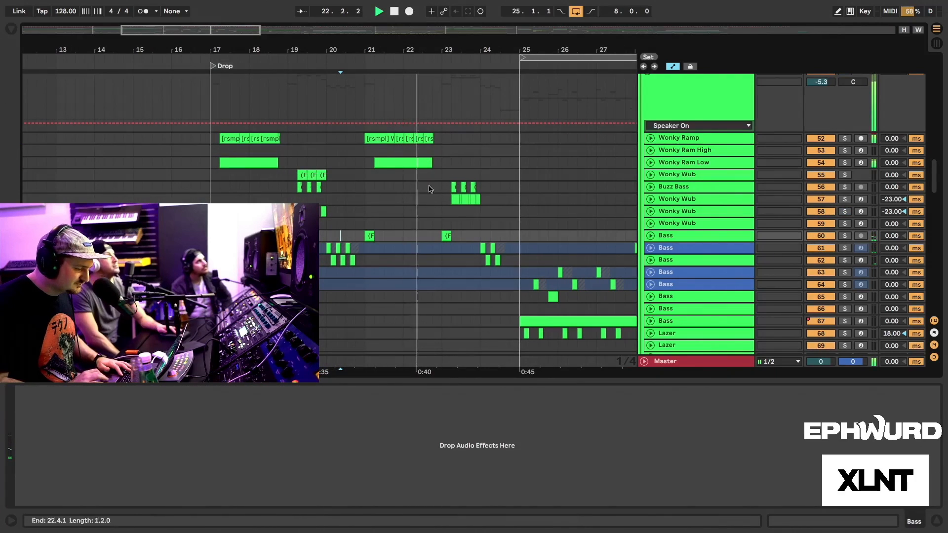
pyautogui.click(674, 199)
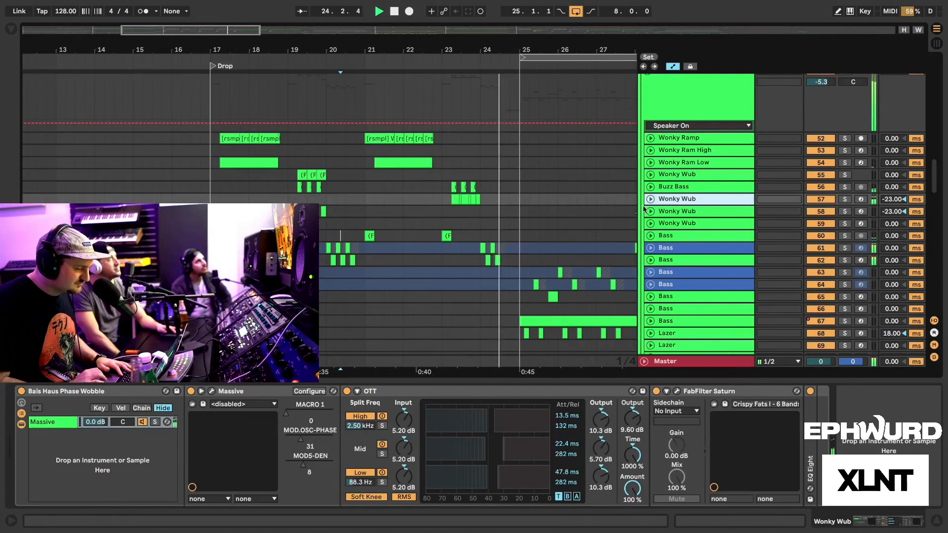
pyautogui.hscroll(2, 543, 214)
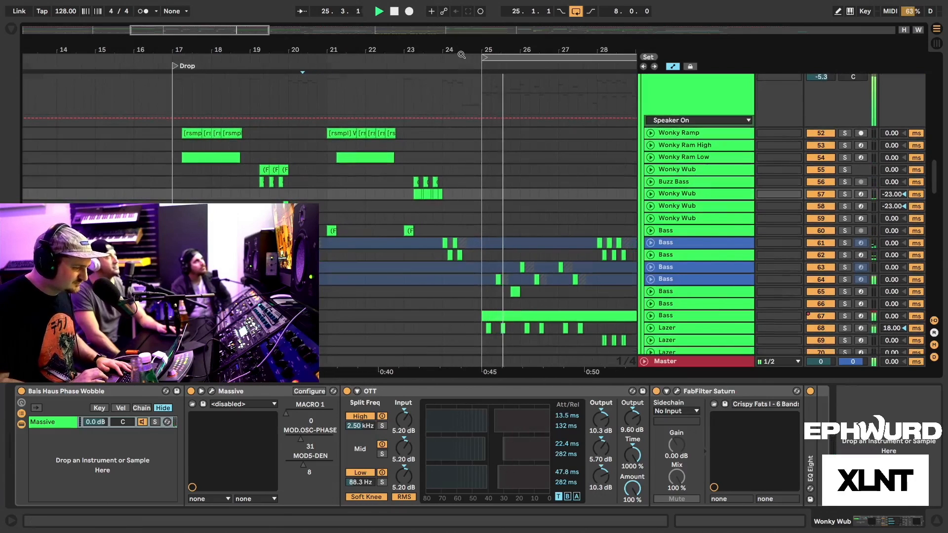
pyautogui.hscroll(2, 544, 214)
pyautogui.scroll(-2, 493, 212)
pyautogui.scroll(-2, 451, 208)
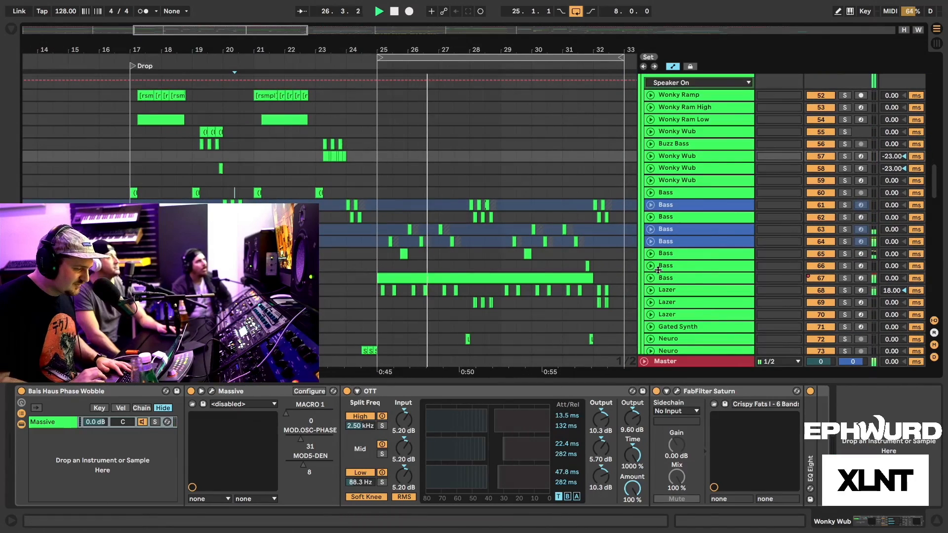
# Solo the Bass track with the long clip at bar 25, and open its Serum synth in an enlarged, repositioned window.
pyautogui.click(691, 278)
pyautogui.click(845, 278)
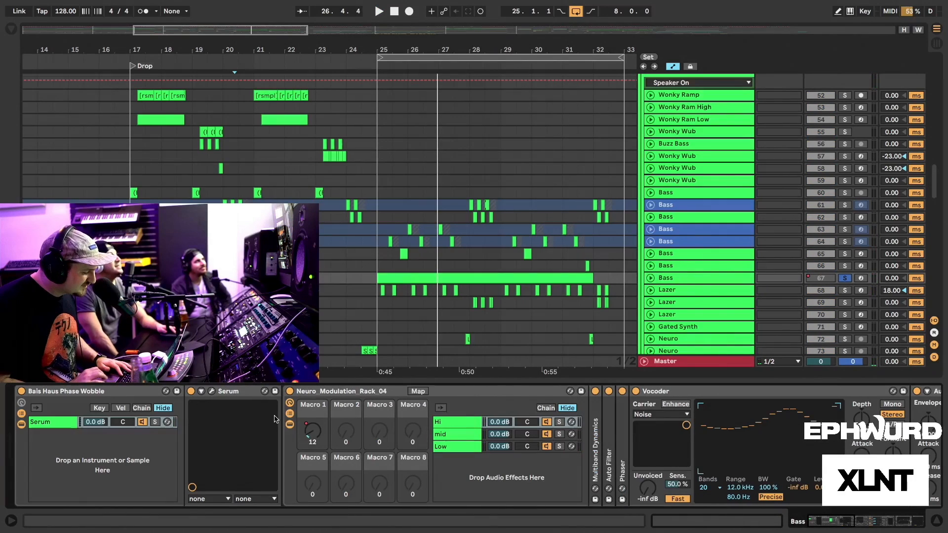
pyautogui.click(212, 393)
pyautogui.moveTo(376, 66); pyautogui.dragTo(607, 3)
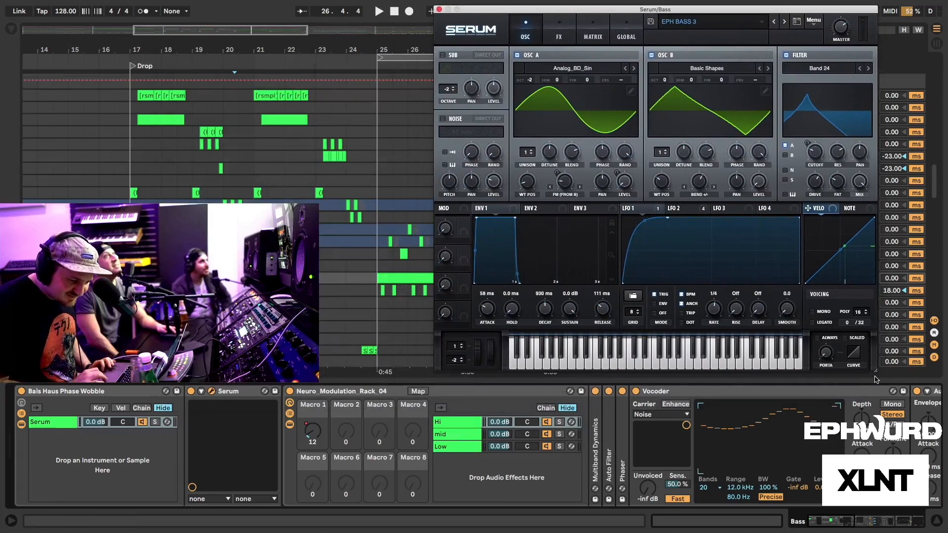
pyautogui.moveTo(875, 380); pyautogui.dragTo(928, 425)
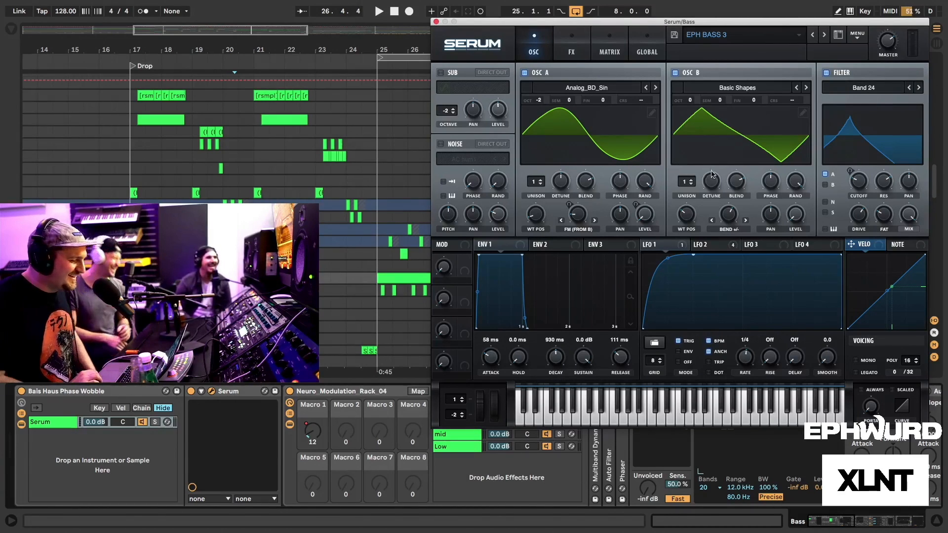
pyautogui.moveTo(745, 25); pyautogui.dragTo(719, 46)
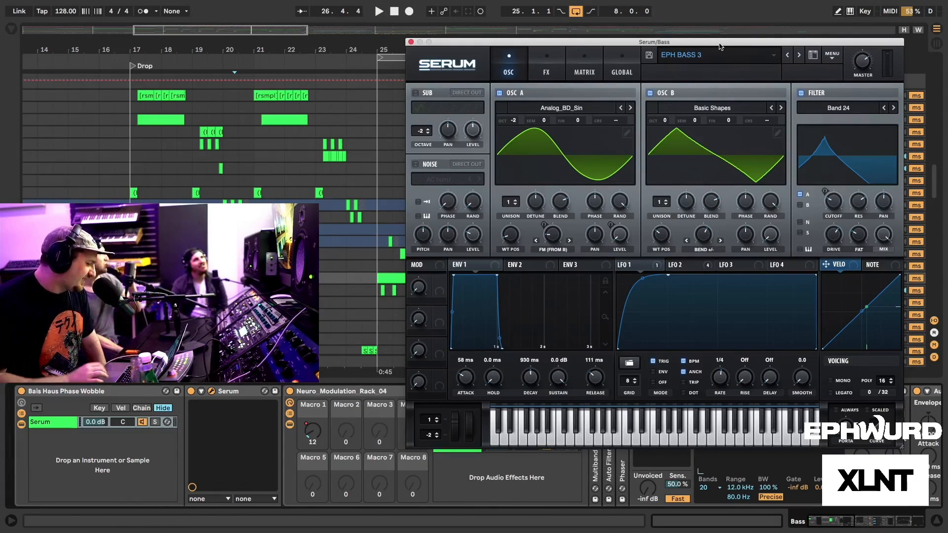
pyautogui.moveTo(691, 43); pyautogui.dragTo(702, 41)
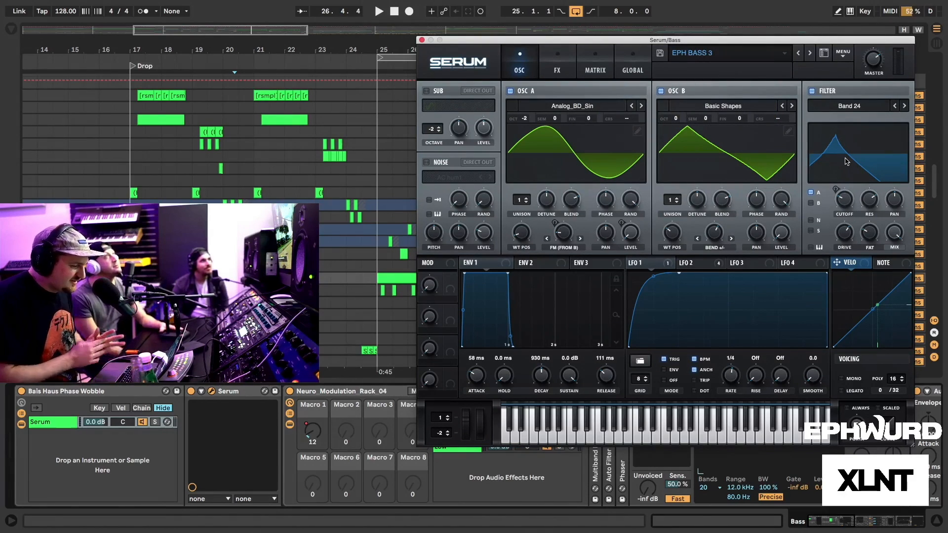
# Examine Serum's full list of effects, compare it with the oscillator page, and return to the effects.
pyautogui.click(565, 70)
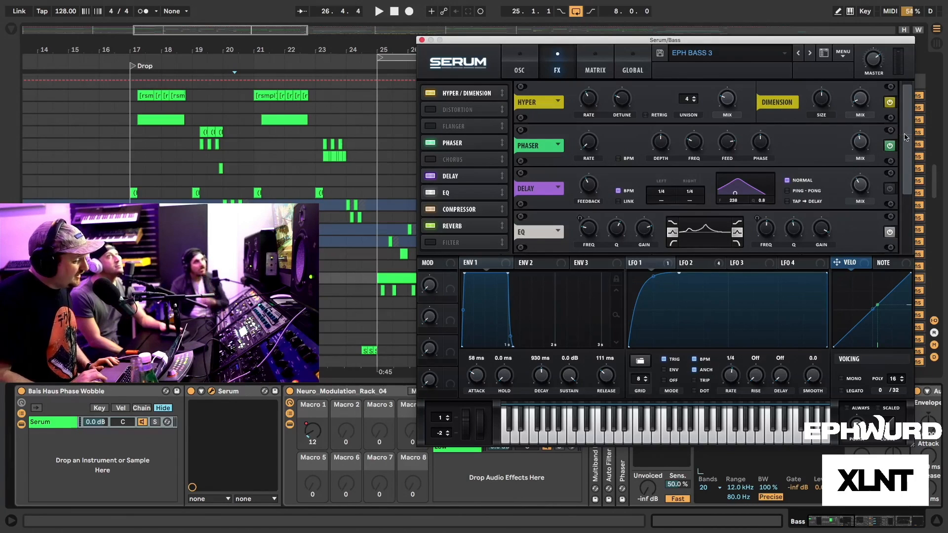
pyautogui.moveTo(902, 138); pyautogui.dragTo(900, 209)
pyautogui.scroll(3, 900, 210)
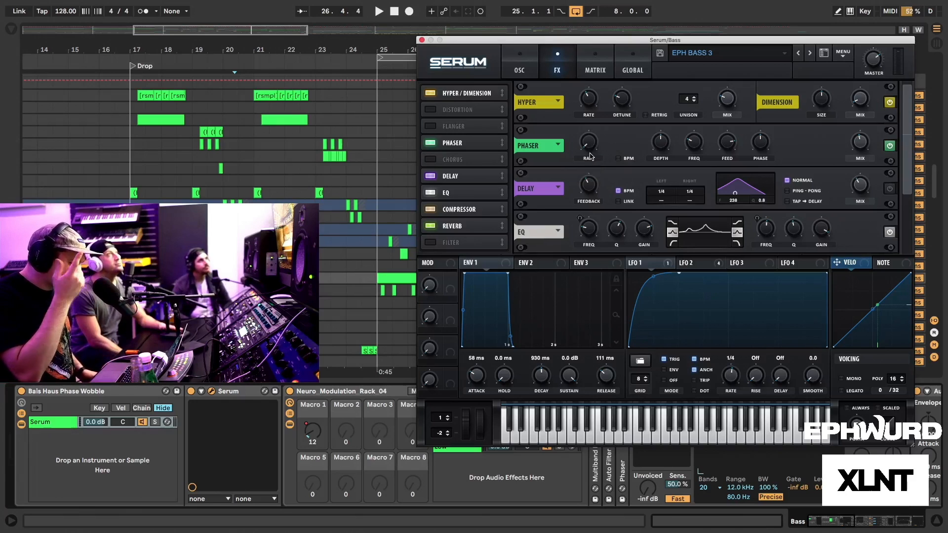
pyautogui.click(523, 76)
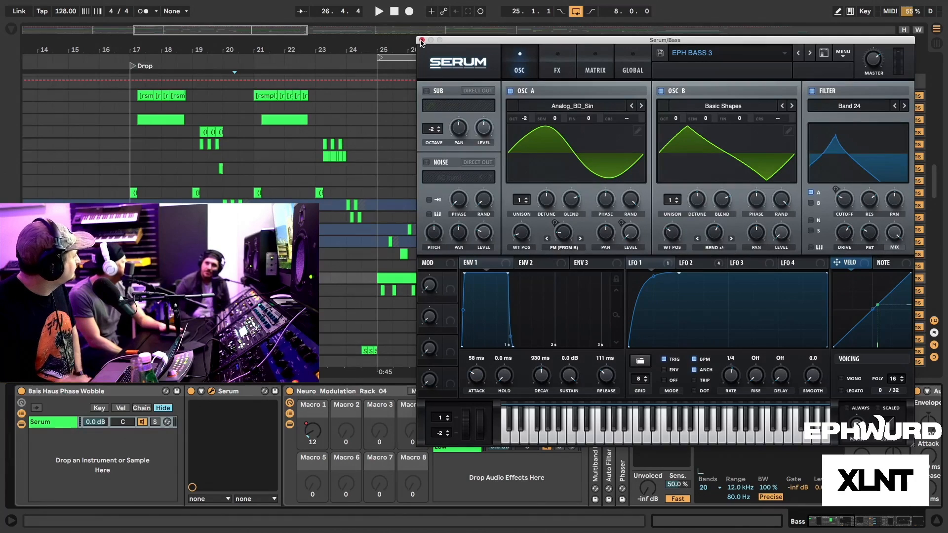
pyautogui.click(569, 70)
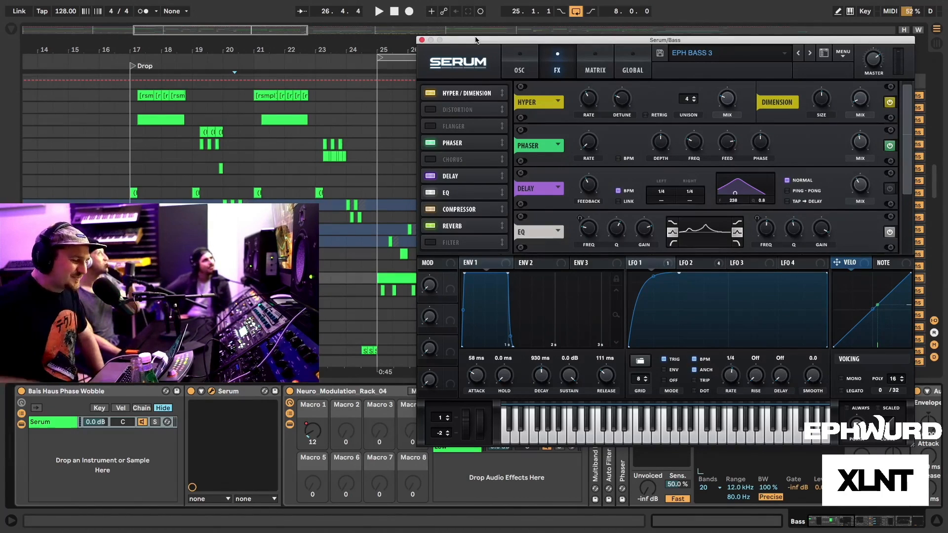
# Close Serum, play the soloed Bass from bar 25, and unfold its track to show the notes.
pyautogui.click(422, 40)
pyautogui.press('space')
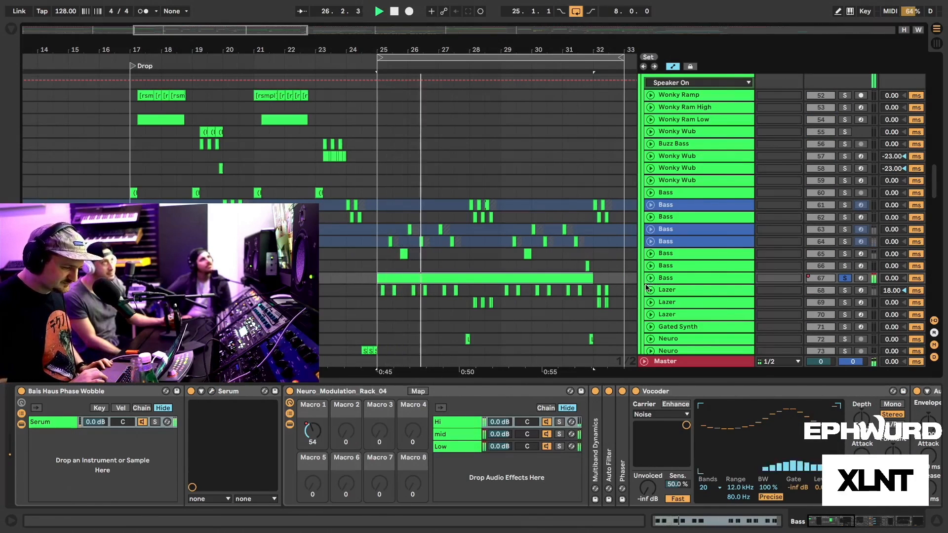
pyautogui.click(651, 281)
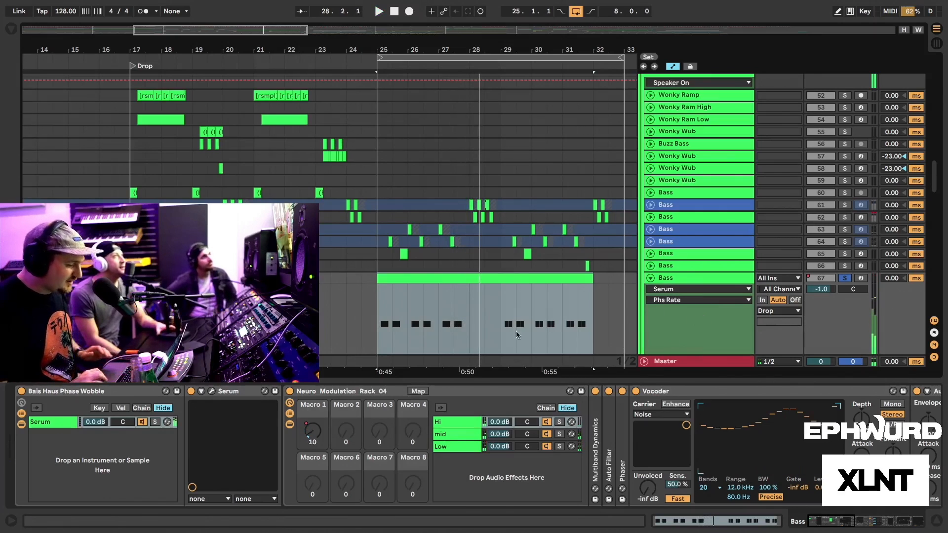
# Examine the Bass chain from the Neuro Modulation Rack and Vocoder through Auto Filter, OTT, Saturn and EQ Eight, and select the Bass clip.
pyautogui.scroll(-3, 491, 458)
pyautogui.scroll(-5, 491, 458)
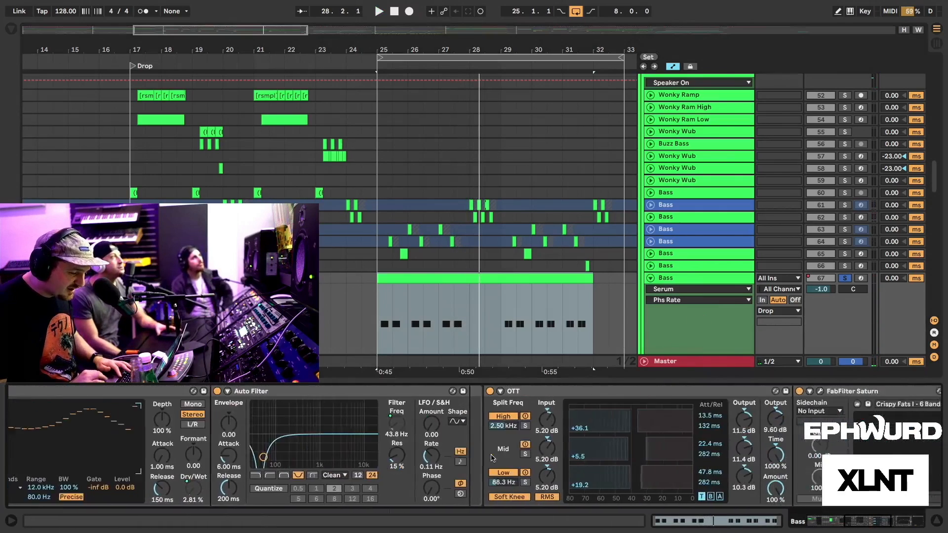
pyautogui.scroll(3, 491, 458)
pyautogui.scroll(5, 491, 458)
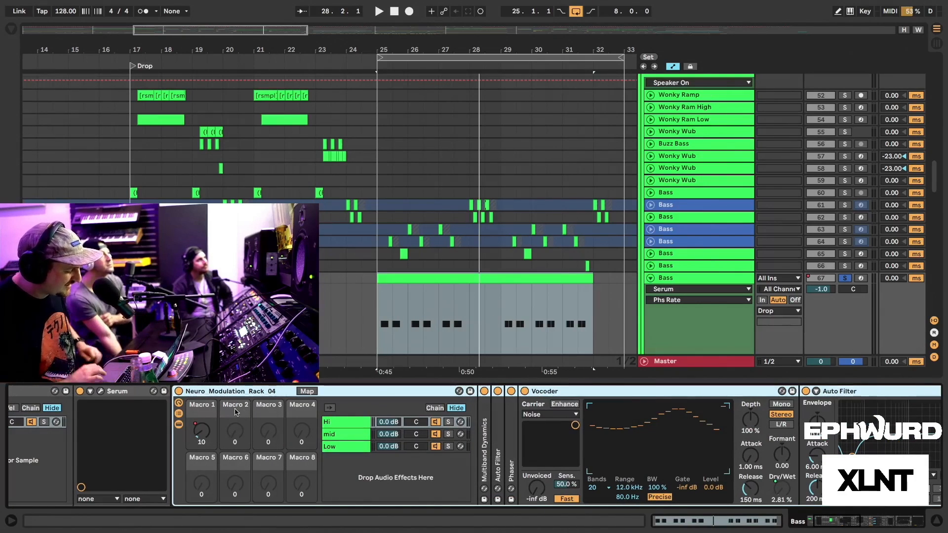
pyautogui.hscroll(10, 286, 447)
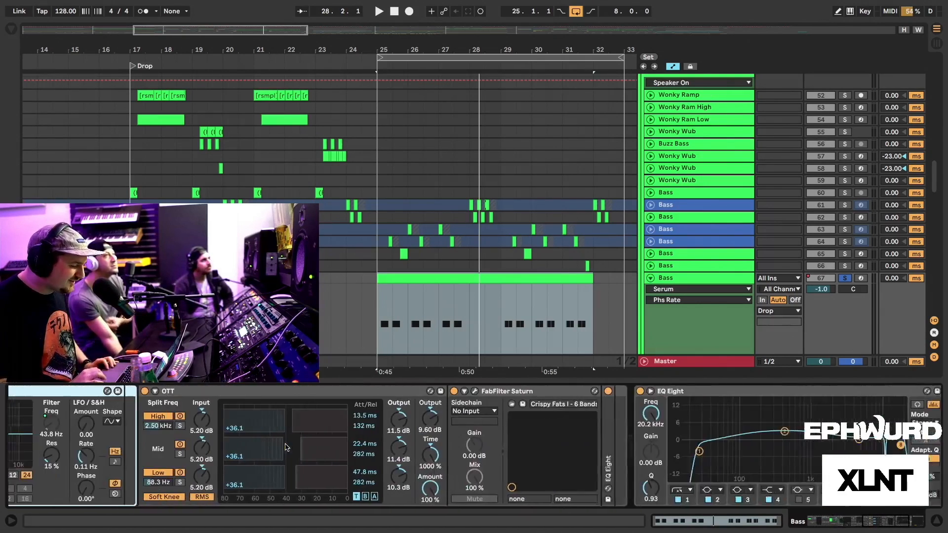
pyautogui.hscroll(-10, 285, 447)
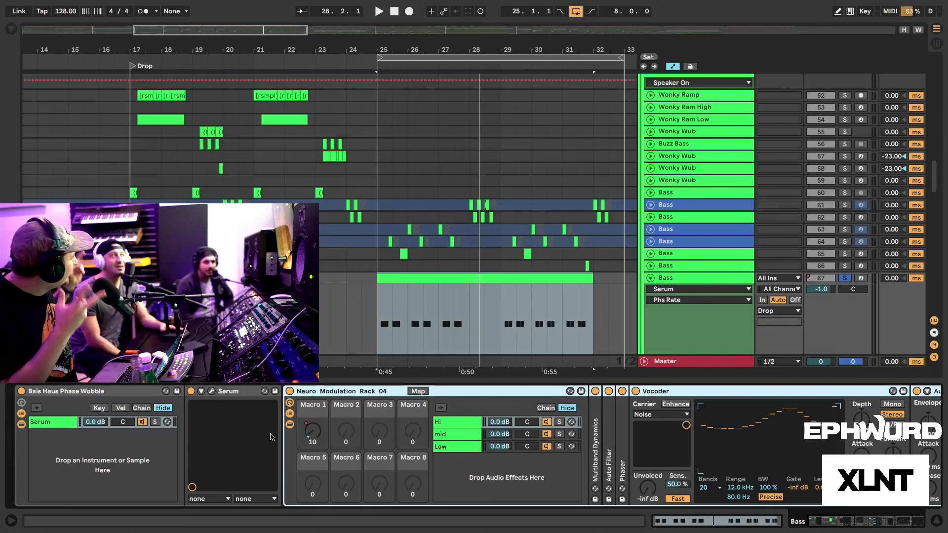
pyautogui.click(410, 276)
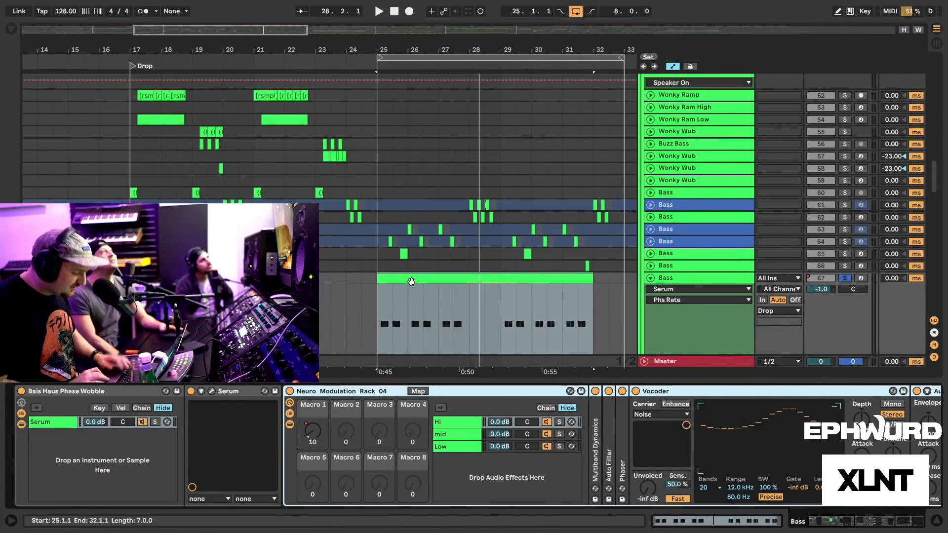
# Show the Neuro Modulation Rack's Macro 1 automation on the soloed Bass track and play the section from bar 25.
pyautogui.click(690, 291)
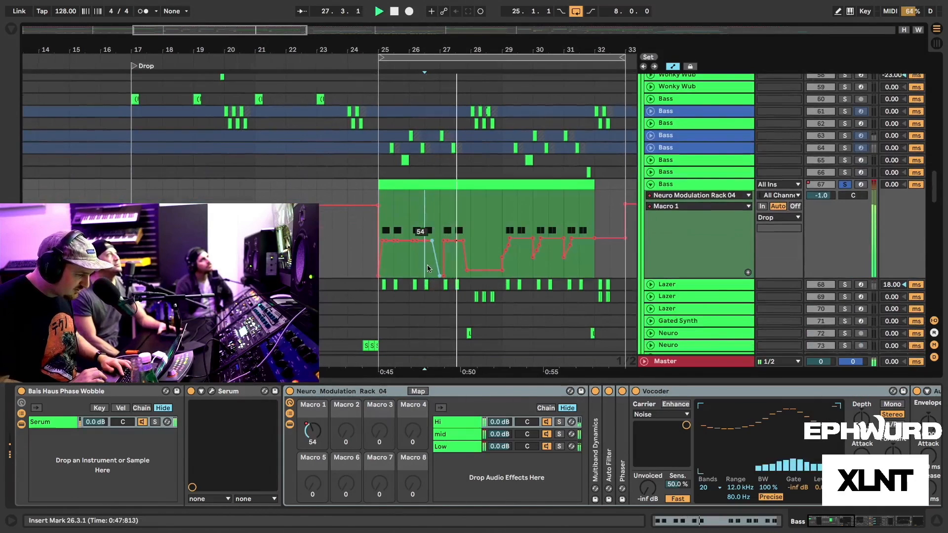
pyautogui.press('space')
pyautogui.press('space')
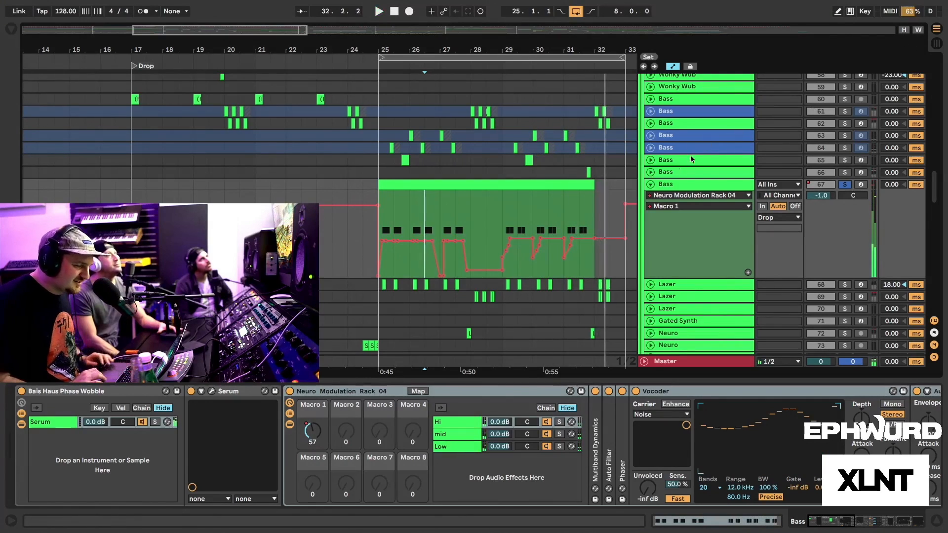
# Select the Bass track and unfold Multiband Dynamics, the first Auto Filter and Phaser in the Neuro Modulation Rack's Hi chain.
pyautogui.click(660, 186)
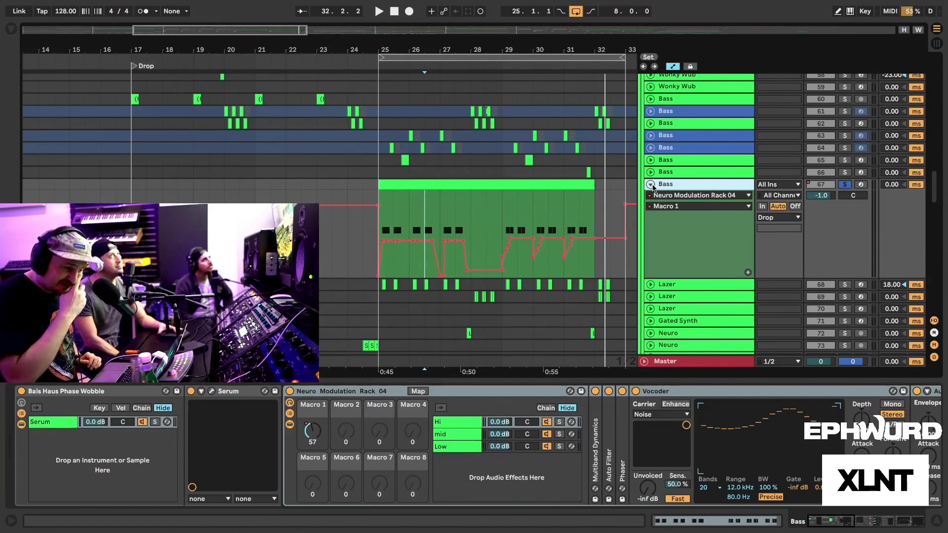
pyautogui.hscroll(5, 428, 452)
pyautogui.hscroll(-6, 428, 452)
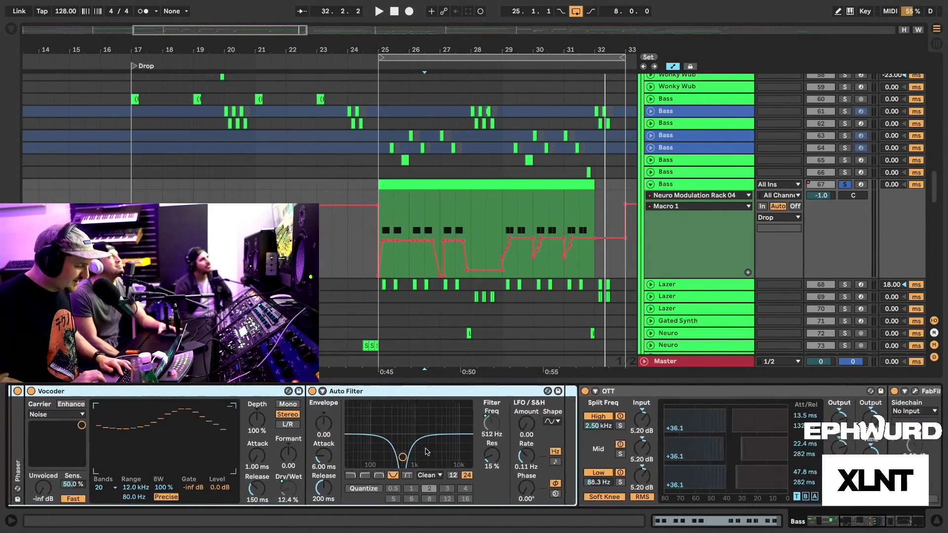
pyautogui.doubleClick(369, 449)
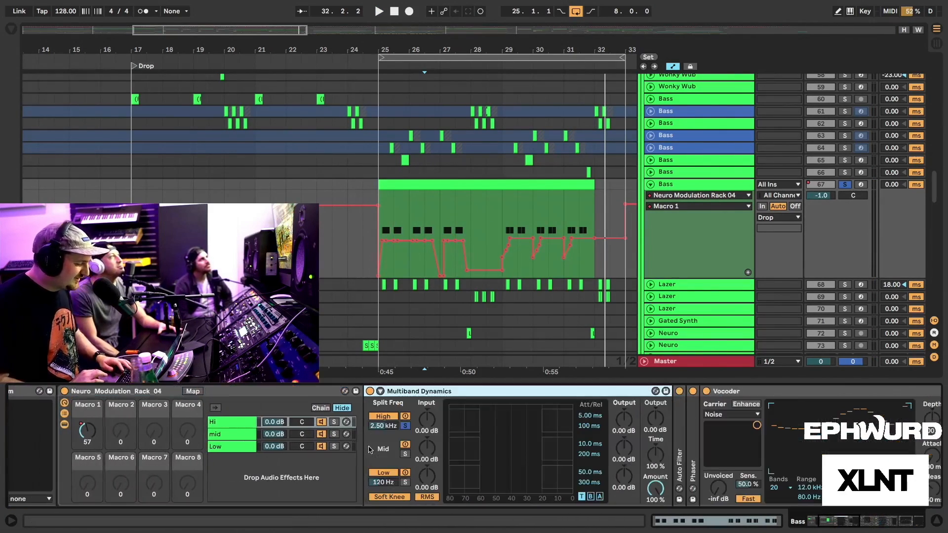
pyautogui.hscroll(1, 566, 433)
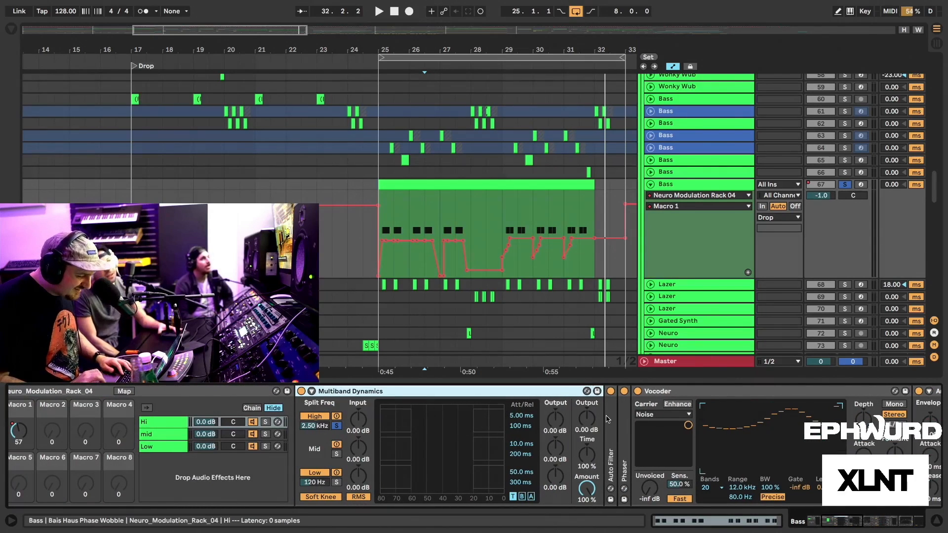
pyautogui.doubleClick(611, 464)
pyautogui.hscroll(2, 776, 428)
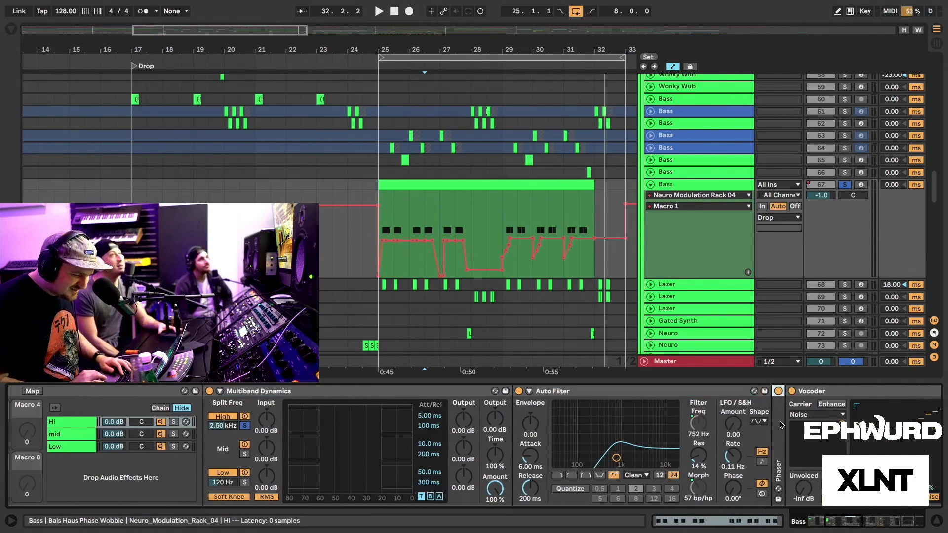
pyautogui.doubleClick(777, 428)
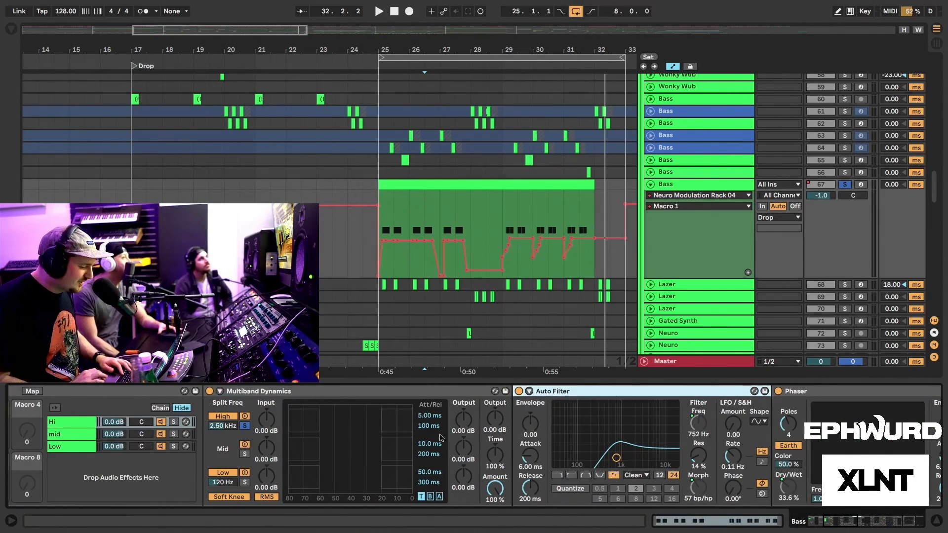
# Try Macro 1 at values such as 69, 18 and 85, checking Auto Filter, Phaser and Vocoder, and re-enable its automation.
pyautogui.hscroll(-3, 441, 438)
pyautogui.moveTo(61, 435); pyautogui.dragTo(60, 423)
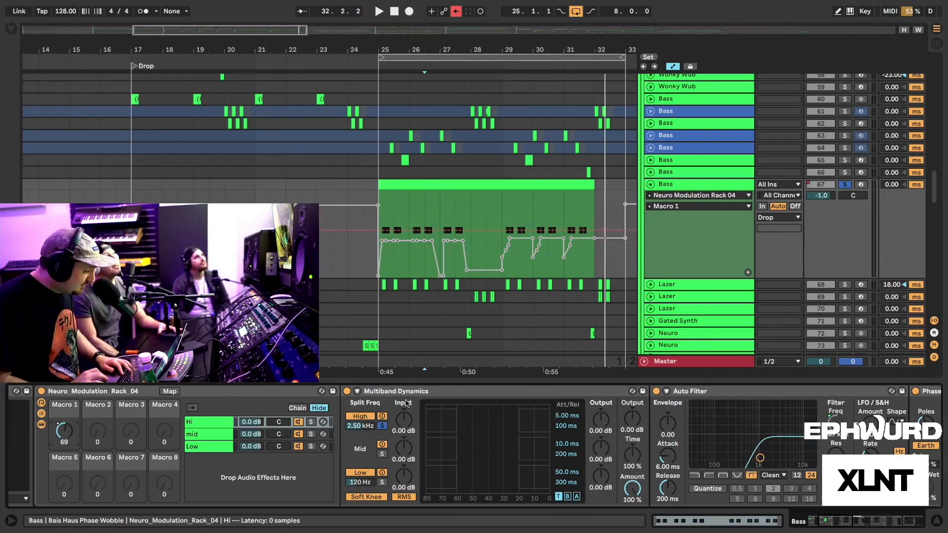
pyautogui.hscroll(10, 383, 428)
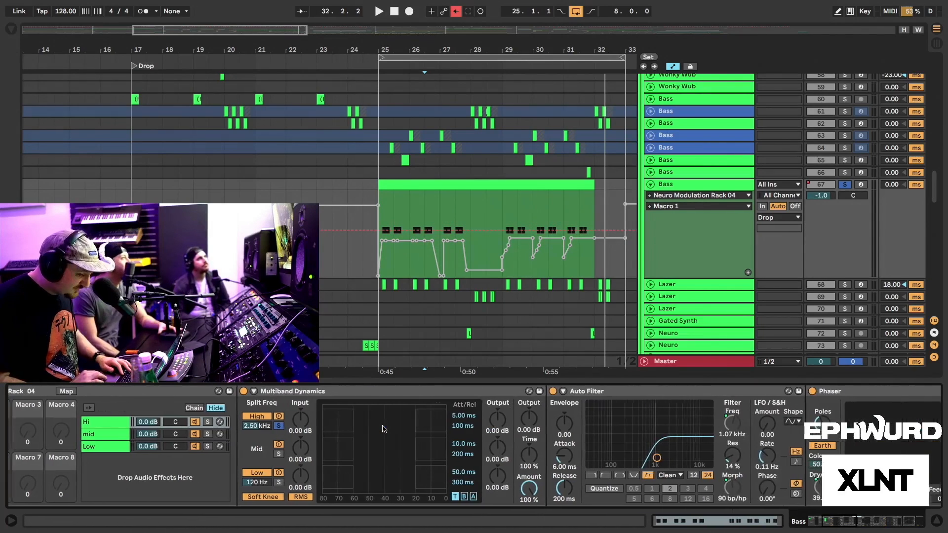
pyautogui.hscroll(-10, 570, 453)
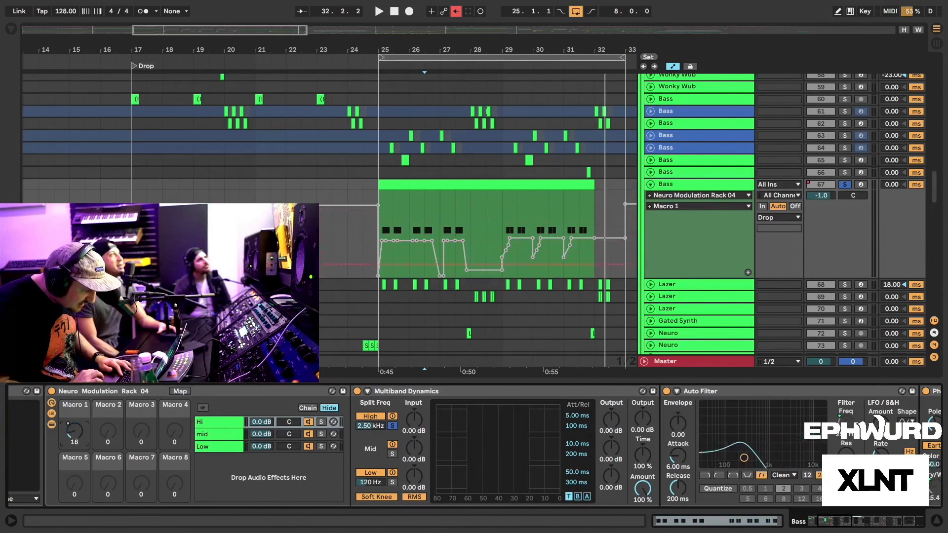
pyautogui.hscroll(10, 472, 493)
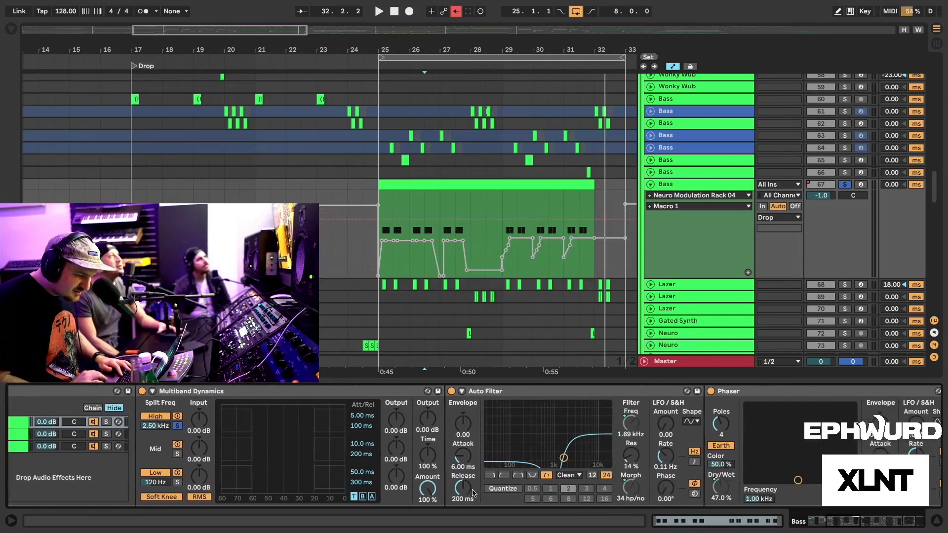
pyautogui.hscroll(3, 667, 429)
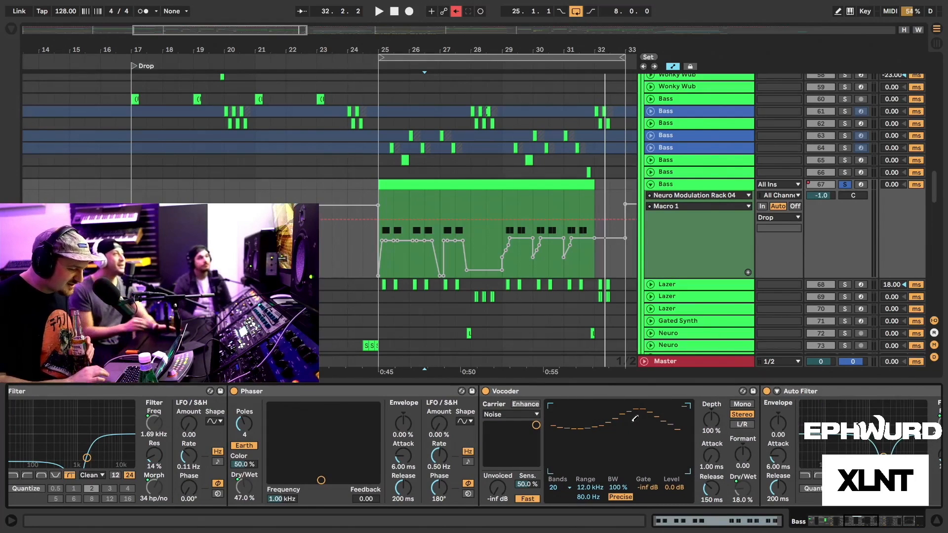
pyautogui.hscroll(1, 635, 419)
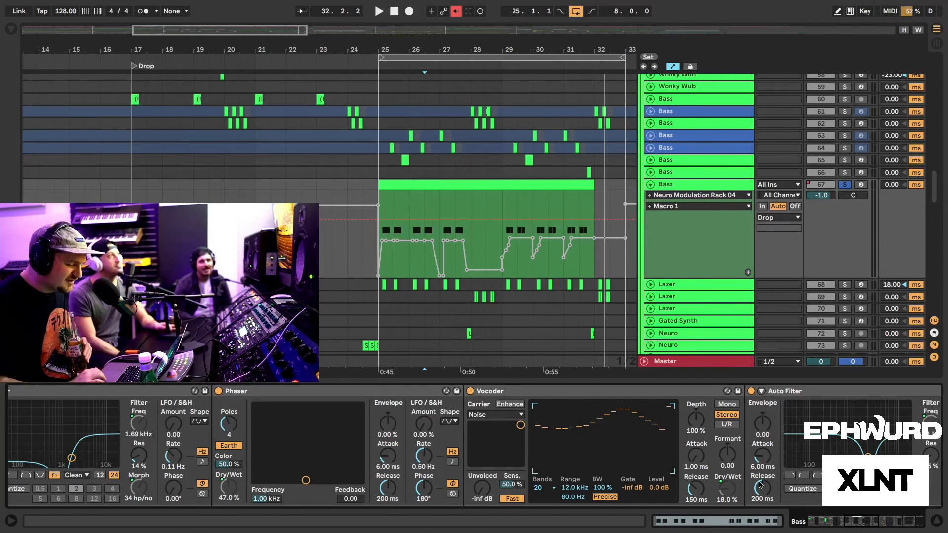
pyautogui.hscroll(5, 751, 476)
pyautogui.hscroll(-10, 767, 489)
pyautogui.hscroll(-3, 766, 489)
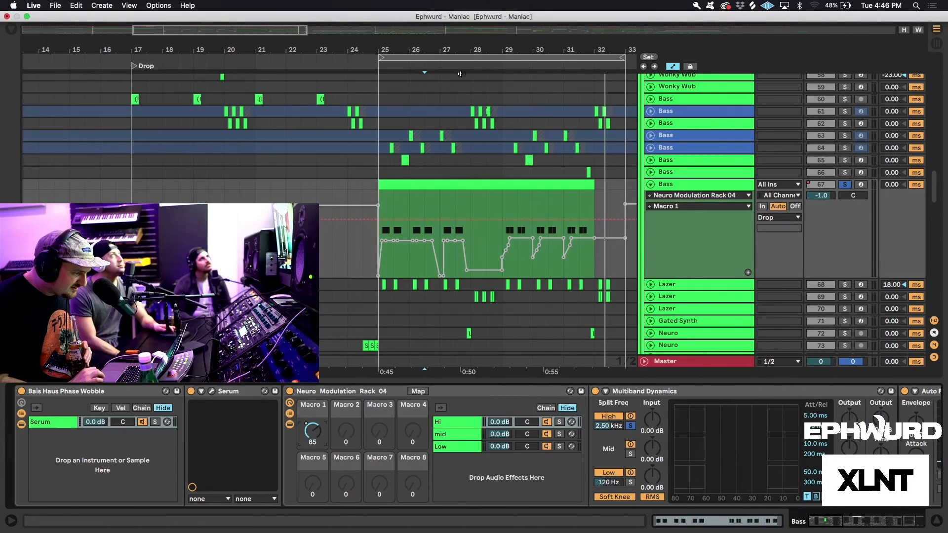
pyautogui.click(456, 11)
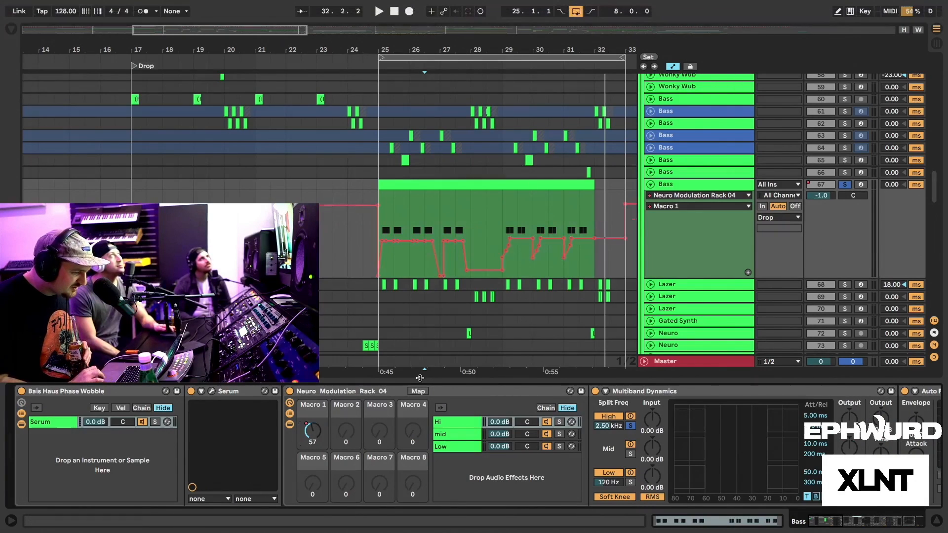
# Fold the Neuro Modulation Rack, unfold the EQ Eight following FabFilter Saturn, and examine both EQ Eight curves.
pyautogui.doubleClick(421, 392)
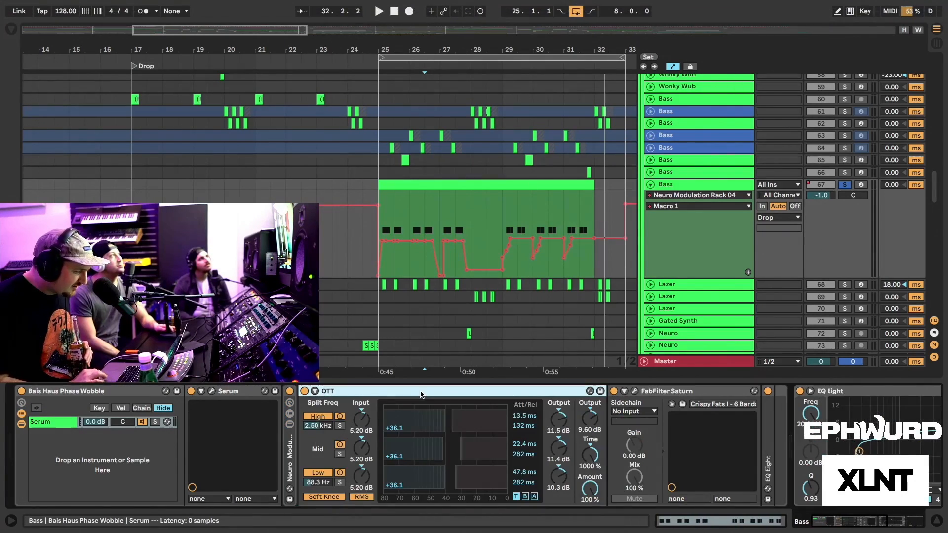
pyautogui.click(770, 435)
pyautogui.doubleClick(773, 435)
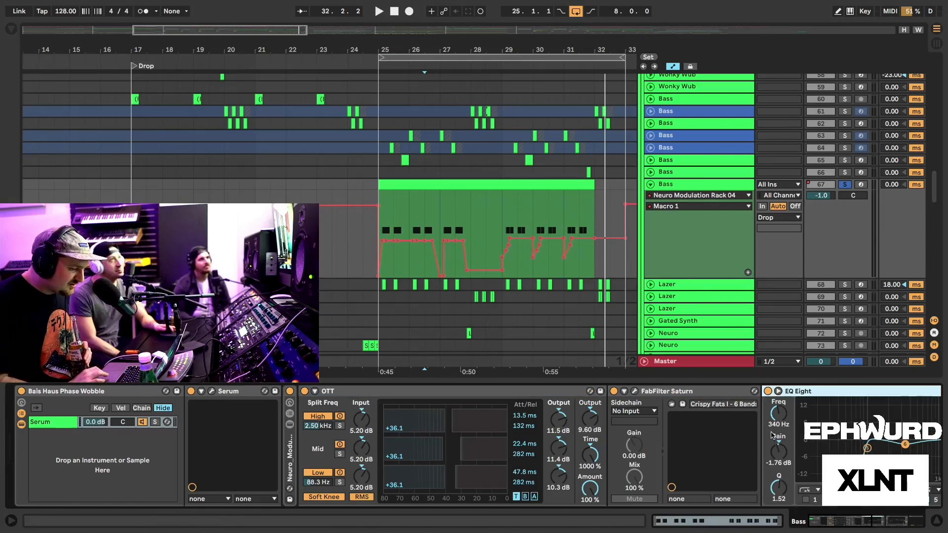
pyautogui.hscroll(10, 773, 434)
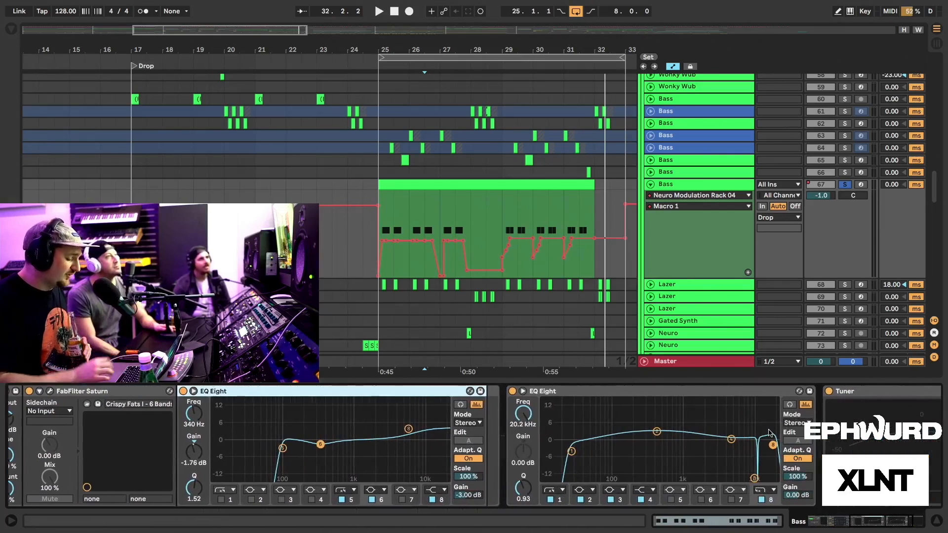
# Look through the rest of the Bass track's device chain, past both EQ Eights to the Tuner.
pyautogui.hscroll(2, 649, 444)
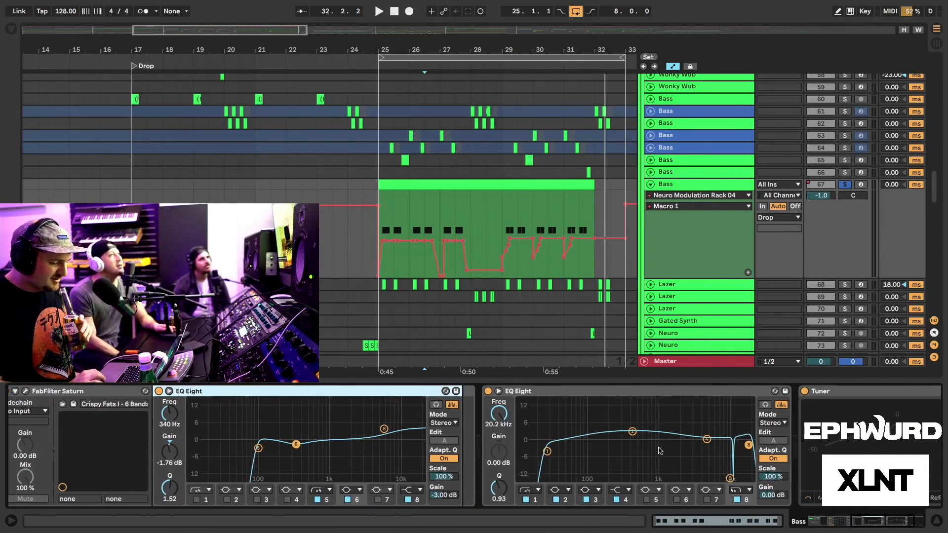
pyautogui.hscroll(5, 660, 451)
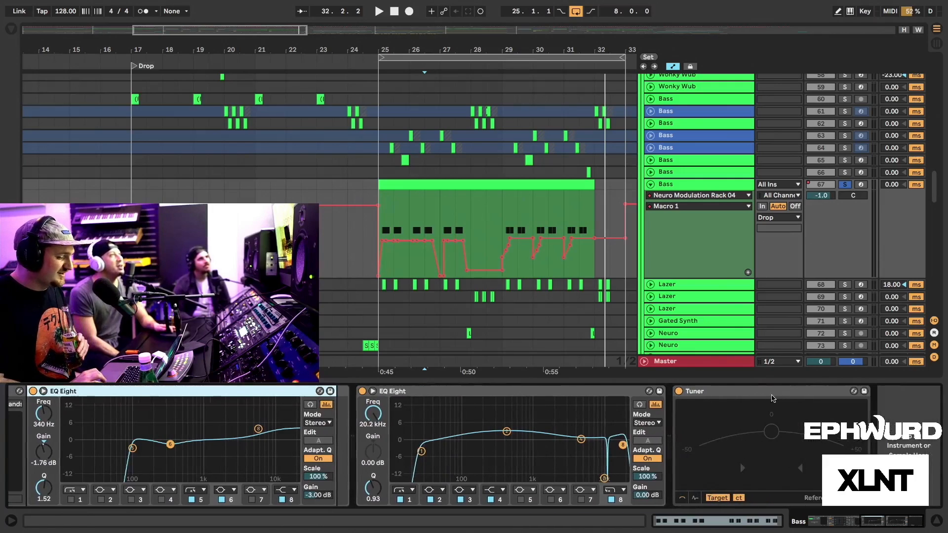
pyautogui.click(777, 399)
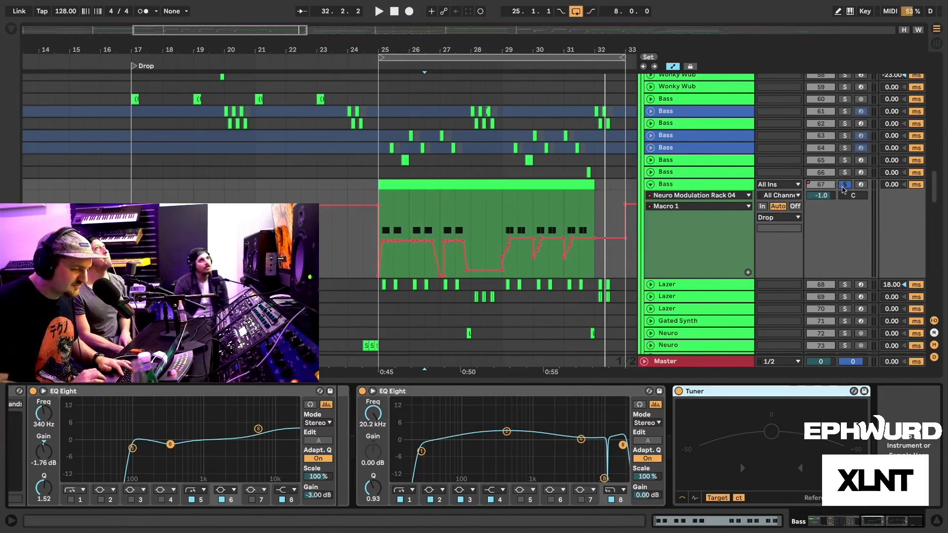
# Unsolo Bass track 67, select its clip at bar 25 and fold the track.
pyautogui.click(846, 186)
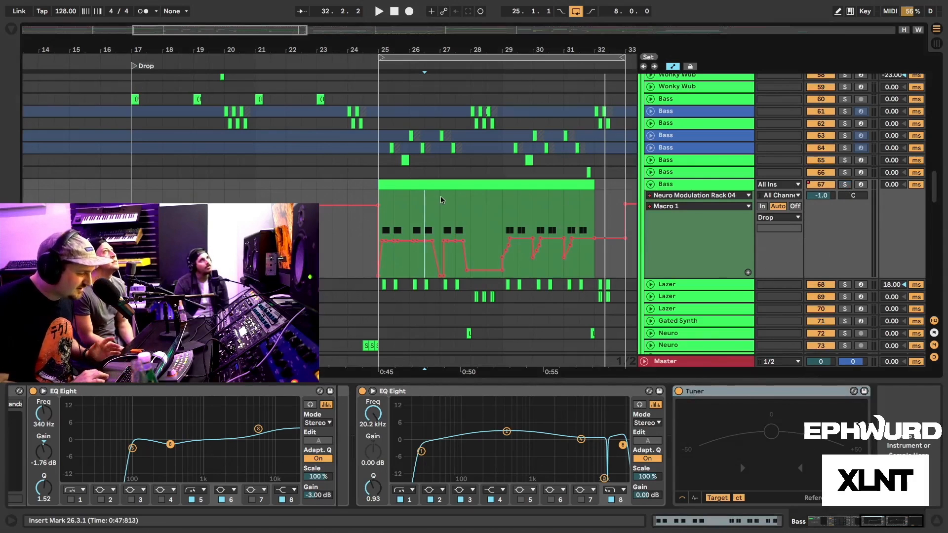
pyautogui.hscroll(2, 441, 200)
pyautogui.scroll(-1, 441, 200)
pyautogui.click(408, 179)
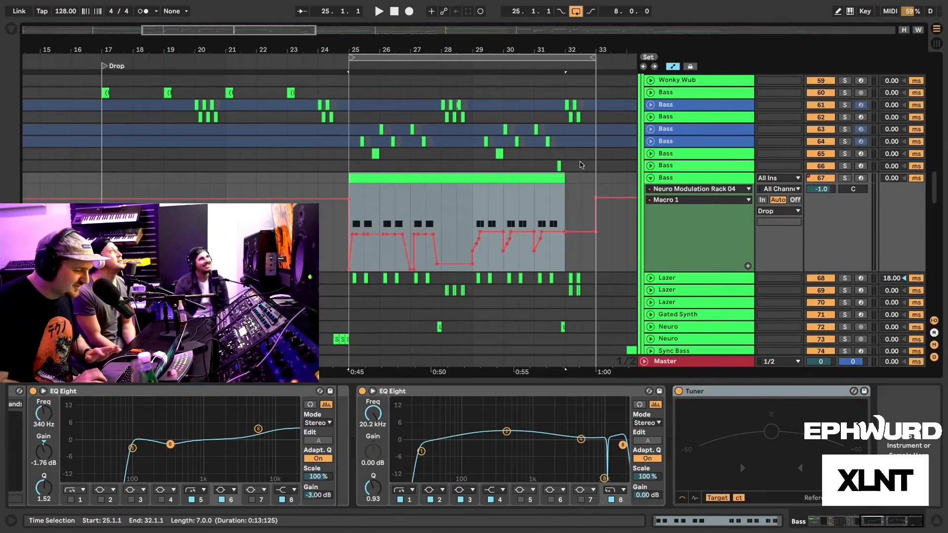
pyautogui.click(650, 178)
# Turn off the arrangement loop with the Drop and Bridge sections both in view.
pyautogui.moveTo(382, 51); pyautogui.dragTo(280, 51)
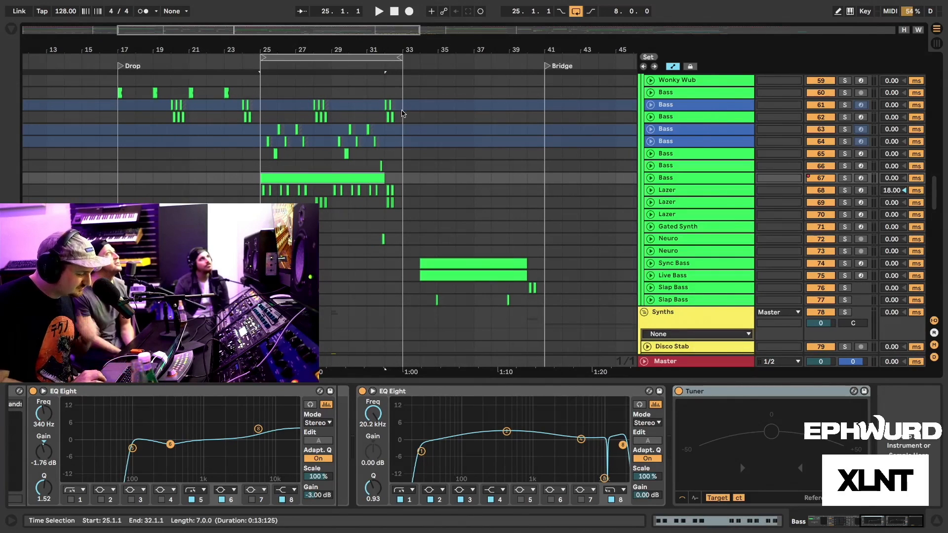
pyautogui.scroll(2, 403, 114)
pyautogui.click(576, 11)
# Play the arrangement into the Bridge section and look over the tracks to locate its bass parts.
pyautogui.scroll(8, 473, 175)
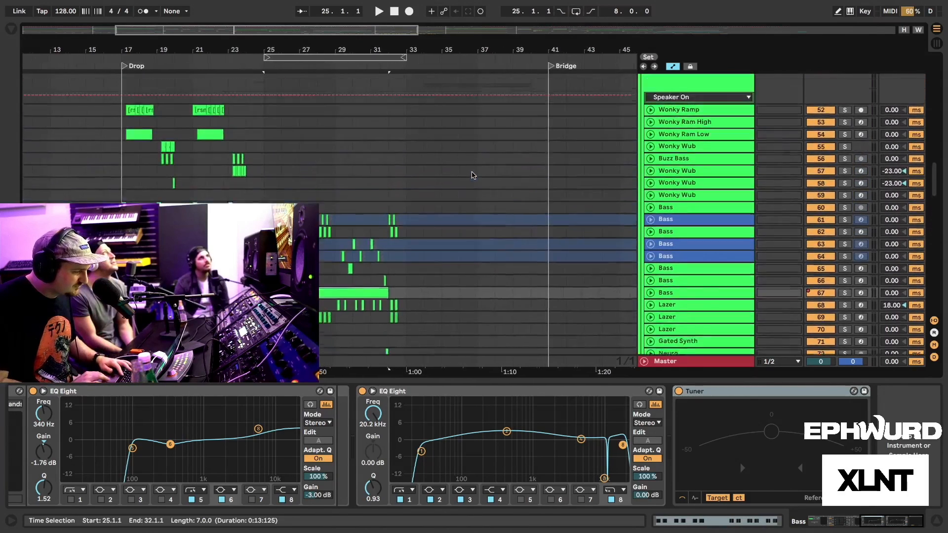
pyautogui.scroll(7, 473, 174)
pyautogui.scroll(-10, 473, 175)
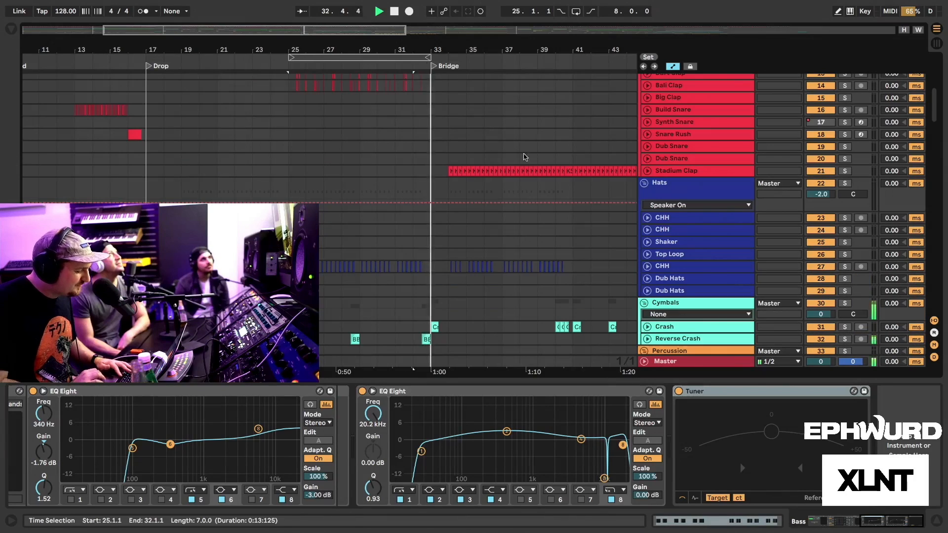
pyautogui.scroll(-2, 553, 167)
pyautogui.scroll(-15, 553, 170)
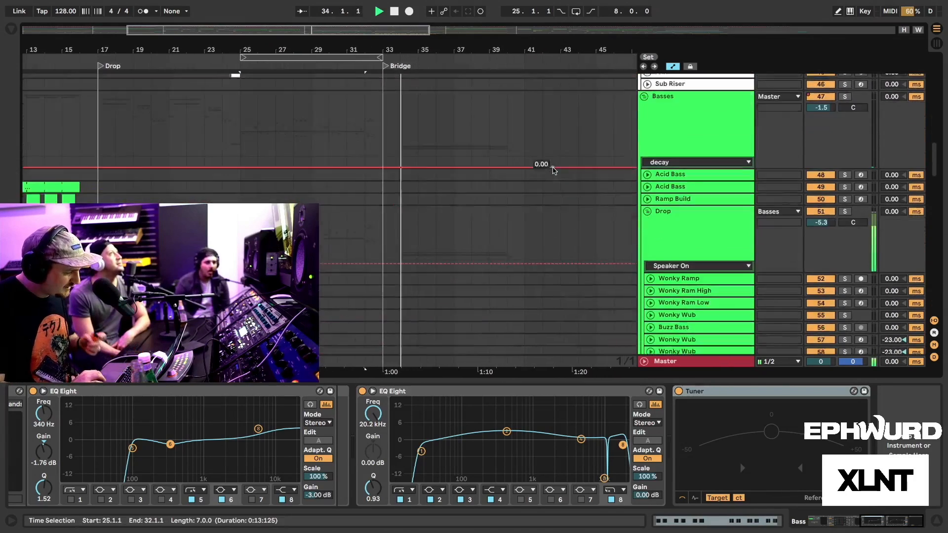
pyautogui.scroll(-8, 555, 171)
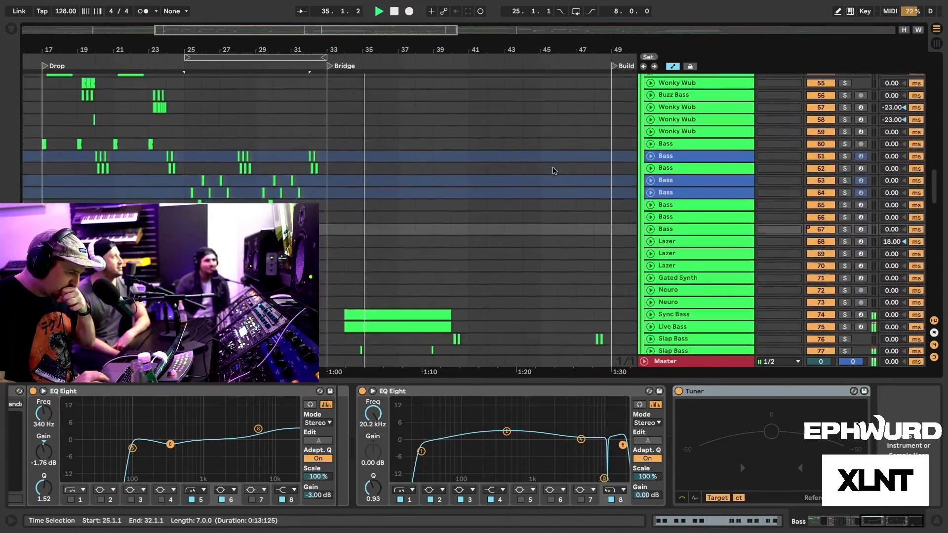
pyautogui.scroll(-1, 549, 171)
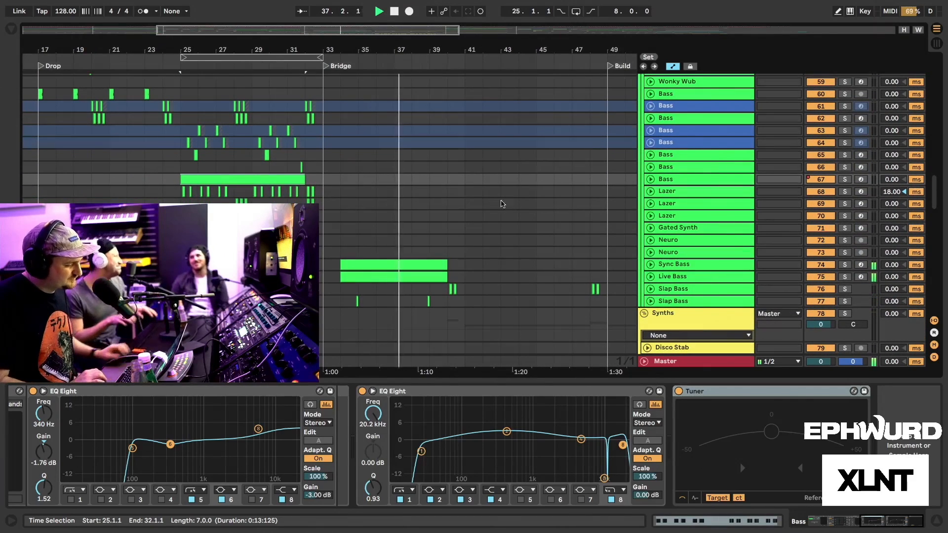
pyautogui.scroll(-2, 496, 228)
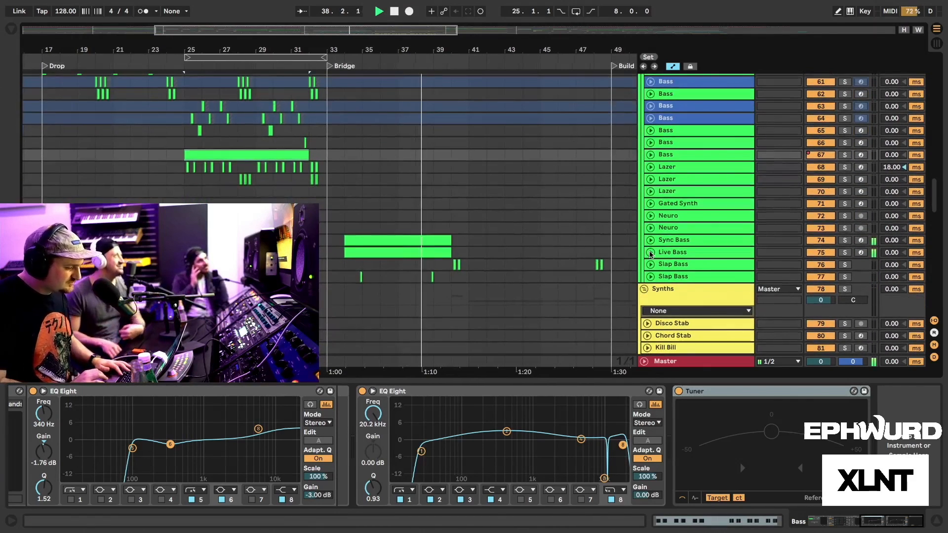
# Unfold the Live Bass track and select its clip in the Bridge section.
pyautogui.click(651, 252)
pyautogui.scroll(-2, 450, 224)
pyautogui.click(434, 217)
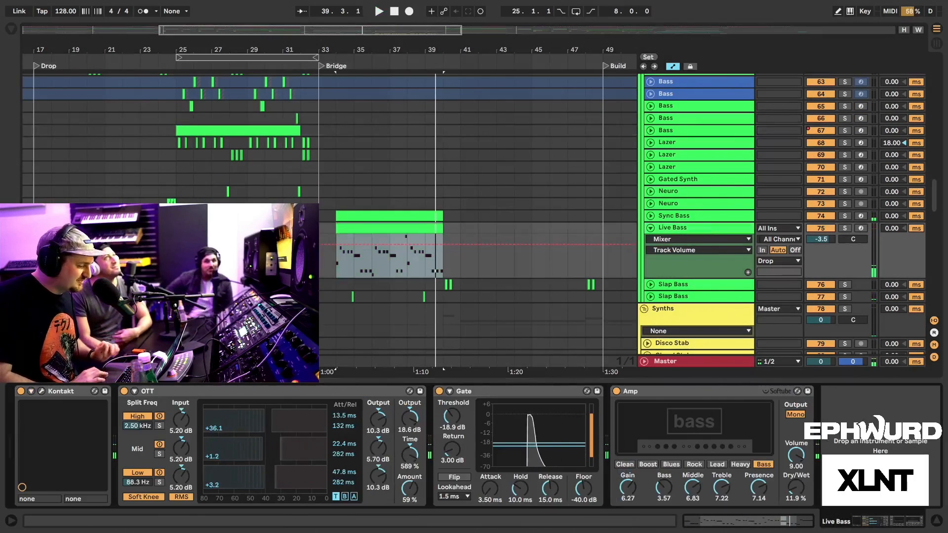
# Inspect the Live Bass track's Kontakt instrument, close its window, and point out the Amp and OTT devices.
pyautogui.click(41, 392)
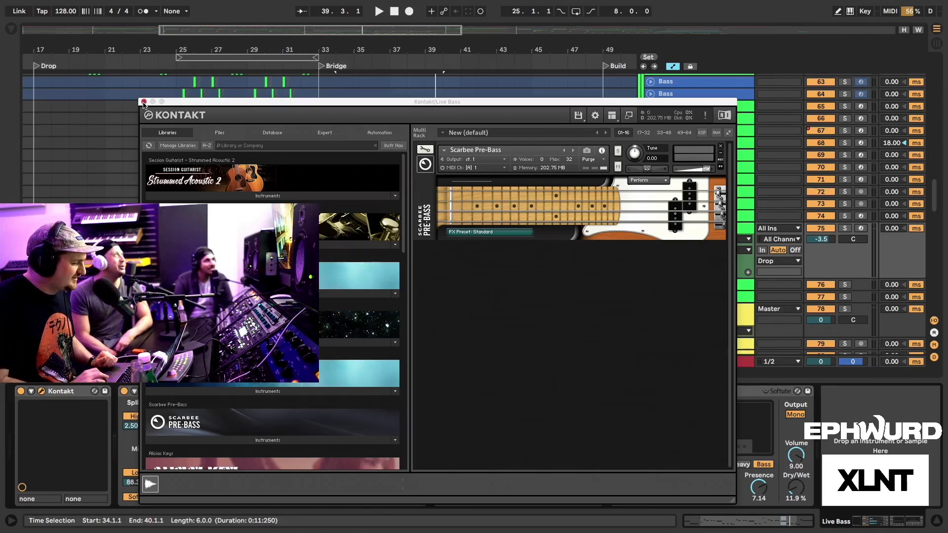
pyautogui.click(143, 102)
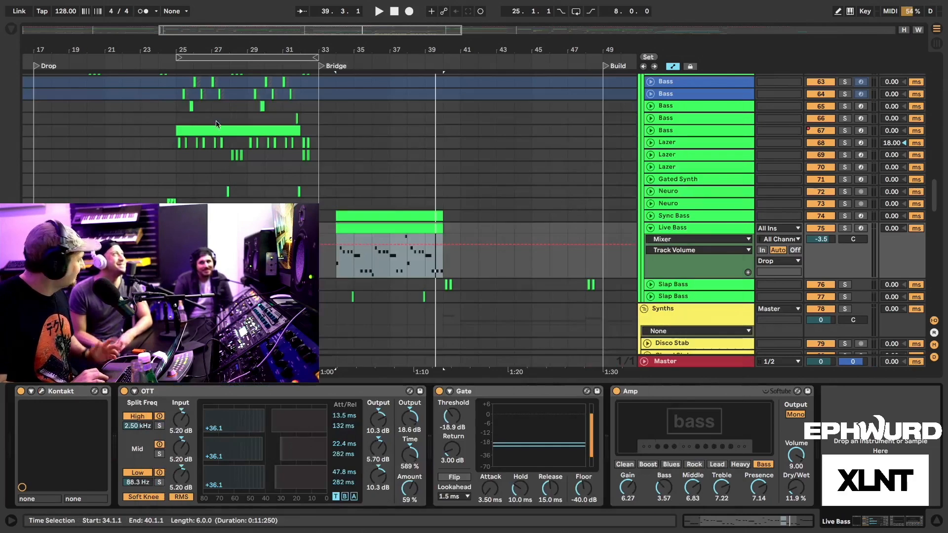
pyautogui.click(664, 395)
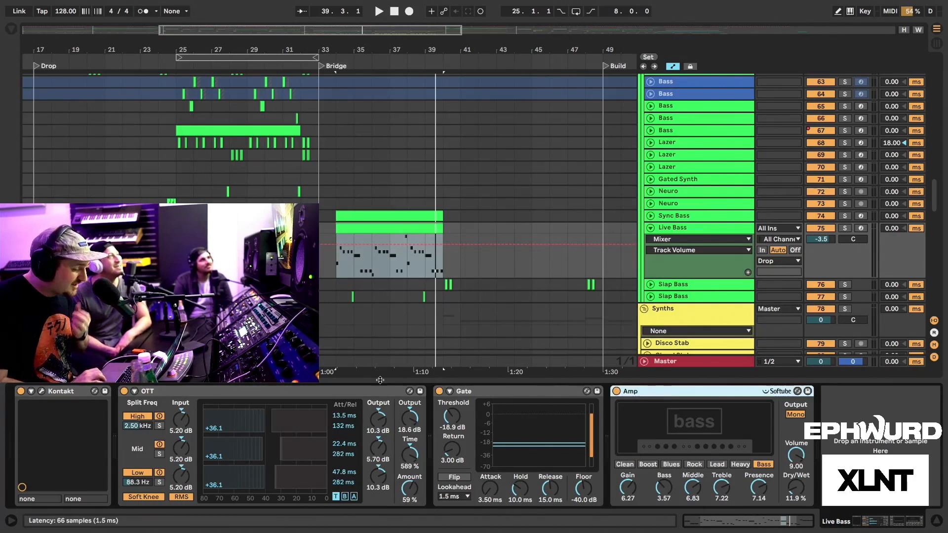
pyautogui.click(365, 392)
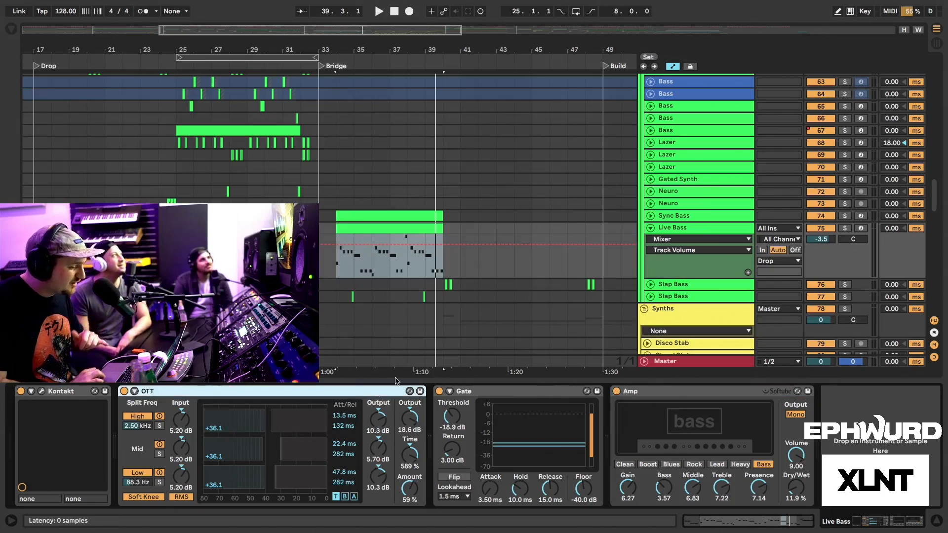
# Solo Live Bass and play its clip, comparing the sound with OTT bypassed and enabled, and highlight the Gate.
pyautogui.click(845, 229)
pyautogui.press('space')
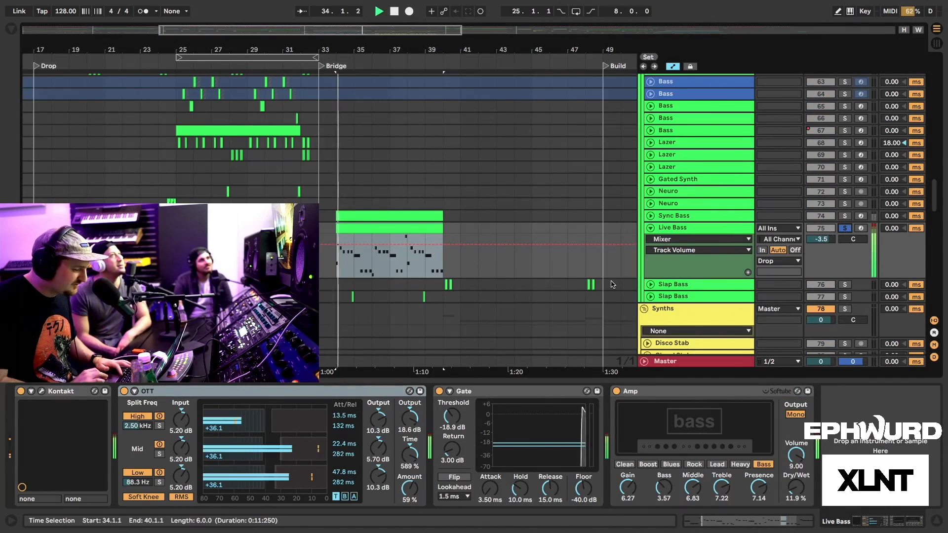
pyautogui.click(124, 391)
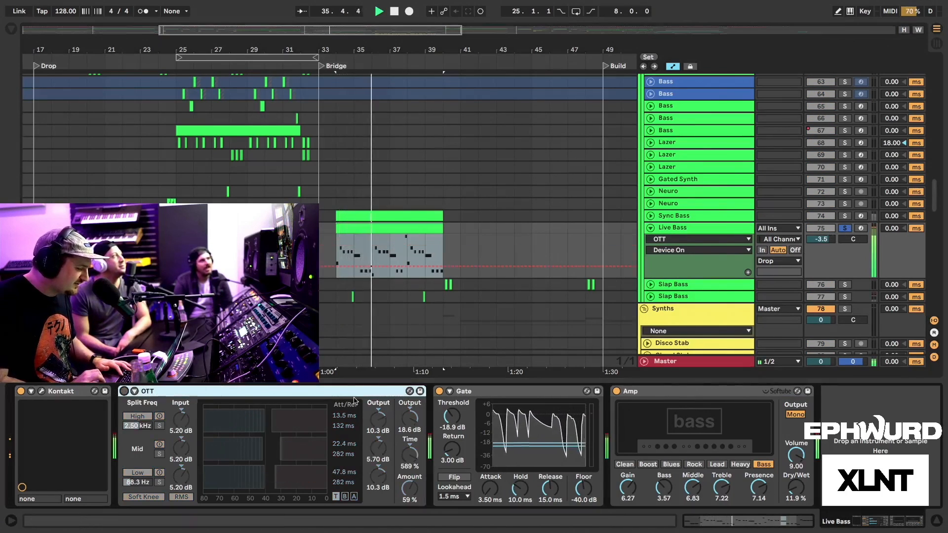
pyautogui.click(124, 391)
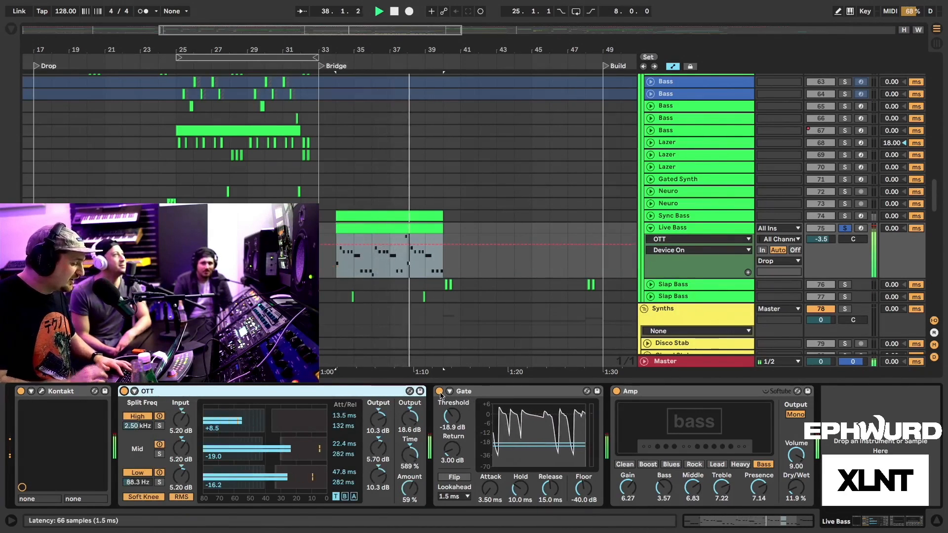
pyautogui.press('space')
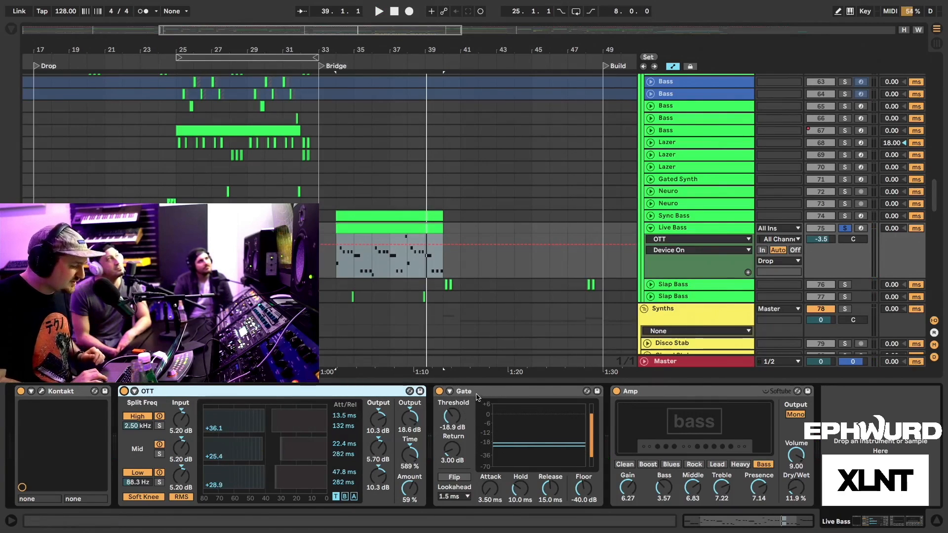
pyautogui.click(477, 396)
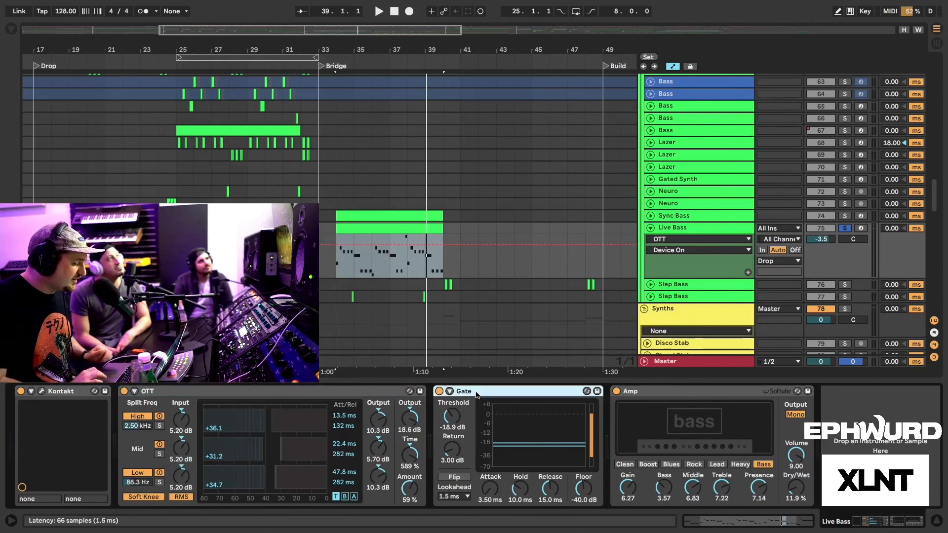
# Solo the Sync Bass track, unfold it and play its Bridge clip.
pyautogui.click(844, 216)
pyautogui.click(651, 216)
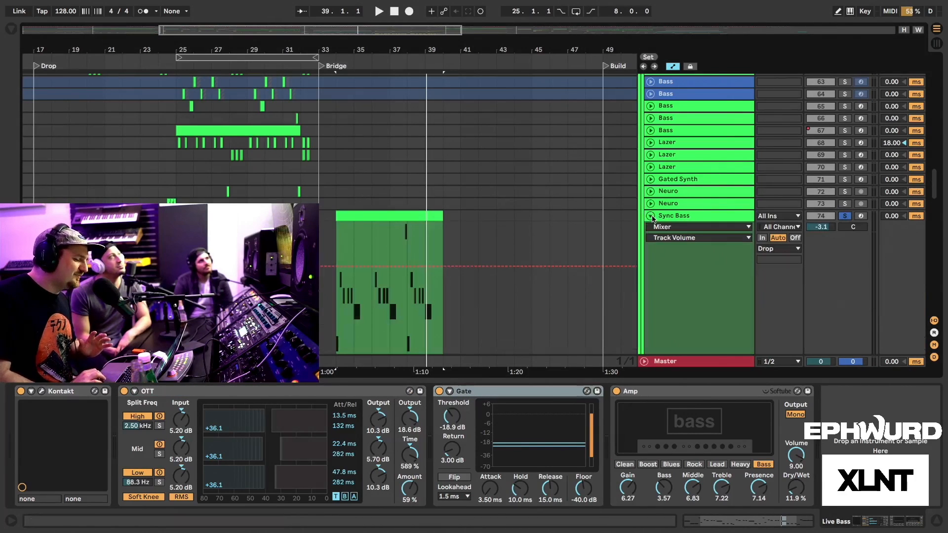
pyautogui.scroll(-5, 439, 207)
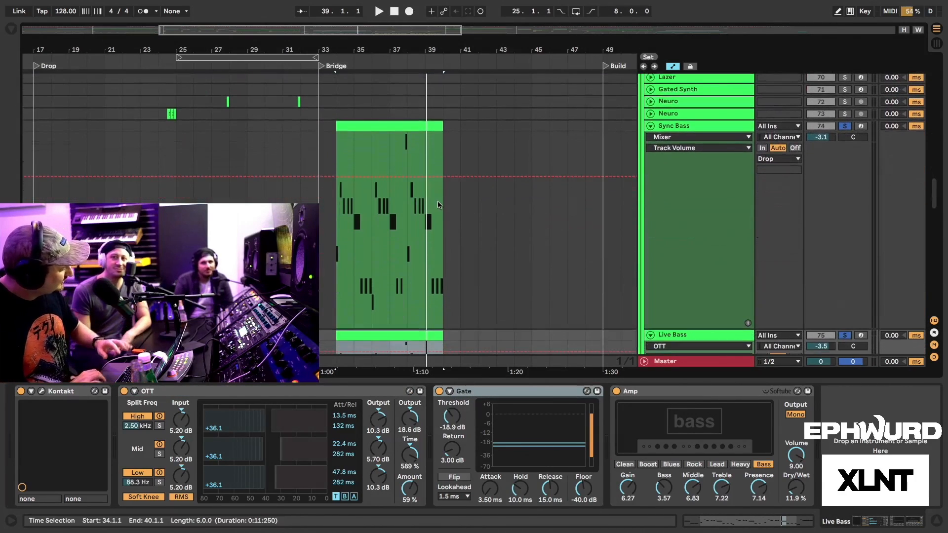
pyautogui.scroll(-2, 824, 283)
pyautogui.press('space')
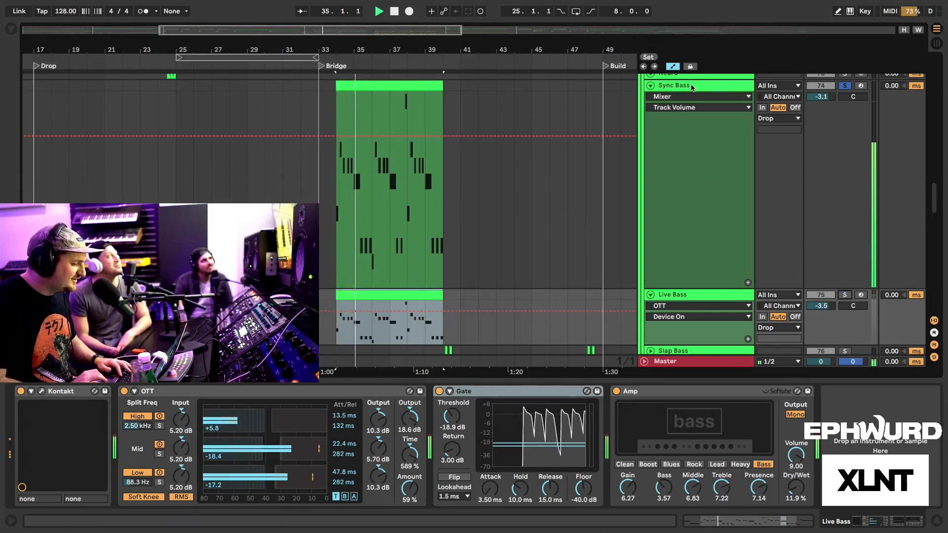
# Show the Sylenth1 FilterCtl Cutoff automation on the Sync Bass track and examine its curve up close.
pyautogui.click(675, 96)
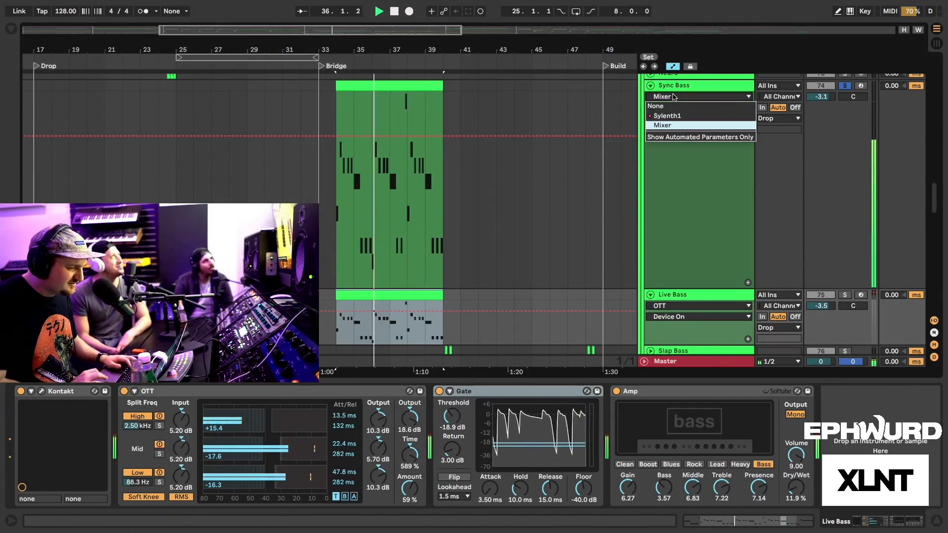
pyautogui.click(666, 118)
pyautogui.scroll(5, 375, 163)
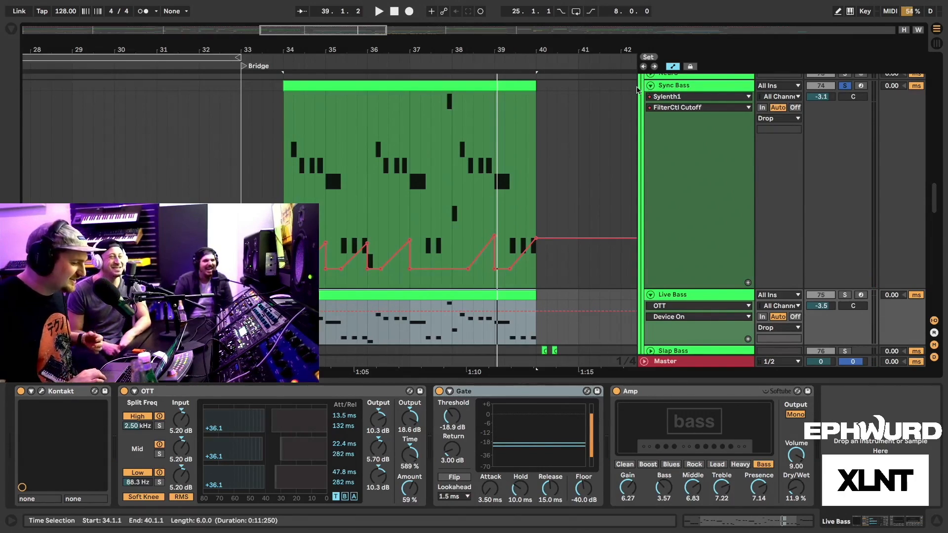
# Inspect the Sync Bass track's Sylenth1 patch in its plug-in window and close the window.
pyautogui.click(642, 90)
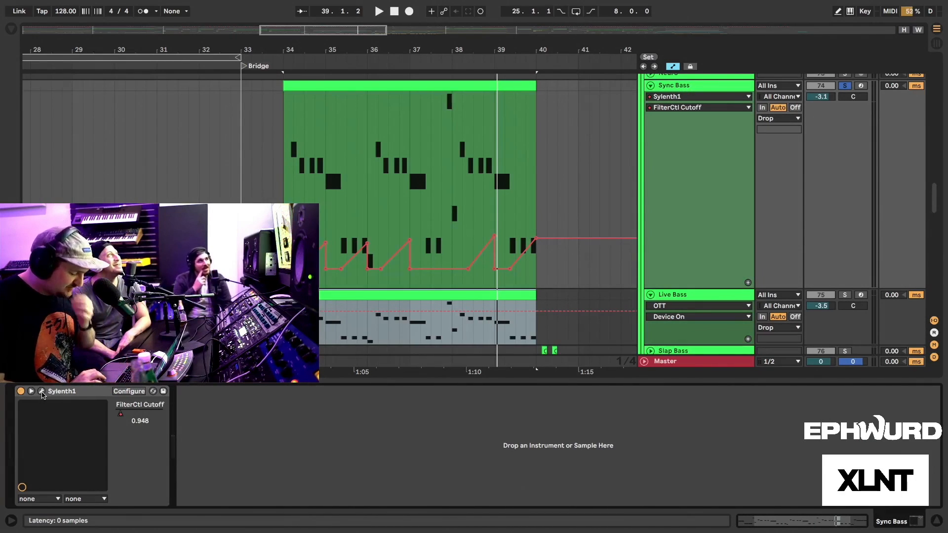
pyautogui.click(42, 393)
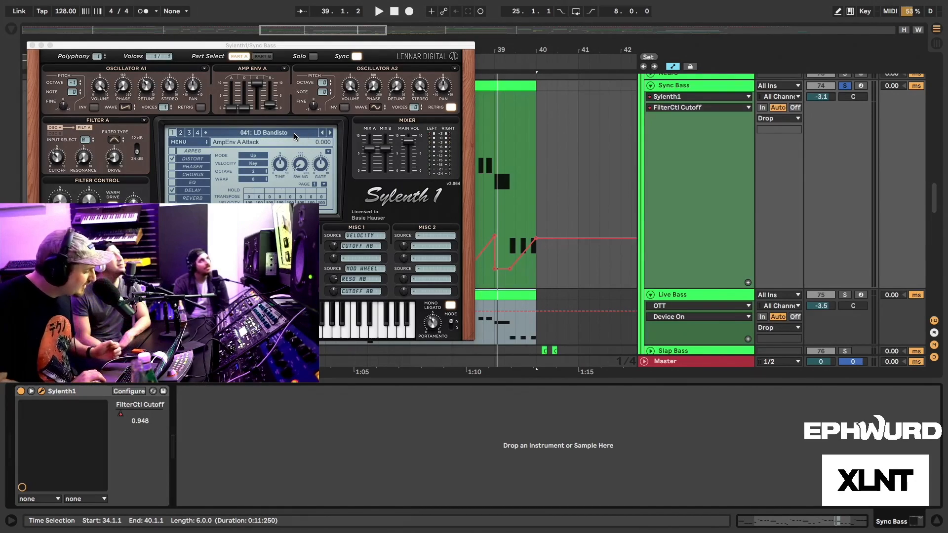
pyautogui.moveTo(227, 45); pyautogui.dragTo(392, 46)
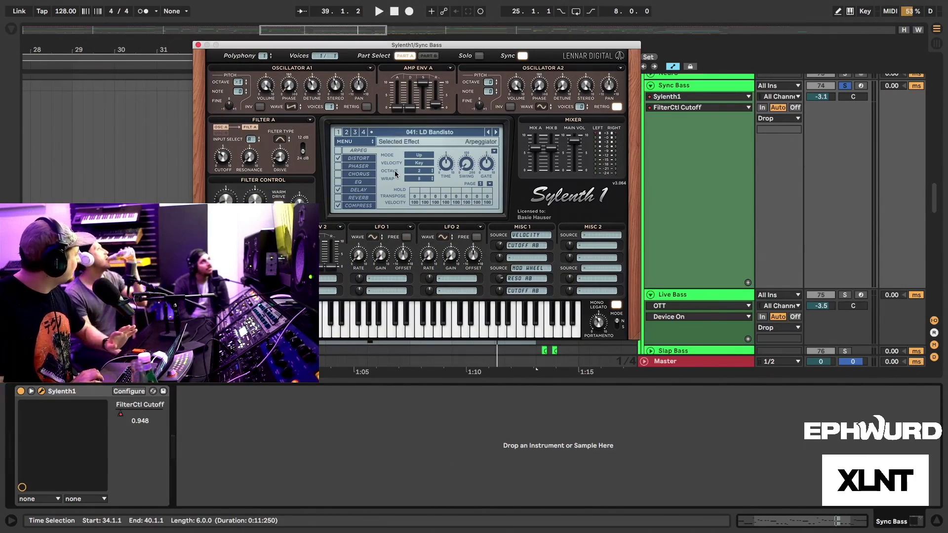
pyautogui.click(199, 45)
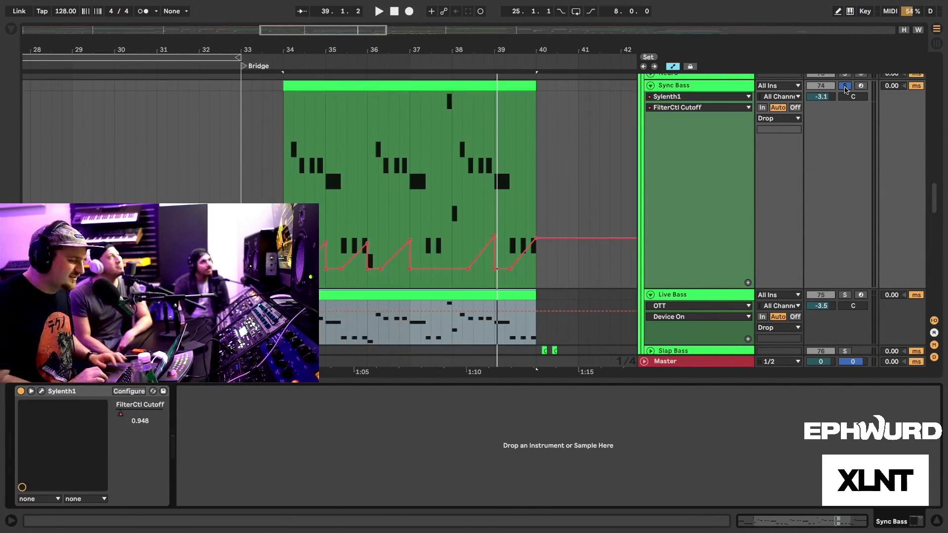
# Play Sync Bass and Live Bass soloed together, and unsolo and fold both tracks.
pyautogui.press('space')
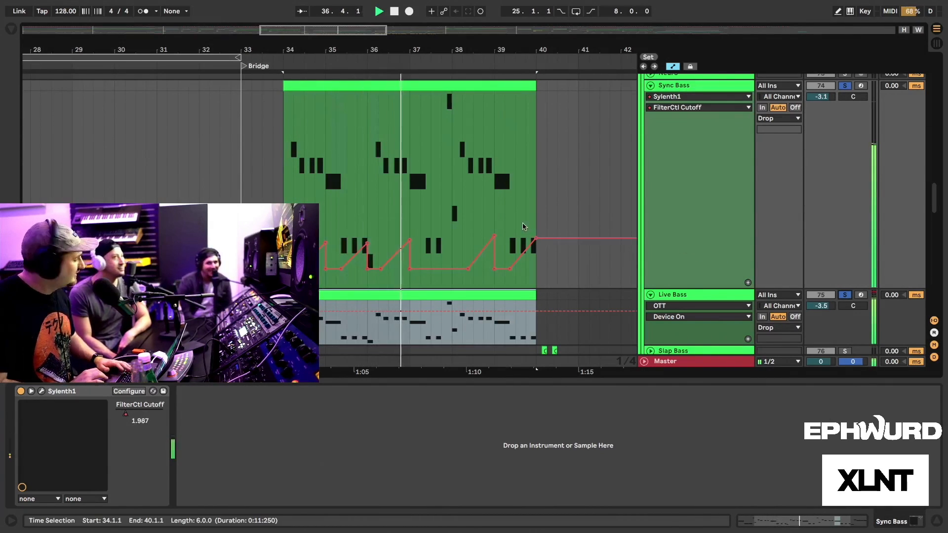
pyautogui.click(845, 86)
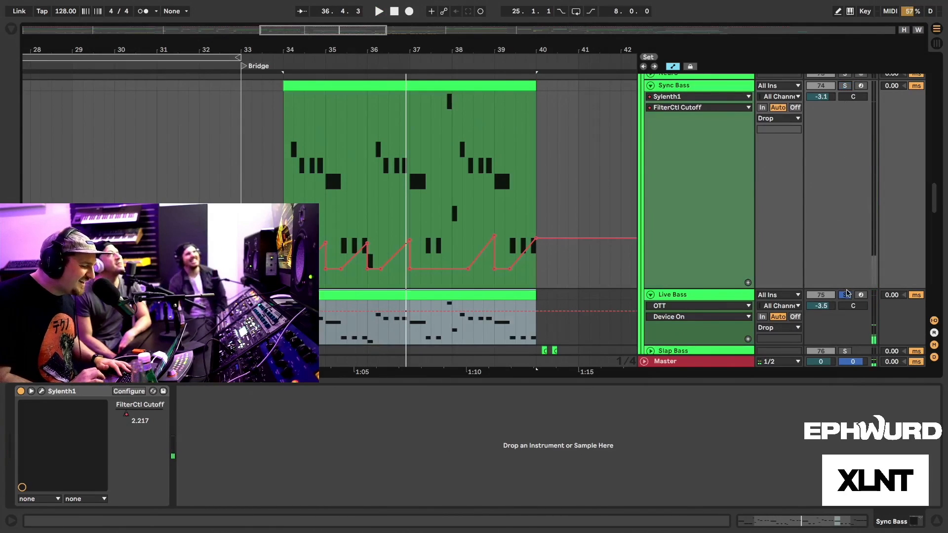
pyautogui.click(651, 294)
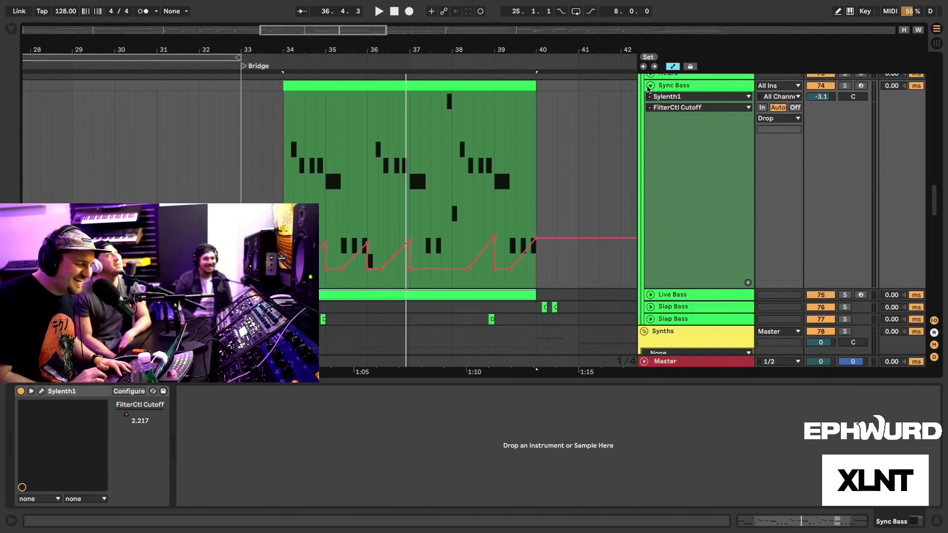
pyautogui.click(651, 85)
pyautogui.scroll(-5, 514, 181)
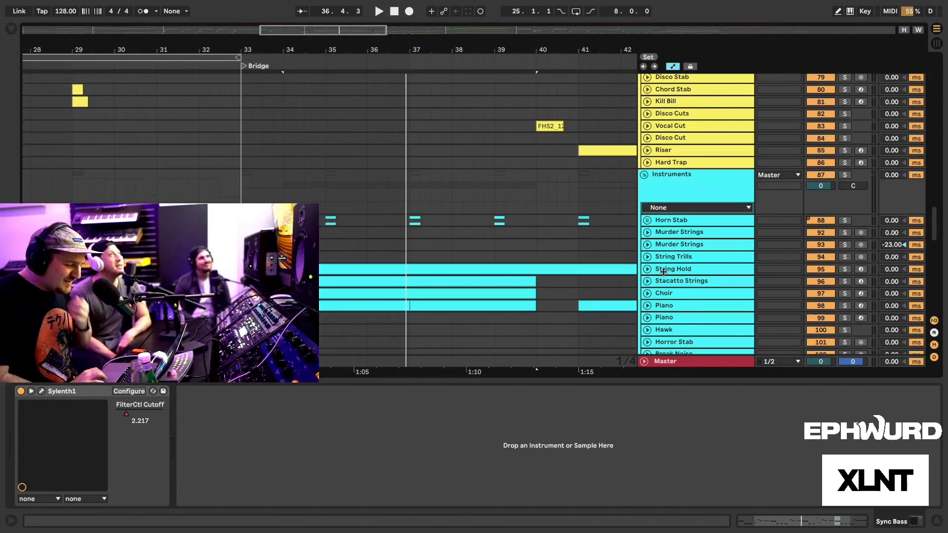
# Unfold the first Piano track and select its two adjoining Bridge clips, from bar 33 to bar 40.
pyautogui.click(647, 306)
pyautogui.scroll(-2, 332, 235)
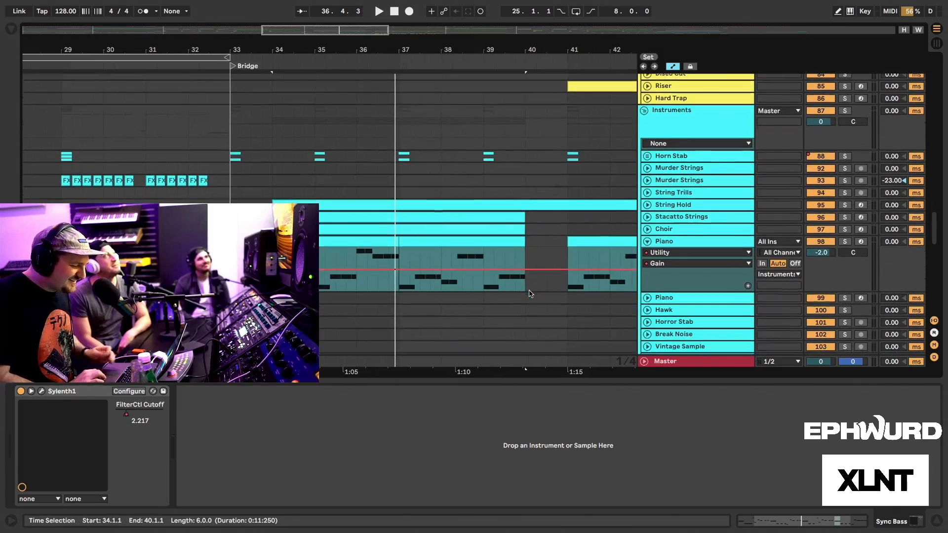
pyautogui.click(333, 239)
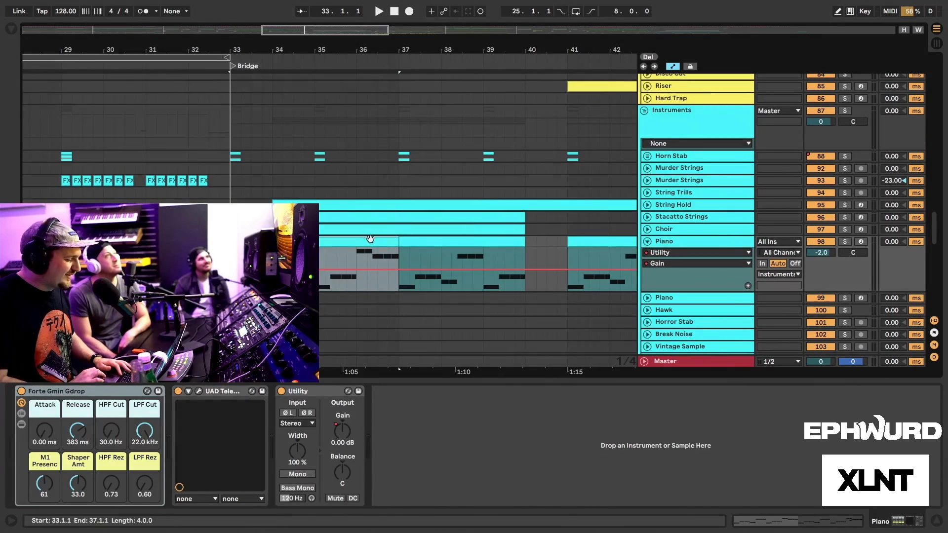
pyautogui.press('Right')
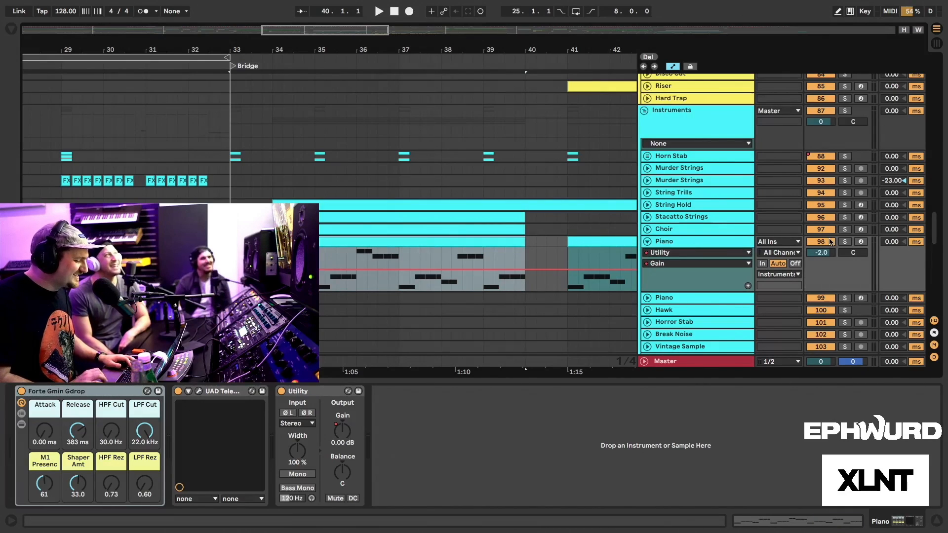
# Solo the Piano track, arm it for recording and enable the computer MIDI keyboard.
pyautogui.click(847, 241)
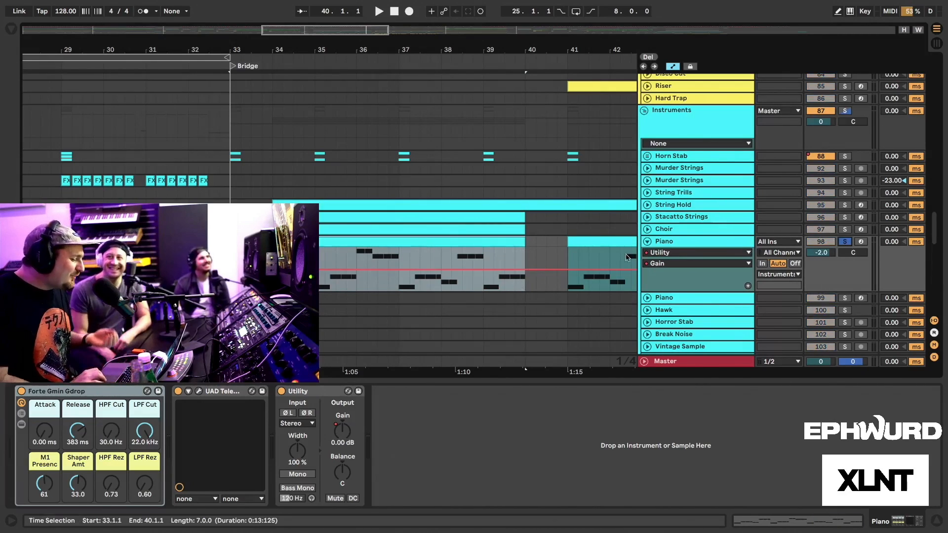
pyautogui.click(688, 242)
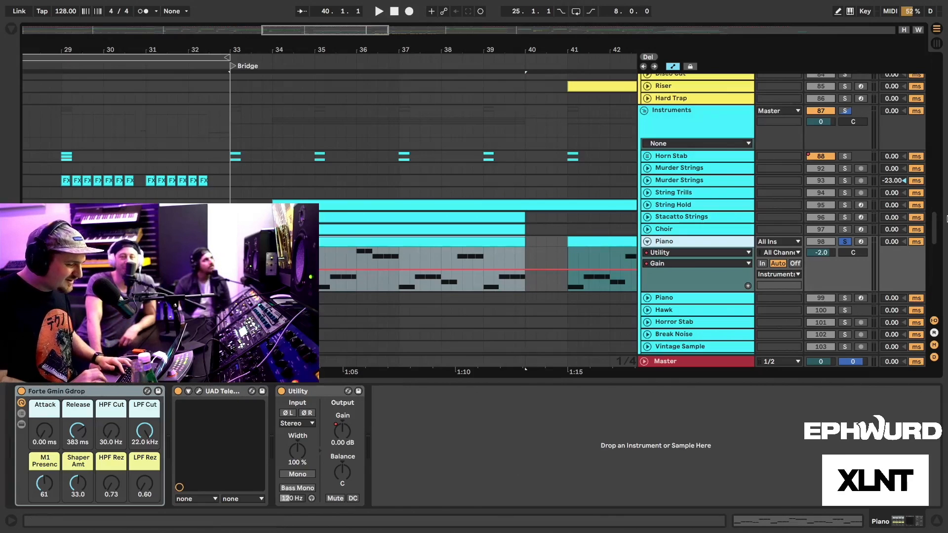
pyautogui.click(862, 242)
pyautogui.press('m')
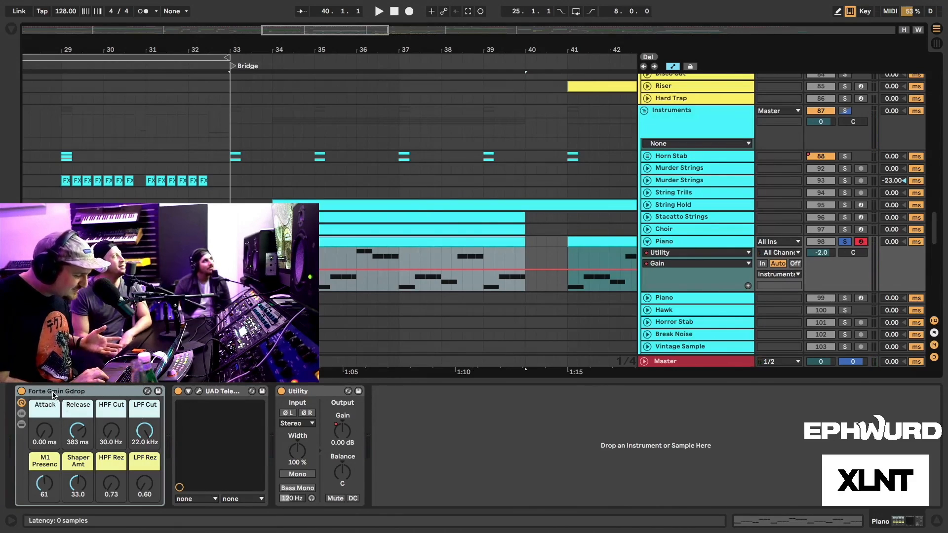
# Show the devices inside the Piano's Forte Gmin Gdrop rack, examine the chain and hide them again.
pyautogui.click(21, 426)
pyautogui.click(22, 426)
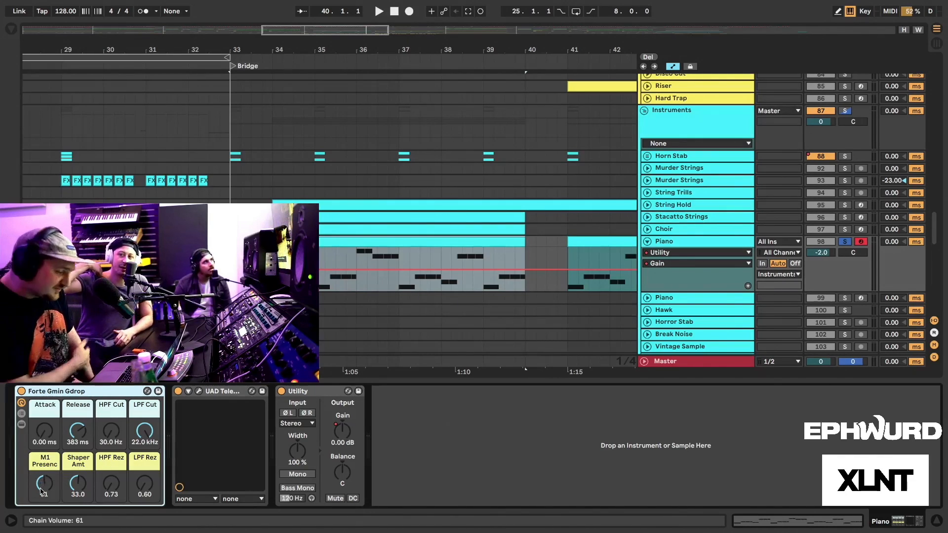
pyautogui.click(22, 425)
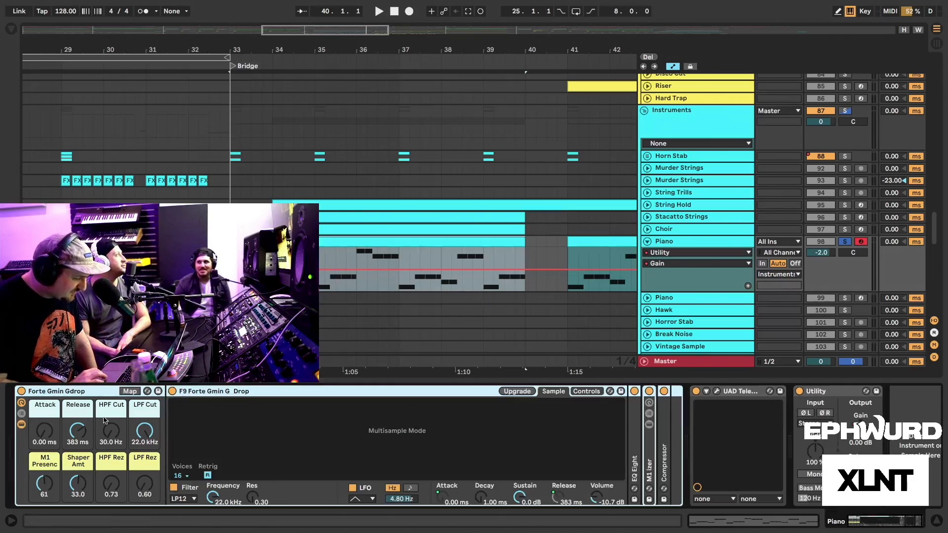
pyautogui.click(22, 425)
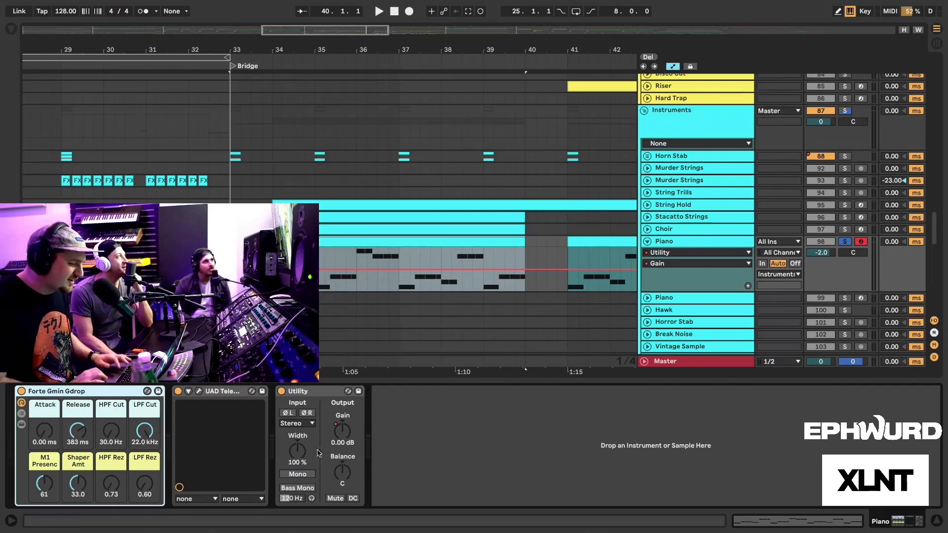
# Play the soloed Piano part, and set the arrangement loop to its first Bridge clip, four bars from bar 33.
pyautogui.press('space')
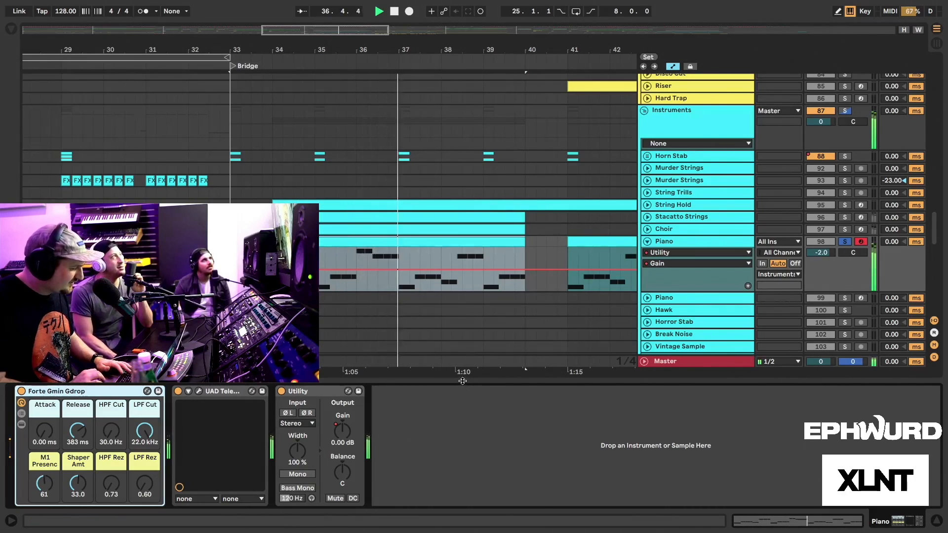
pyautogui.moveTo(462, 381); pyautogui.dragTo(445, 384)
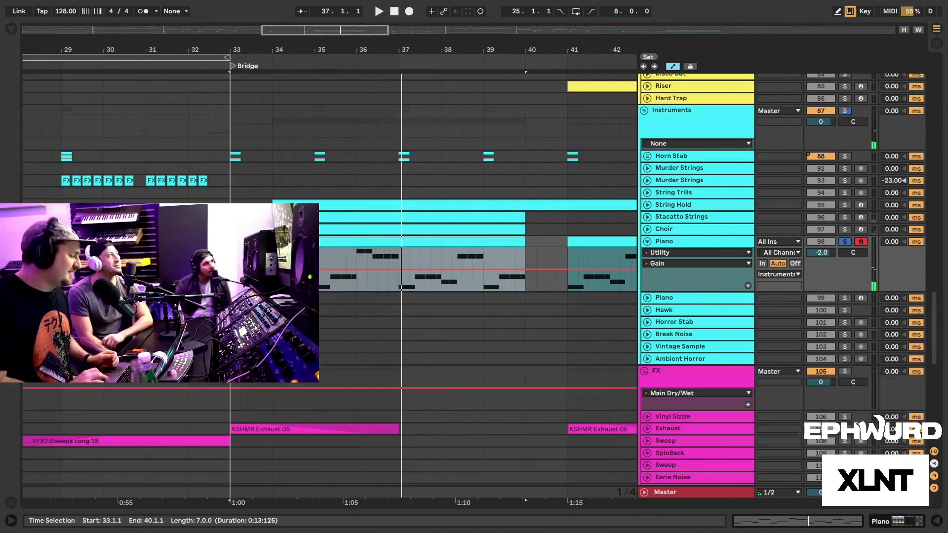
pyautogui.moveTo(230, 266); pyautogui.dragTo(396, 248)
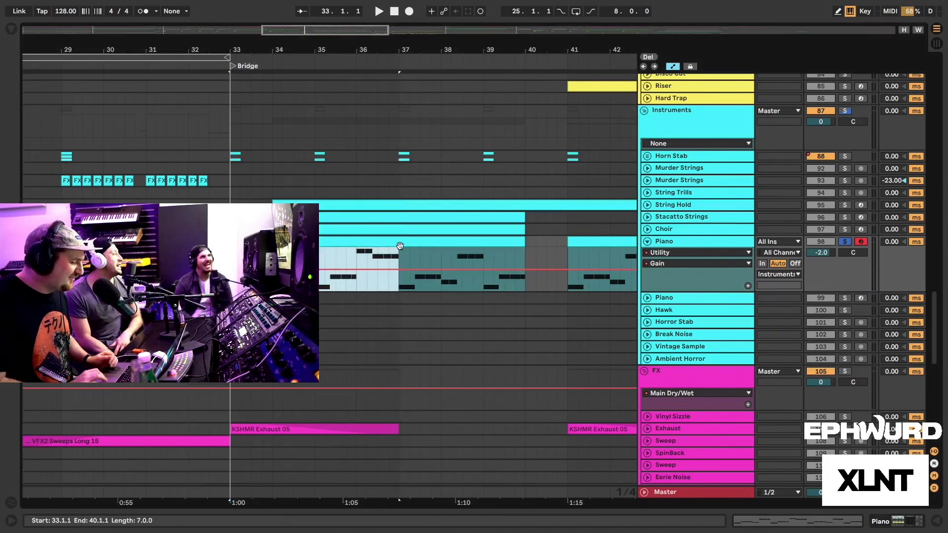
pyautogui.scroll(5, 343, 302)
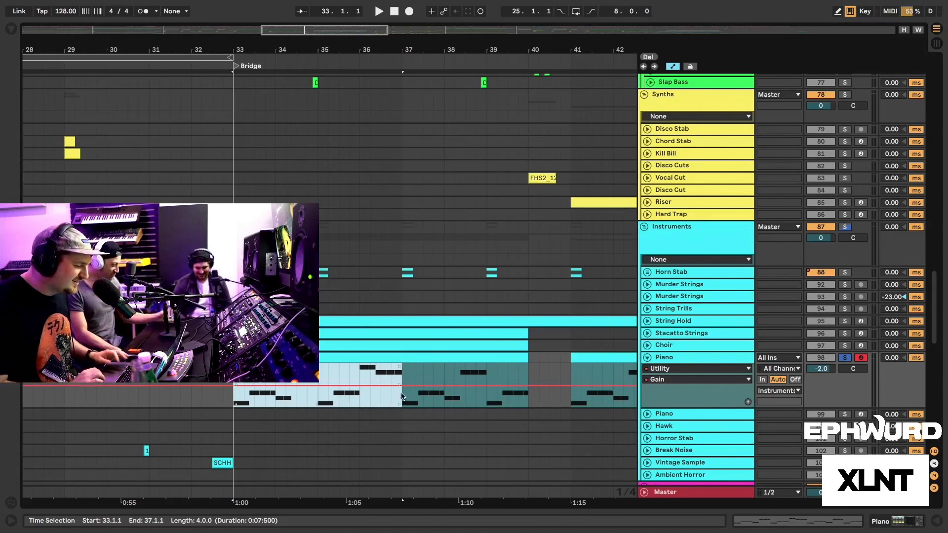
pyautogui.hotkey('ctrl', 'l')
# Play the start of the Bridge with the Piano and bass tracks soloed, and clear the solos.
pyautogui.scroll(5, 850, 261)
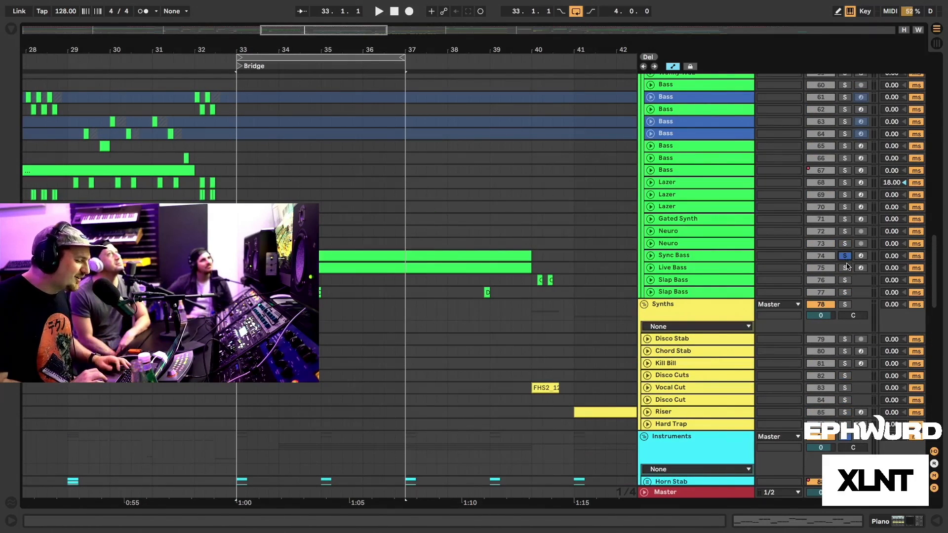
pyautogui.press('space')
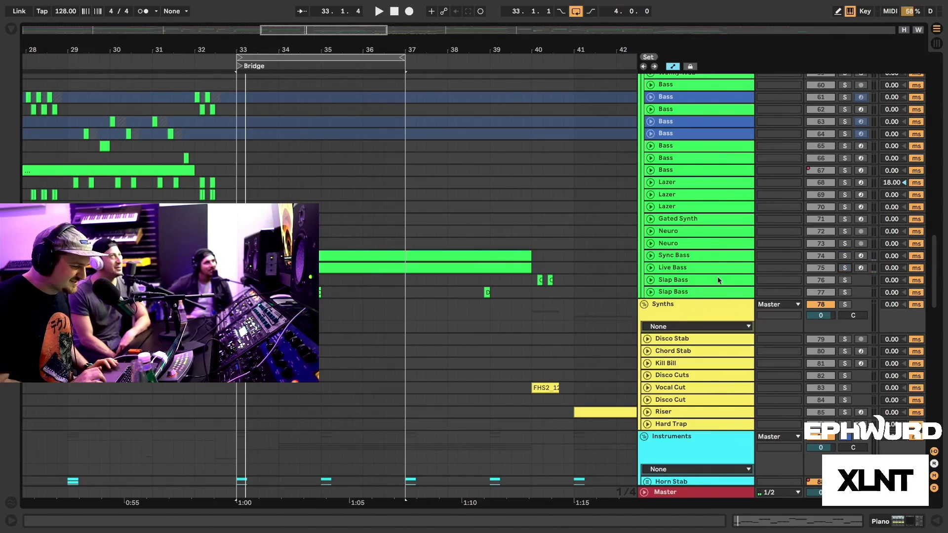
pyautogui.scroll(-10, 774, 280)
pyautogui.click(846, 343)
pyautogui.click(846, 344)
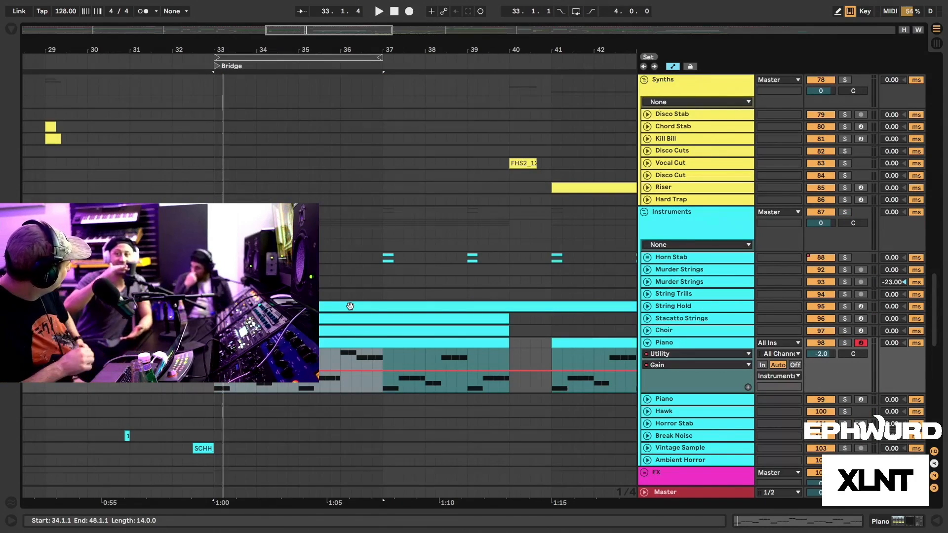
# Inspect the device chains of the Sync Bass and Live Bass tracks, and close the device view.
pyautogui.scroll(5, 344, 339)
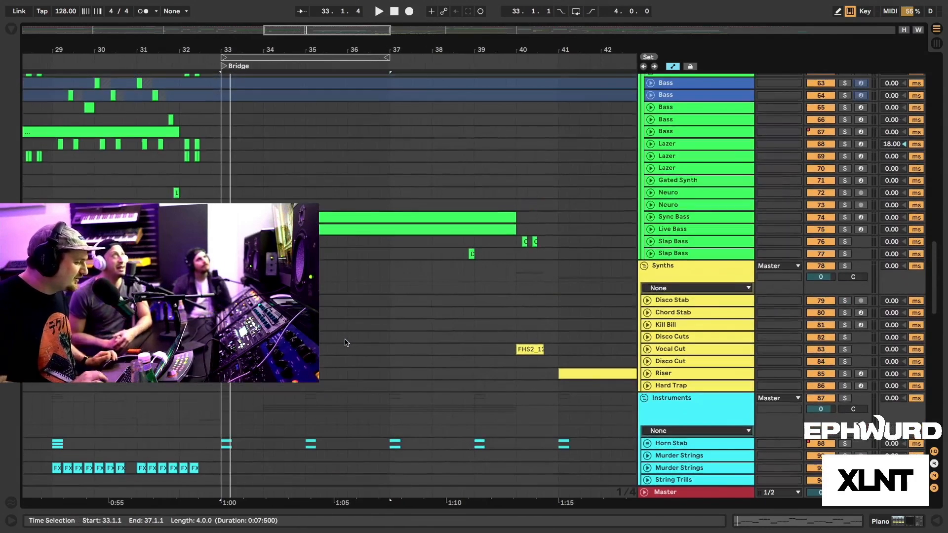
pyautogui.scroll(1, 345, 343)
pyautogui.click(682, 267)
pyautogui.click(677, 257)
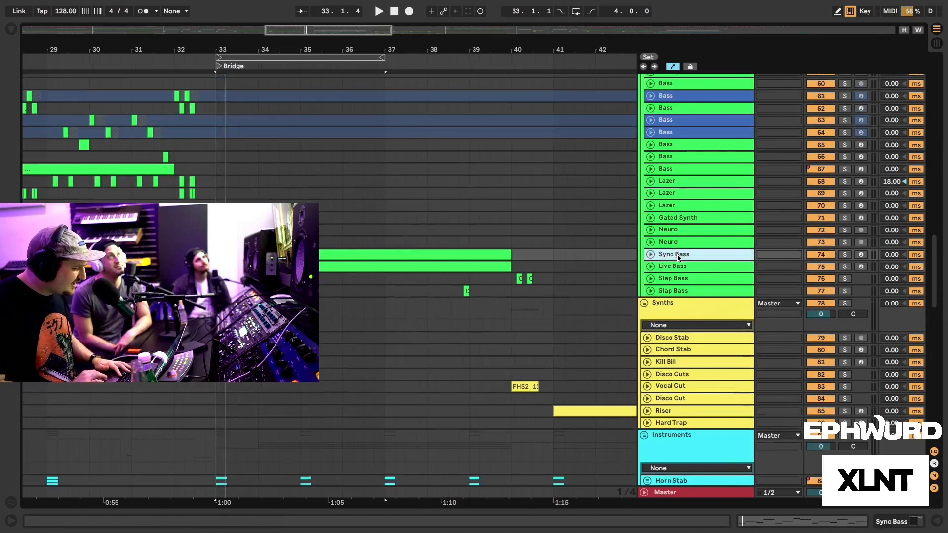
pyautogui.doubleClick(686, 256)
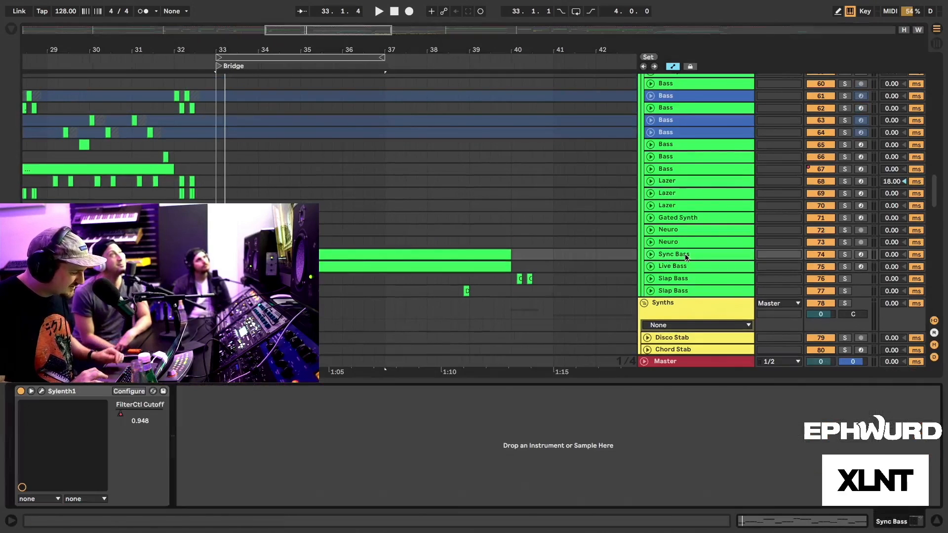
pyautogui.click(686, 267)
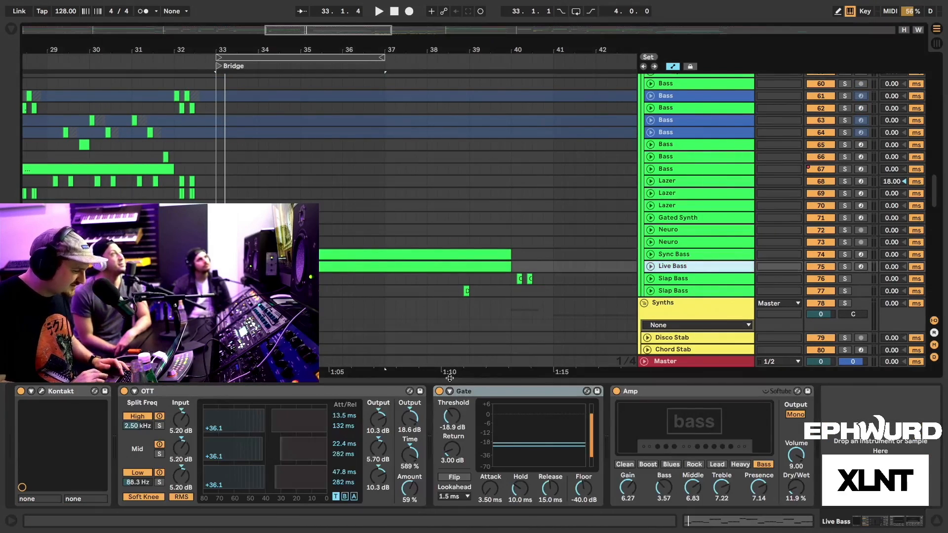
pyautogui.scroll(-5, 493, 345)
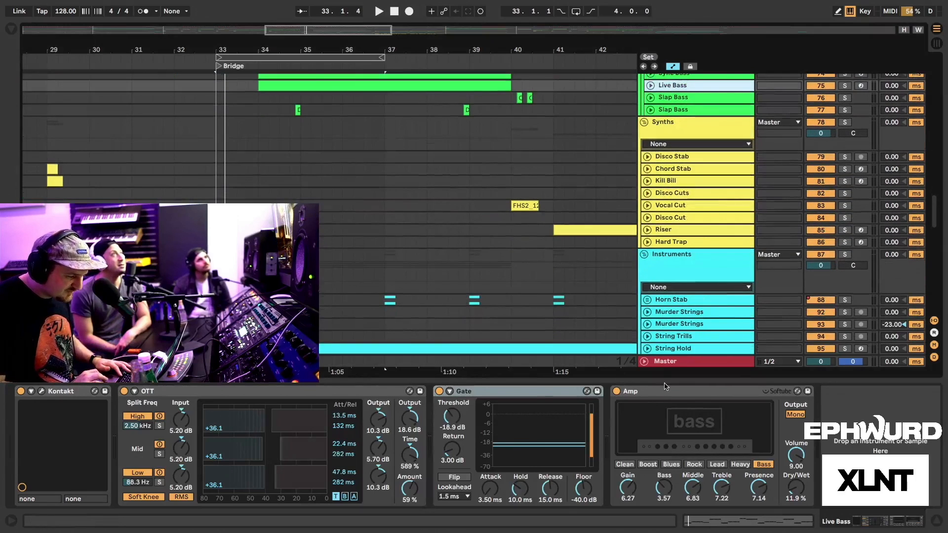
pyautogui.moveTo(666, 382); pyautogui.dragTo(664, 434)
# Solo the Instruments group, play the Bridge and unsolo the group.
pyautogui.scroll(-2, 368, 324)
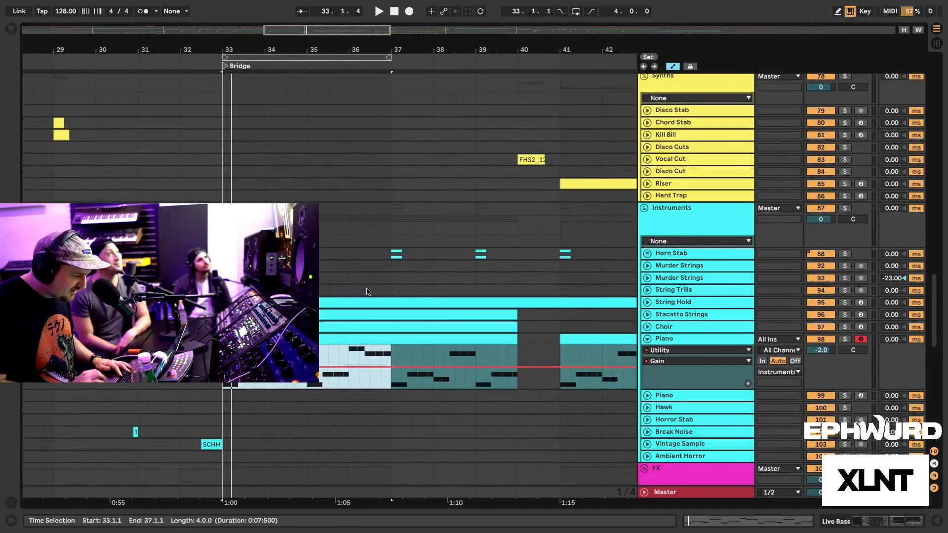
pyautogui.click(845, 209)
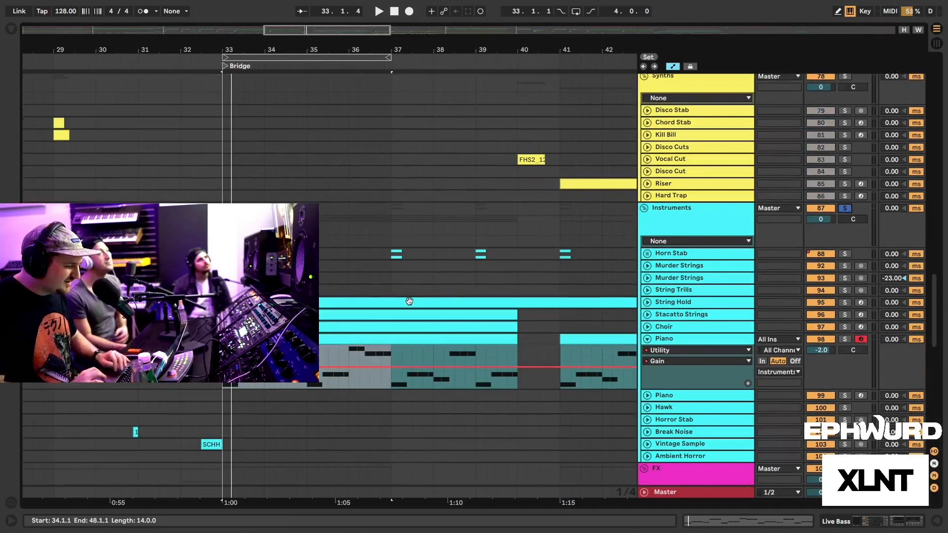
pyautogui.press('space')
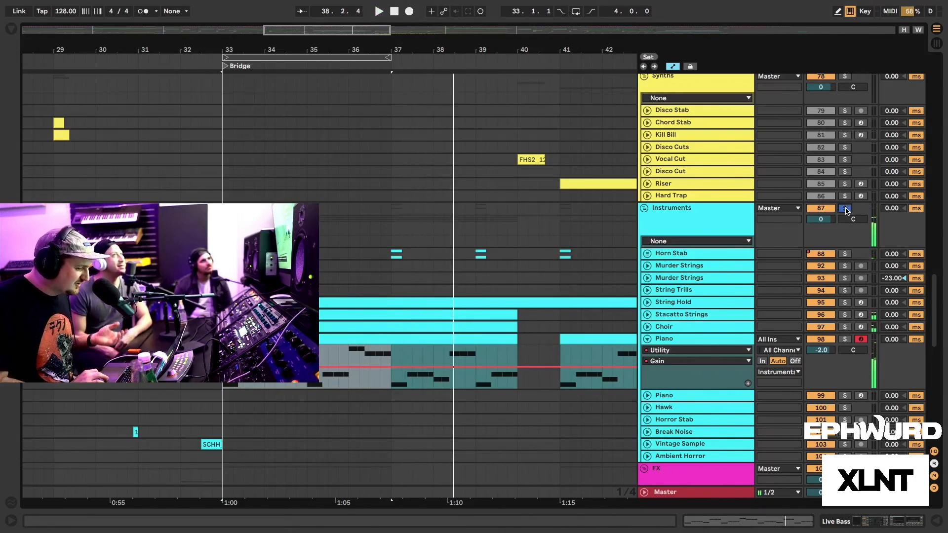
pyautogui.click(846, 210)
# Unfold and solo the Stacatto Strings track and play its Bridge clip.
pyautogui.click(647, 315)
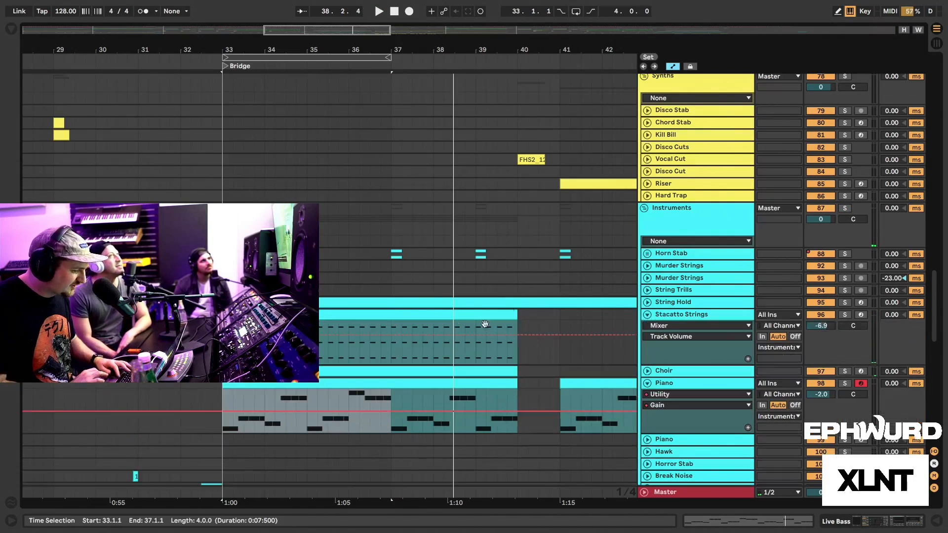
pyautogui.click(845, 315)
pyautogui.click(342, 324)
pyautogui.press('space')
# Inspect the Stacatto Strings track's Kontakt String Ensemble patch in its plug-in window and close the window.
pyautogui.hotkey('ctrl', 'alt', 'l')
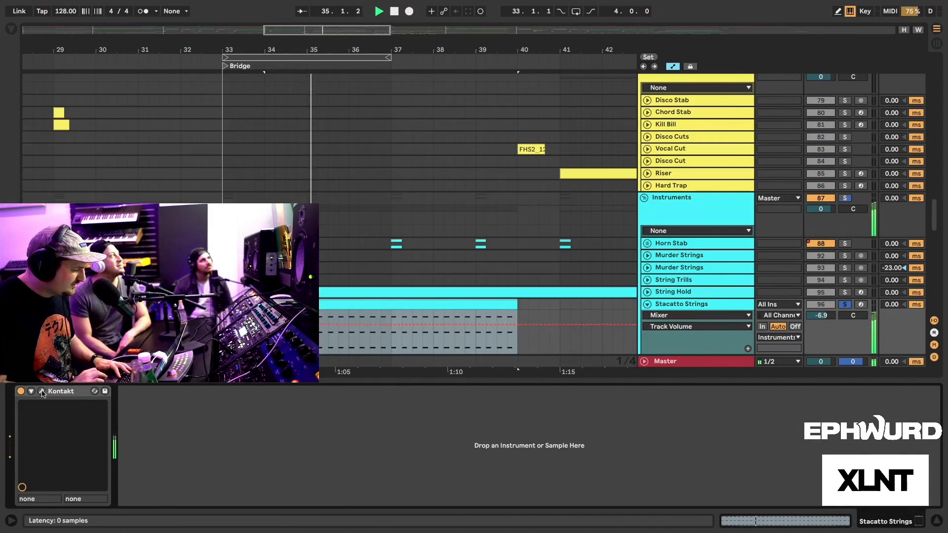
pyautogui.hotkey('ctrl', 'alt', 'p')
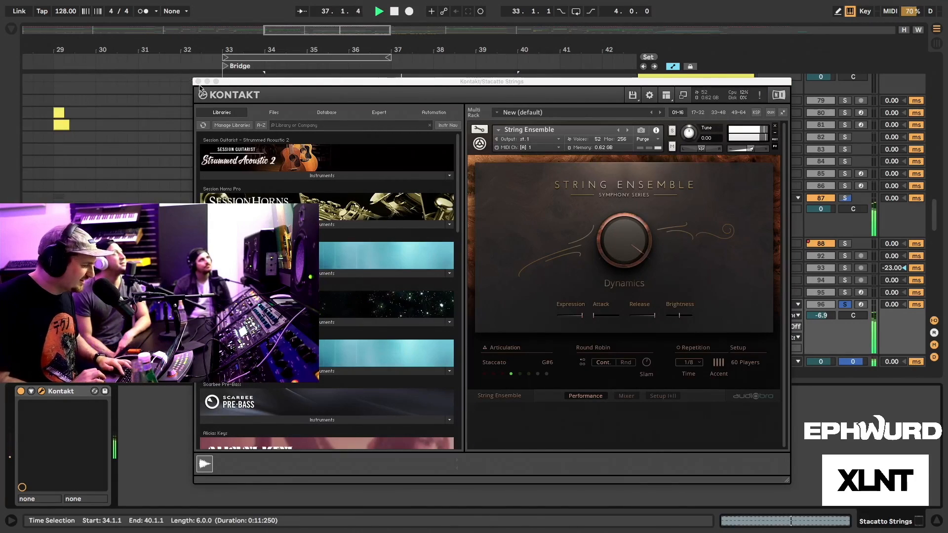
pyautogui.click(198, 82)
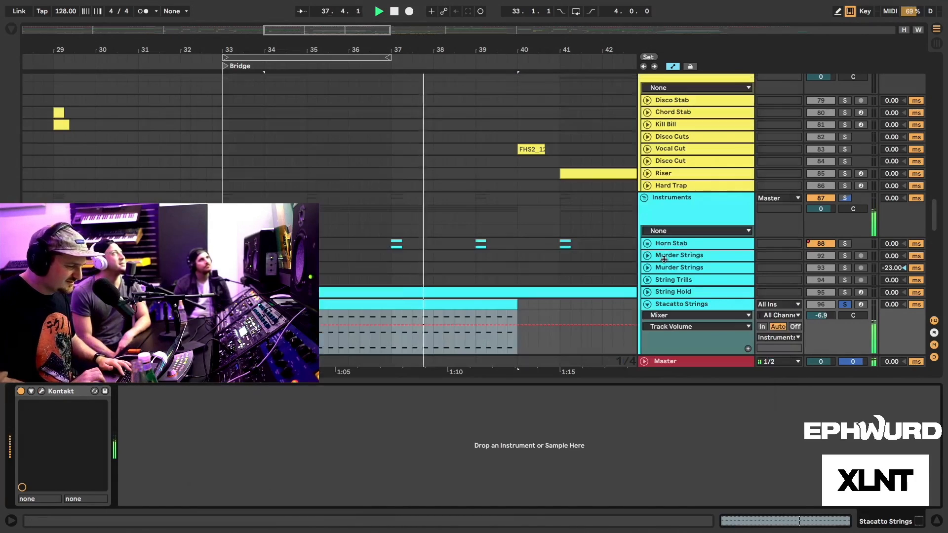
# Solo String Hold instead of Stacatto Strings, open its Bridge clip's notes, unfold the track and play it.
pyautogui.click(845, 304)
pyautogui.press('space')
pyautogui.click(460, 326)
pyautogui.click(425, 292)
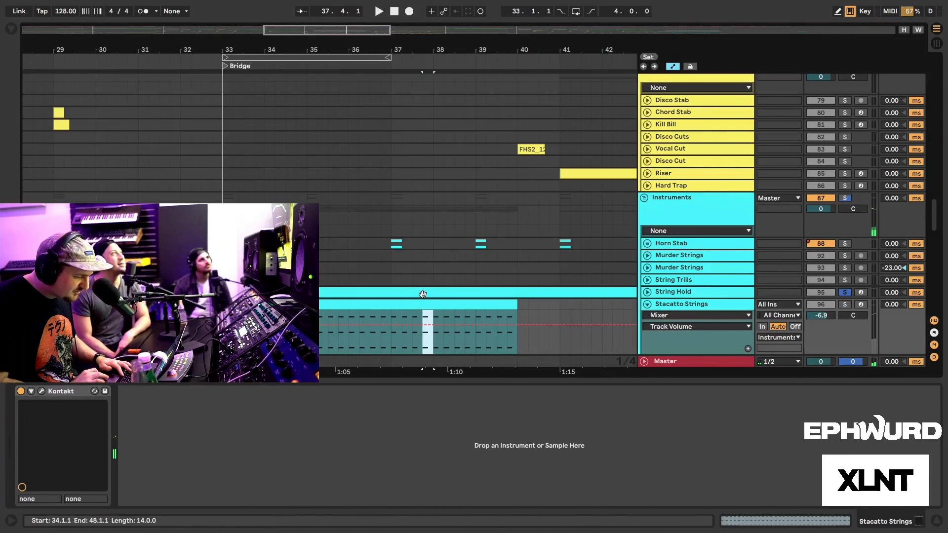
pyautogui.doubleClick(423, 293)
pyautogui.press('space')
pyautogui.press('Right')
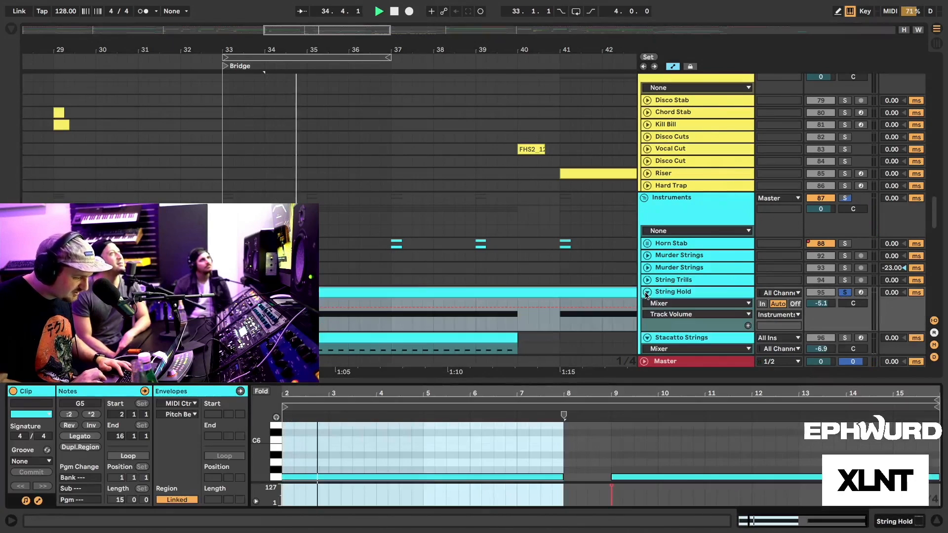
pyautogui.press('space')
# Trim the first held note in the String Hold clip to start at bar 2, play it and close the clip view.
pyautogui.click(347, 454)
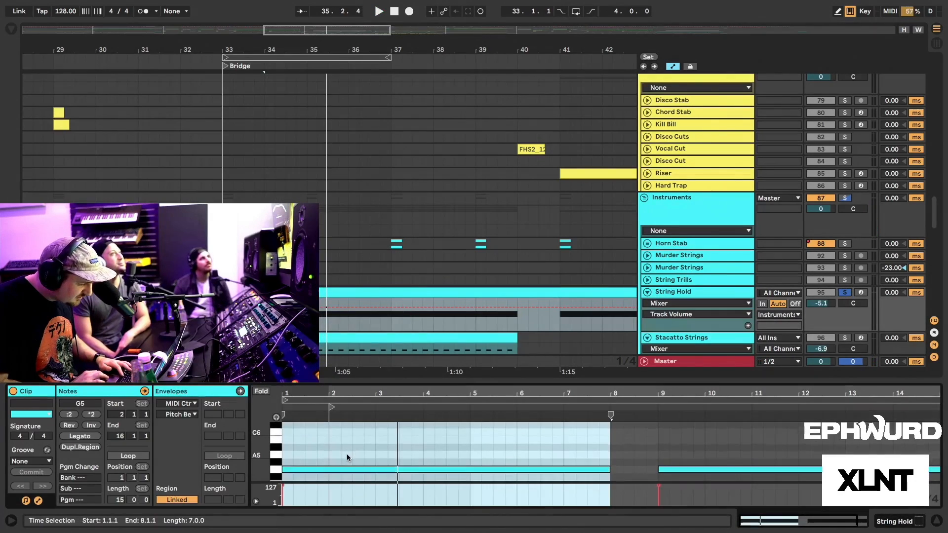
pyautogui.click(284, 470)
pyautogui.moveTo(283, 471); pyautogui.dragTo(329, 471)
pyautogui.press('space')
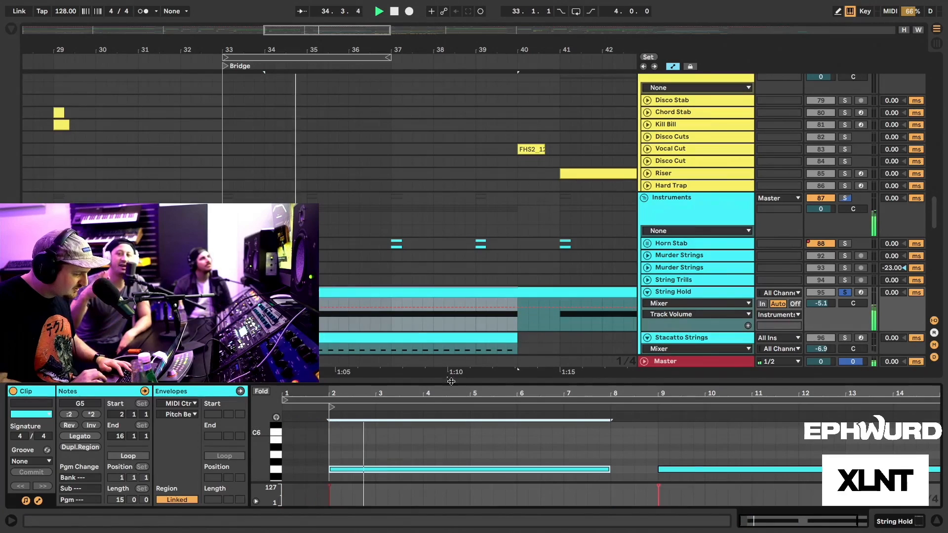
pyautogui.hotkey('ctrl', 'alt', 'l')
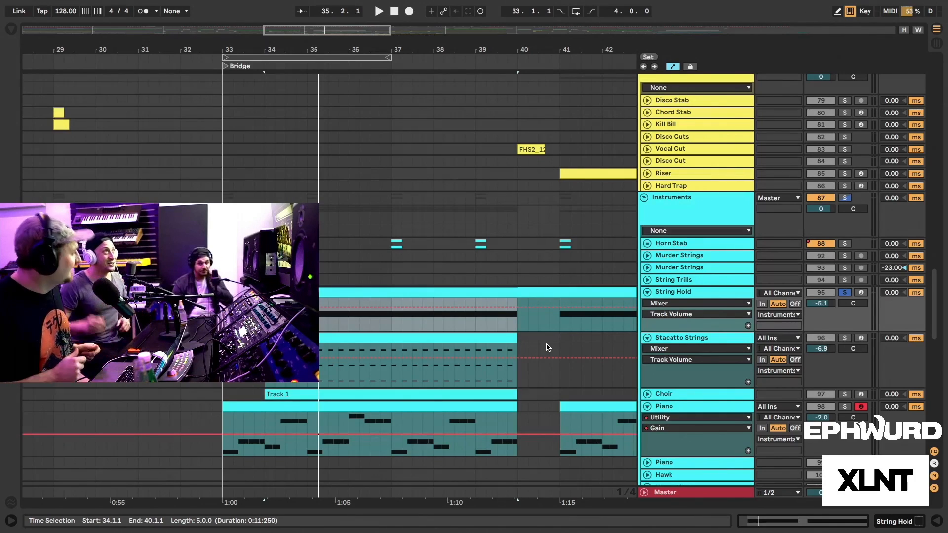
# Play the Bridge while adding Stacatto Strings, Choir and the unfolded Piano to the String Hold solo.
pyautogui.press('space')
pyautogui.click(845, 338)
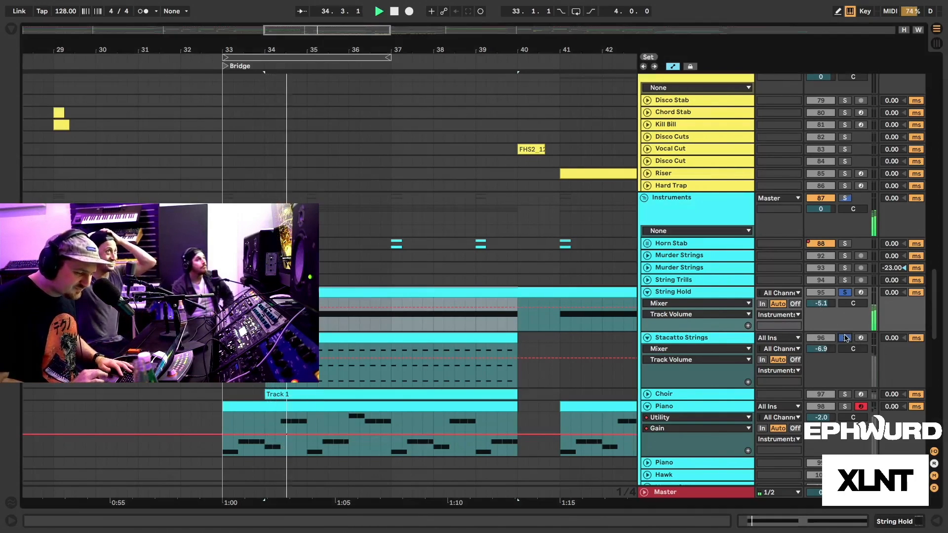
pyautogui.click(847, 395)
pyautogui.click(845, 406)
pyautogui.scroll(-3, 662, 371)
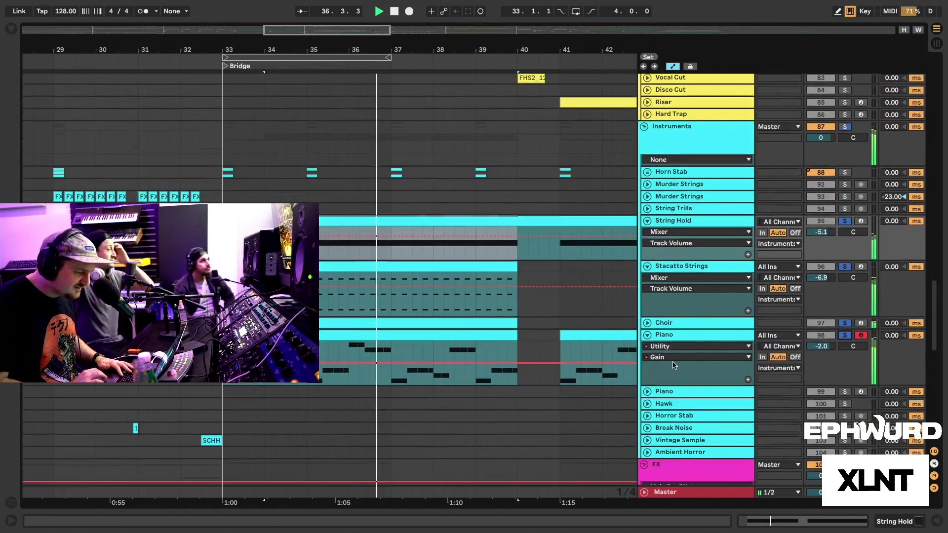
# Clear the remaining instrument track solos and move the playback start to the Bridge marker at bar 33.
pyautogui.scroll(3, 741, 368)
pyautogui.click(847, 334)
pyautogui.click(845, 390)
pyautogui.moveTo(262, 46); pyautogui.dragTo(251, 30)
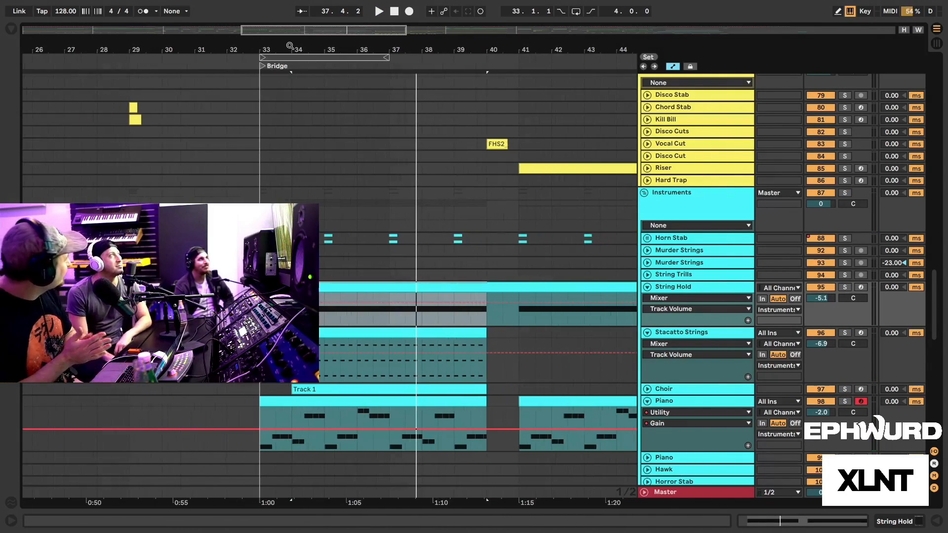
pyautogui.click(263, 68)
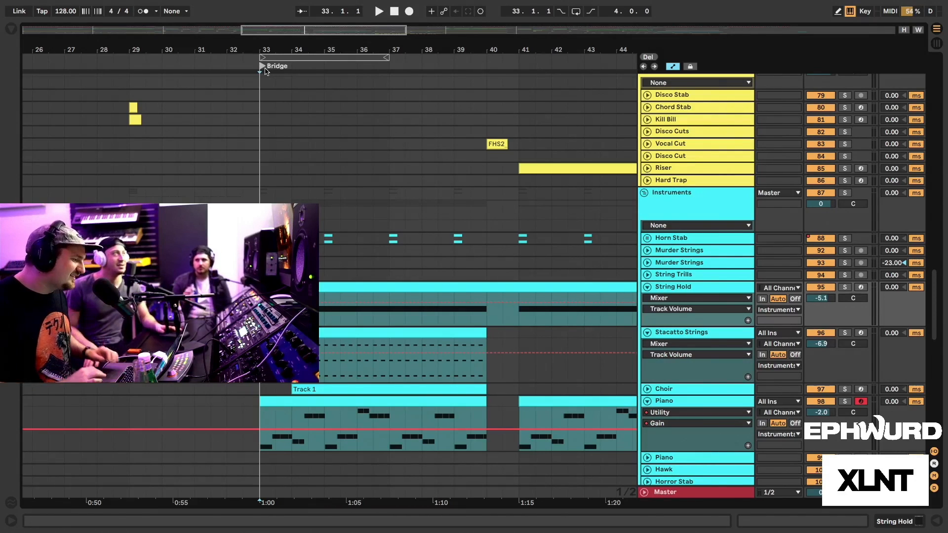
# Play the Bridge from its start with the full mix while looking over its bass, sub, percussion and drum tracks.
pyautogui.moveTo(266, 48); pyautogui.dragTo(266, 47)
pyautogui.press('space')
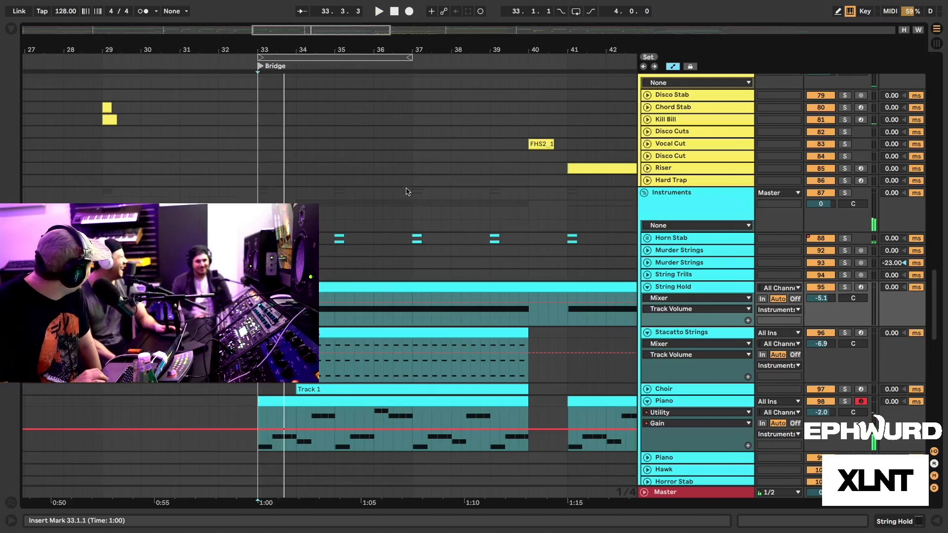
pyautogui.click(258, 68)
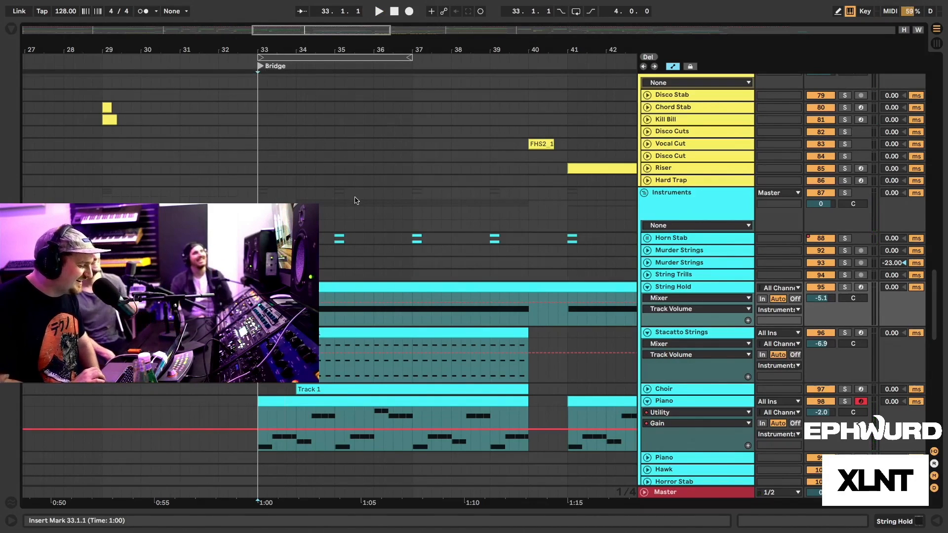
pyautogui.scroll(10, 463, 282)
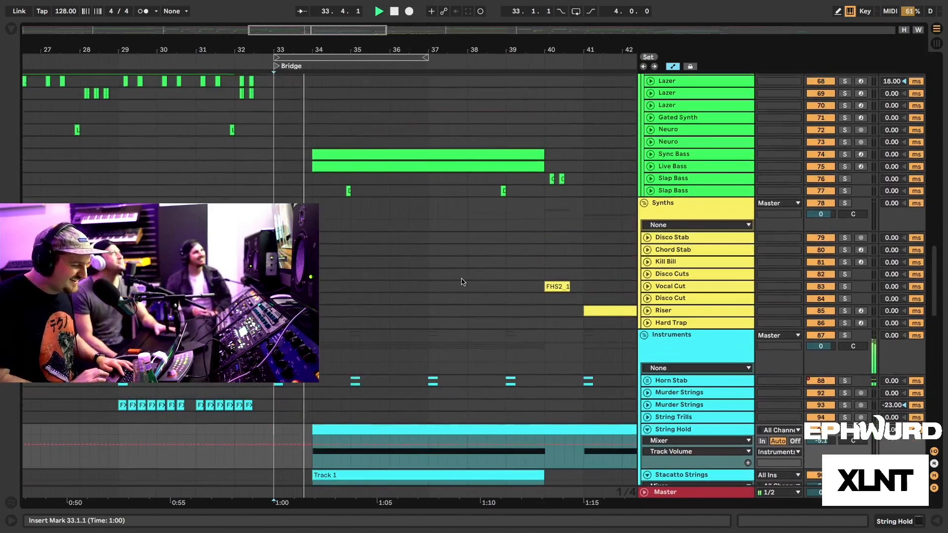
pyautogui.scroll(15, 463, 282)
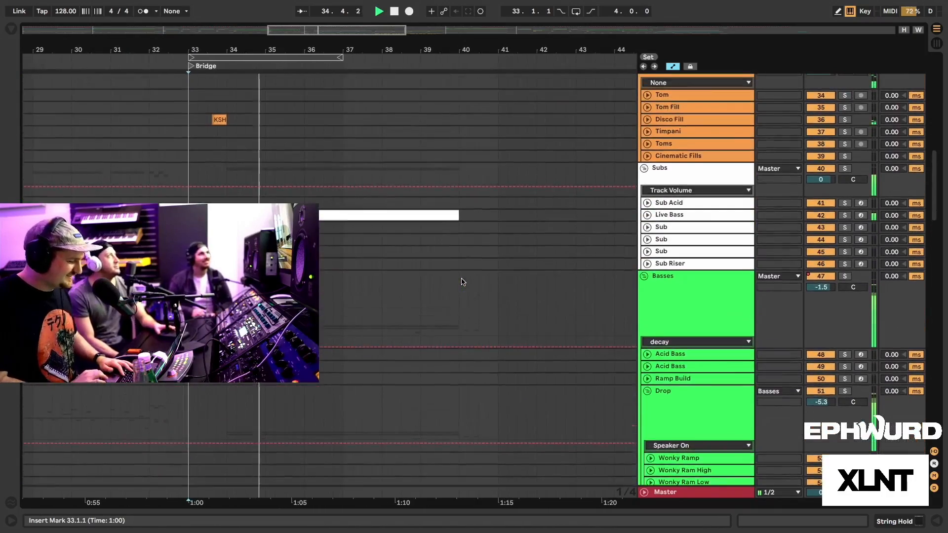
pyautogui.scroll(8, 463, 282)
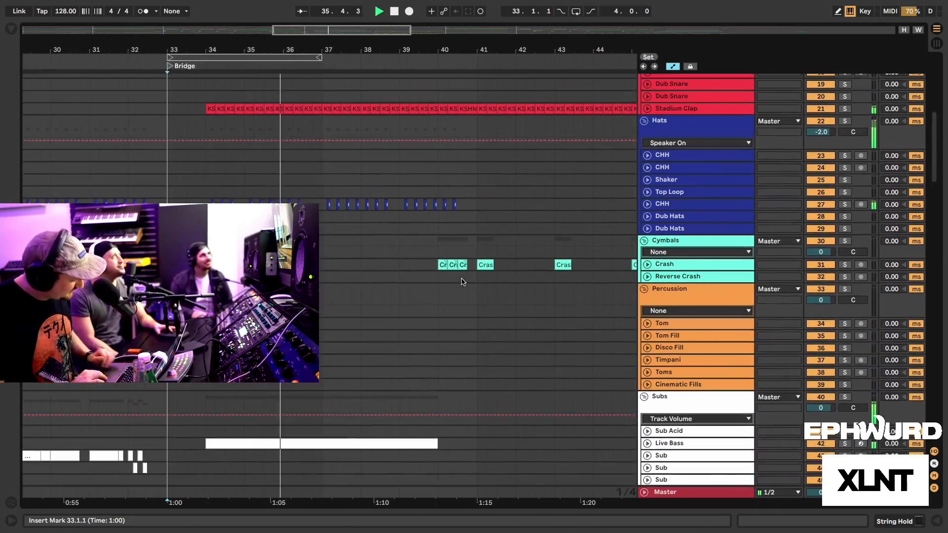
pyautogui.scroll(-10, 463, 282)
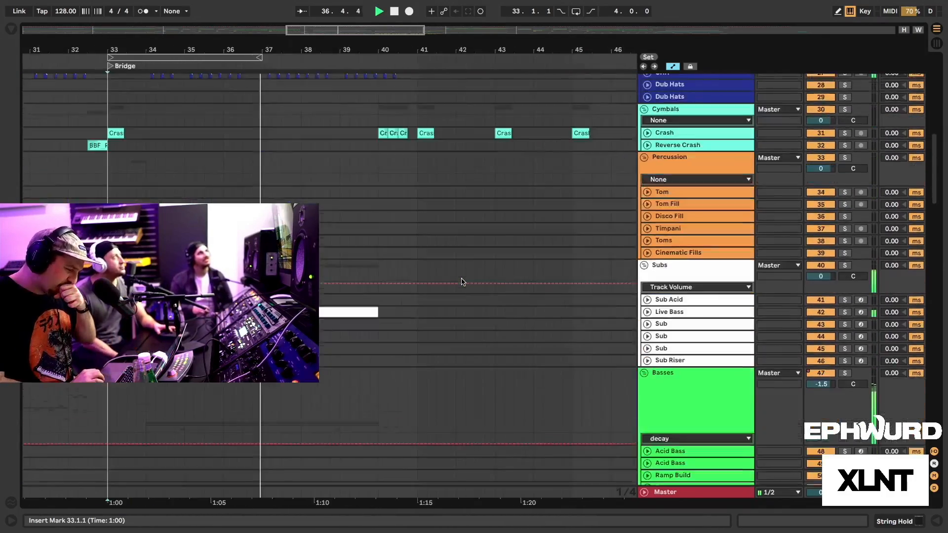
pyautogui.scroll(-1, 463, 282)
# Solo the Riser track briefly during Bridge playback, then return to the full mix.
pyautogui.moveTo(366, 50); pyautogui.dragTo(366, 15)
pyautogui.scroll(-10, 448, 289)
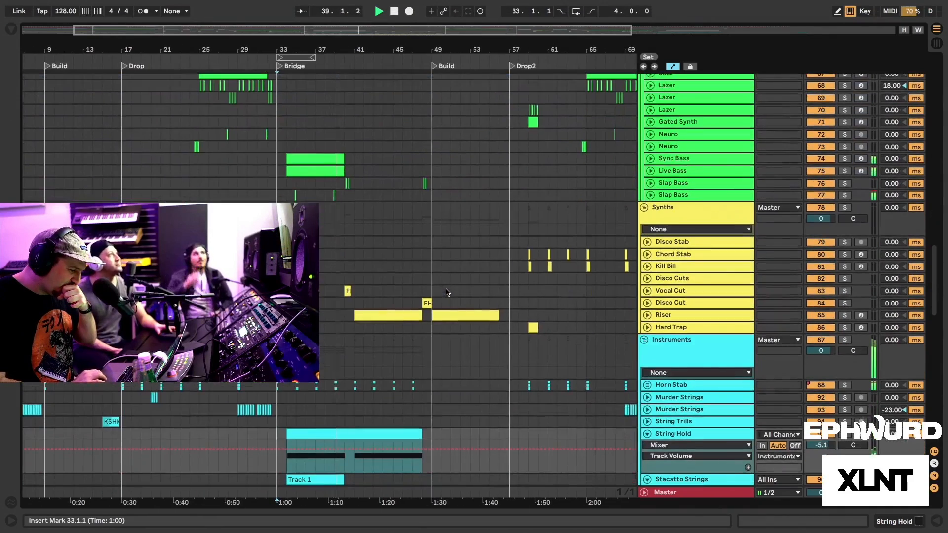
pyautogui.scroll(-1, 447, 292)
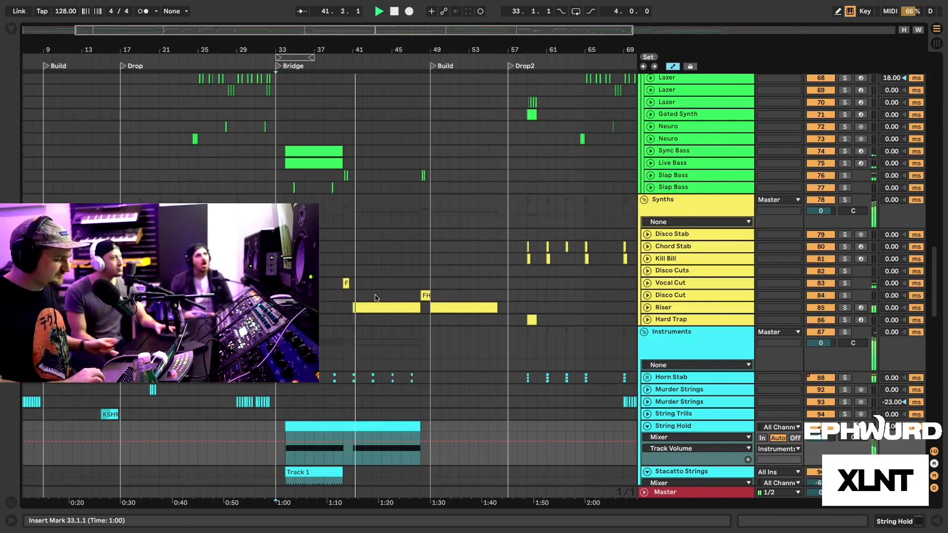
pyautogui.click(845, 307)
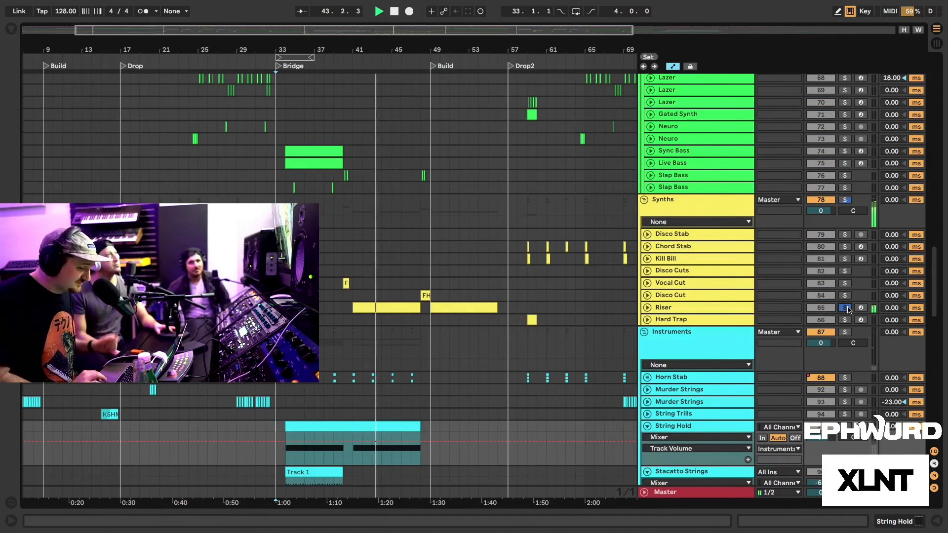
pyautogui.click(847, 308)
# Look over the instrument, drum, sub and bass tracks while playing through the Bridge's end into the second Build.
pyautogui.scroll(-10, 422, 306)
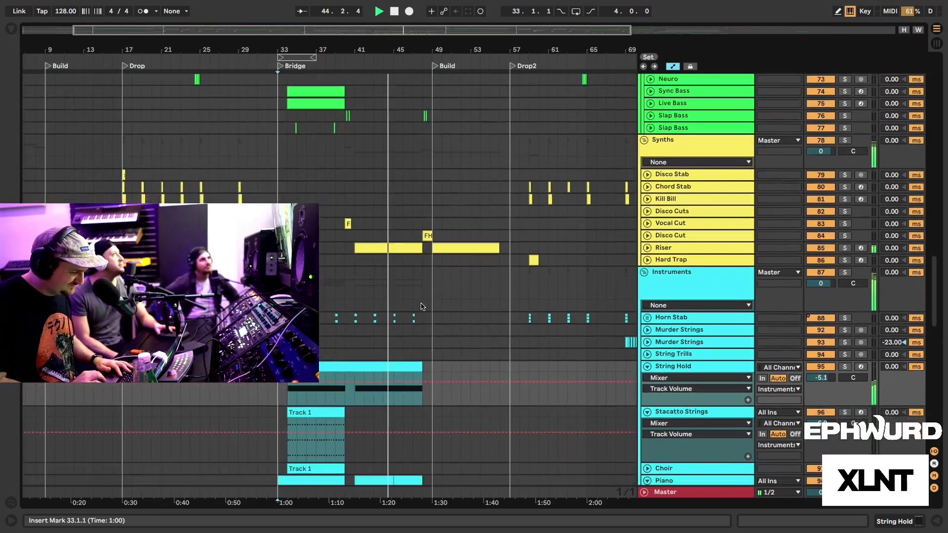
pyautogui.scroll(1, 422, 306)
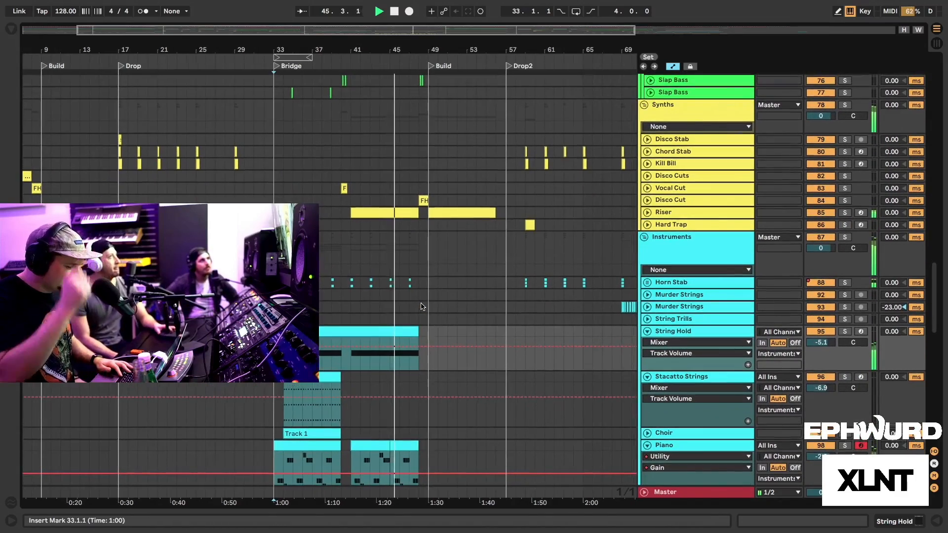
pyautogui.scroll(20, 423, 307)
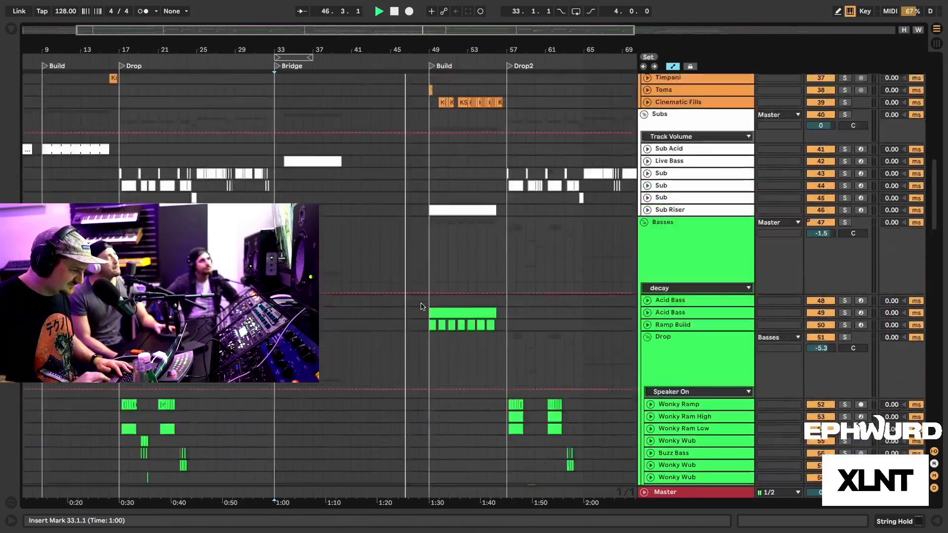
pyautogui.scroll(20, 422, 306)
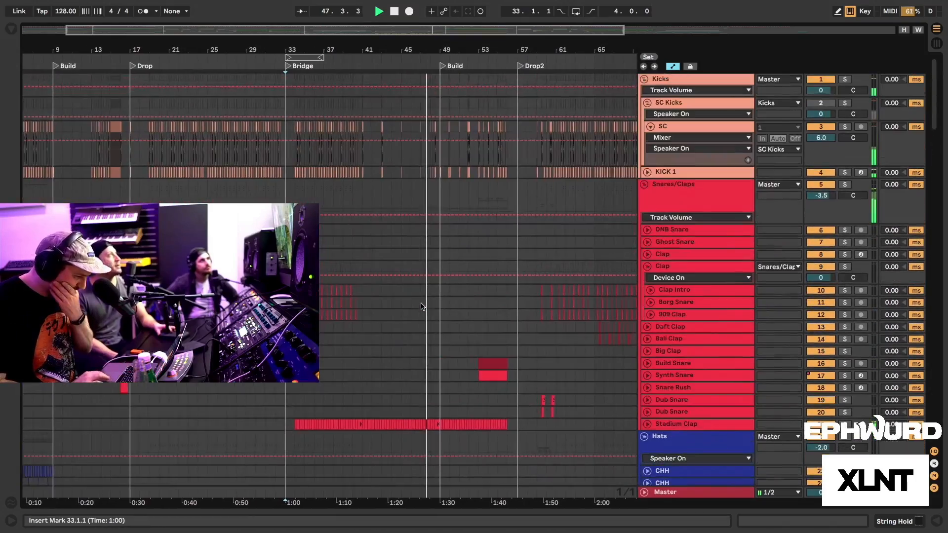
pyautogui.scroll(-20, 422, 306)
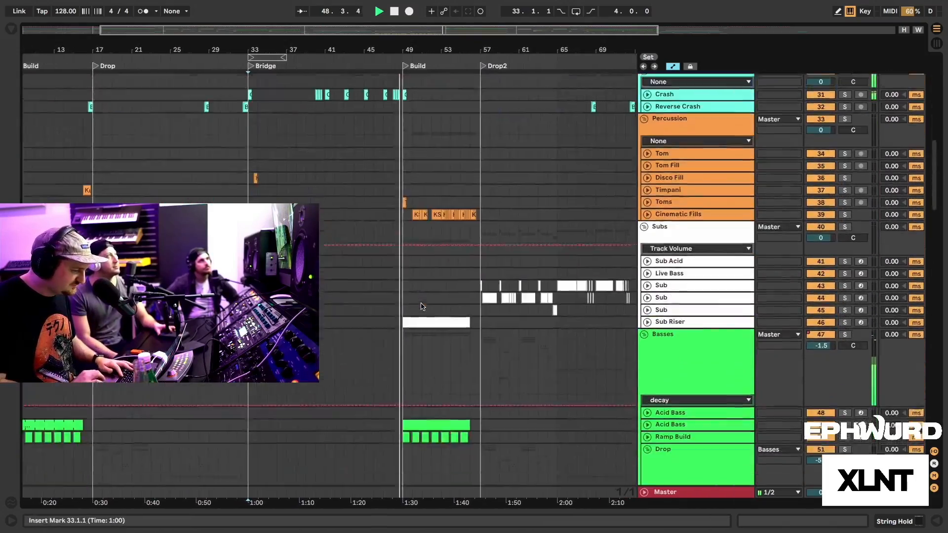
pyautogui.scroll(-15, 422, 306)
pyautogui.scroll(14, 422, 306)
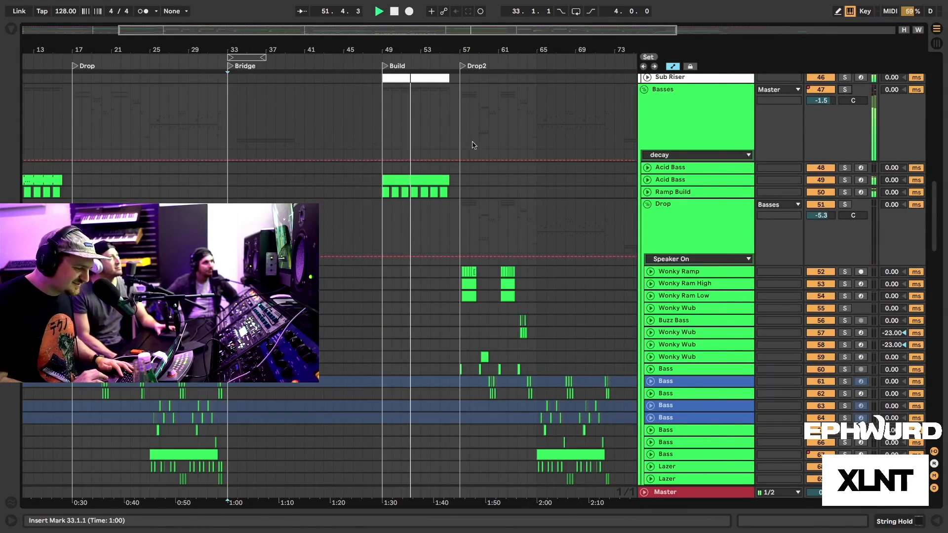
pyautogui.scroll(-10, 472, 143)
# Audition the Sub Riser track on its own during the second Build, then return to the full mix.
pyautogui.scroll(15, 492, 250)
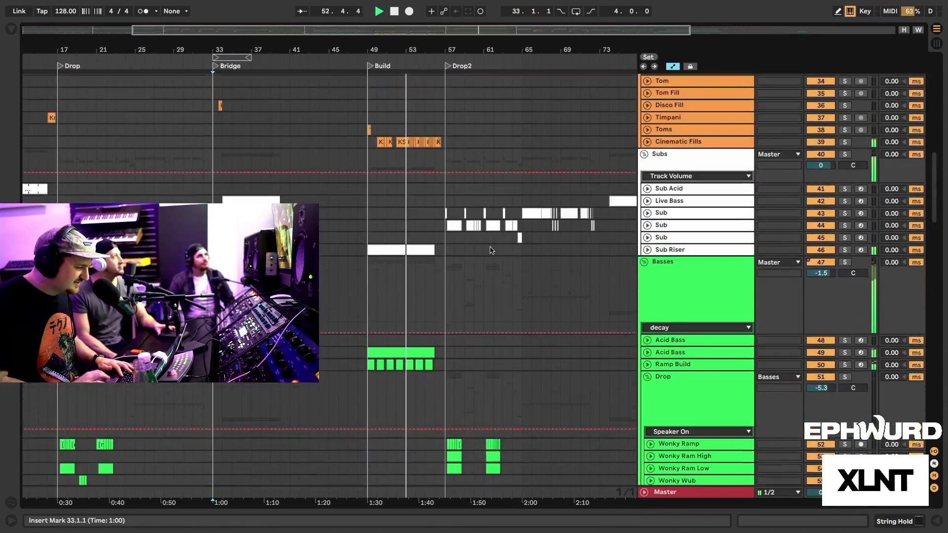
pyautogui.scroll(2, 492, 250)
pyautogui.click(845, 304)
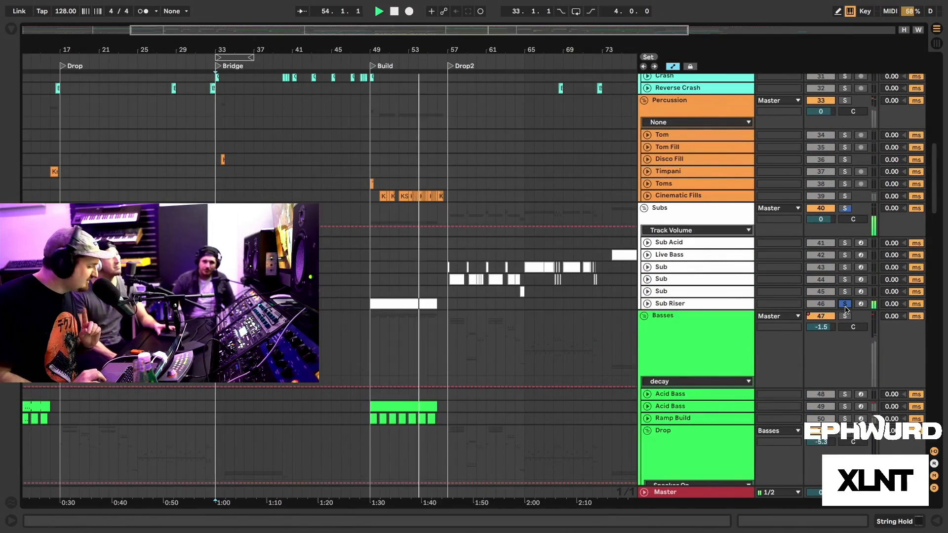
pyautogui.click(845, 304)
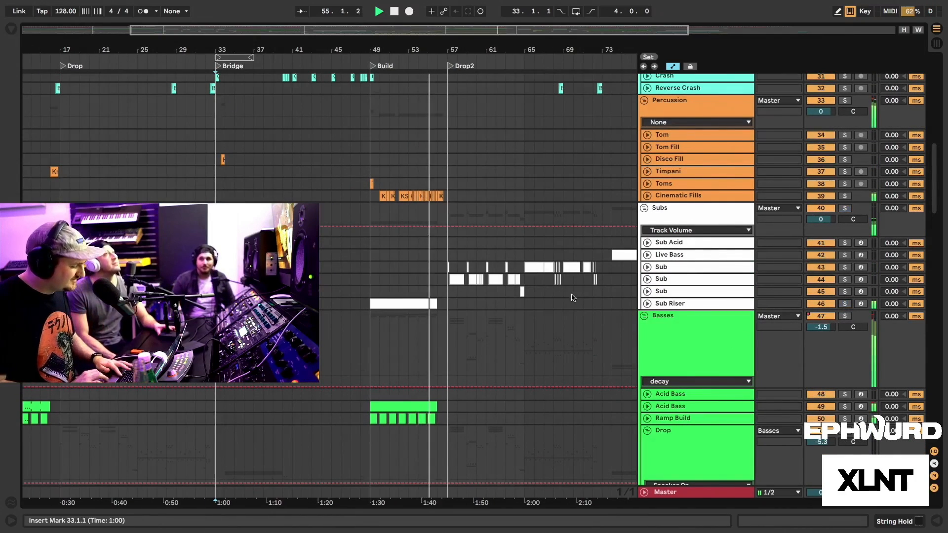
# Stop playback and loop bars 57 to 59 of Drop2 using a selection across the Wonky Ramp, High and Low tracks.
pyautogui.scroll(-3, 450, 350)
pyautogui.scroll(-12, 449, 350)
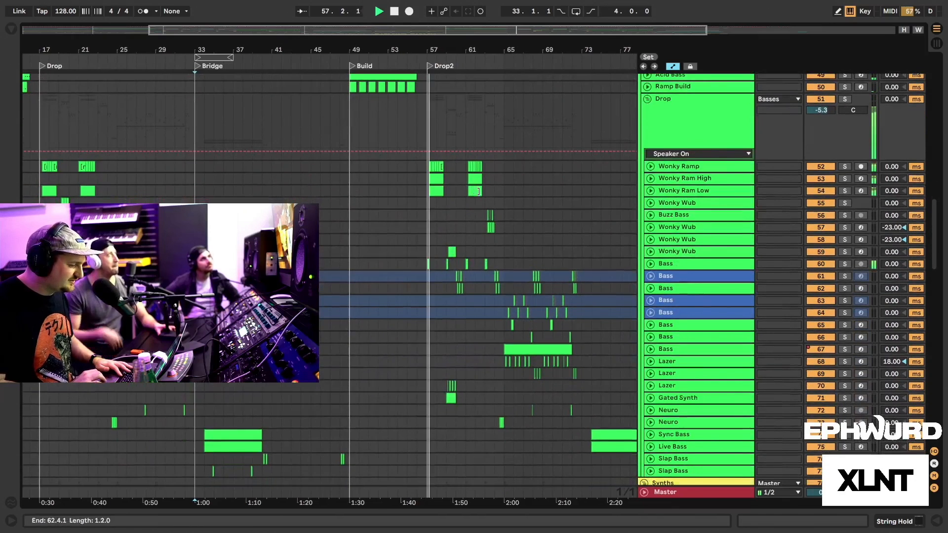
pyautogui.moveTo(441, 50); pyautogui.dragTo(441, 118)
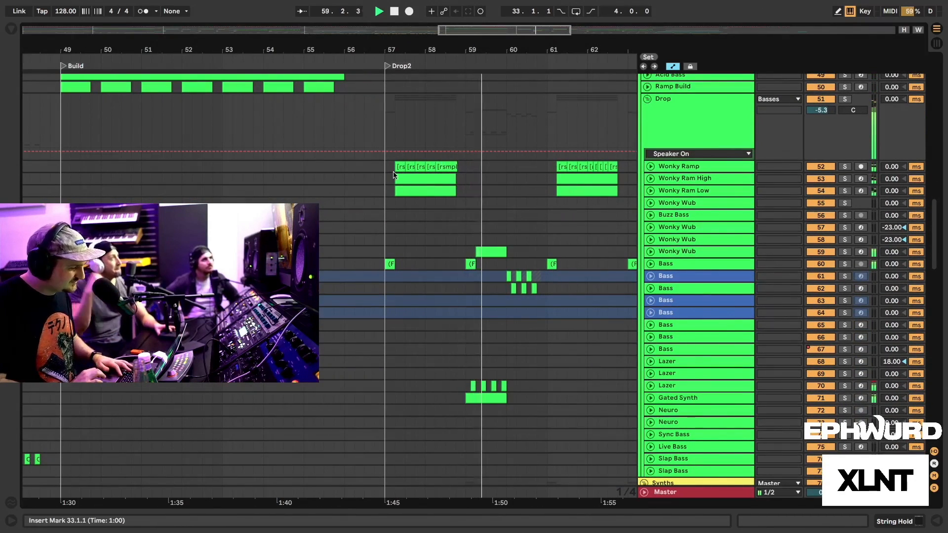
pyautogui.press('space')
pyautogui.moveTo(388, 171); pyautogui.dragTo(468, 198)
pyautogui.hotkey('ctrl', 'l')
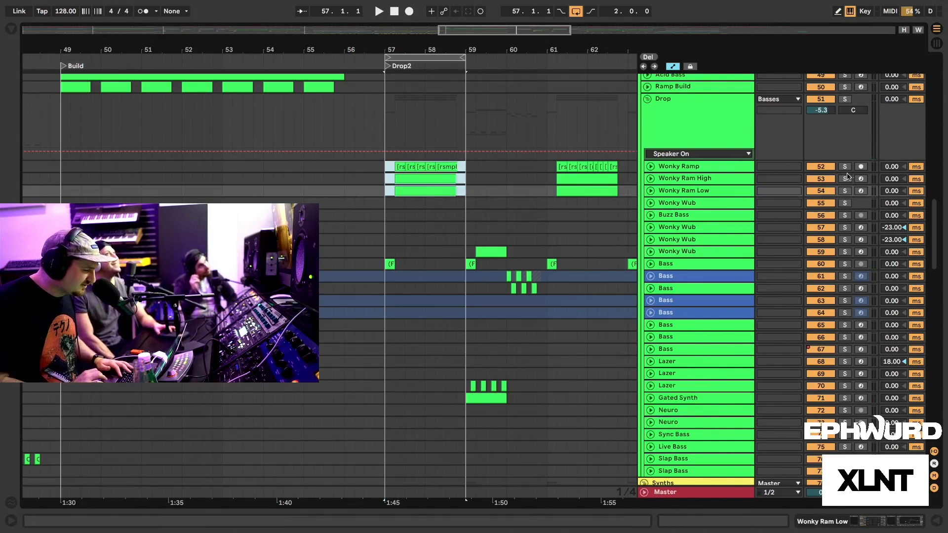
# Solo the Wonky Ramp track and play it in the Drop2 loop.
pyautogui.scroll(-2, 583, 103)
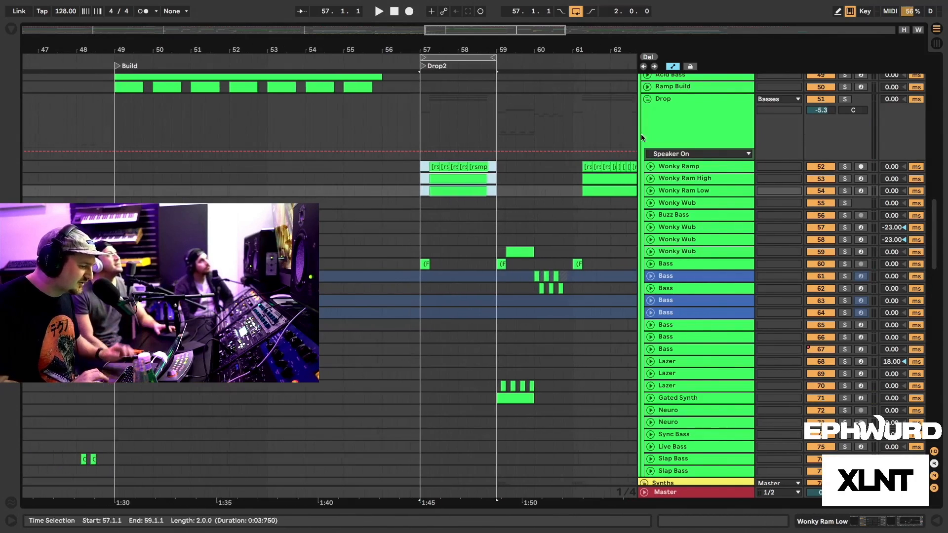
pyautogui.click(845, 167)
pyautogui.press('space')
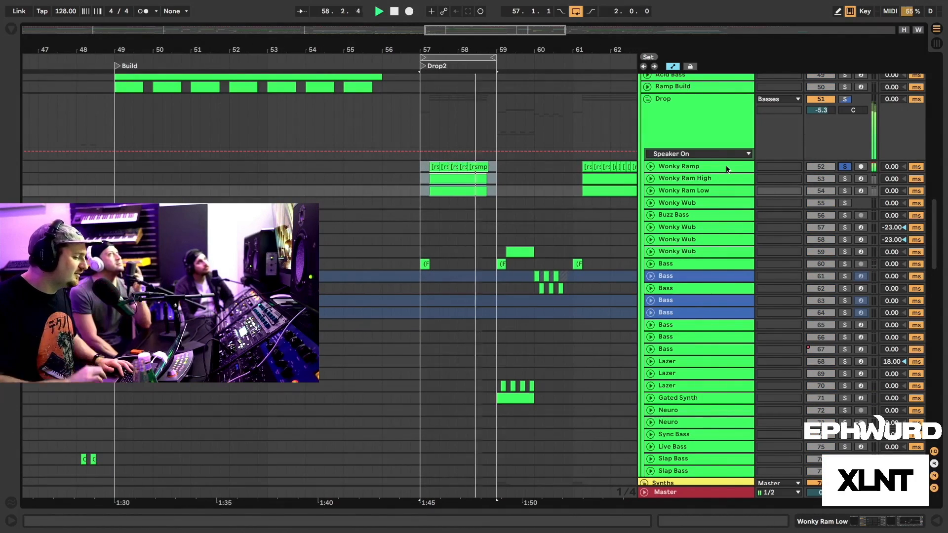
pyautogui.press('space')
# Play the soloed Wonky Ramp track from the start of the first Drop at bar 17.
pyautogui.hscroll(-20, 410, 197)
pyautogui.hscroll(-2, 408, 198)
pyautogui.hscroll(1, 408, 197)
pyautogui.click(211, 188)
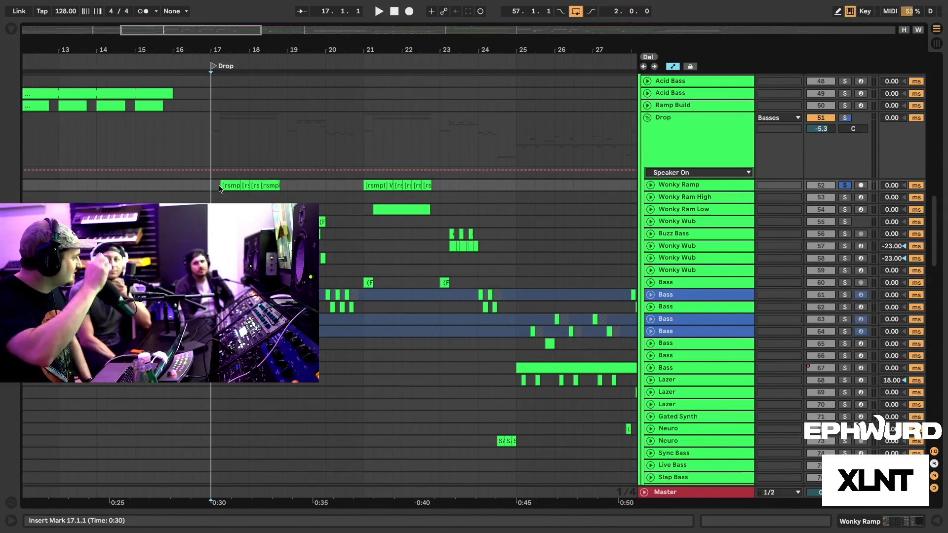
pyautogui.scroll(2, 219, 188)
pyautogui.press('space')
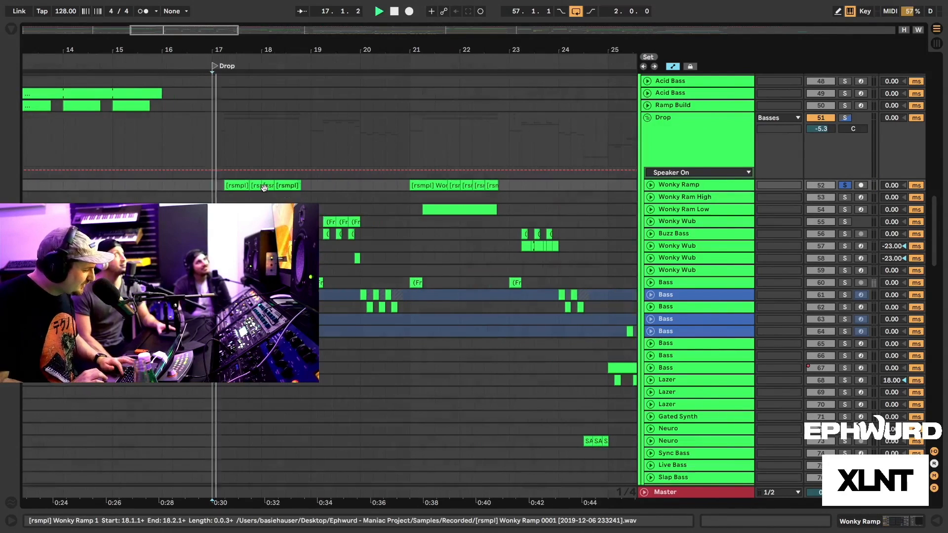
# Play the Wonky Ramp clips at the start of Drop2 for comparison and view them up close.
pyautogui.moveTo(254, 49); pyautogui.dragTo(254, 24)
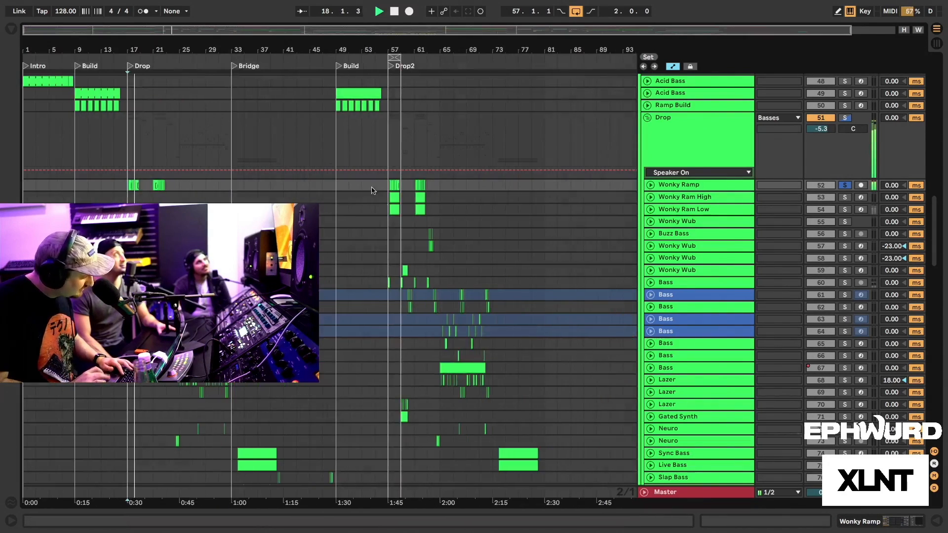
pyautogui.click(391, 187)
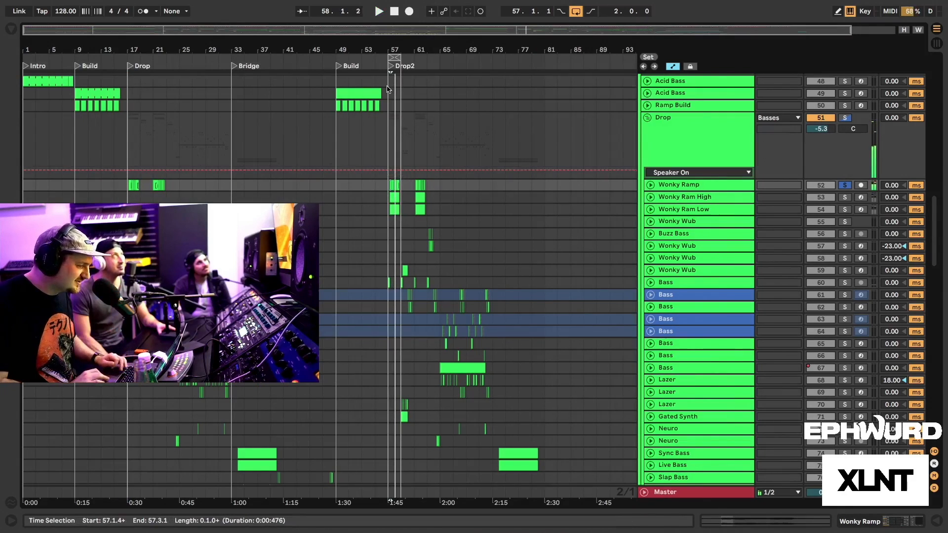
pyautogui.press('z')
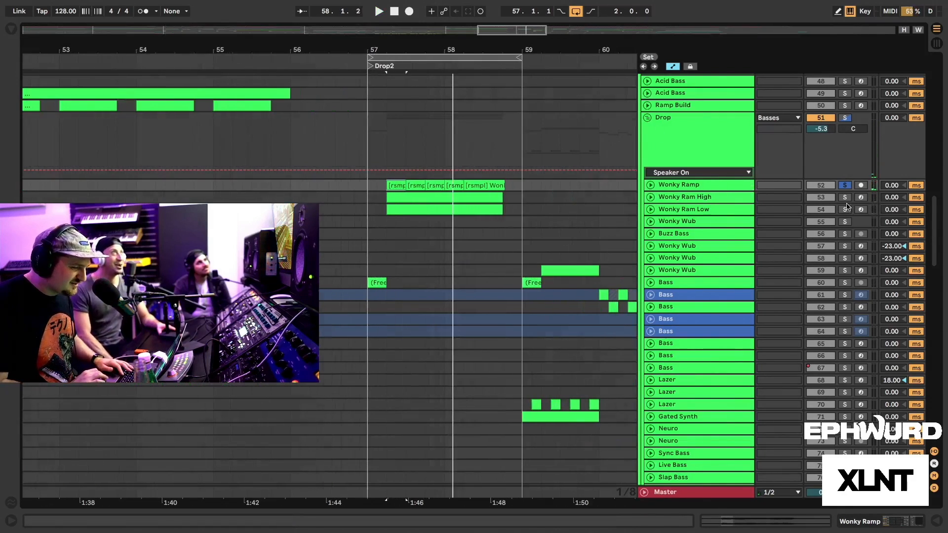
pyautogui.click(696, 186)
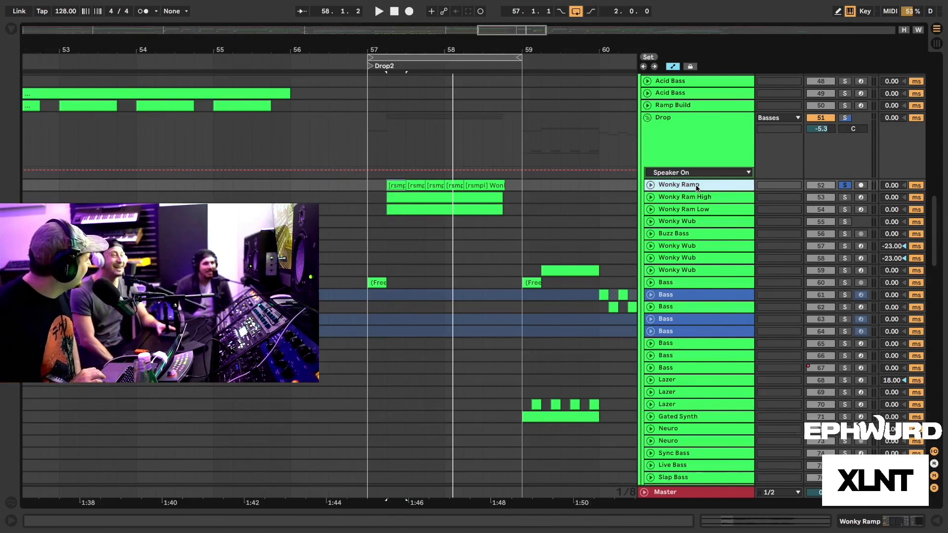
# Play the Drop2 loop with Wonky Ram Low and Wonky Ram High added to Wonky Ramp, then Wonky Ram High alone.
pyautogui.click(845, 197)
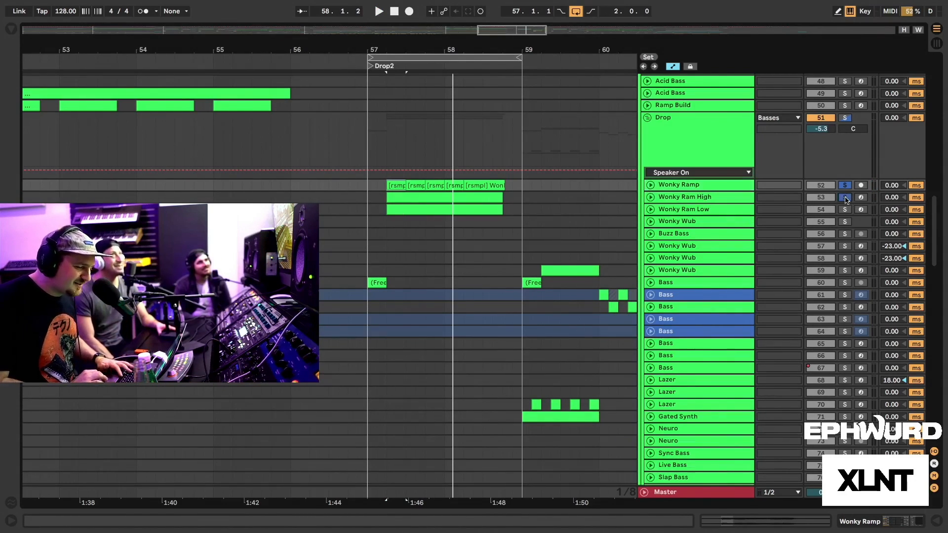
pyautogui.moveTo(390, 46)
pyautogui.mouseDown()
pyautogui.moveTo(390, 22)
pyautogui.moveTo(390, 49)
pyautogui.mouseUp()
pyautogui.click(845, 210)
pyautogui.press('space')
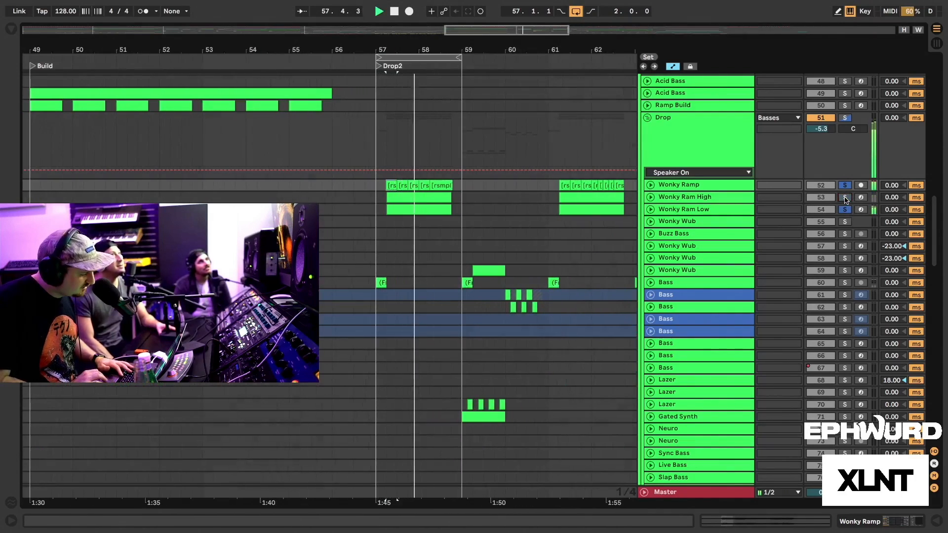
pyautogui.click(845, 197)
pyautogui.click(845, 197)
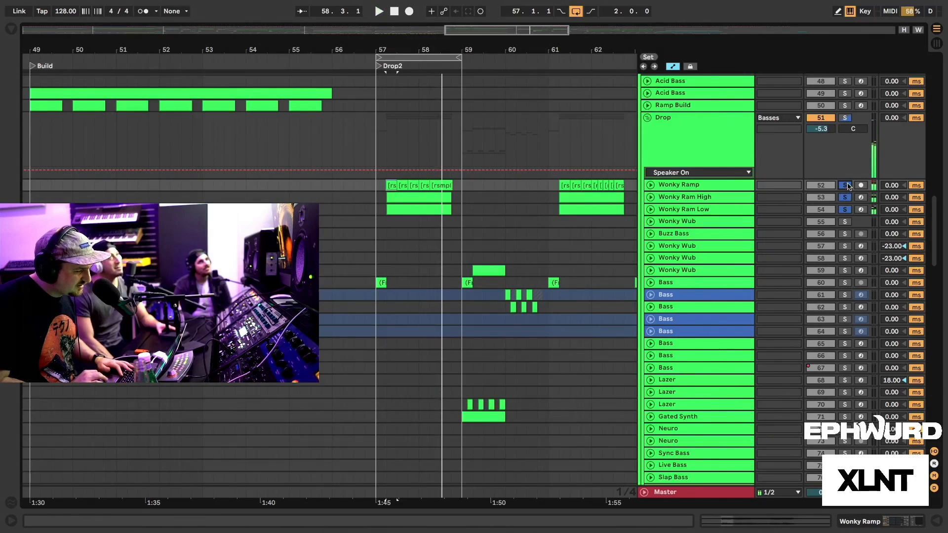
pyautogui.press('space')
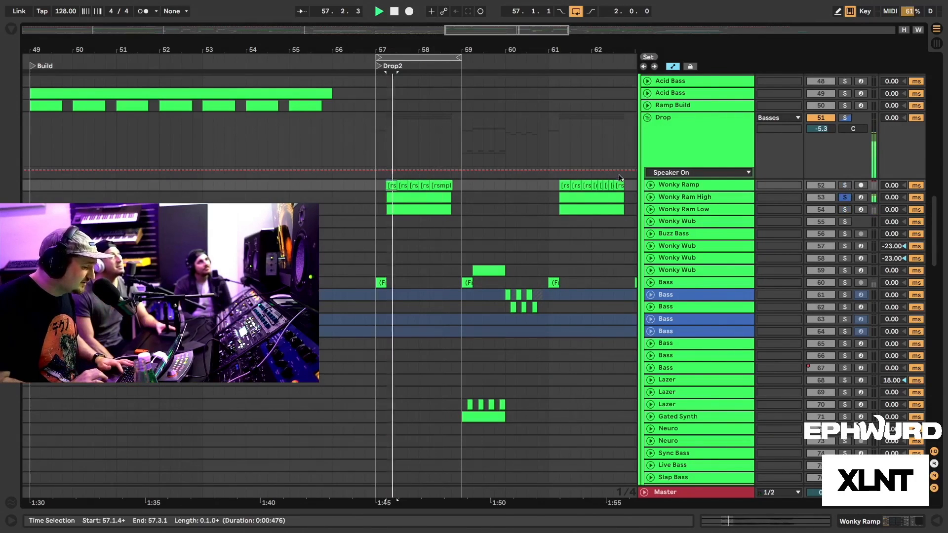
# Unfold the Wonky Ram High track and view its device chain and Massive synth window.
pyautogui.click(650, 197)
pyautogui.hotkey('ctrl', 'alt', 'l')
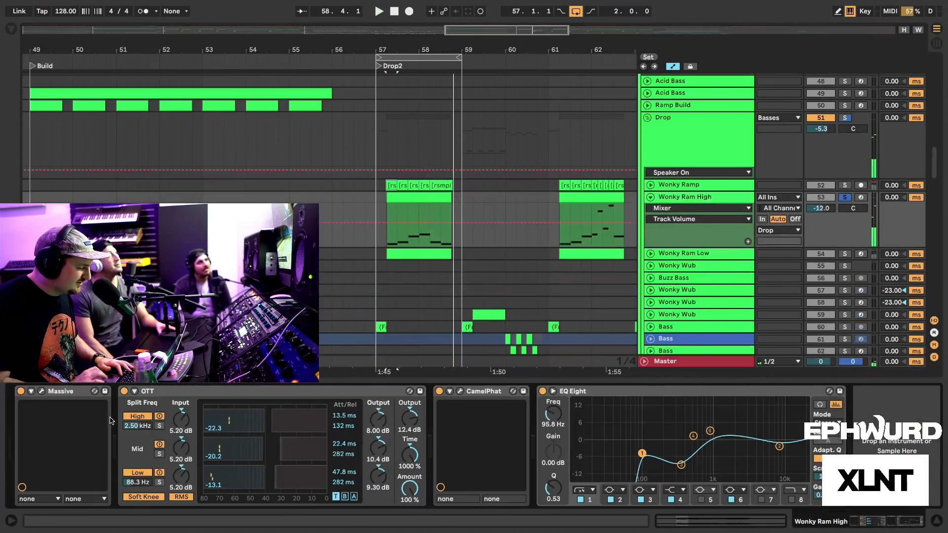
pyautogui.click(41, 391)
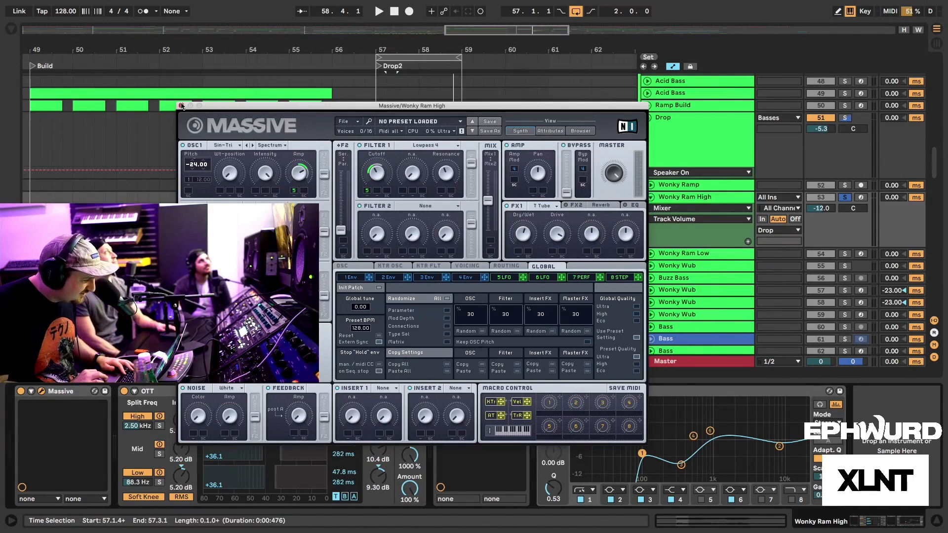
pyautogui.click(181, 105)
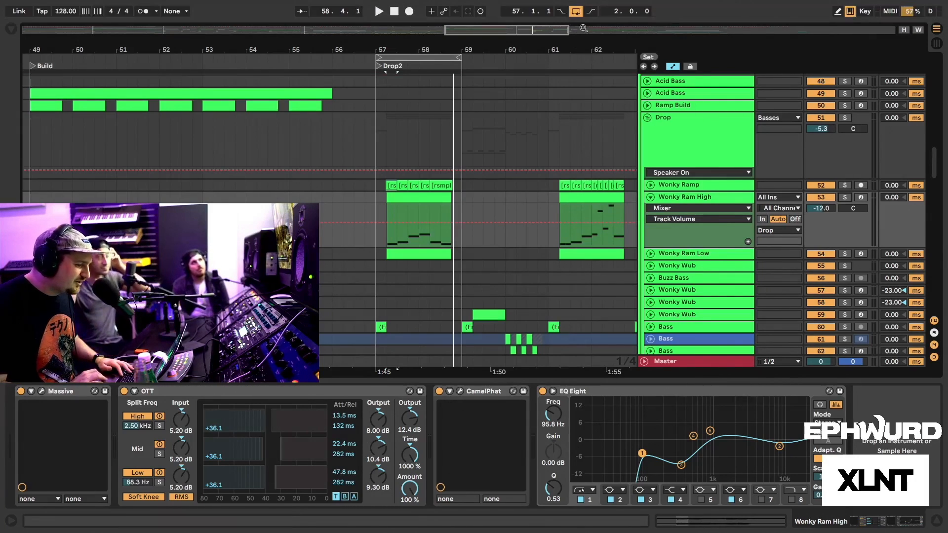
# Turn off the arrangement loop, show a wider span around Drop2 and fold the Wonky Ram High track.
pyautogui.click(576, 11)
pyautogui.moveTo(424, 50); pyautogui.dragTo(425, 36)
pyautogui.click(400, 205)
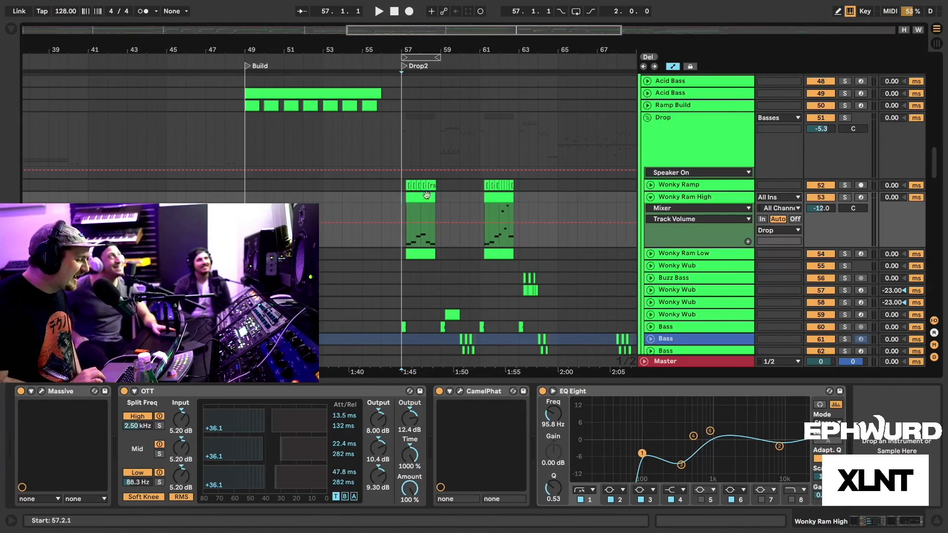
pyautogui.click(651, 198)
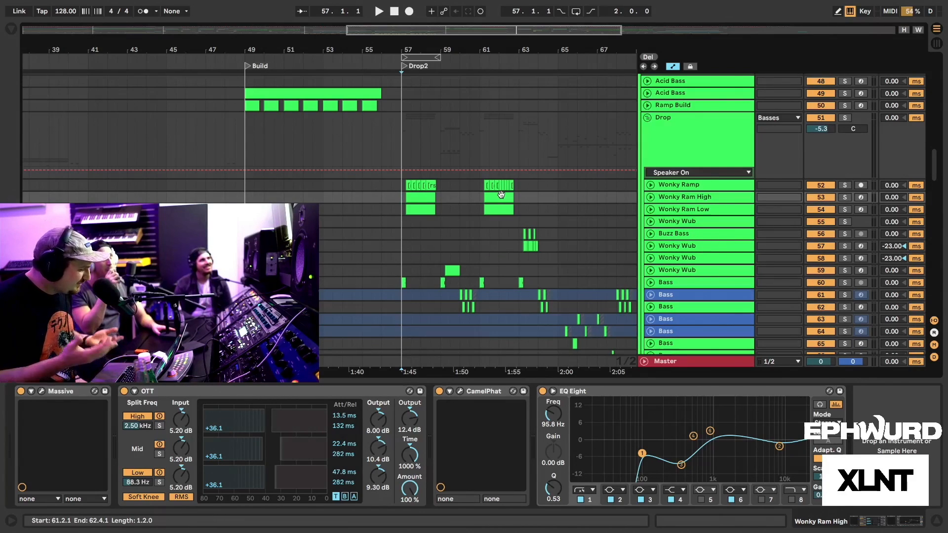
# Solo Sub track 44 and play it from the start of Drop2.
pyautogui.scroll(4, 404, 210)
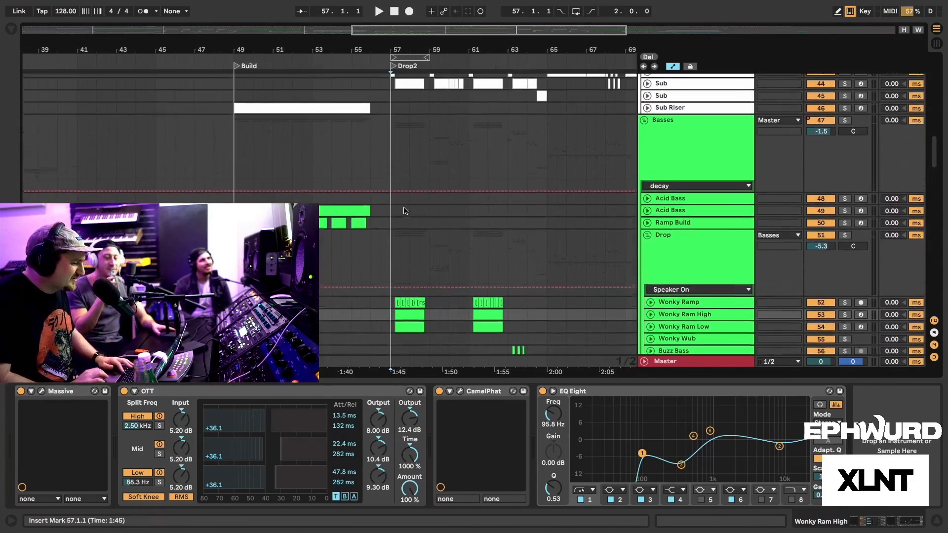
pyautogui.scroll(3, 404, 211)
pyautogui.click(845, 169)
pyautogui.press('space')
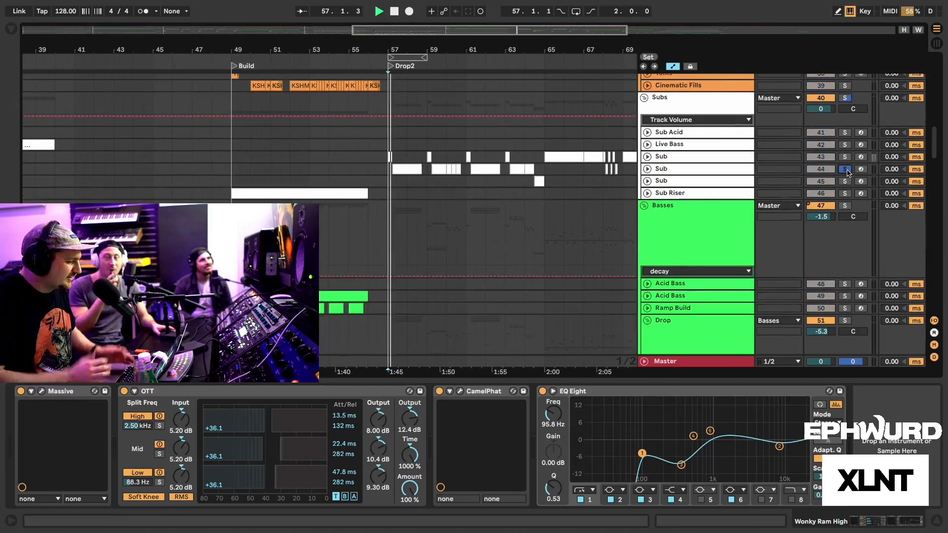
# Play Drop2 with Wonky Ramp, Wonky Ram High and Wonky Ram Low soloed, and clear the solos.
pyautogui.scroll(-7, 855, 163)
pyautogui.click(845, 146)
pyautogui.click(846, 158)
pyautogui.click(846, 170)
pyautogui.press('space')
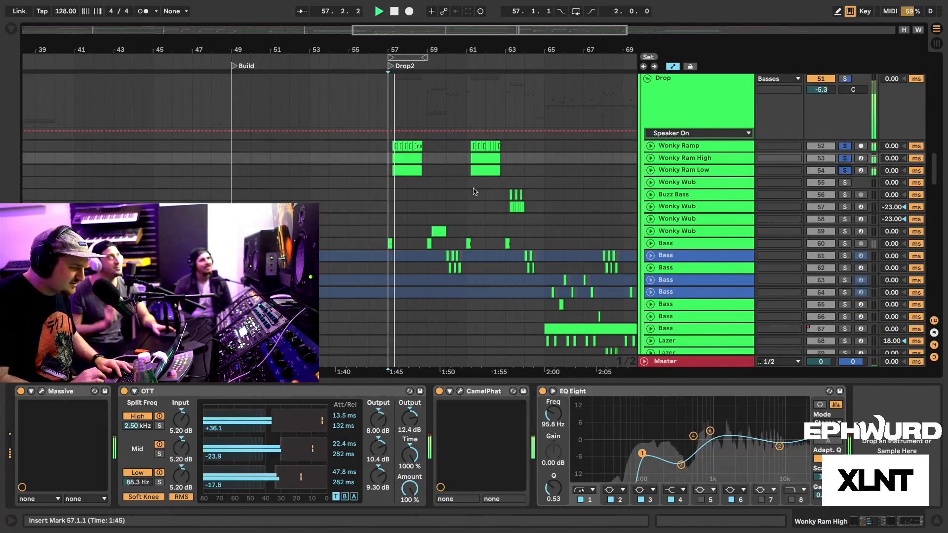
pyautogui.scroll(3, 474, 192)
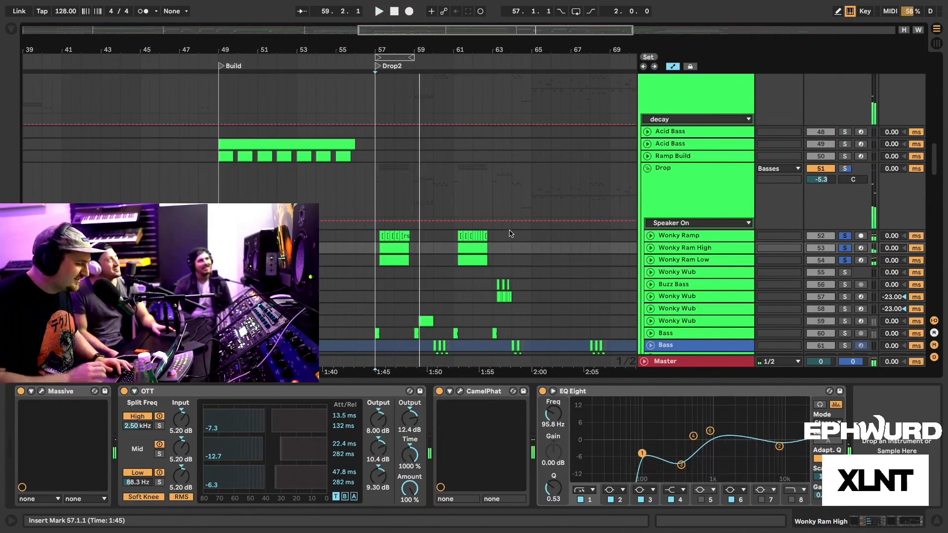
pyautogui.click(845, 237)
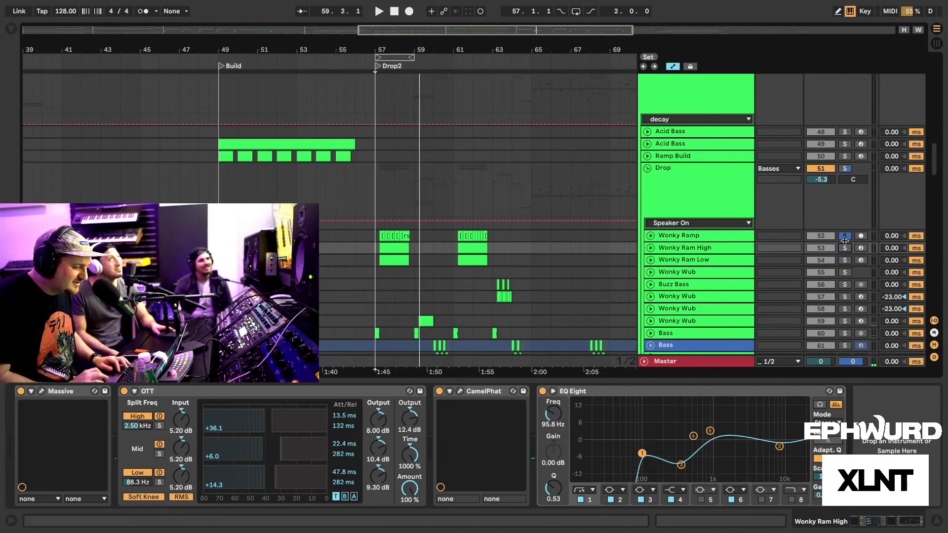
pyautogui.scroll(5, 483, 208)
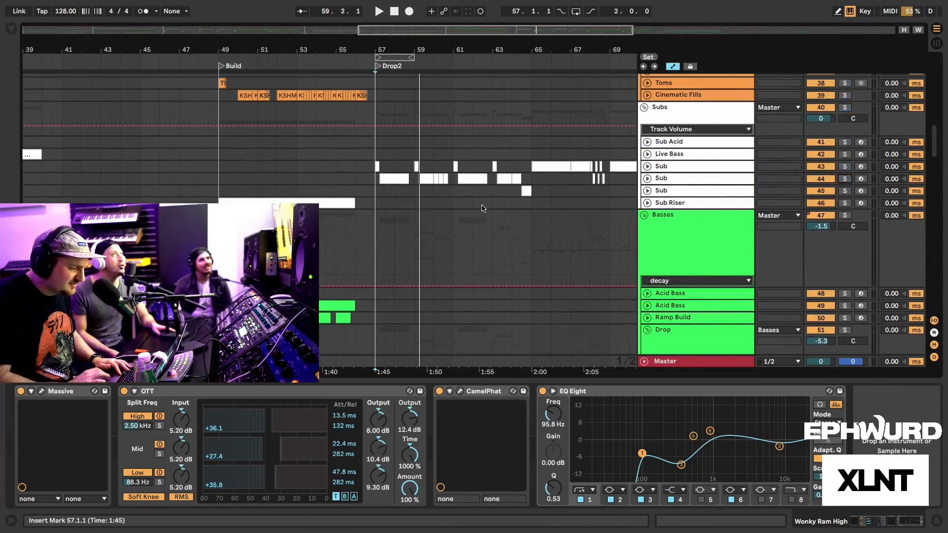
# Select the Wonky Ram High track and hide the device view to give the arrangement more room.
pyautogui.scroll(-6, 483, 208)
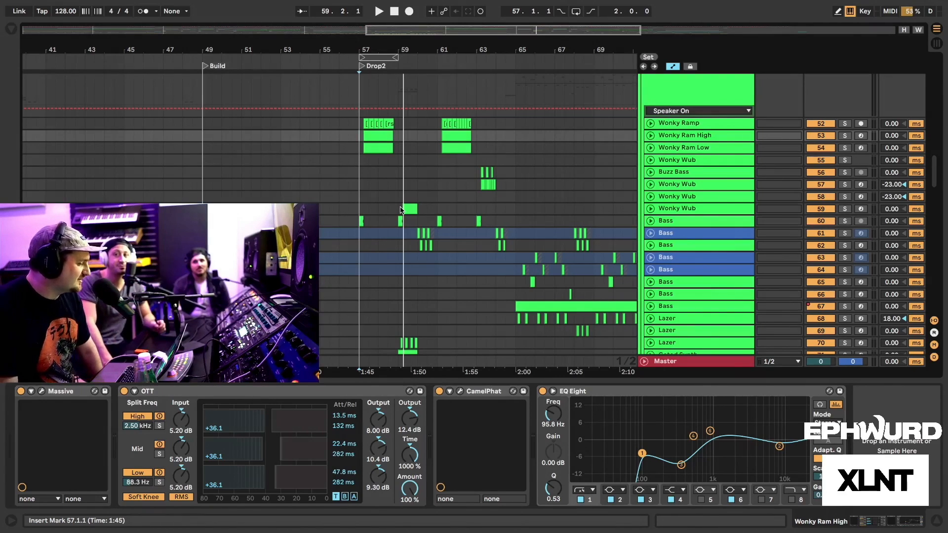
pyautogui.click(717, 137)
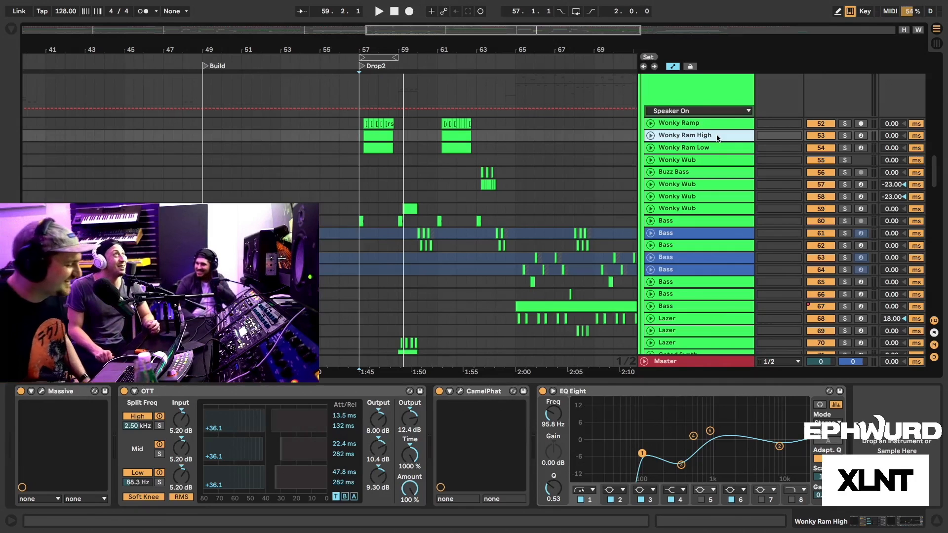
pyautogui.scroll(-3, 485, 219)
pyautogui.scroll(-1, 486, 219)
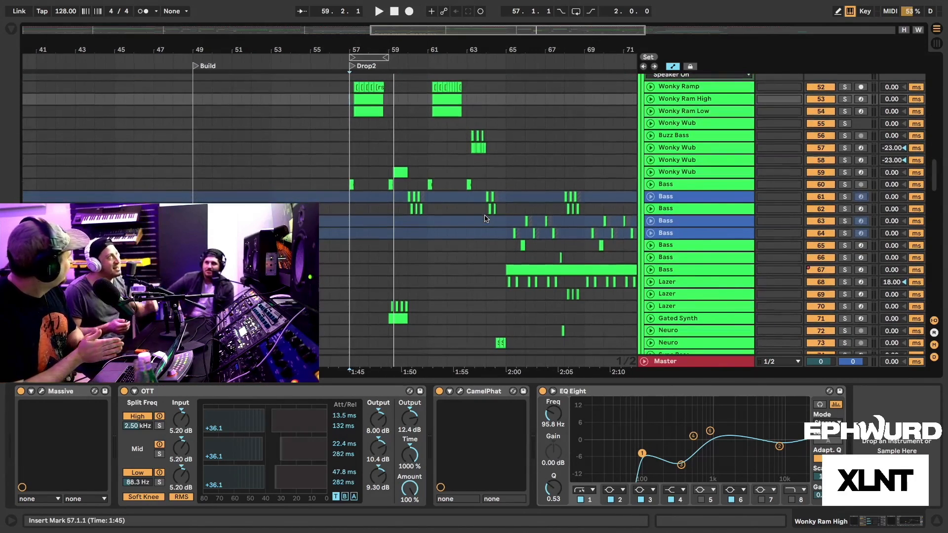
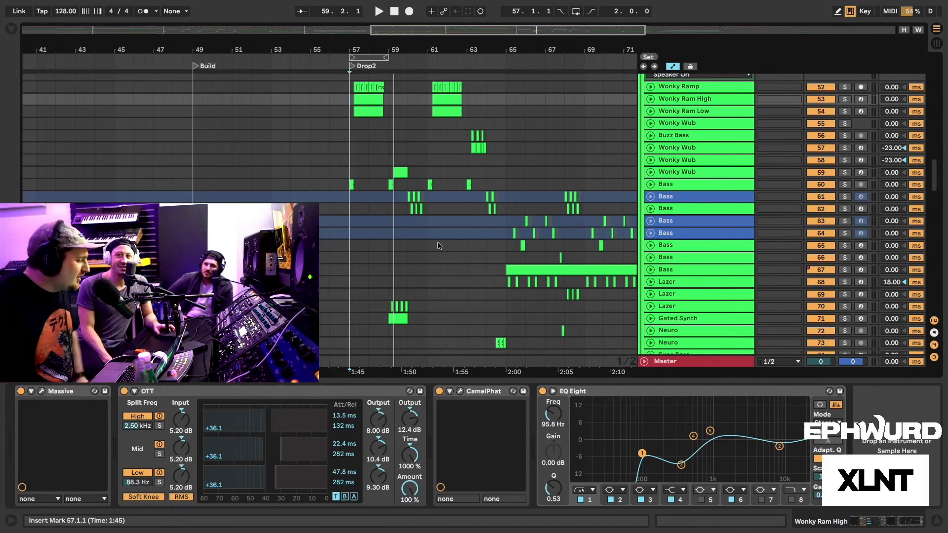
pyautogui.click(455, 379)
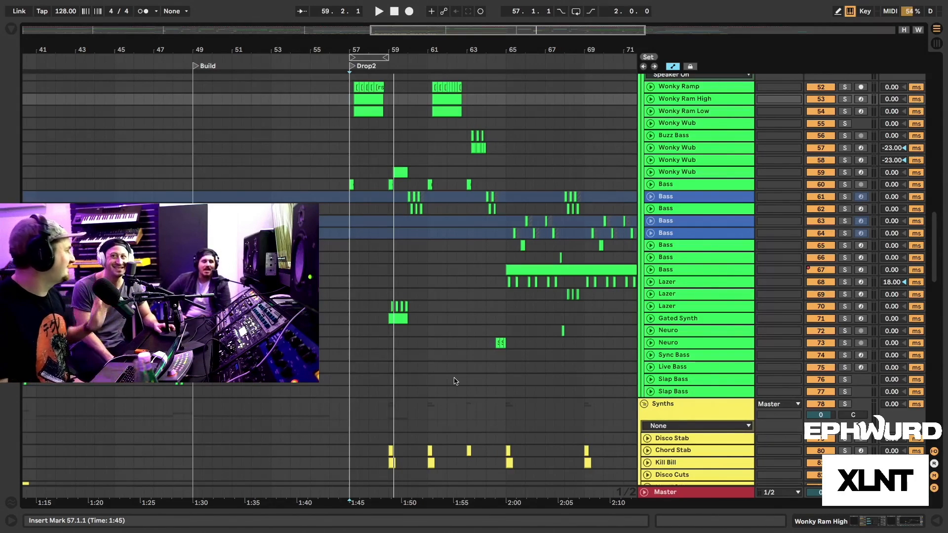
pyautogui.hscroll(2, 450, 296)
pyautogui.scroll(-1, 451, 297)
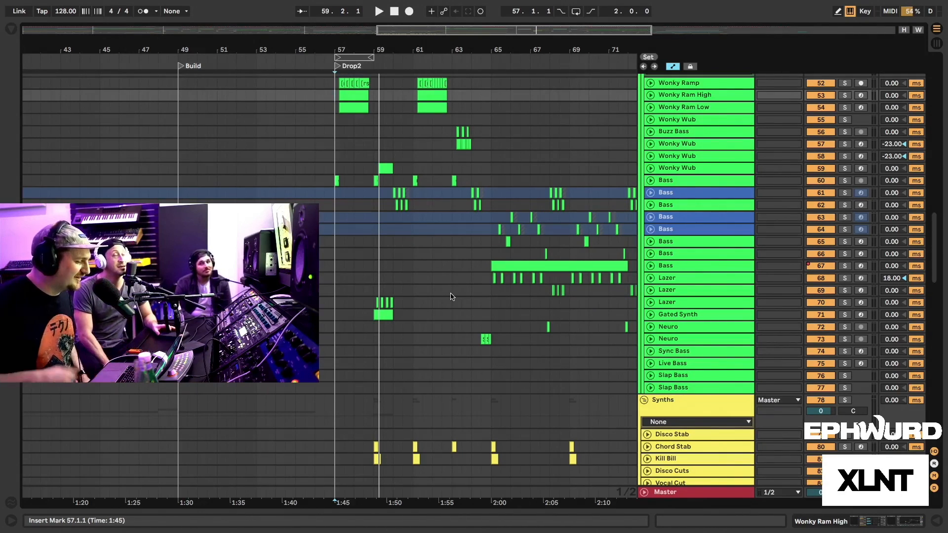
pyautogui.scroll(-5, 451, 220)
pyautogui.scroll(6, 451, 223)
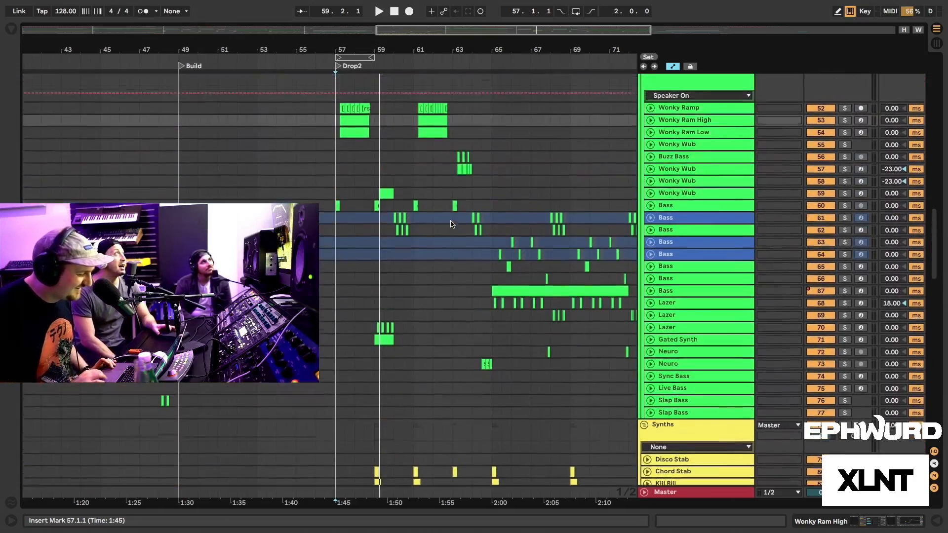
pyautogui.scroll(10, 451, 224)
pyautogui.scroll(-4, 451, 224)
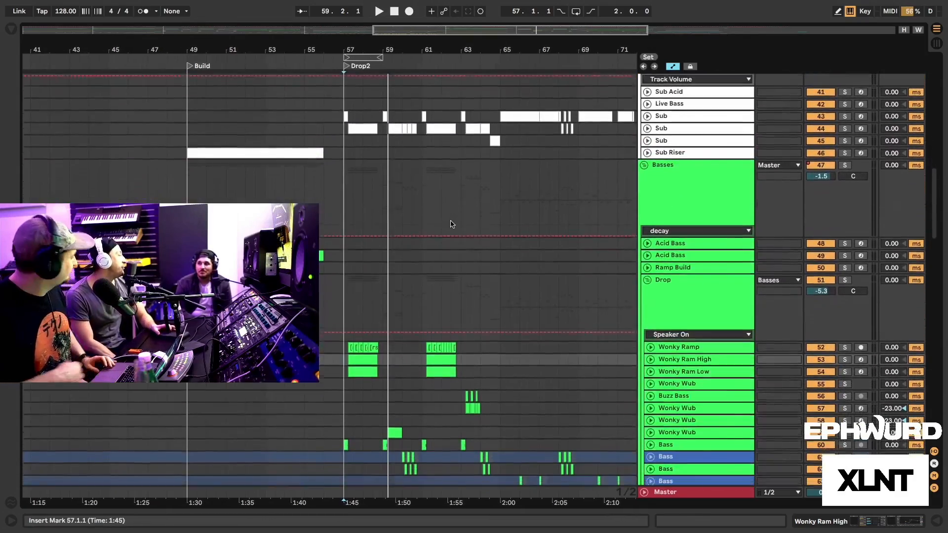
pyautogui.scroll(-1, 451, 224)
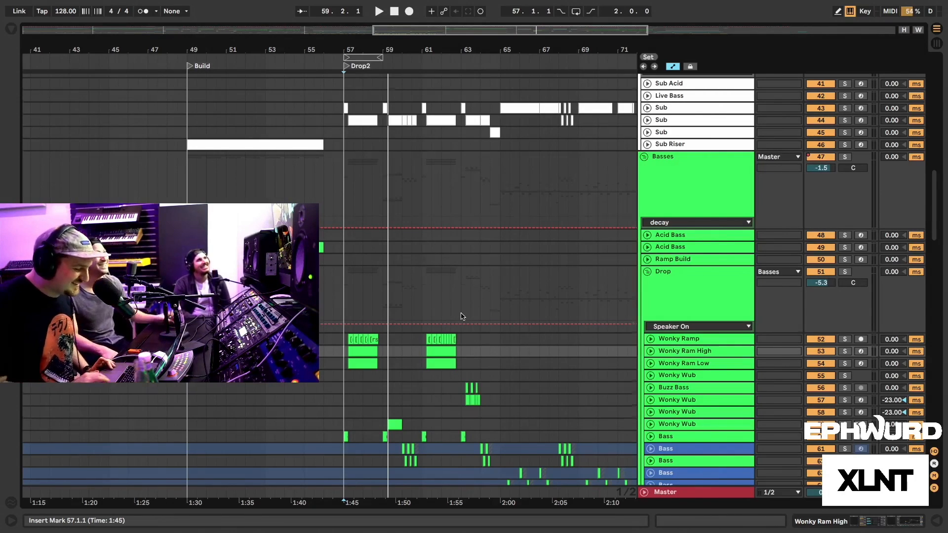
# Play the full mix from the start of Drop2 into bar 66 while following the bass tracks.
pyautogui.hscroll(5, 461, 317)
pyautogui.scroll(-4, 462, 317)
pyautogui.click(290, 68)
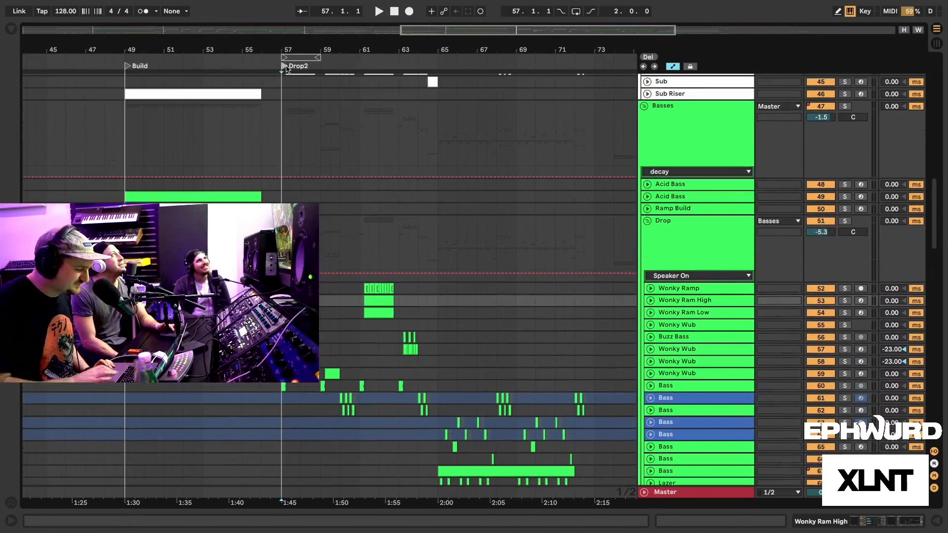
pyautogui.scroll(-1, 346, 257)
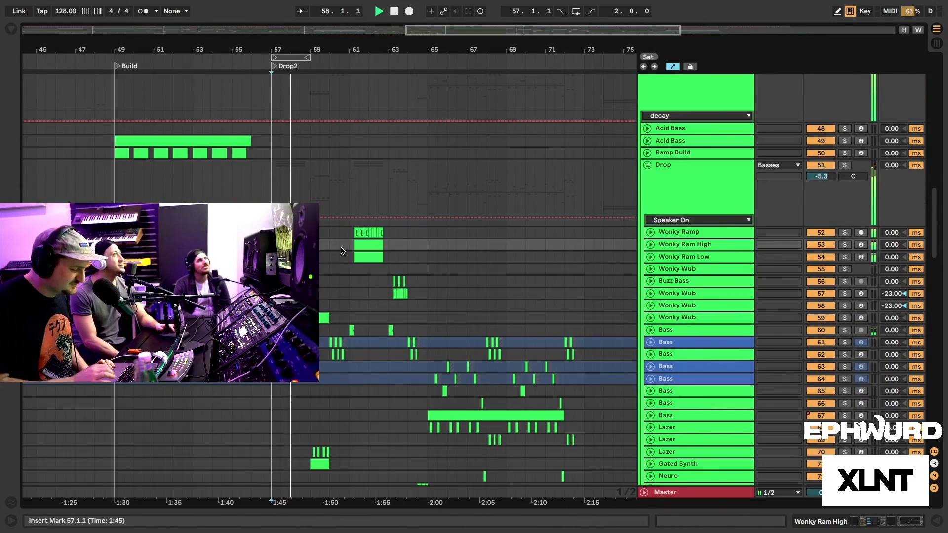
pyautogui.scroll(-4, 386, 314)
pyautogui.scroll(-2, 386, 314)
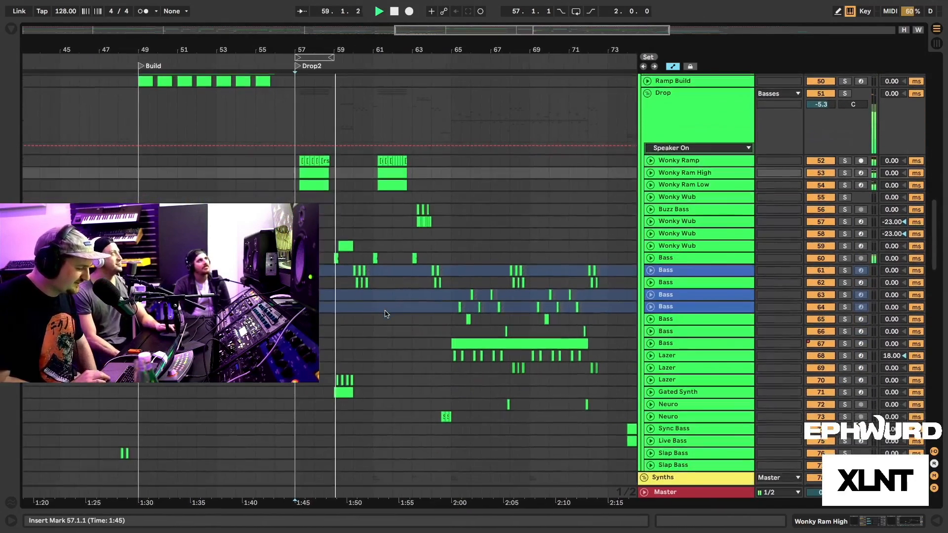
pyautogui.scroll(-2, 387, 314)
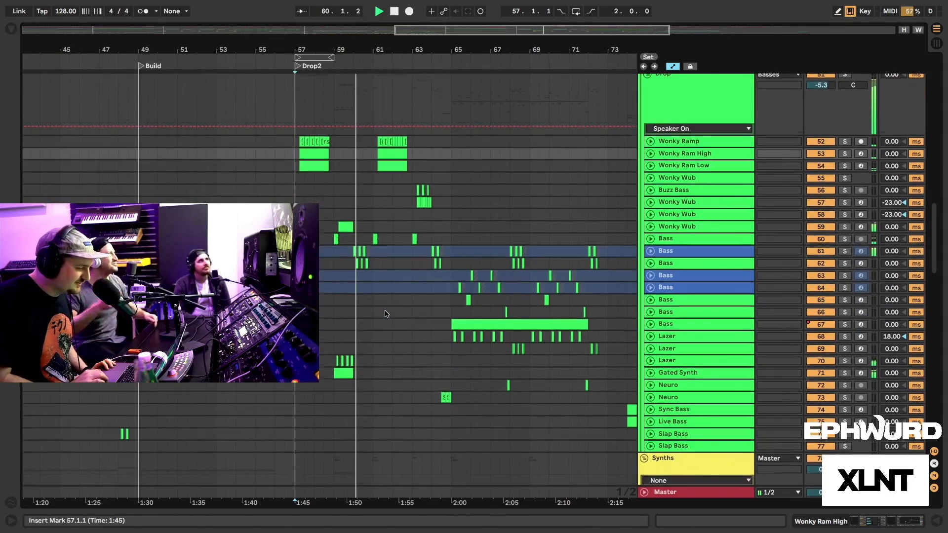
pyautogui.scroll(6, 390, 311)
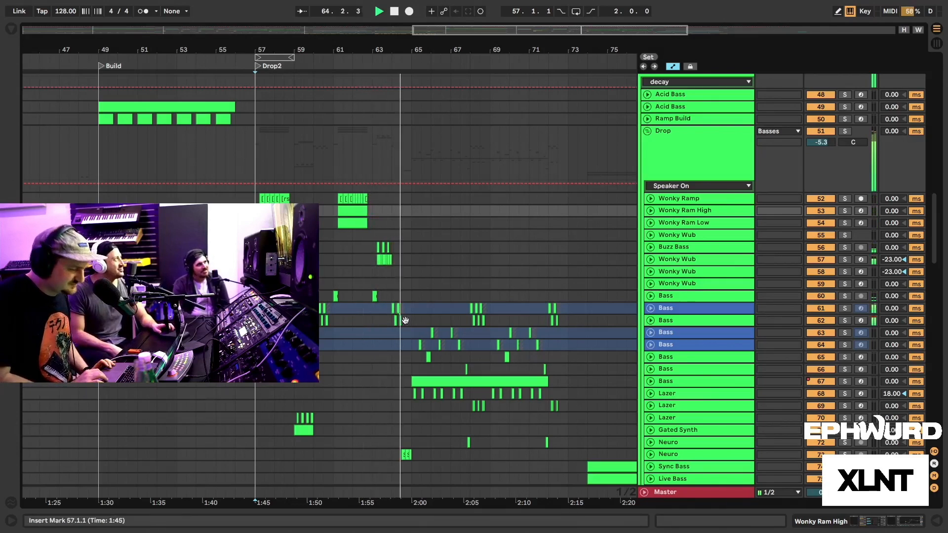
pyautogui.scroll(-2, 447, 338)
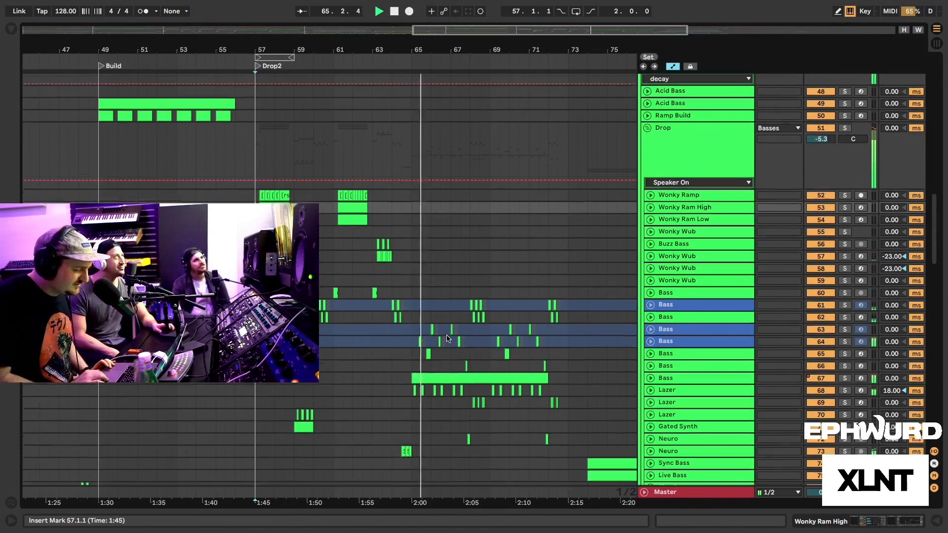
pyautogui.scroll(4, 447, 338)
pyautogui.scroll(-2, 447, 338)
pyautogui.scroll(-1, 447, 339)
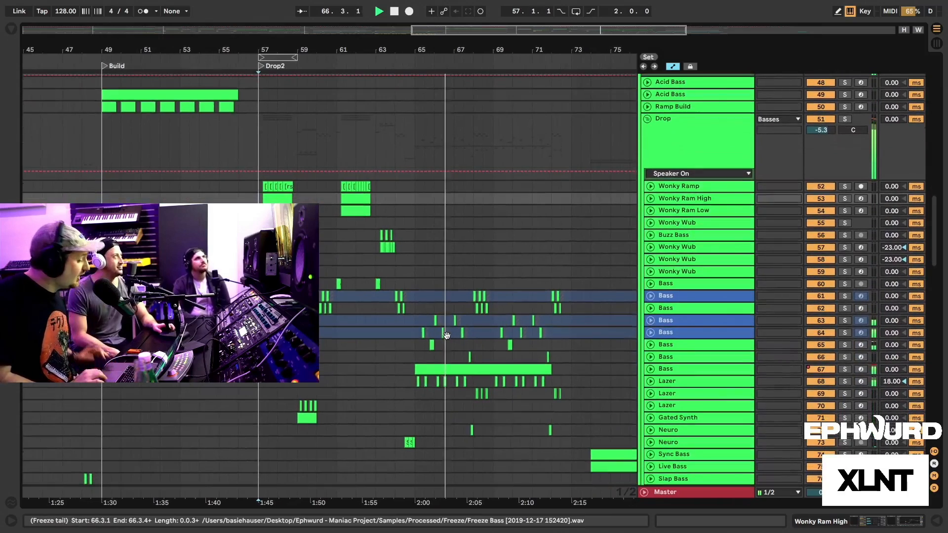
pyautogui.press('space')
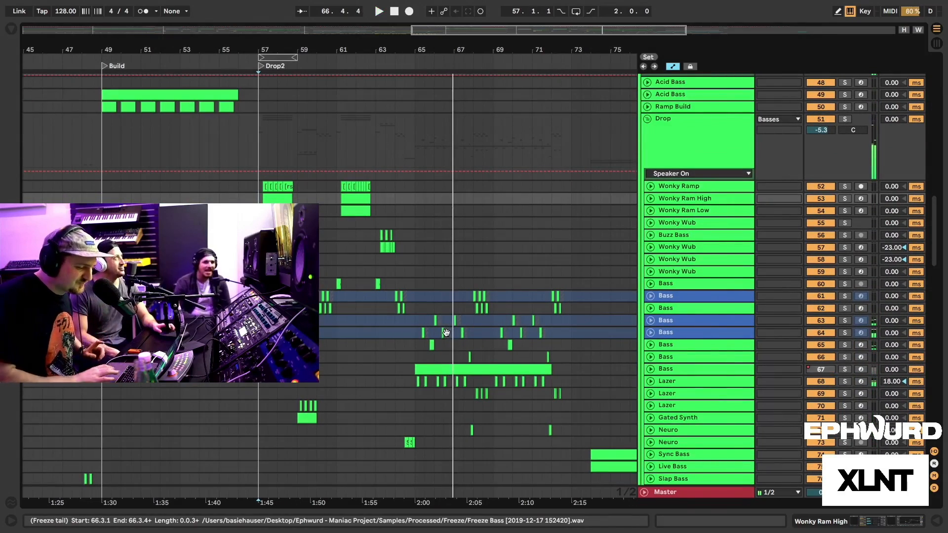
# Solo Lazer track 68 and play it from bar 65.
pyautogui.click(415, 344)
pyautogui.scroll(-1, 419, 362)
pyautogui.click(413, 362)
pyautogui.scroll(-2, 415, 367)
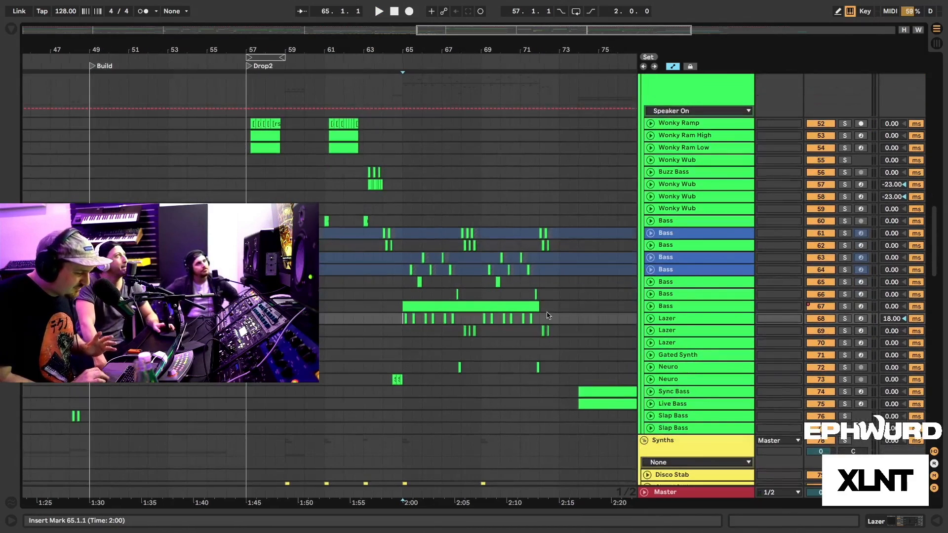
pyautogui.click(686, 322)
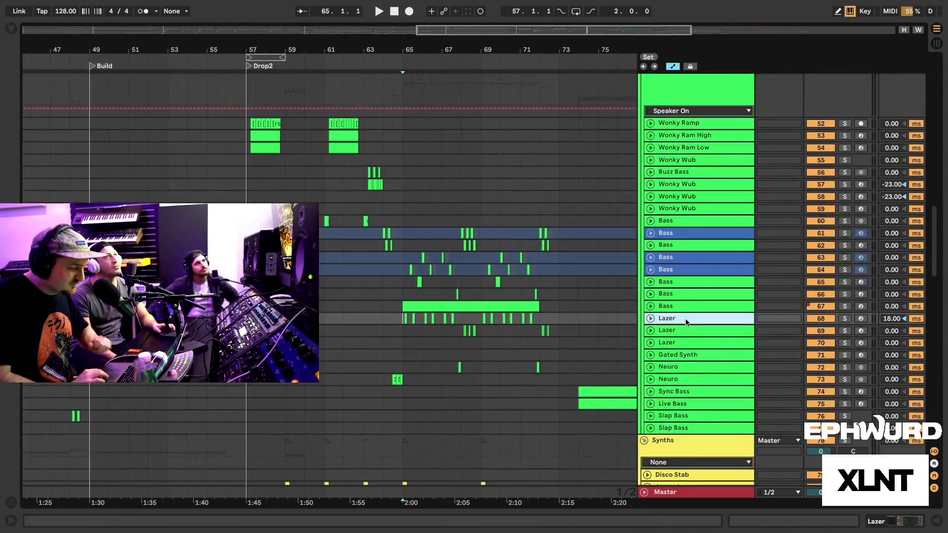
pyautogui.click(845, 319)
pyautogui.press('space')
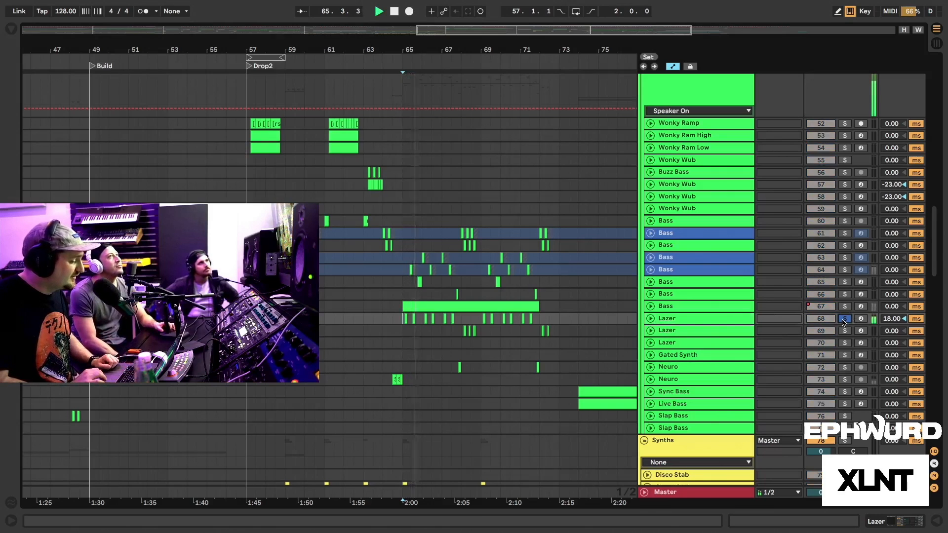
# Play from bar 65 with the Synths group, Lazer track 69 and Neuro track 72 soloed alongside Lazer track 68.
pyautogui.scroll(-5, 567, 355)
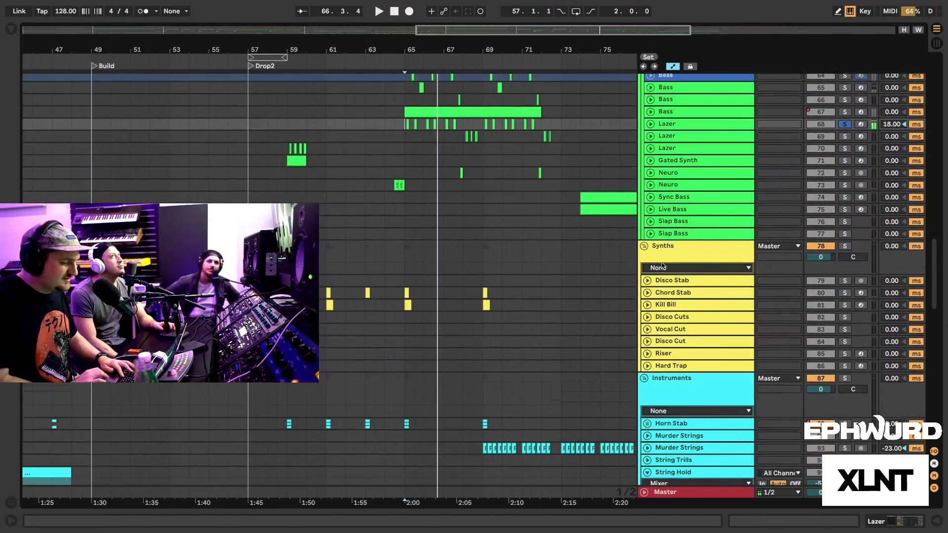
pyautogui.click(686, 247)
pyautogui.click(844, 246)
pyautogui.press('space')
pyautogui.press('space')
pyautogui.scroll(2, 495, 234)
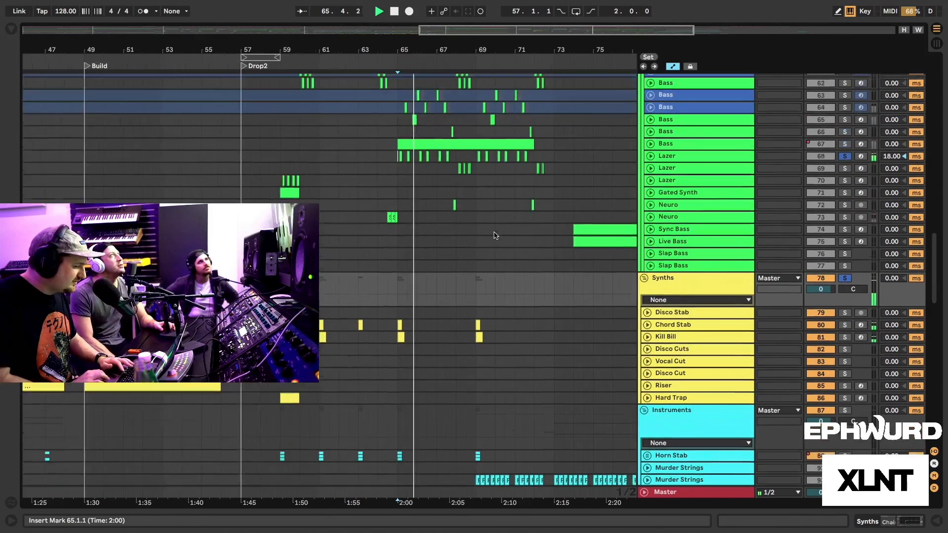
pyautogui.click(678, 178)
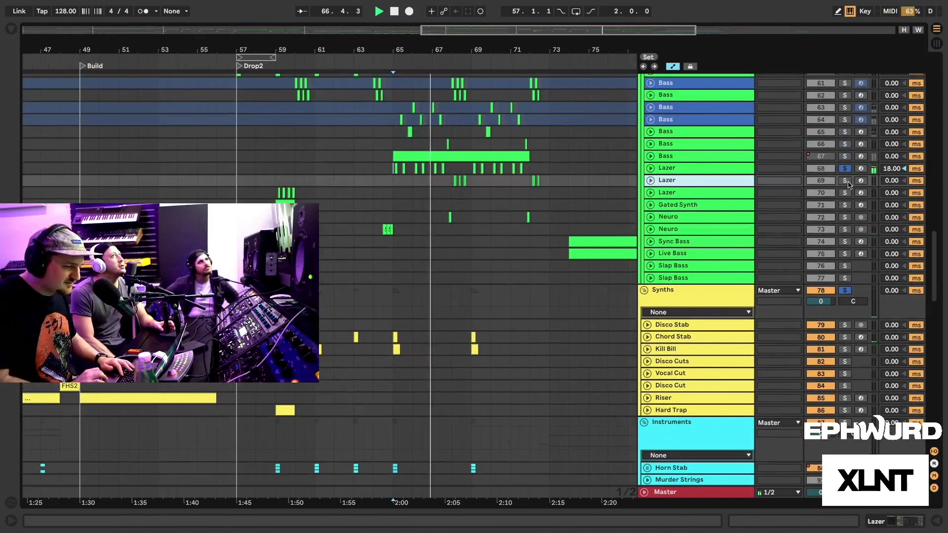
pyautogui.click(699, 222)
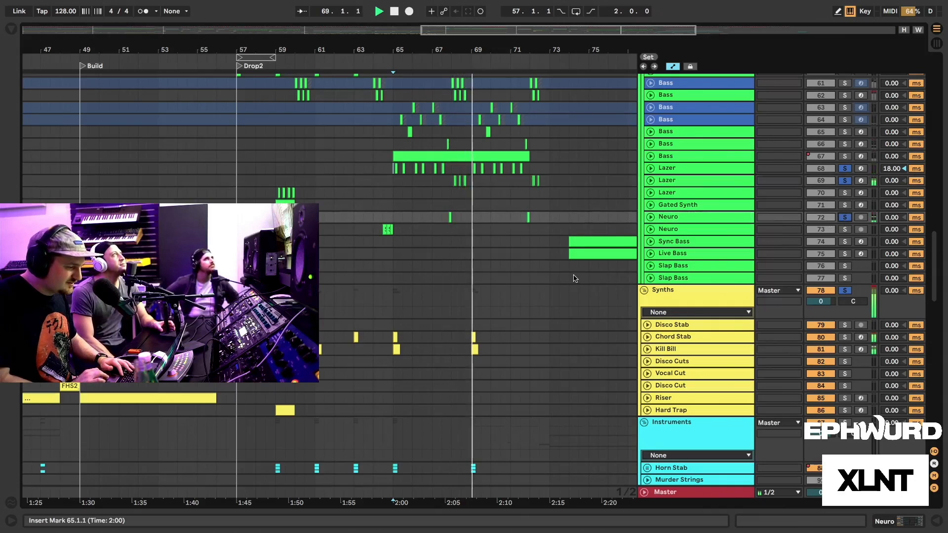
# Select Lazer track 68 and its clip at bar 69 while checking the soloed bass and synth layers.
pyautogui.scroll(-3, 573, 277)
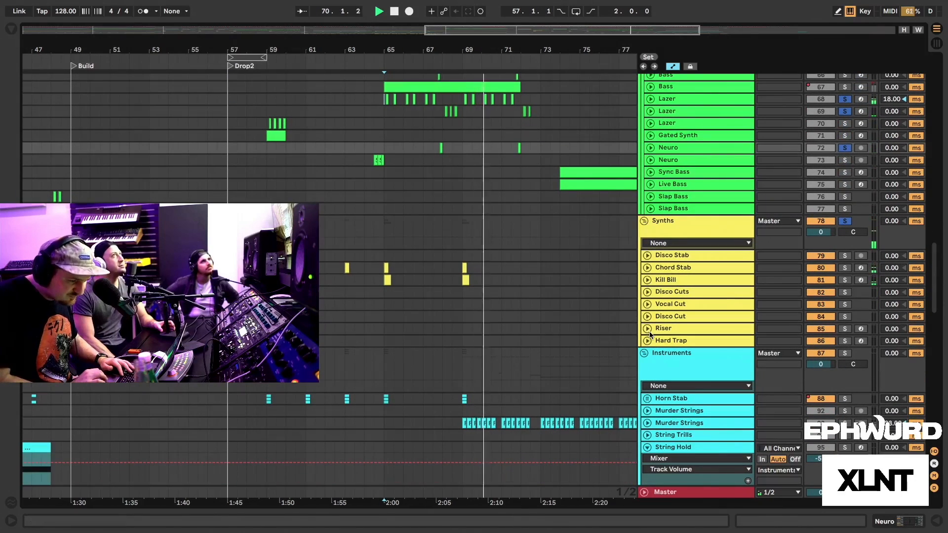
pyautogui.scroll(3, 694, 478)
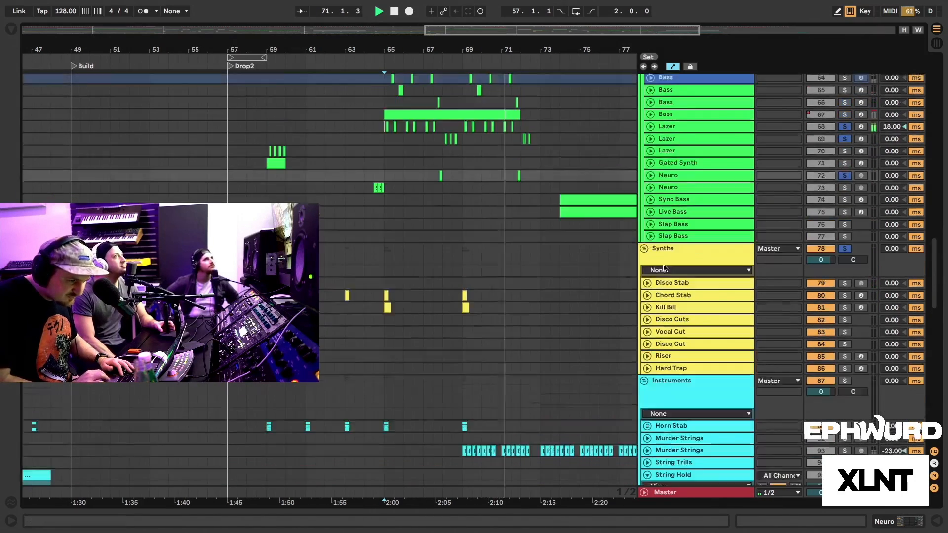
pyautogui.click(688, 162)
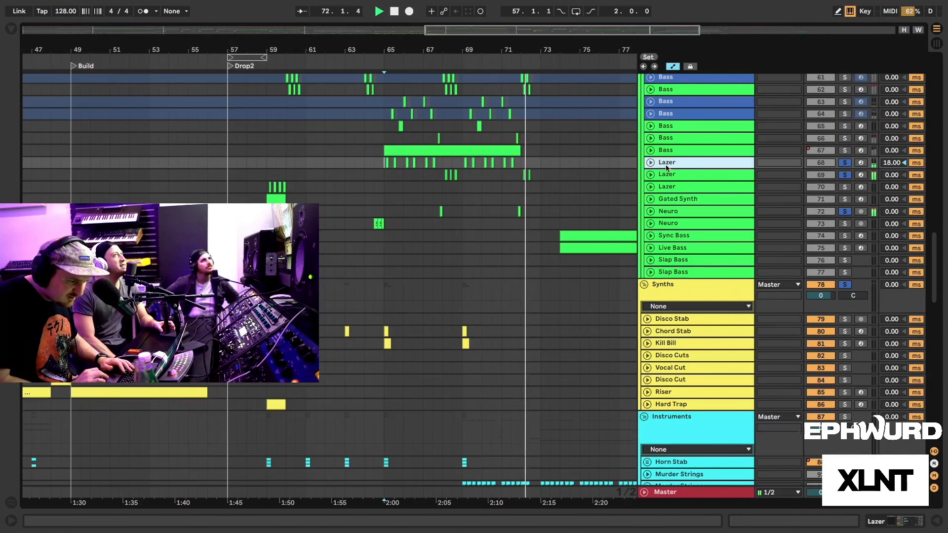
pyautogui.click(466, 165)
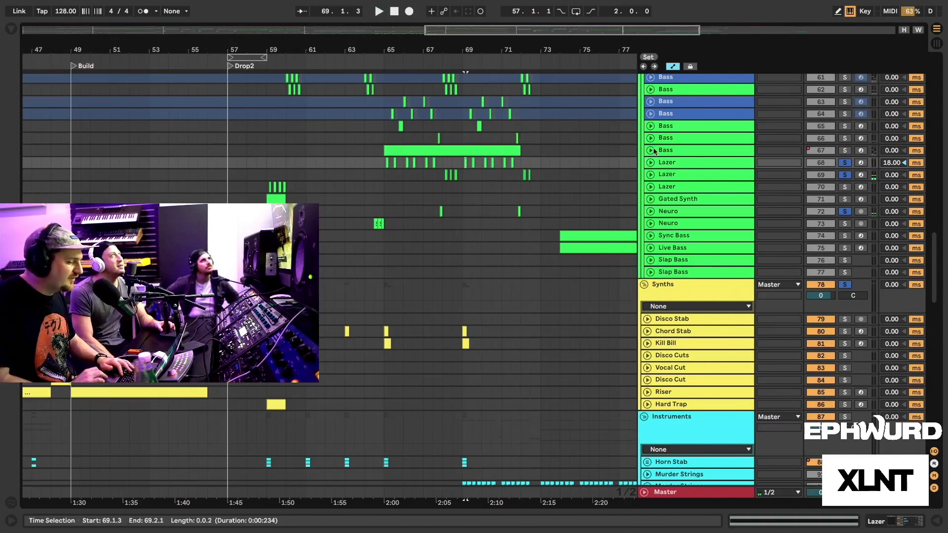
pyautogui.keyDown('shift'); pyautogui.click(473, 183); pyautogui.keyUp('shift')
pyautogui.moveTo(473, 184); pyautogui.dragTo(525, 177)
# Clear all solos and play the full mix from bar 65, then from bar 68.
pyautogui.scroll(5, 526, 178)
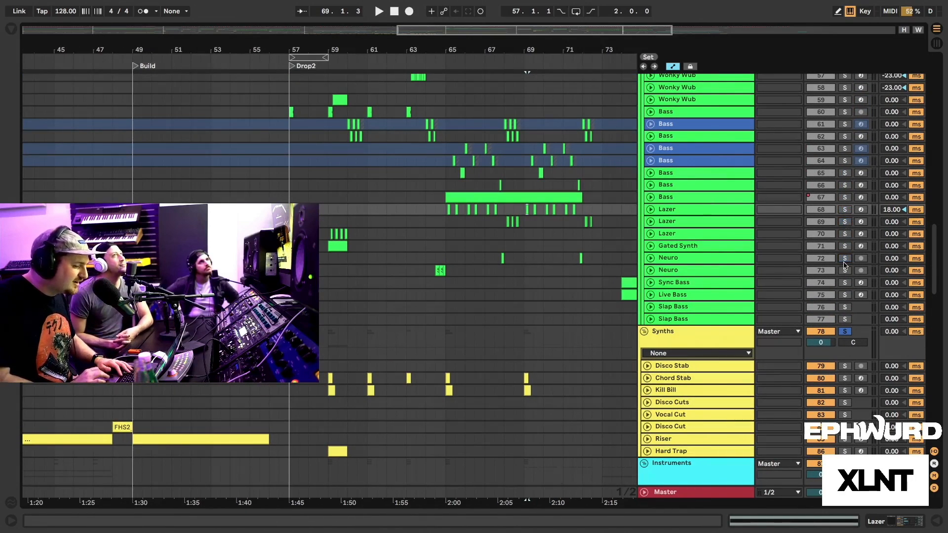
pyautogui.click(845, 332)
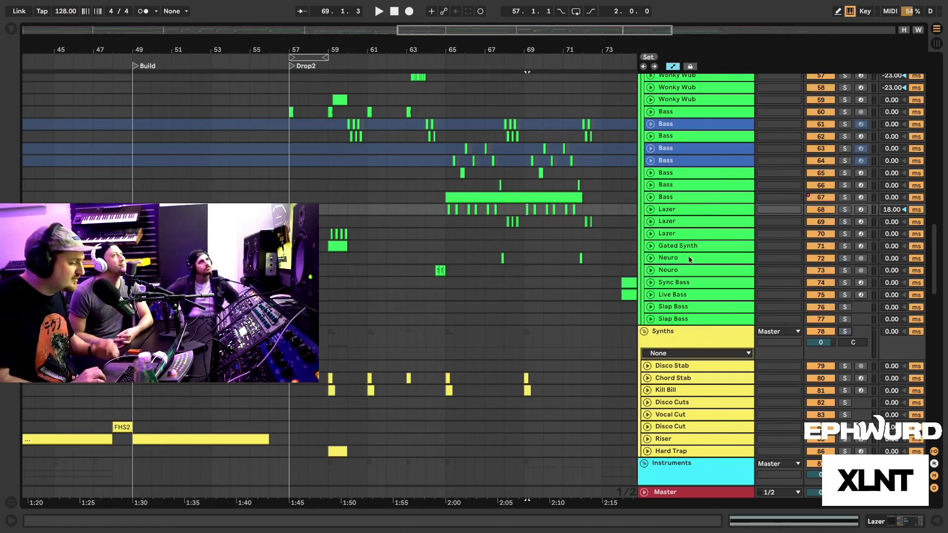
pyautogui.click(445, 217)
pyautogui.press('space')
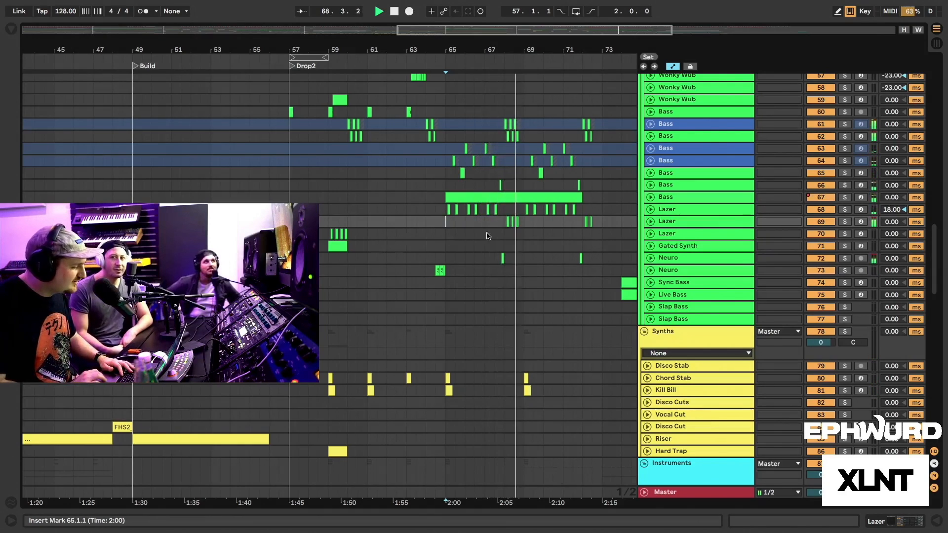
pyautogui.click(505, 226)
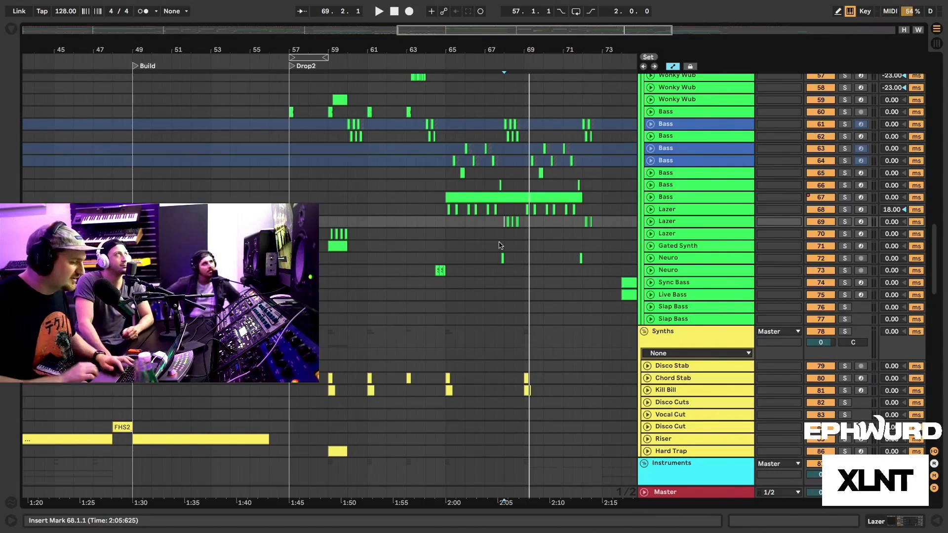
# Place the insert mark on Lazer track 70 at bar 59 and play the full mix from there.
pyautogui.scroll(3, 347, 270)
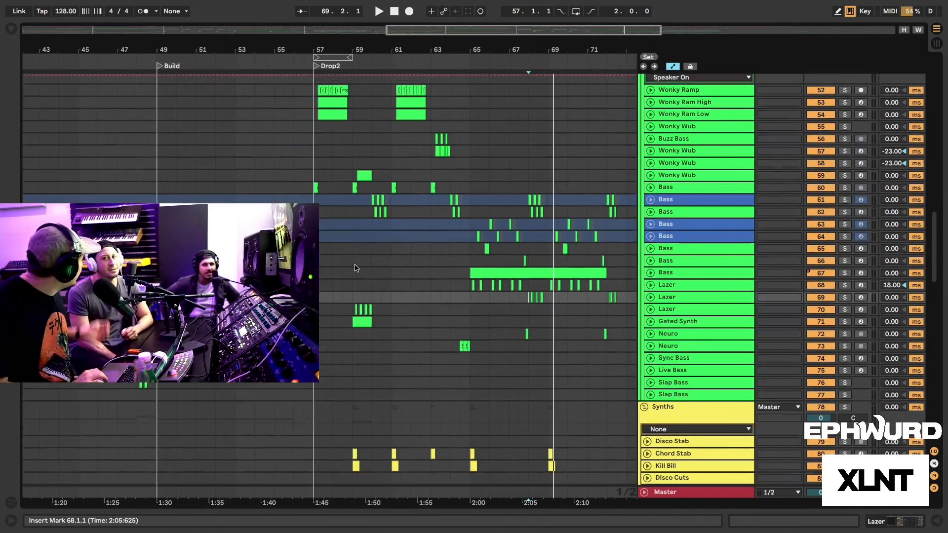
pyautogui.click(473, 285)
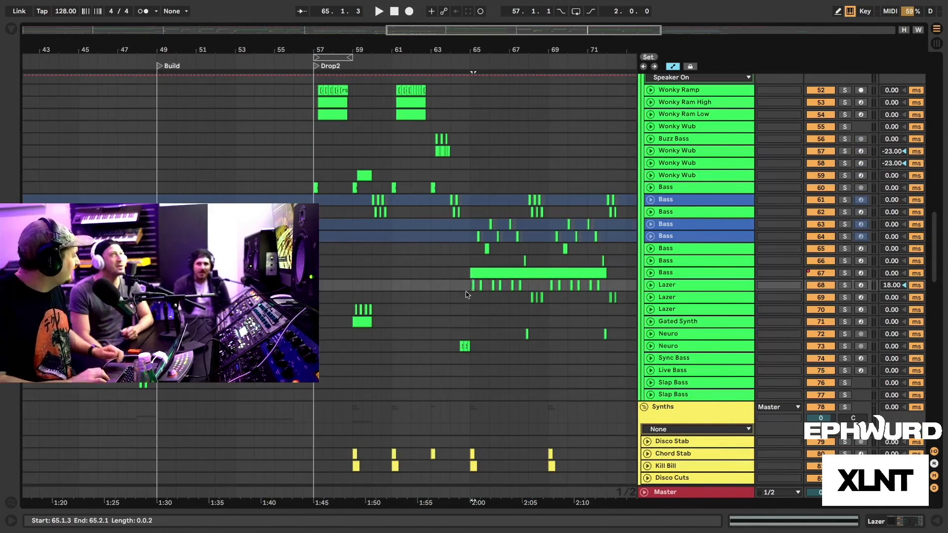
pyautogui.hscroll(-3, 358, 277)
pyautogui.scroll(-10, 387, 301)
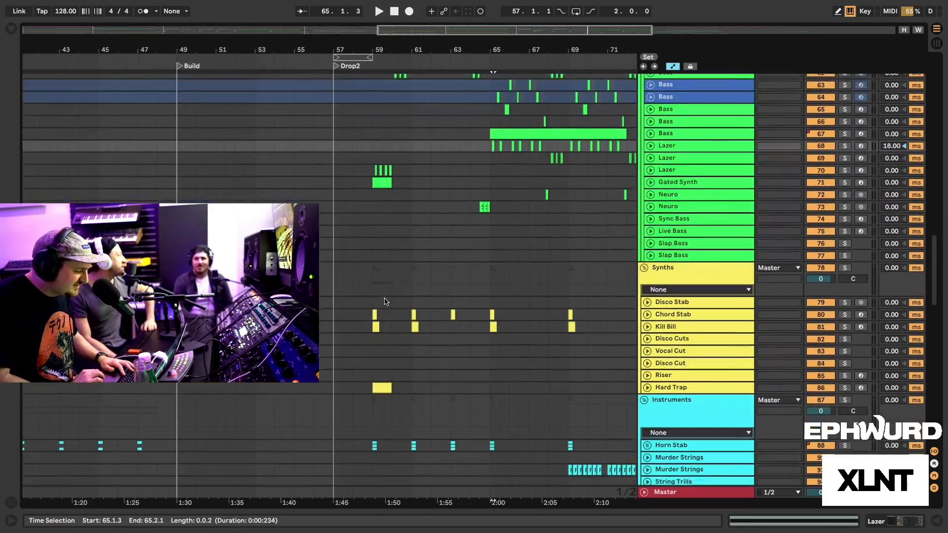
pyautogui.click(378, 301)
pyautogui.scroll(6, 366, 254)
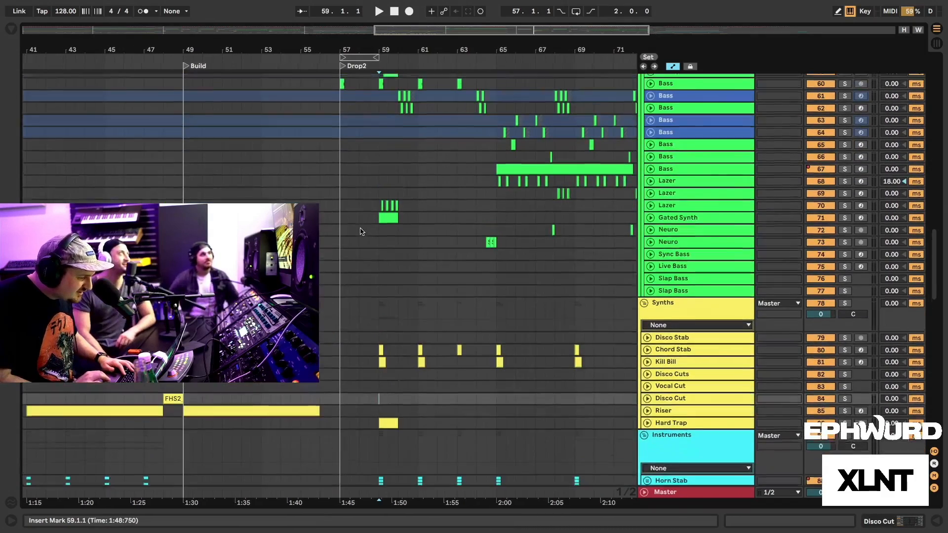
pyautogui.click(386, 249)
pyautogui.scroll(4, 517, 228)
pyautogui.hscroll(-2, 517, 229)
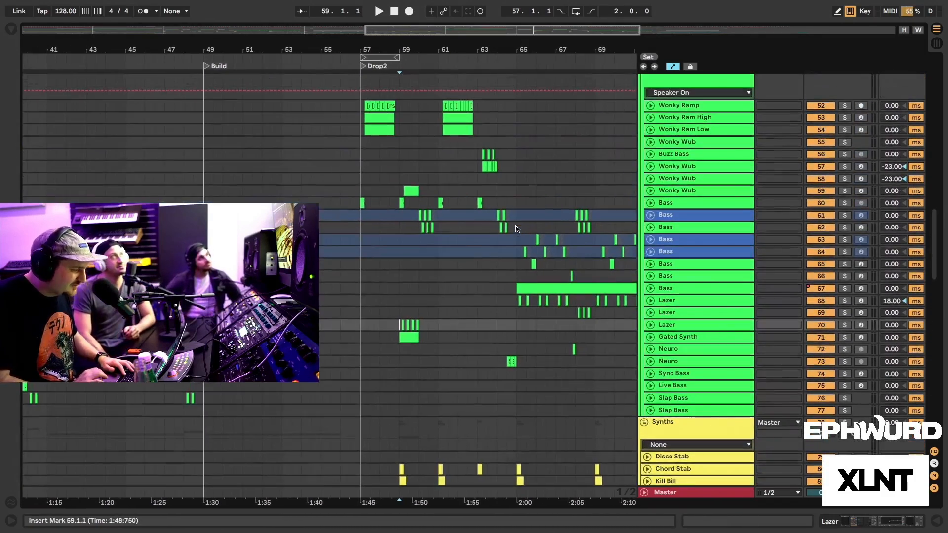
pyautogui.press('space')
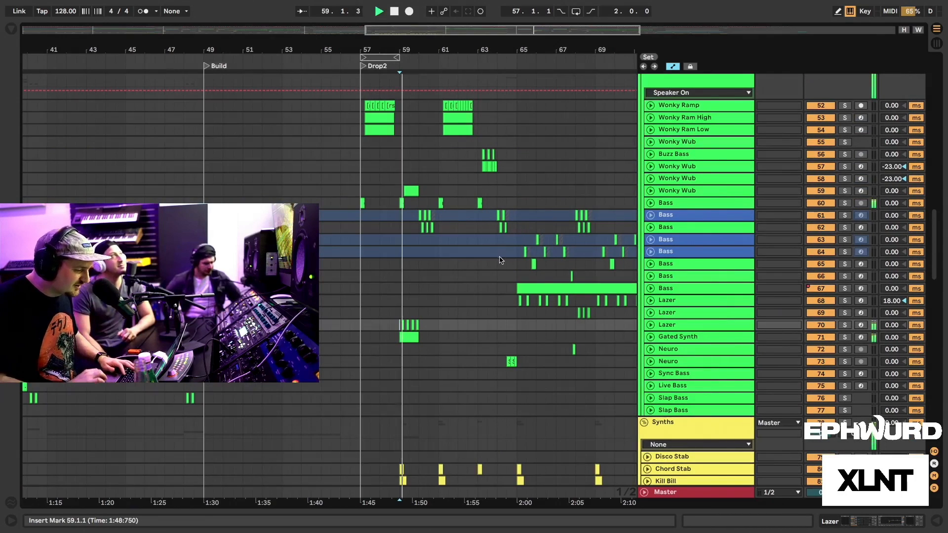
# Solo Lazer track 70 and Gated Synth track 71 to hear them together, then clear both solos.
pyautogui.scroll(-2, 440, 282)
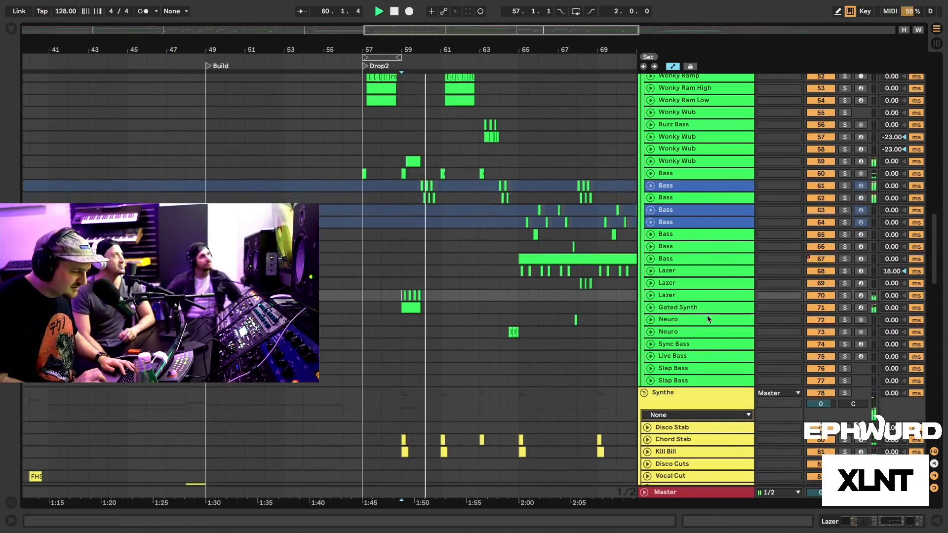
pyautogui.click(845, 296)
pyautogui.click(845, 308)
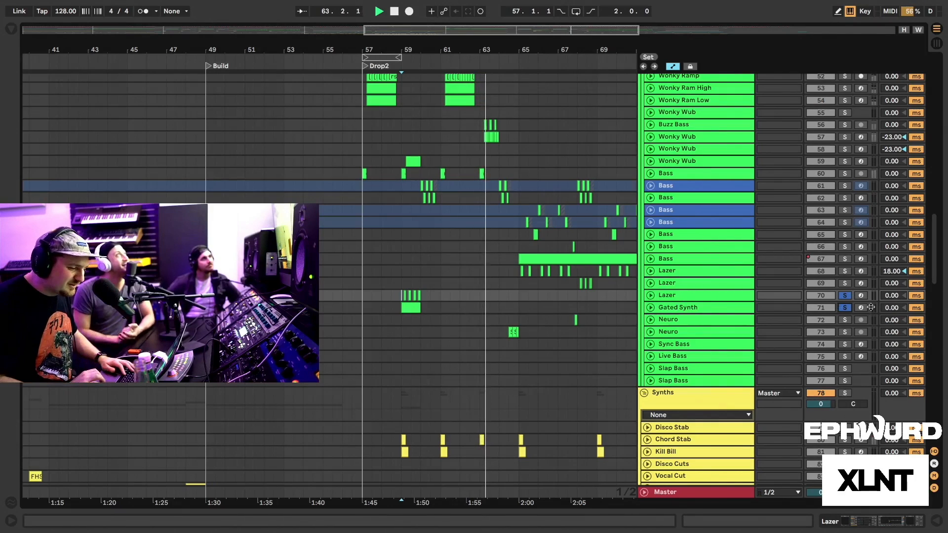
pyautogui.click(845, 307)
pyautogui.click(845, 295)
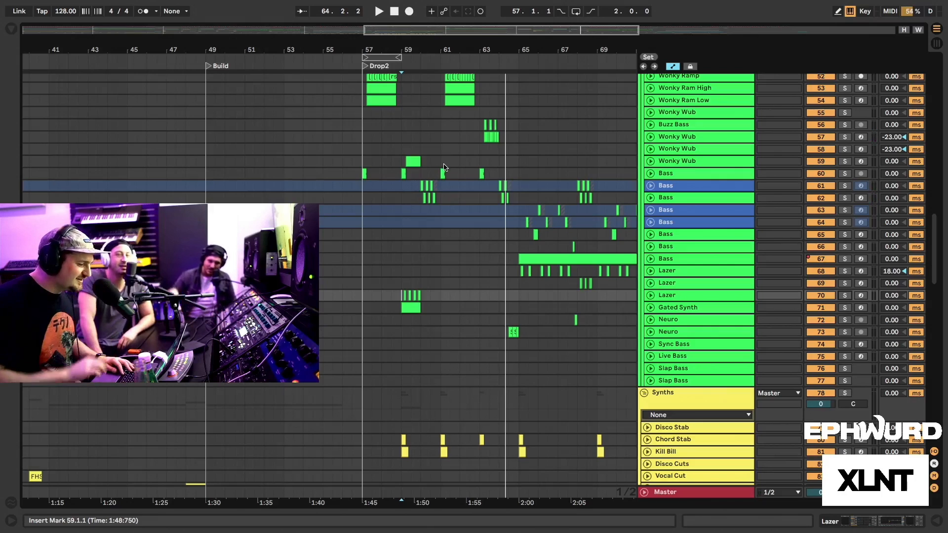
# Place the insert mark on Wonky Wub track 59 at bar 59 and replay the full mix into bar 61.
pyautogui.click(403, 163)
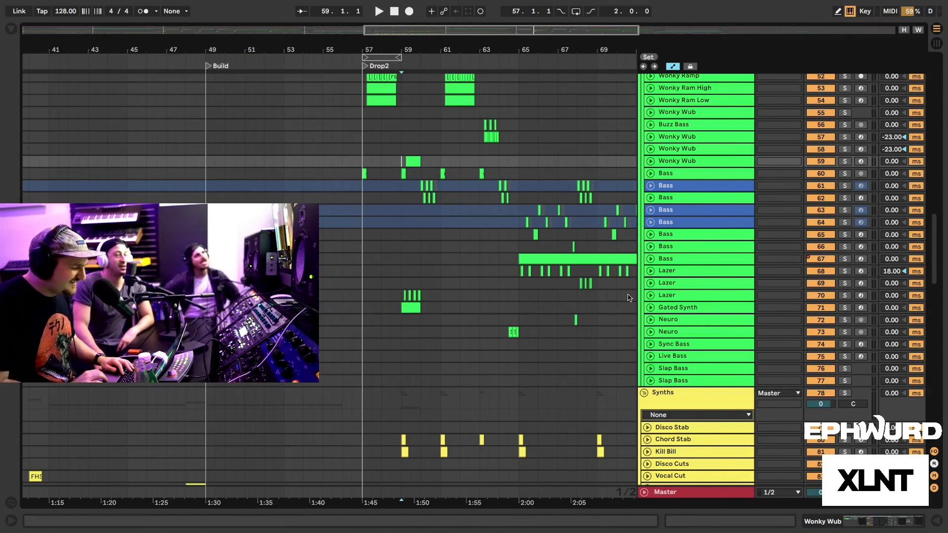
pyautogui.click(392, 66)
pyautogui.scroll(5, 406, 48)
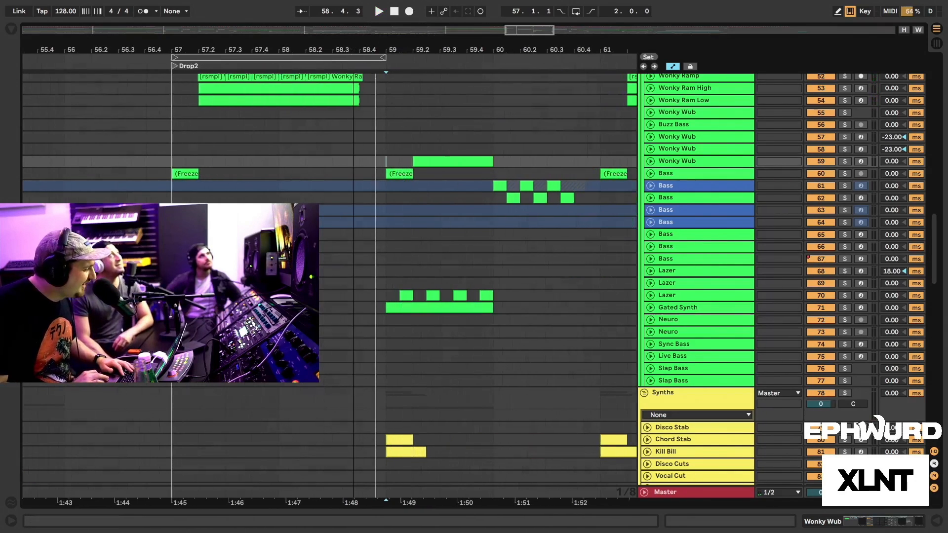
pyautogui.scroll(-5, 355, 49)
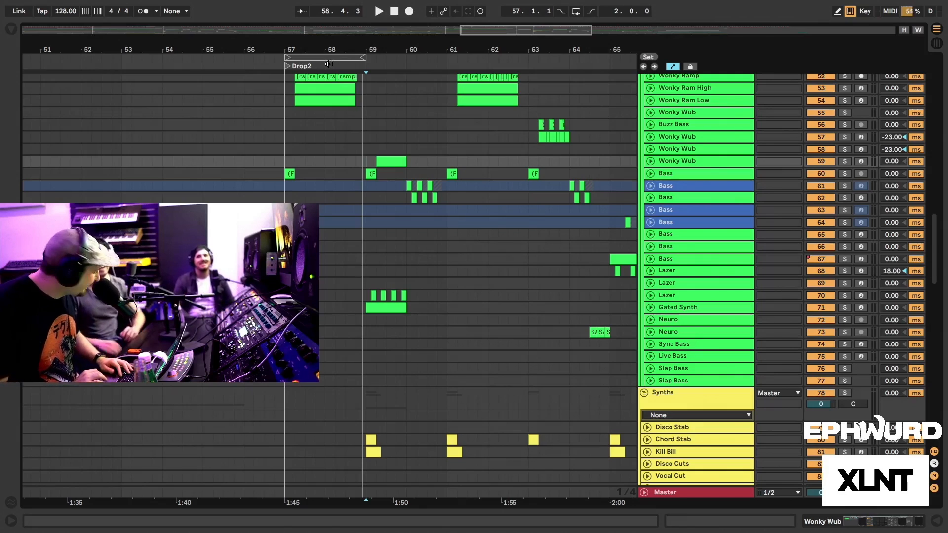
pyautogui.click(343, 66)
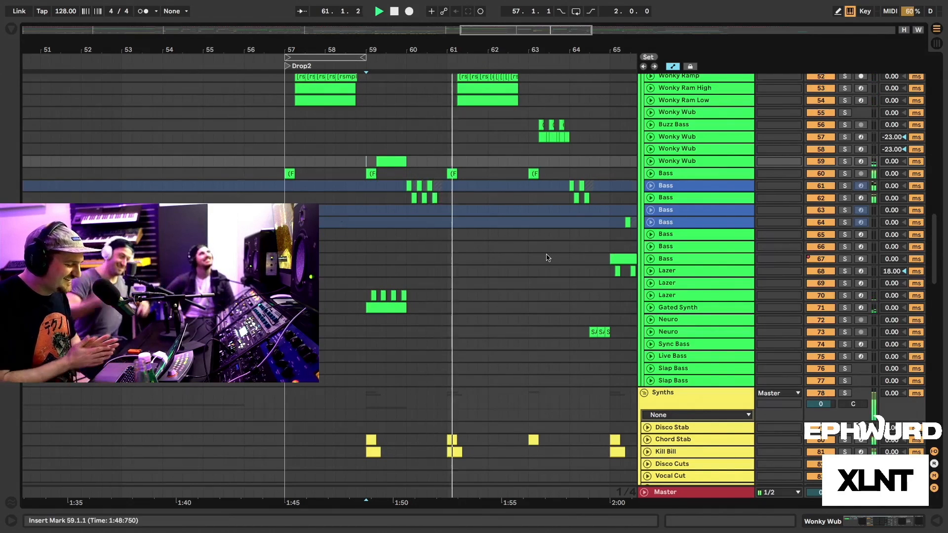
# Solo the Synths group and play it from the Chord Stab clip at bar 59.
pyautogui.scroll(-8, 547, 257)
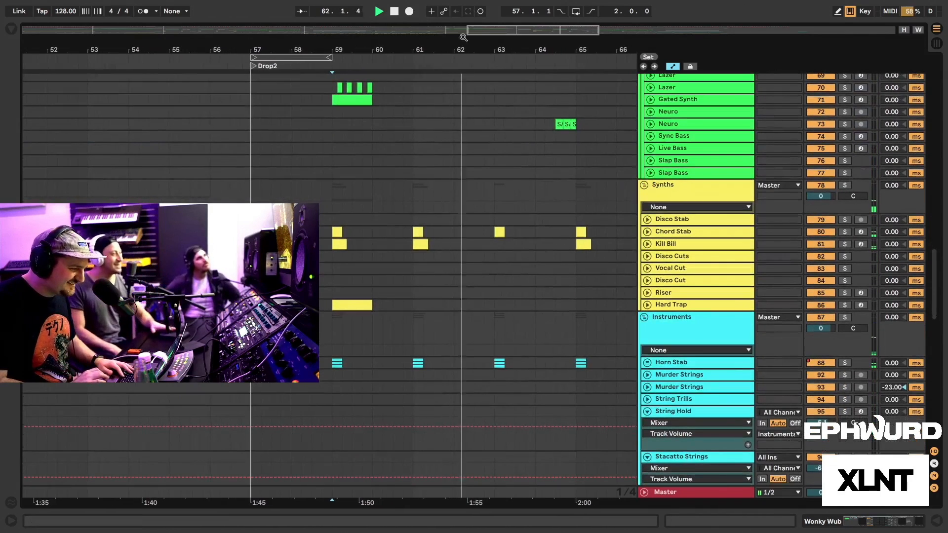
pyautogui.moveTo(455, 50); pyautogui.dragTo(455, 35)
pyautogui.press('space')
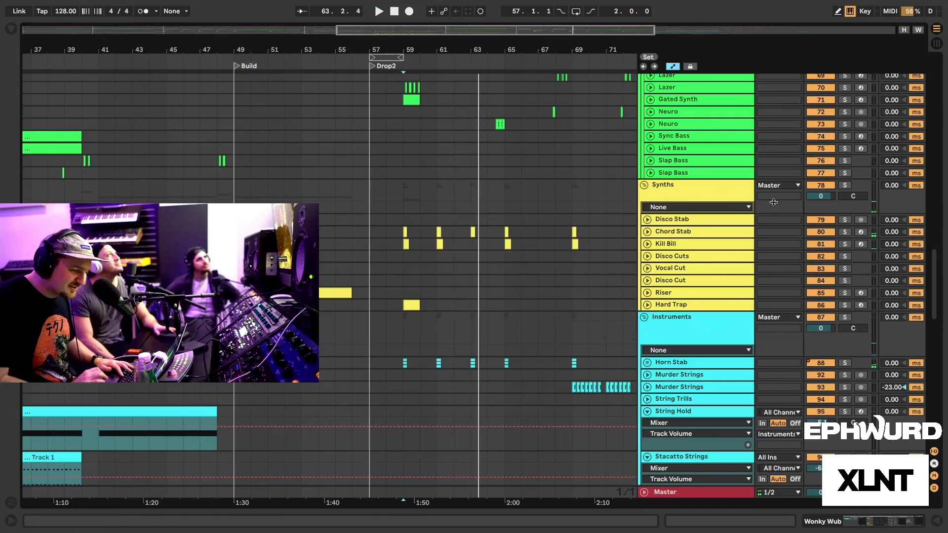
pyautogui.click(845, 185)
pyautogui.click(404, 232)
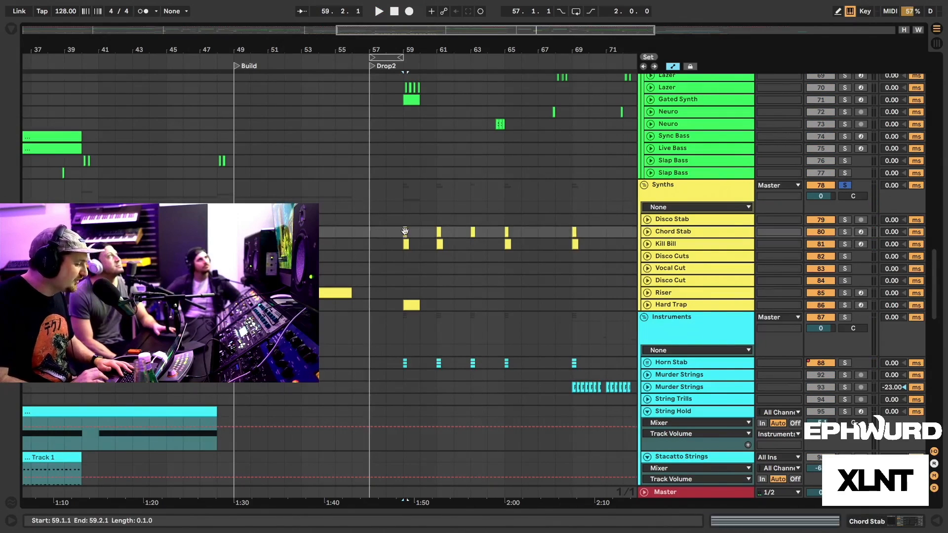
pyautogui.press('space')
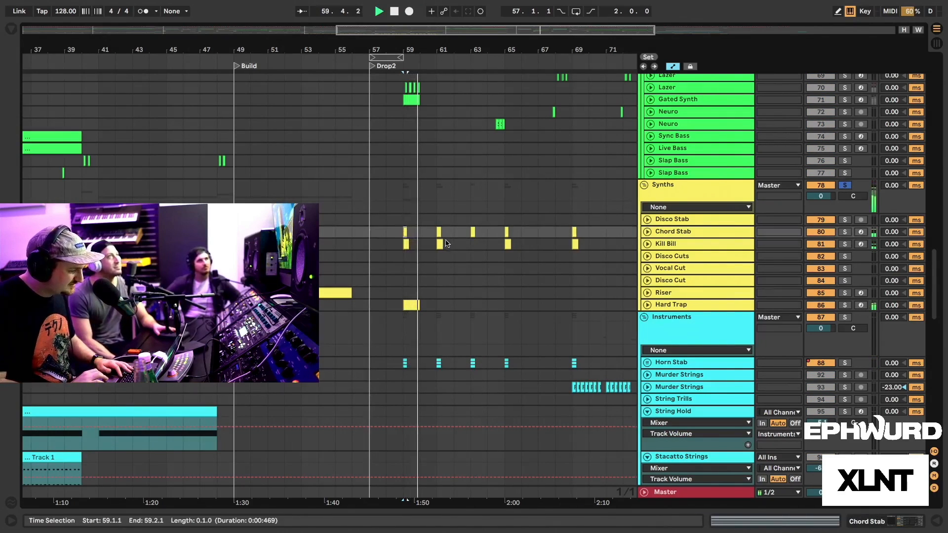
# Open the Chord Stab track's Massive synth, show its fourth envelope and voicing settings, and close it.
pyautogui.doubleClick(678, 233)
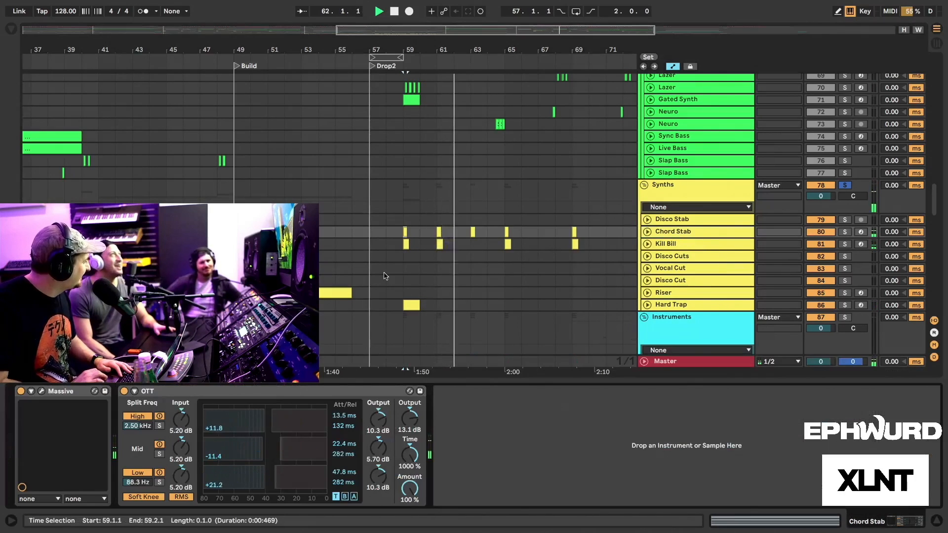
pyautogui.click(42, 391)
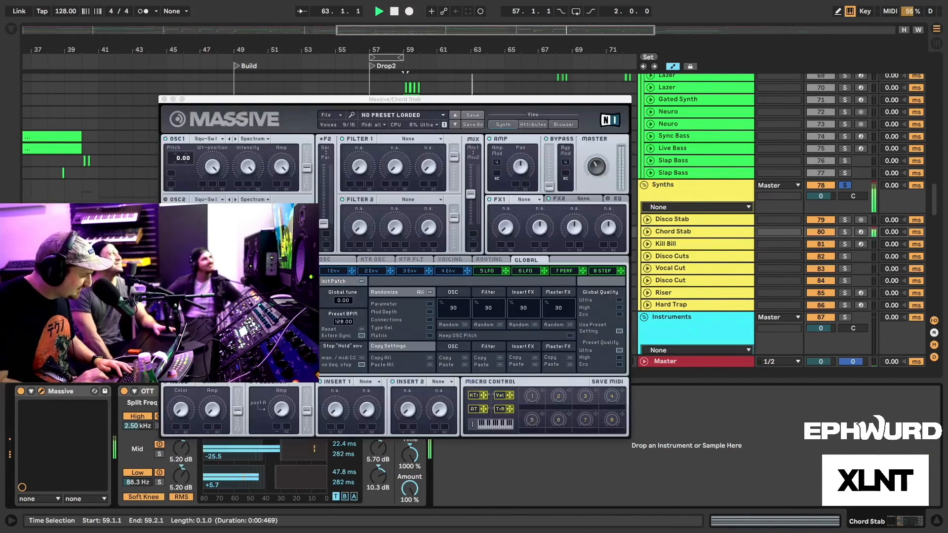
pyautogui.click(448, 271)
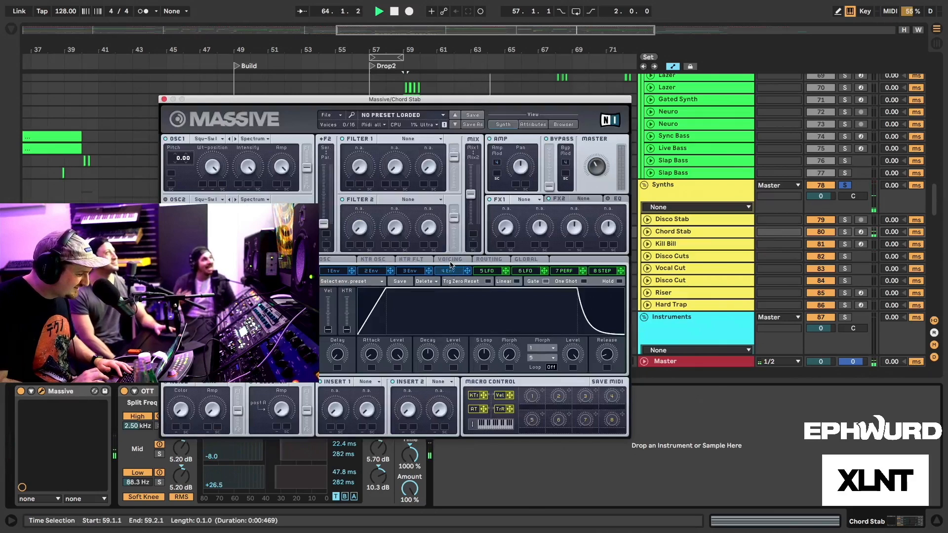
pyautogui.click(448, 260)
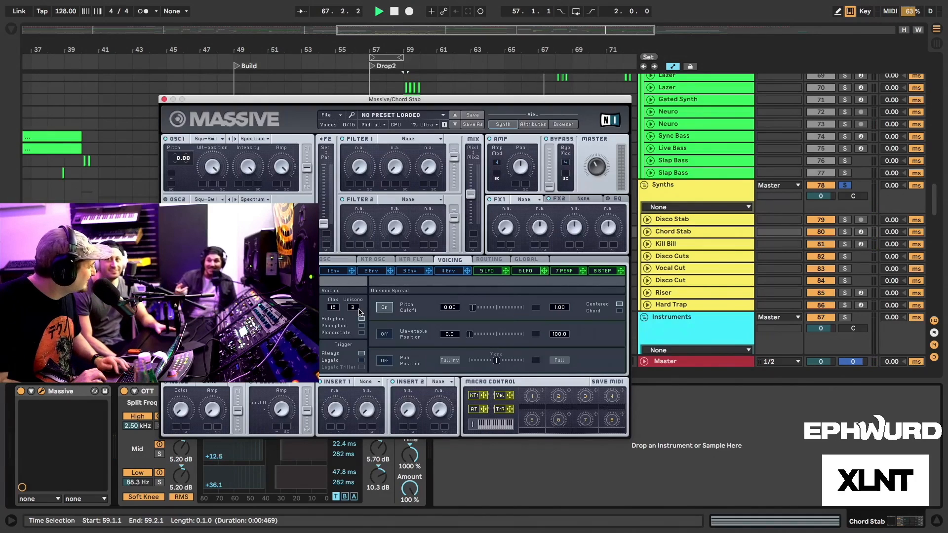
pyautogui.click(163, 100)
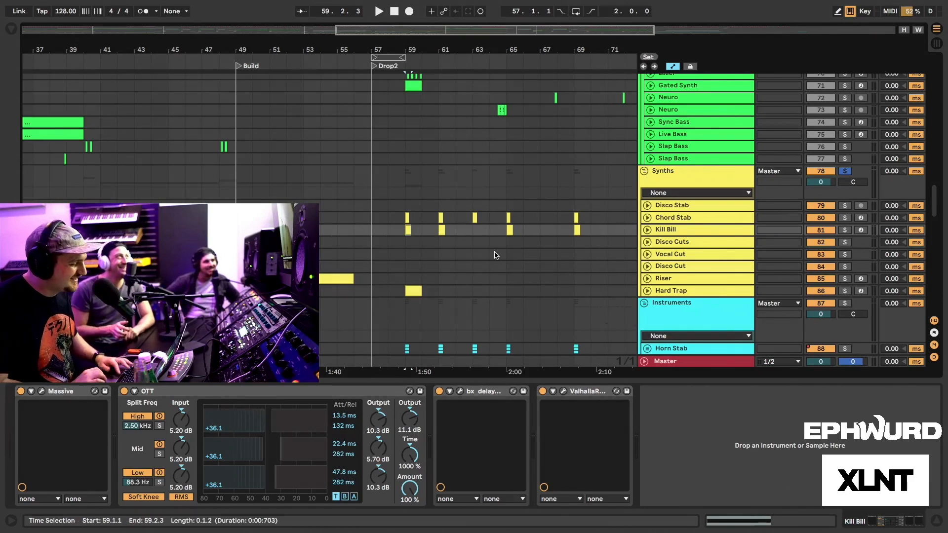
# Play the Chord Stab track soloed from bar 59, then switch the solo to the Kill Bill track.
pyautogui.click(404, 217)
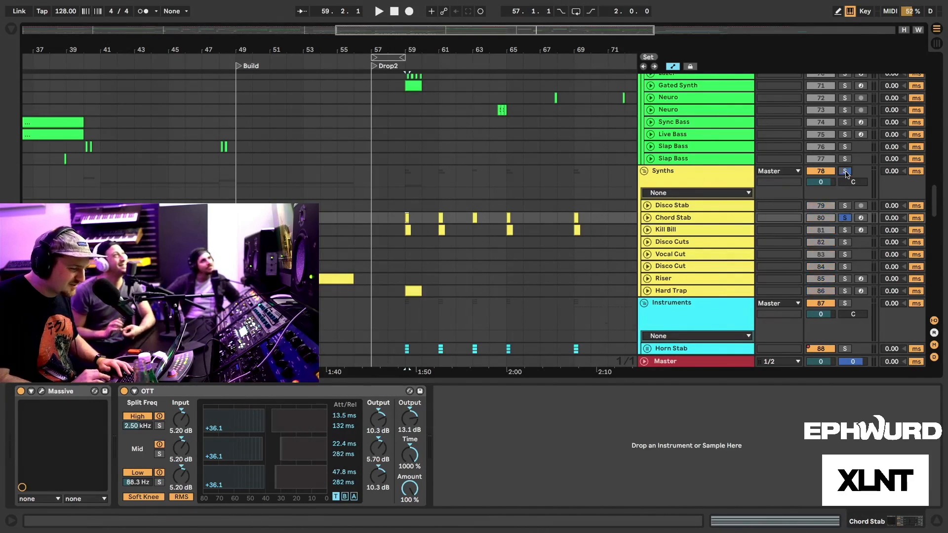
pyautogui.press('space')
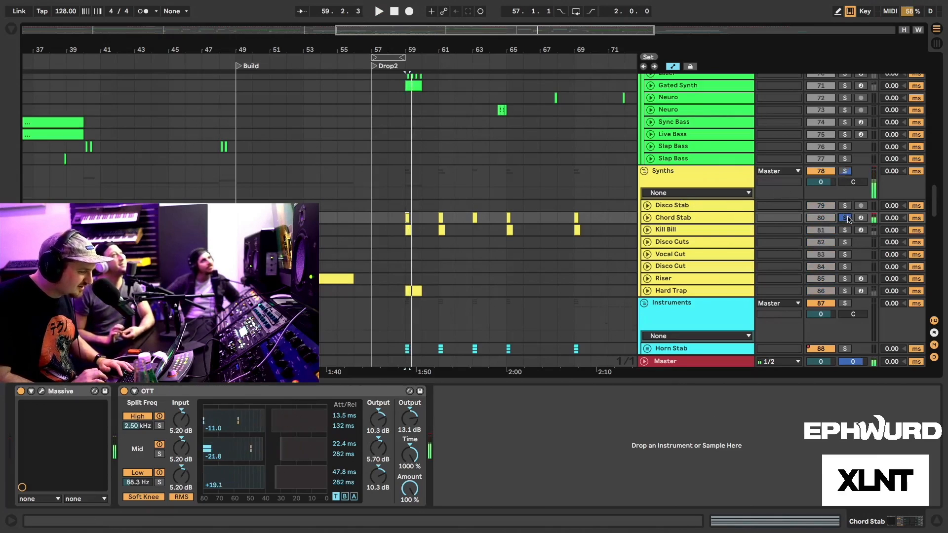
pyautogui.click(845, 230)
pyautogui.click(667, 230)
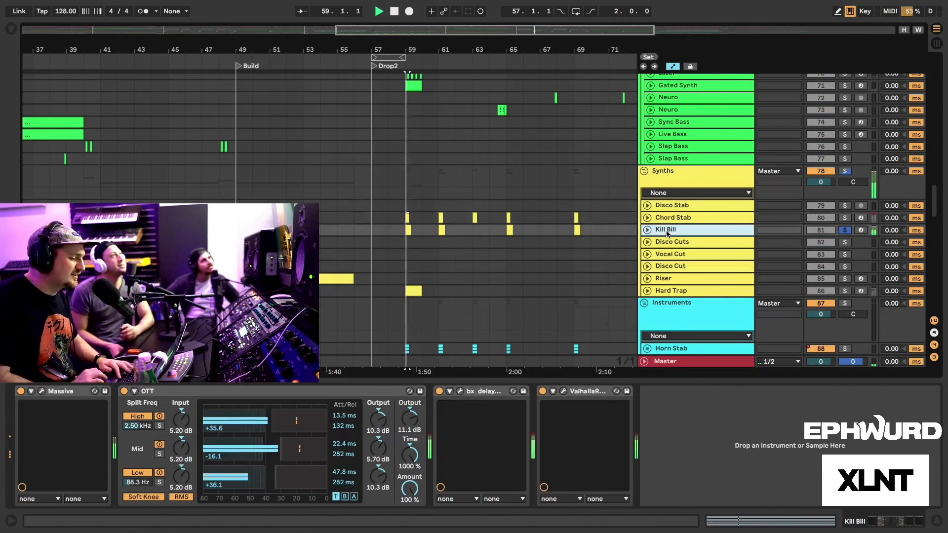
# Open the Kill Bill track's Massive synth, show its 5 PERF performer curve, and stop playback.
pyautogui.click(41, 391)
pyautogui.click(351, 196)
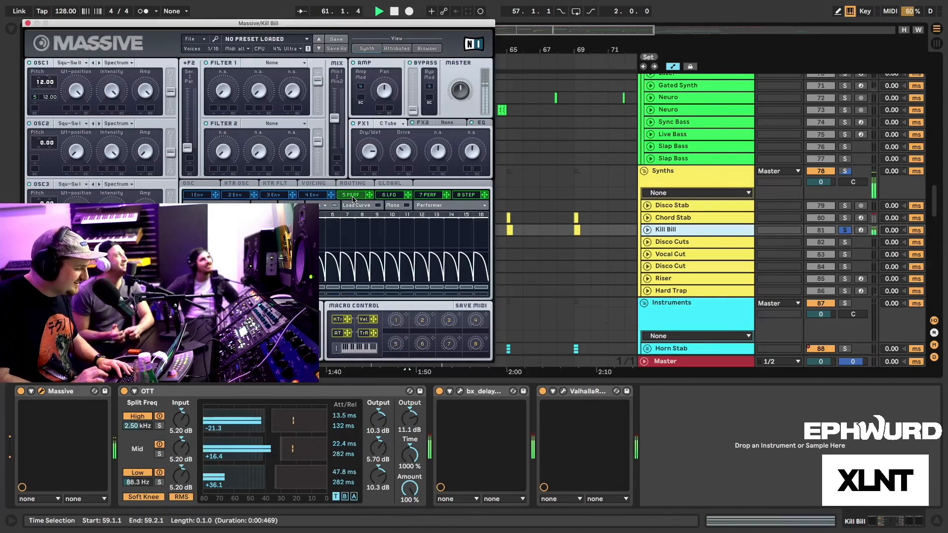
pyautogui.press('space')
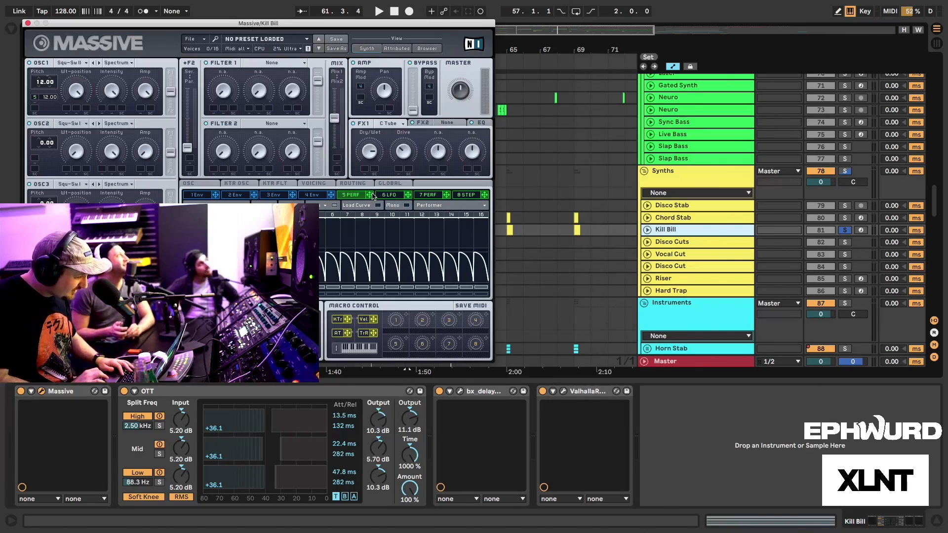
# Reposition the Kill Bill Massive window to expose its oscillators, and redraw the performer's first step using the Load Curve shapes.
pyautogui.moveTo(228, 27); pyautogui.dragTo(651, 47)
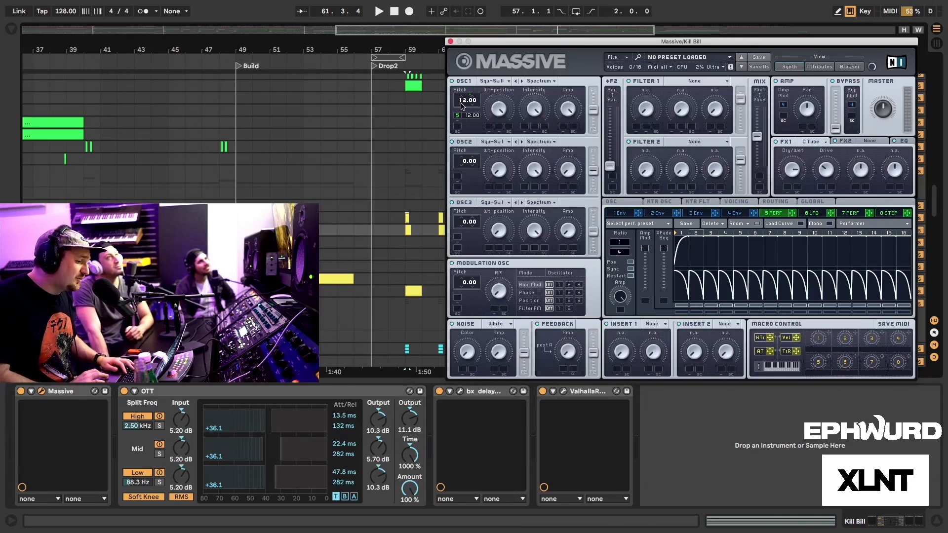
pyautogui.moveTo(459, 117); pyautogui.dragTo(458, 116)
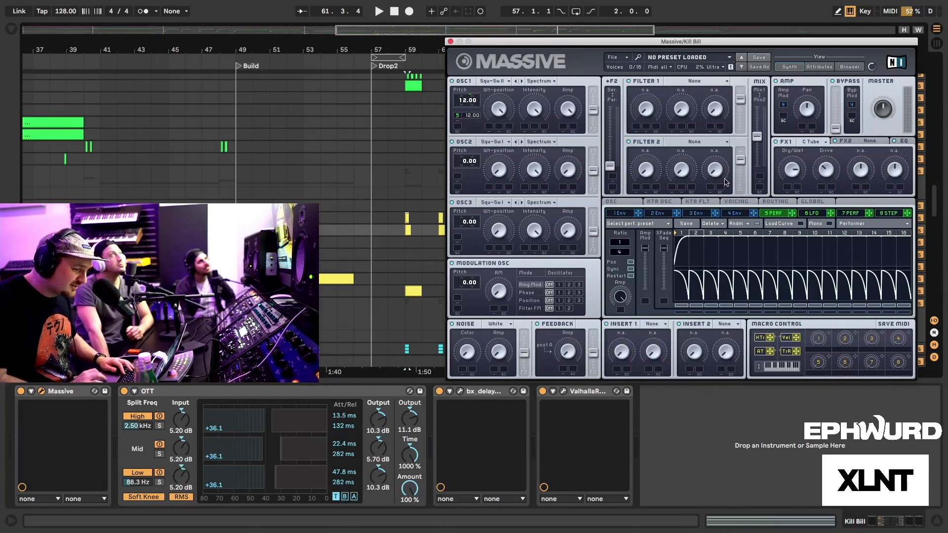
pyautogui.moveTo(672, 267); pyautogui.dragTo(677, 257)
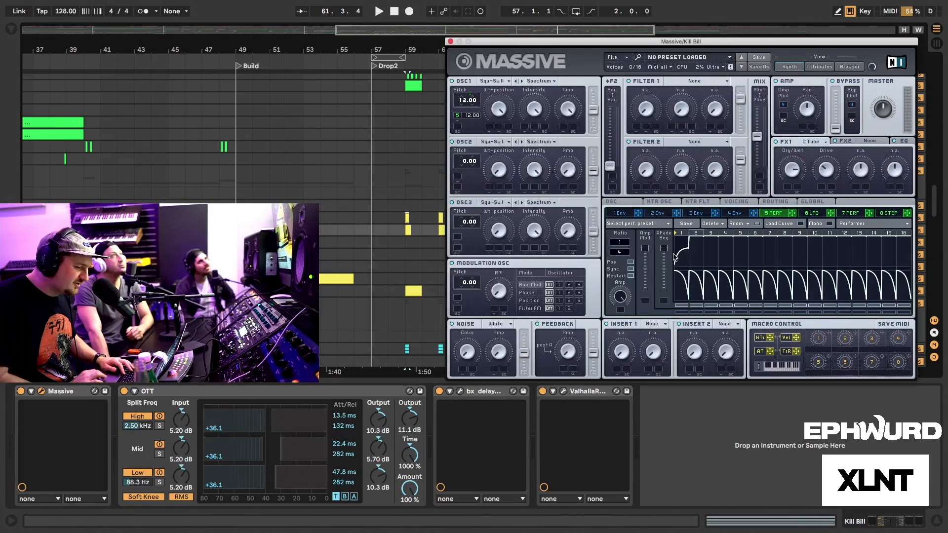
pyautogui.click(801, 224)
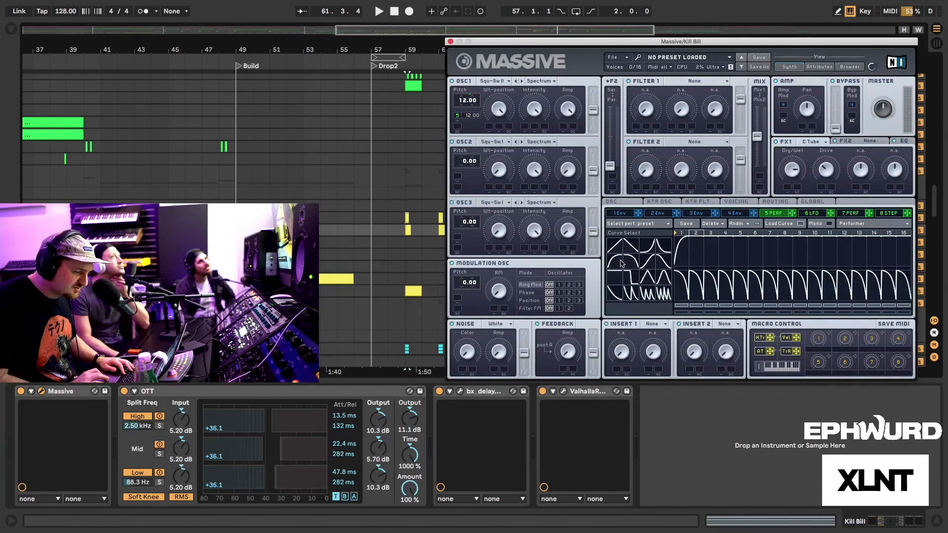
pyautogui.moveTo(678, 254); pyautogui.dragTo(679, 214)
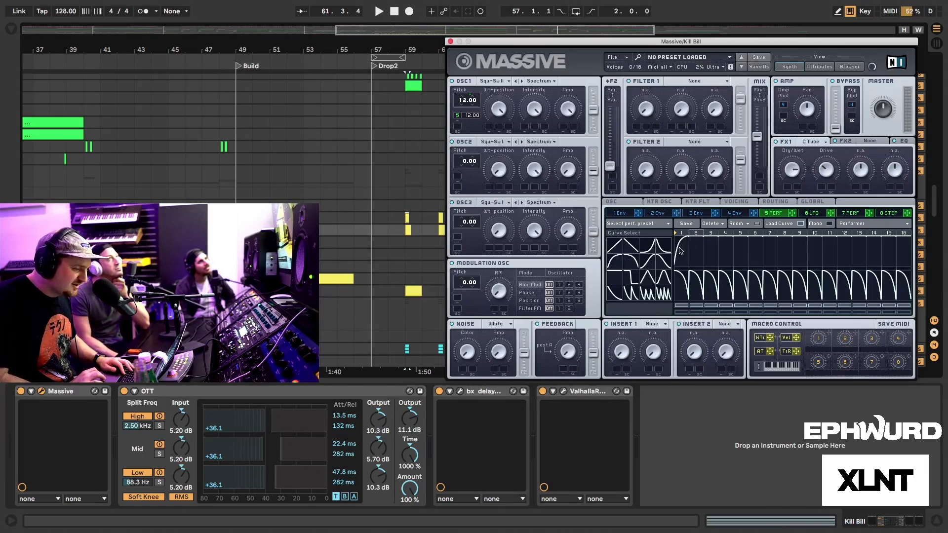
# Play the soloed Kill Bill track with its synth open, stop playback, and close the Massive window.
pyautogui.press('space')
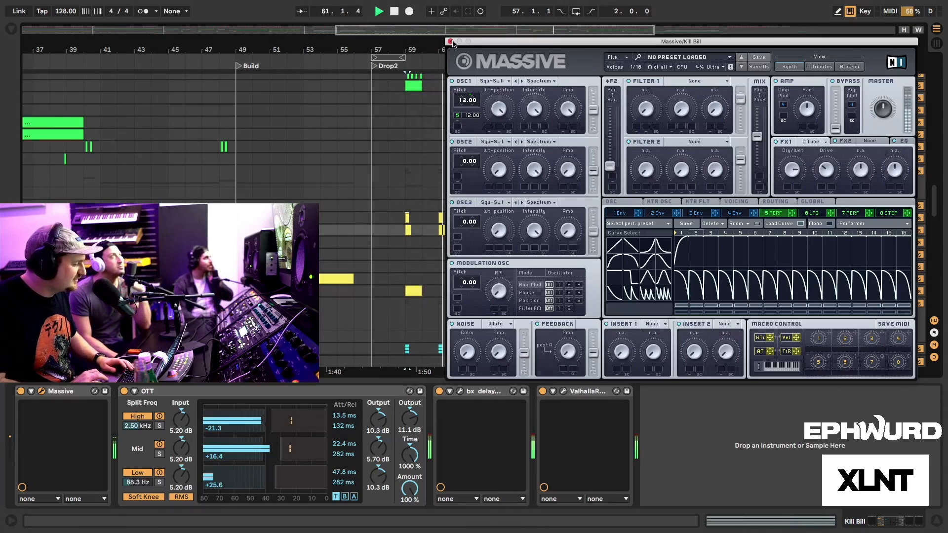
pyautogui.press('space')
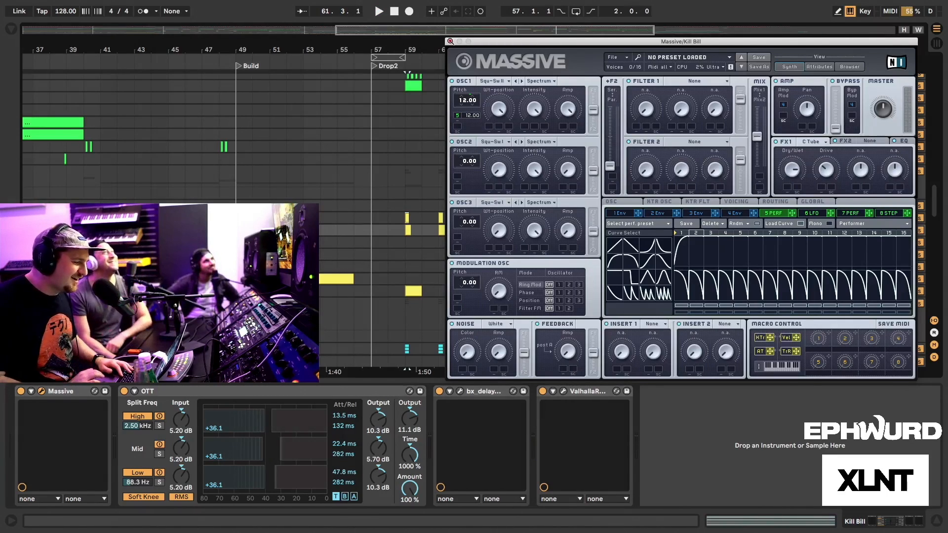
pyautogui.click(450, 41)
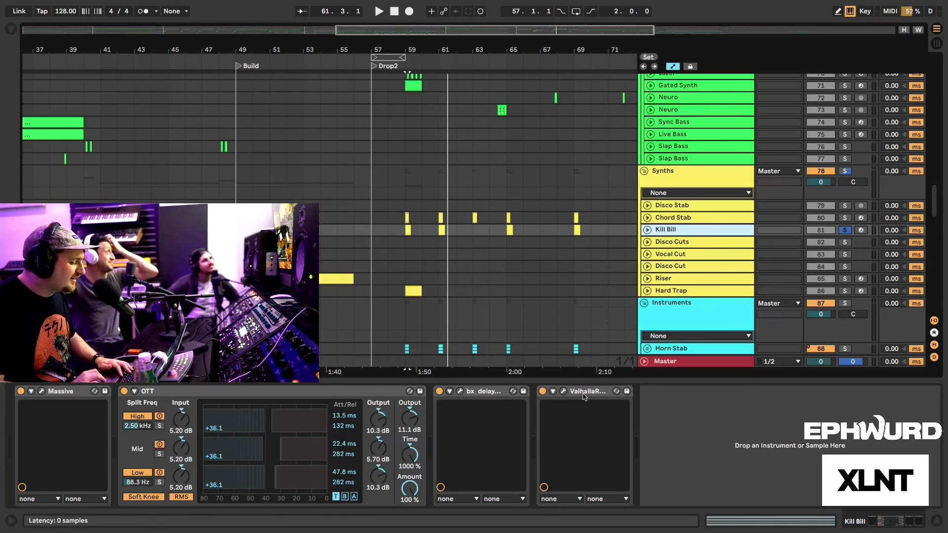
# Add the Chord Stab track to the Kill Bill solo and play both from bar 59.
pyautogui.press('space')
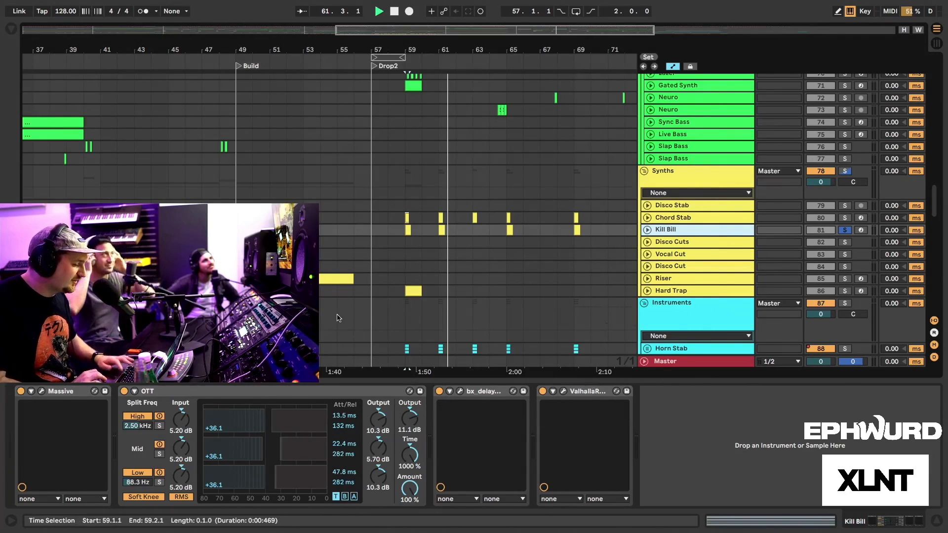
pyautogui.press('space')
pyautogui.keyDown('super'); pyautogui.click(845, 217); pyautogui.keyUp('super')
pyautogui.press('space')
pyautogui.scroll(-3, 759, 223)
pyautogui.press('space')
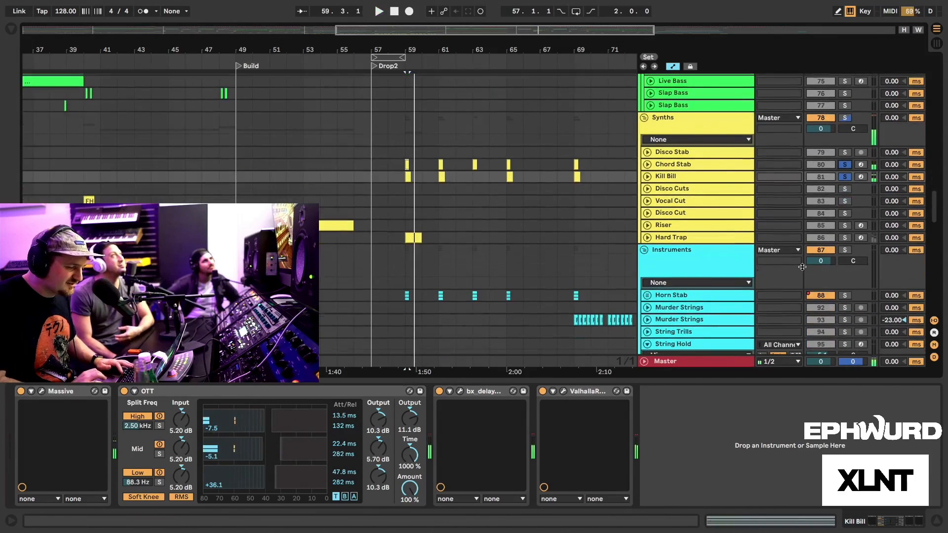
# Add the Horn Stab group to the solo, play it with Chord Stab and Kill Bill, and stop playback.
pyautogui.press('space')
pyautogui.scroll(-15, 820, 272)
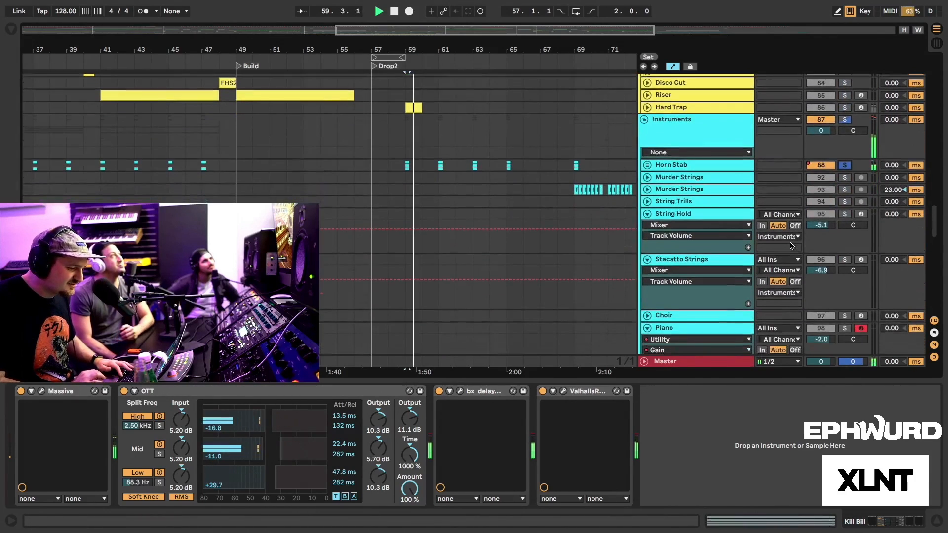
pyautogui.scroll(-5, 792, 245)
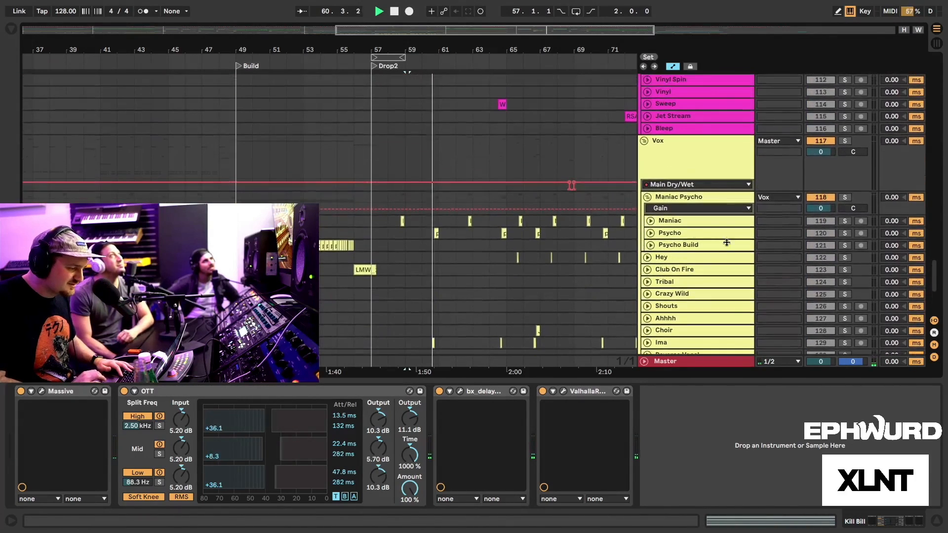
pyautogui.scroll(15, 816, 125)
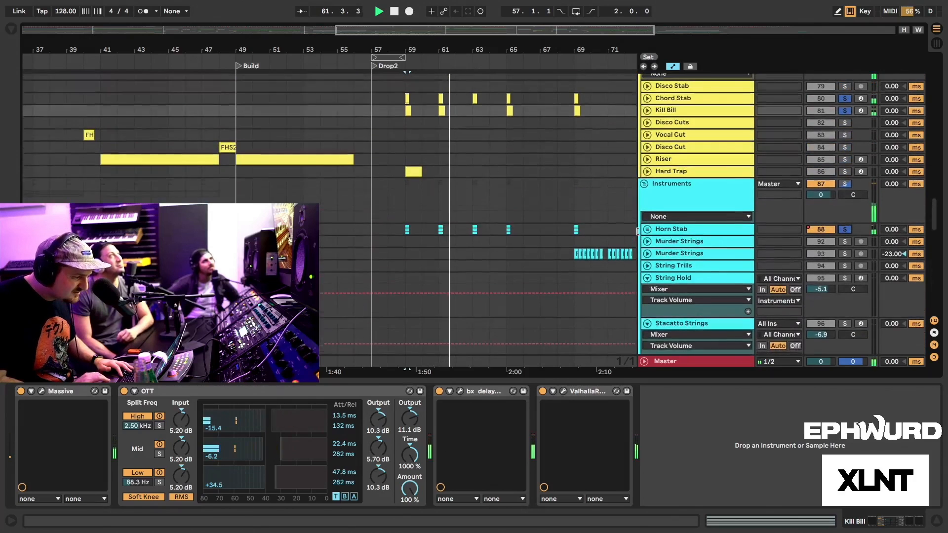
pyautogui.press('space')
# Focus on the Horn Stab group's layers at bar 59, play them soloed, and show the group's Endless Smile effect.
pyautogui.click(407, 252)
pyautogui.press('z')
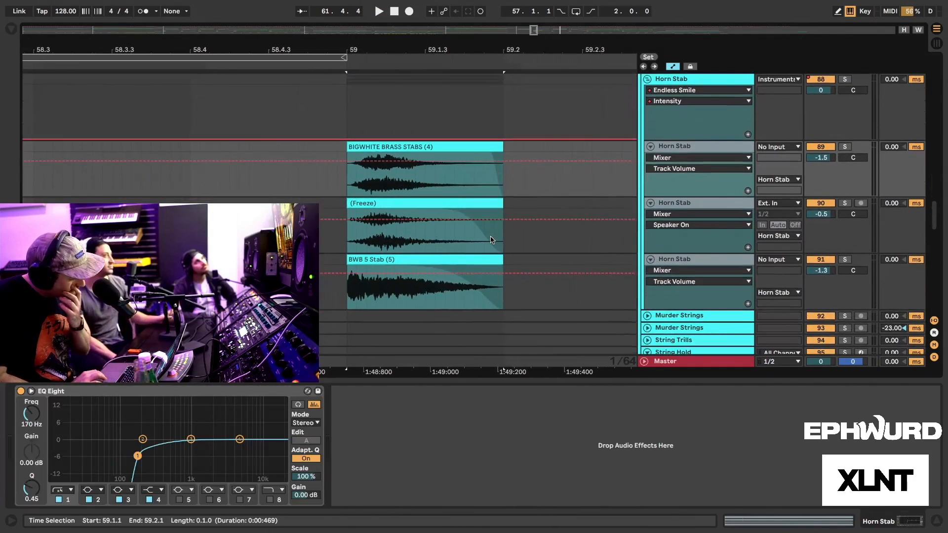
pyautogui.press('space')
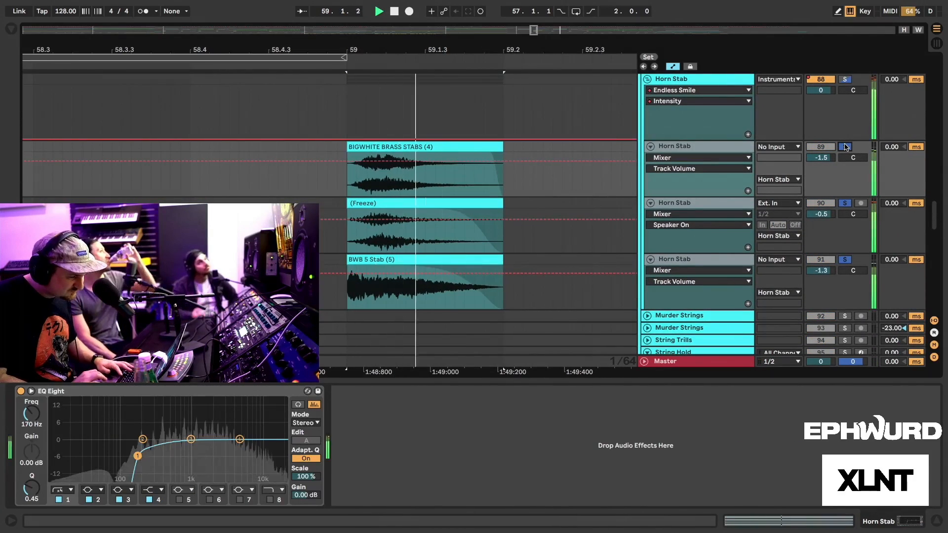
pyautogui.press('space')
pyautogui.click(691, 107)
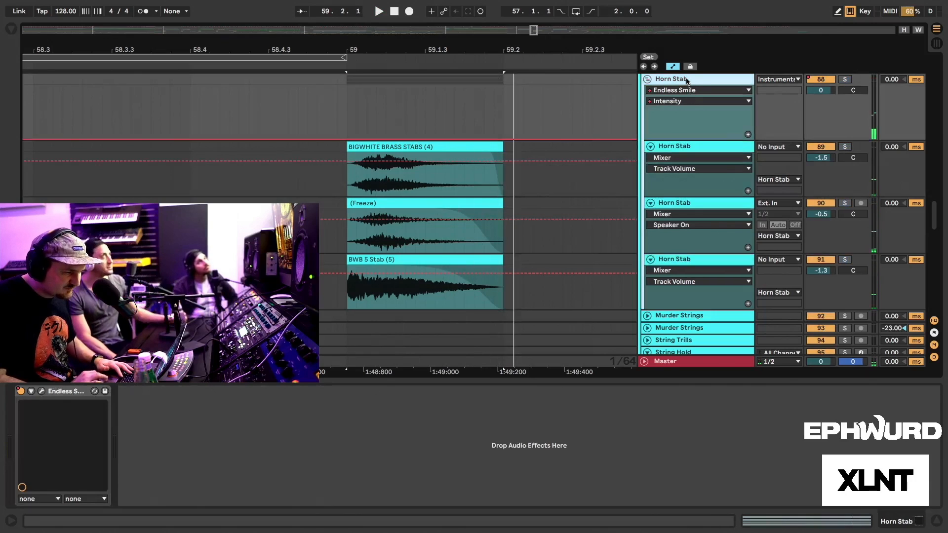
# Audition each Horn Stab layer soloed in turn from bar 59: BIGWHITE BRASS STABS, the frozen layer, and BWB 5 Stab.
pyautogui.press('space')
pyautogui.press('space')
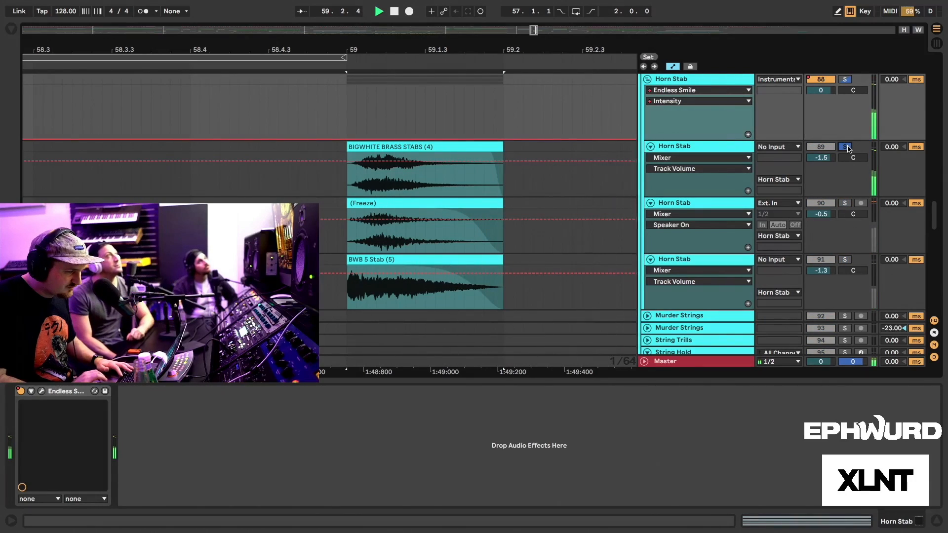
pyautogui.click(845, 203)
pyautogui.press('space')
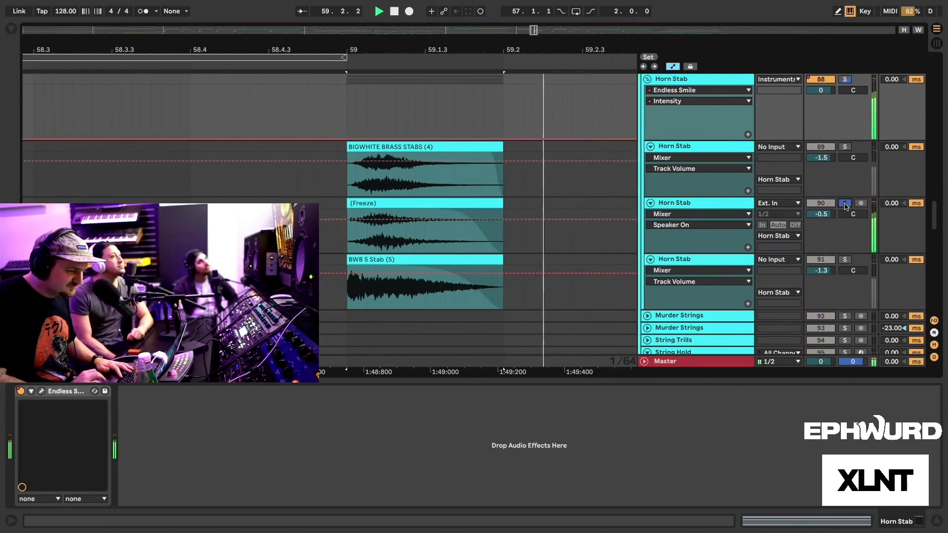
pyautogui.click(845, 259)
pyautogui.press('space')
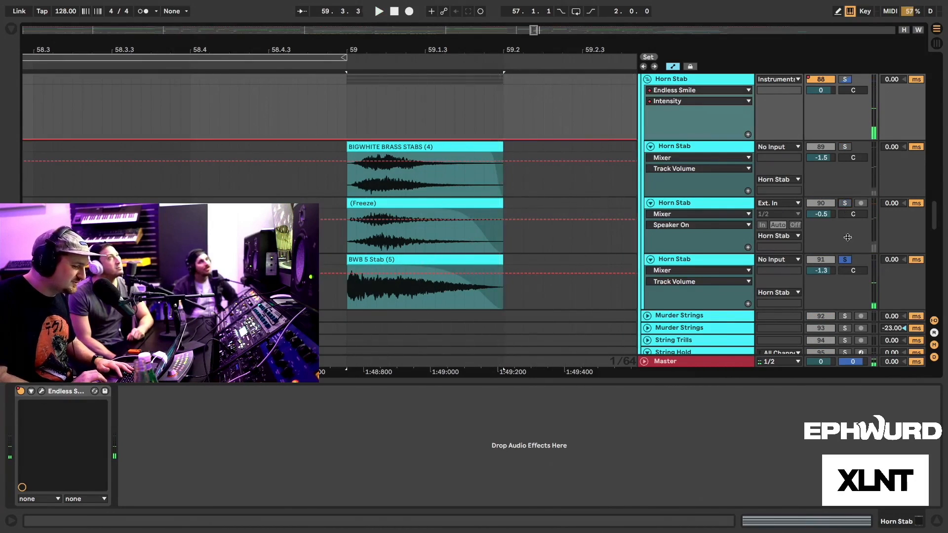
# Play all three Horn Stab layers soloed together, then clear their solos.
pyautogui.click(846, 203)
pyautogui.press('space')
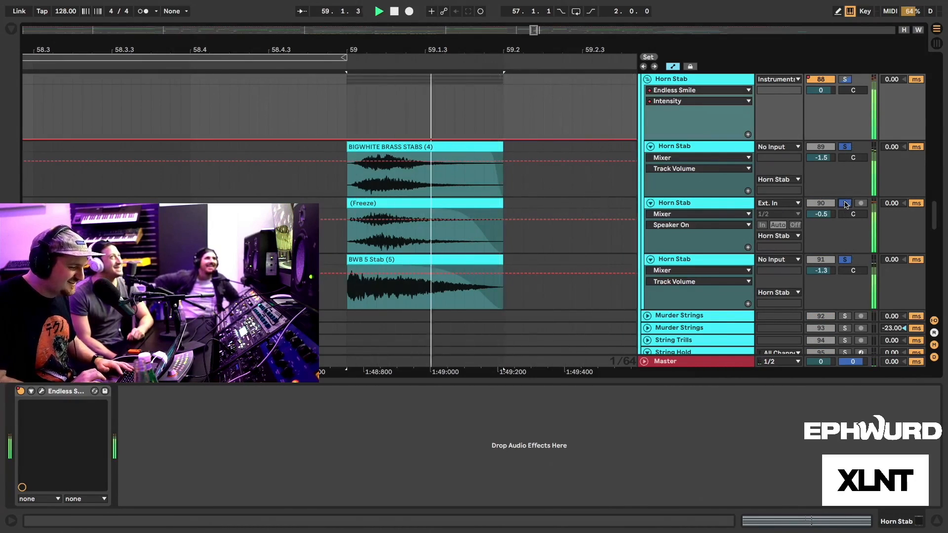
pyautogui.click(845, 146)
pyautogui.click(845, 203)
pyautogui.click(846, 259)
# Fold the three Horn Stab layer tracks and reduce the height of their group track.
pyautogui.scroll(1, 701, 222)
pyautogui.click(651, 181)
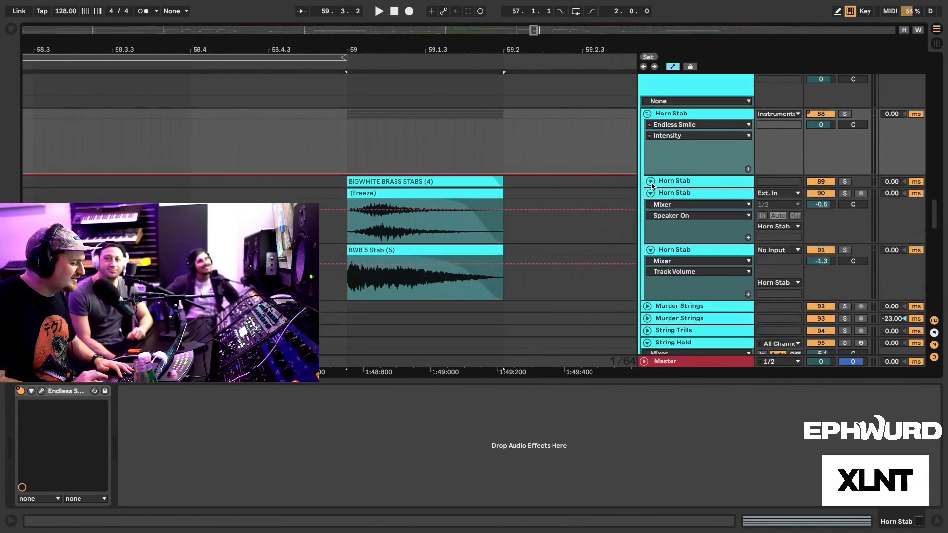
pyautogui.click(651, 193)
pyautogui.click(651, 206)
pyautogui.click(666, 159)
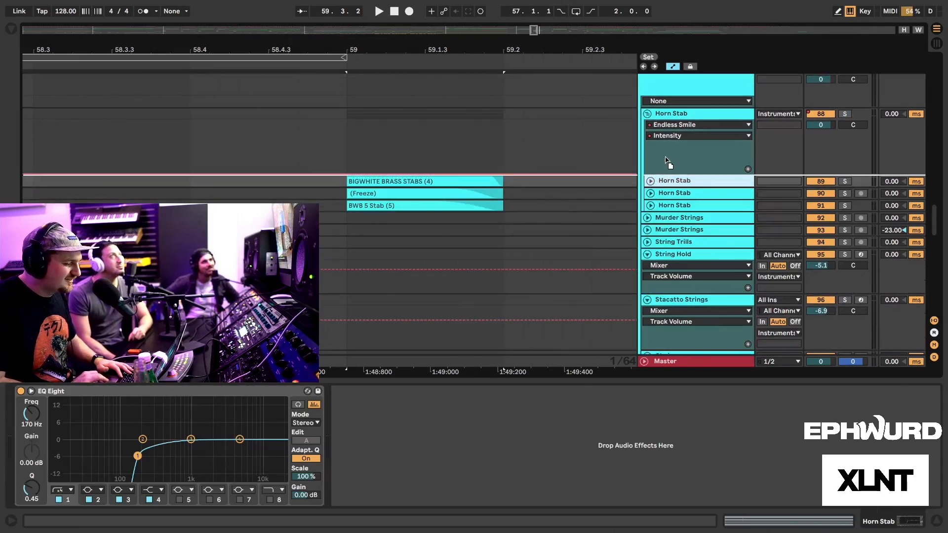
pyautogui.moveTo(669, 175); pyautogui.dragTo(669, 129)
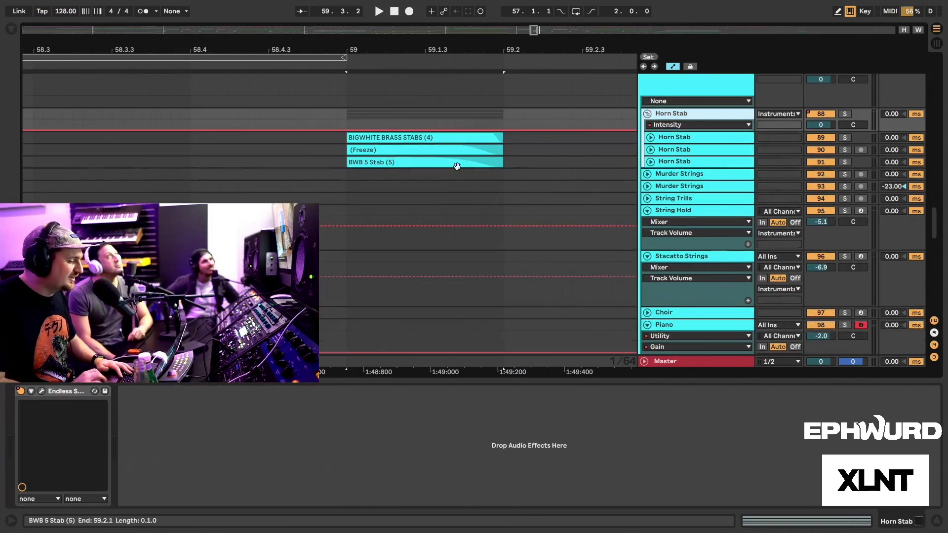
# Hide the device view to give the arrangement's track list more height.
pyautogui.scroll(1, 465, 164)
pyautogui.scroll(-5, 395, 162)
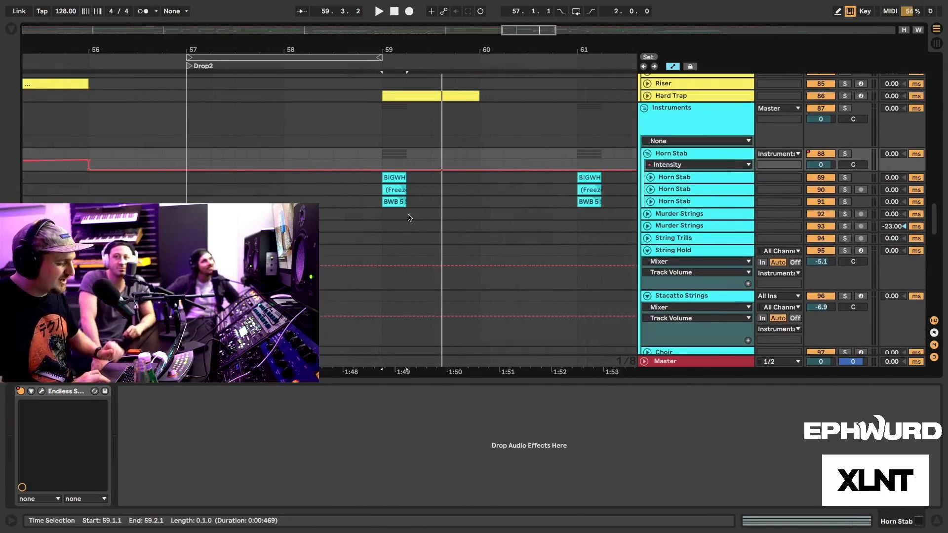
pyautogui.press('alt+super+l')
pyautogui.scroll(2, 464, 264)
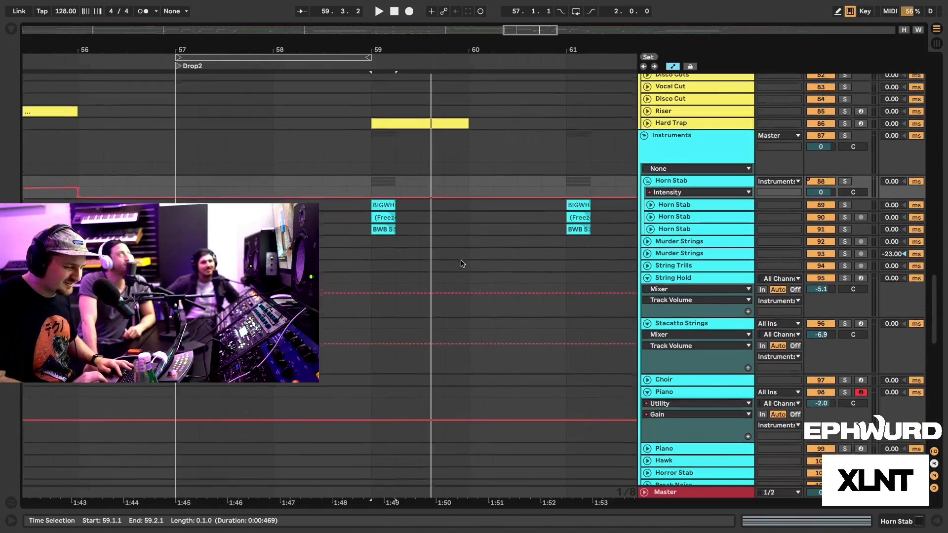
# Disarm the first Piano track and fold the Piano, Stacatto Strings and String Hold tracks.
pyautogui.click(861, 394)
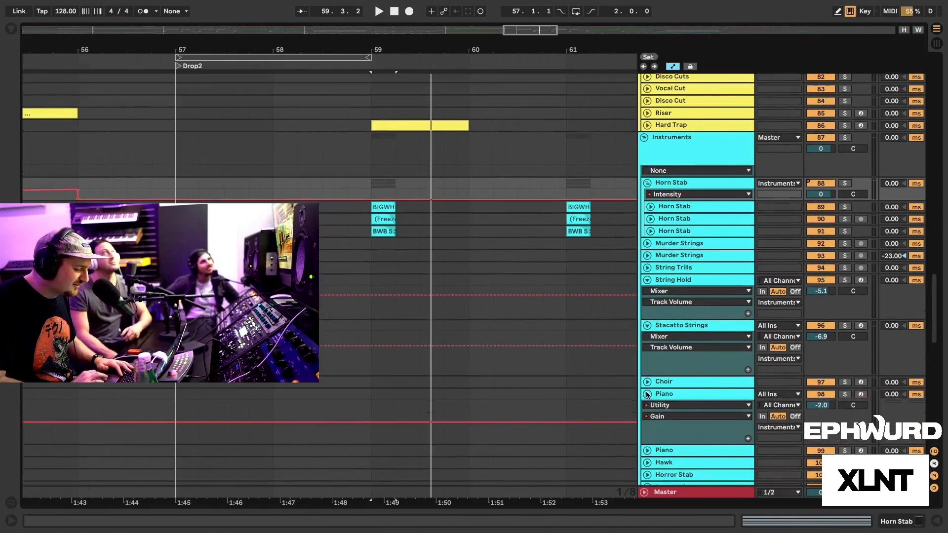
pyautogui.click(648, 395)
pyautogui.click(647, 326)
pyautogui.click(647, 280)
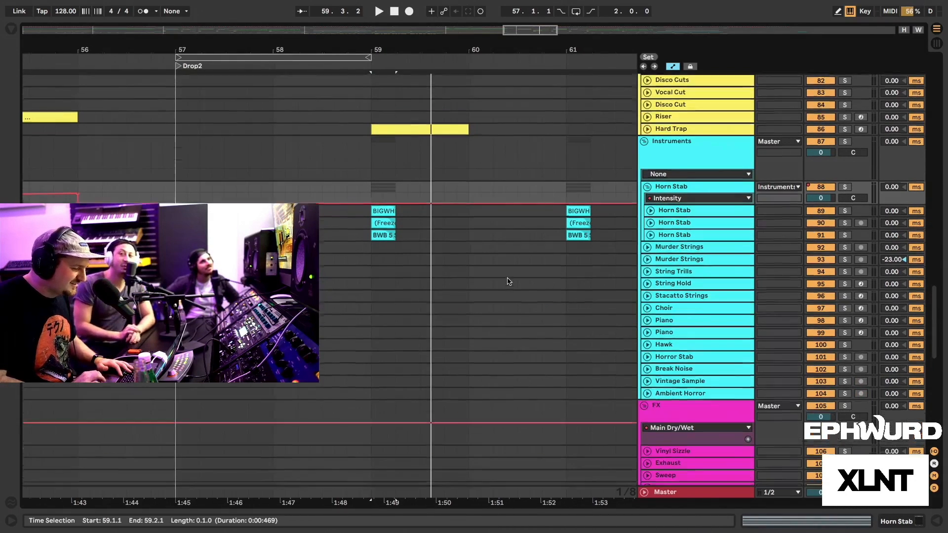
pyautogui.scroll(2, 451, 209)
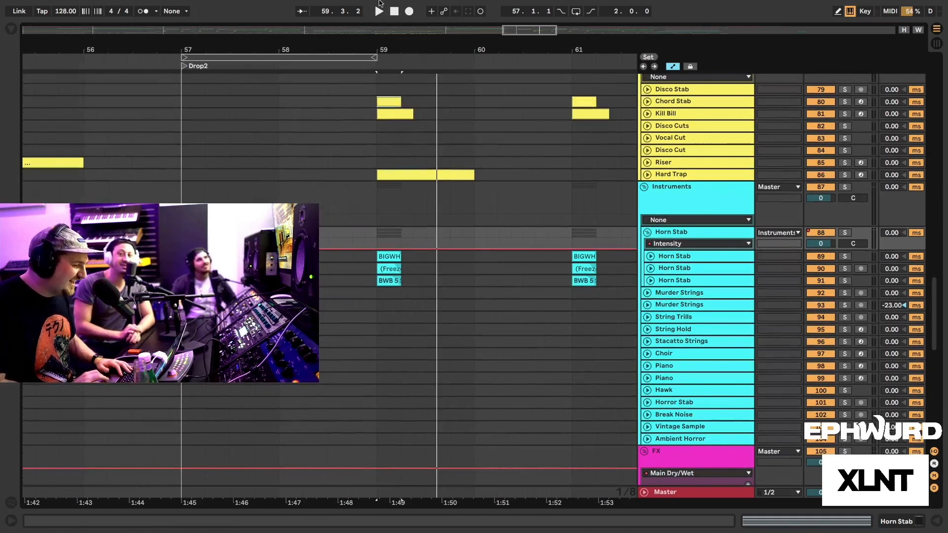
pyautogui.moveTo(377, 52); pyautogui.dragTo(377, 30)
pyautogui.click(377, 94)
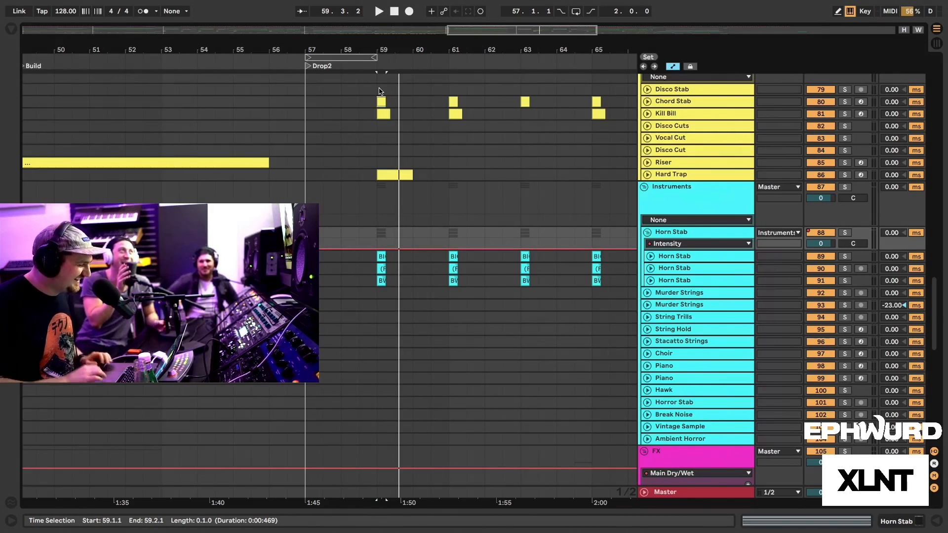
pyautogui.scroll(5, 434, 117)
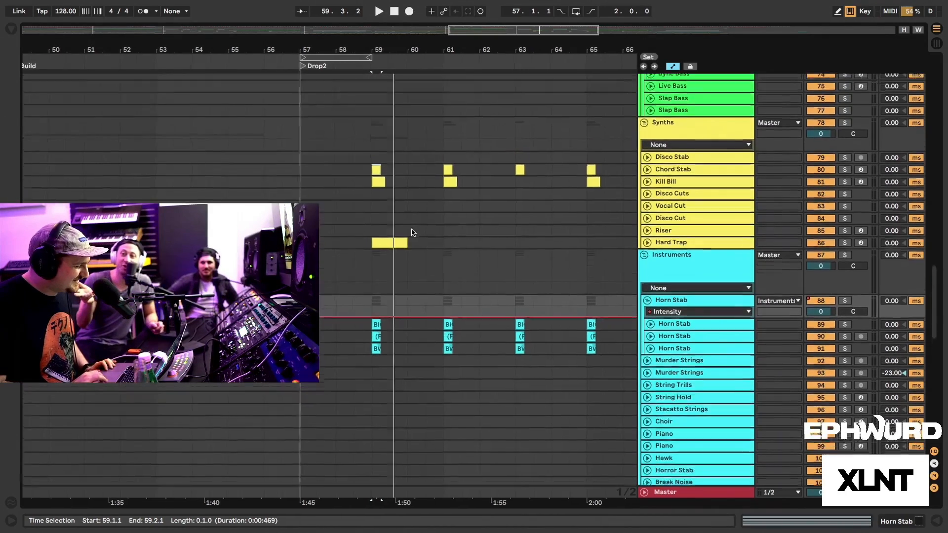
# Show the browser, expand the Audio Units plug-ins, and search them for "cass".
pyautogui.click(10, 29)
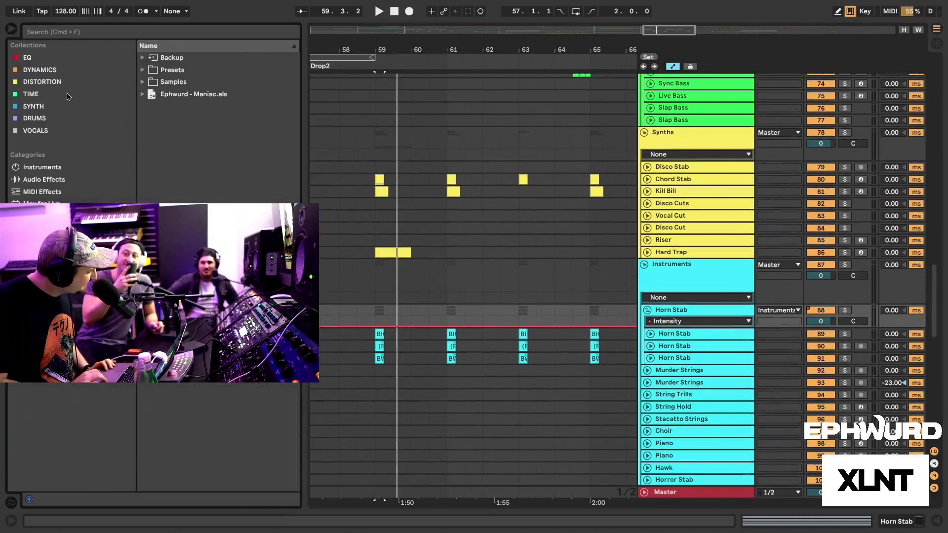
pyautogui.click(38, 215)
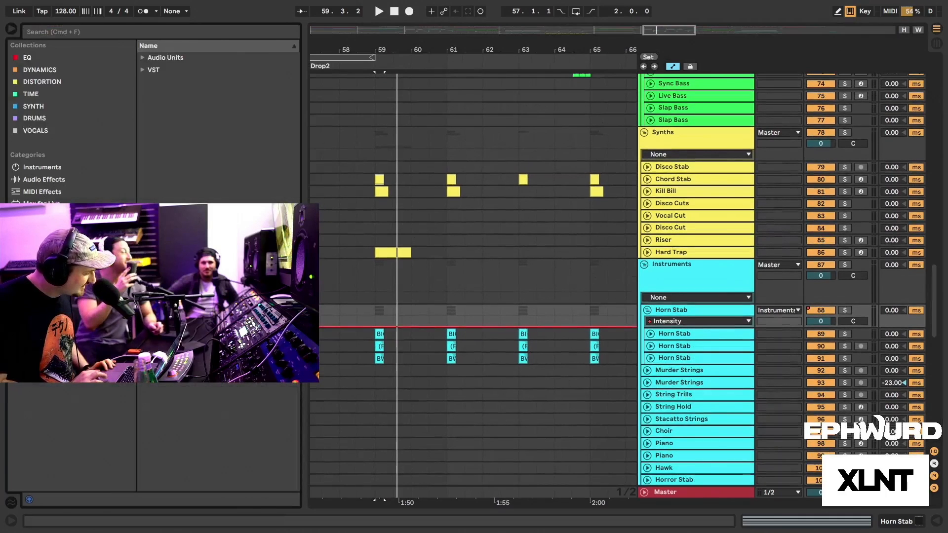
pyautogui.click(142, 58)
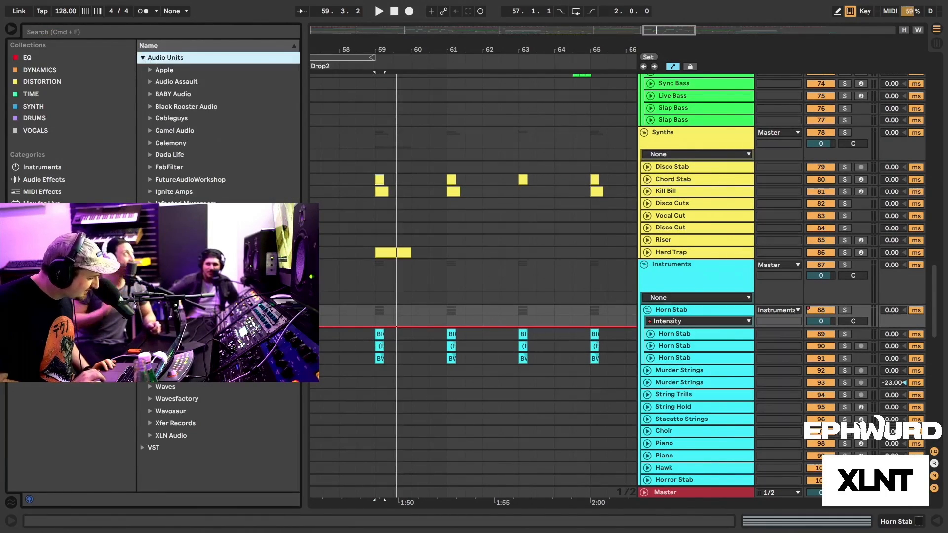
pyautogui.click(180, 32)
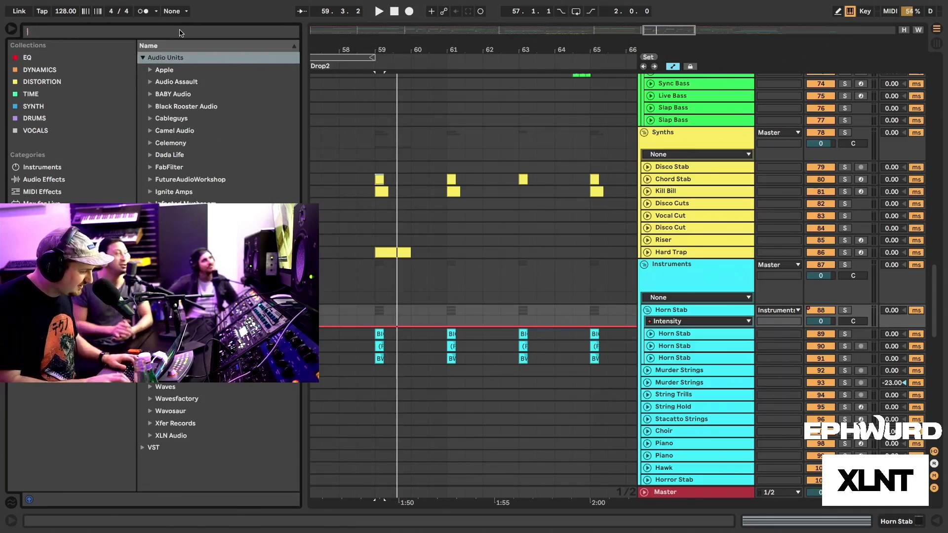
pyautogui.write('cass')
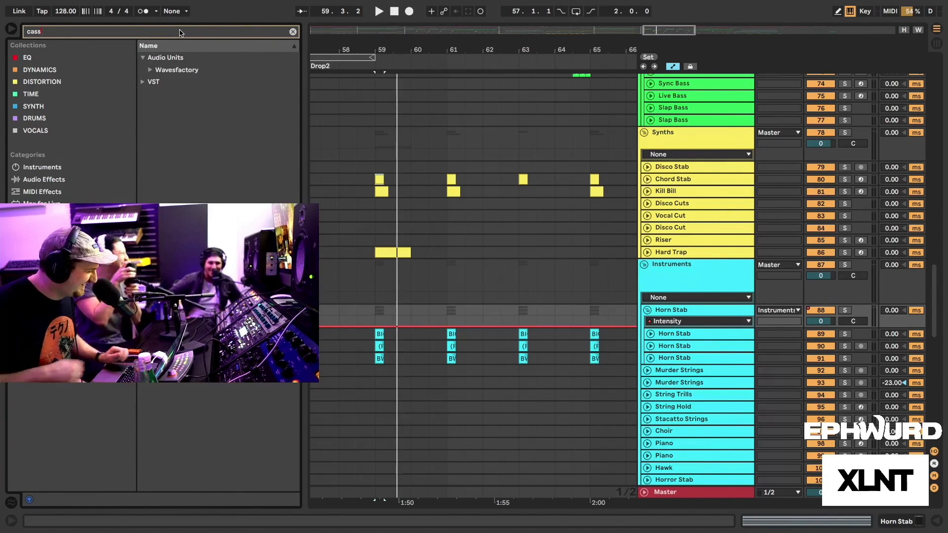
# Select the Wavesfactory folder in the Audio Units search results, clear the browser search and hide the browser.
pyautogui.click(151, 70)
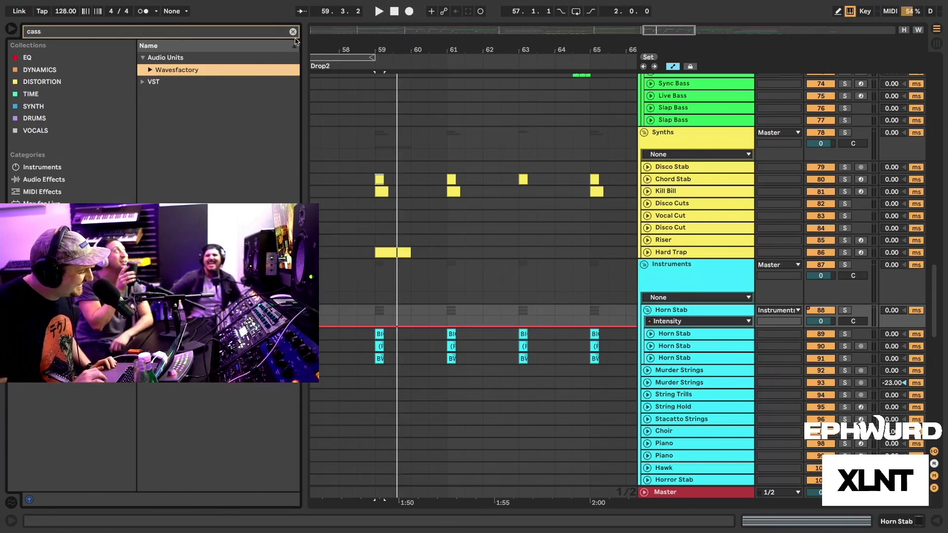
pyautogui.click(293, 31)
pyautogui.click(11, 29)
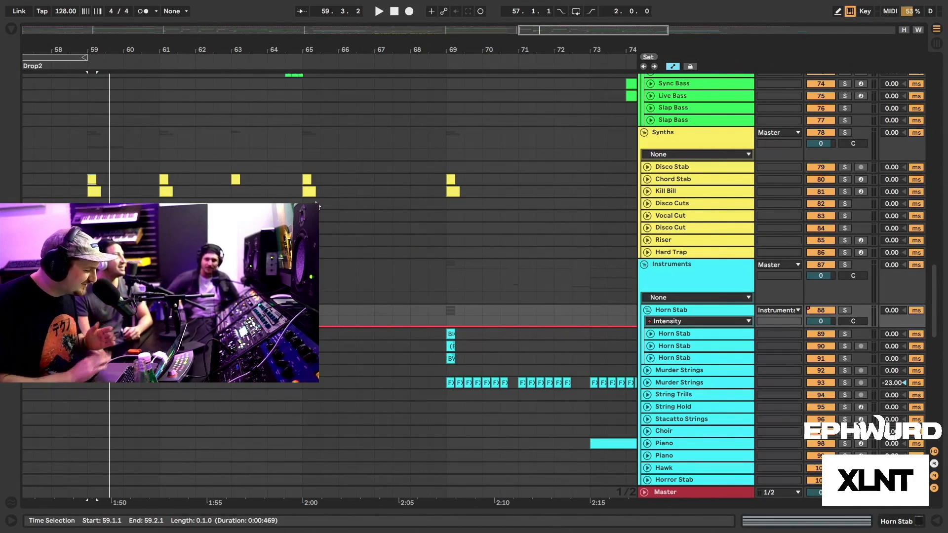
# Select the Hard Trap clip at bar 59, fold its track and play the part soloed.
pyautogui.scroll(4, 442, 230)
pyautogui.moveTo(297, 51); pyautogui.dragTo(428, 30)
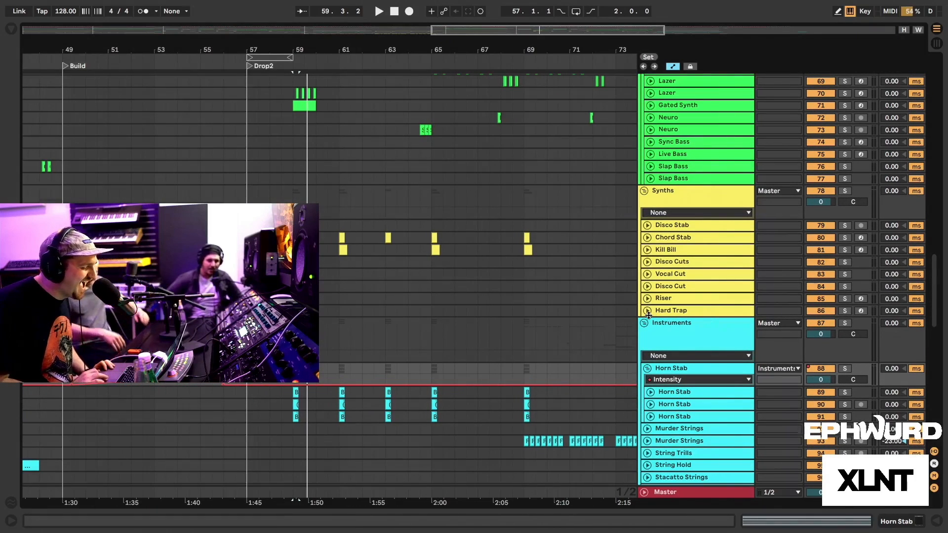
pyautogui.click(648, 315)
pyautogui.click(648, 312)
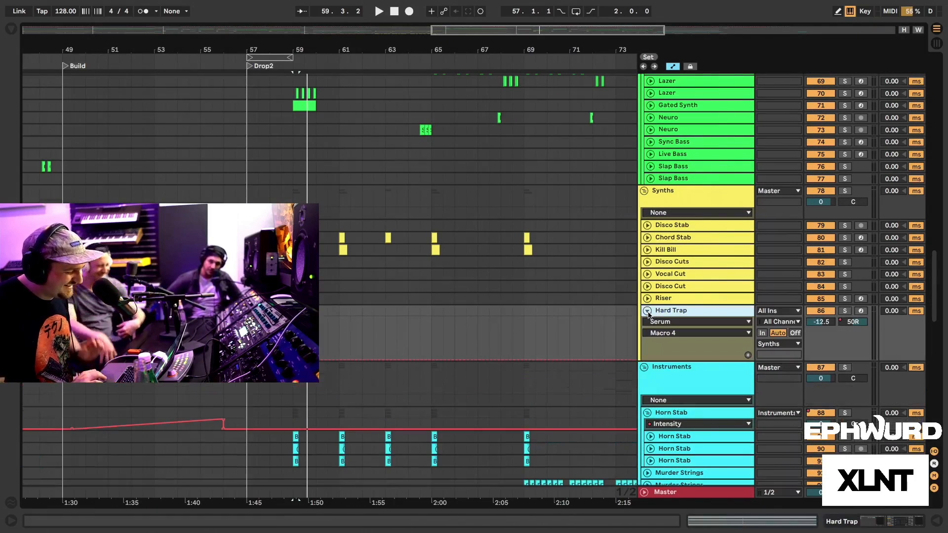
pyautogui.click(305, 312)
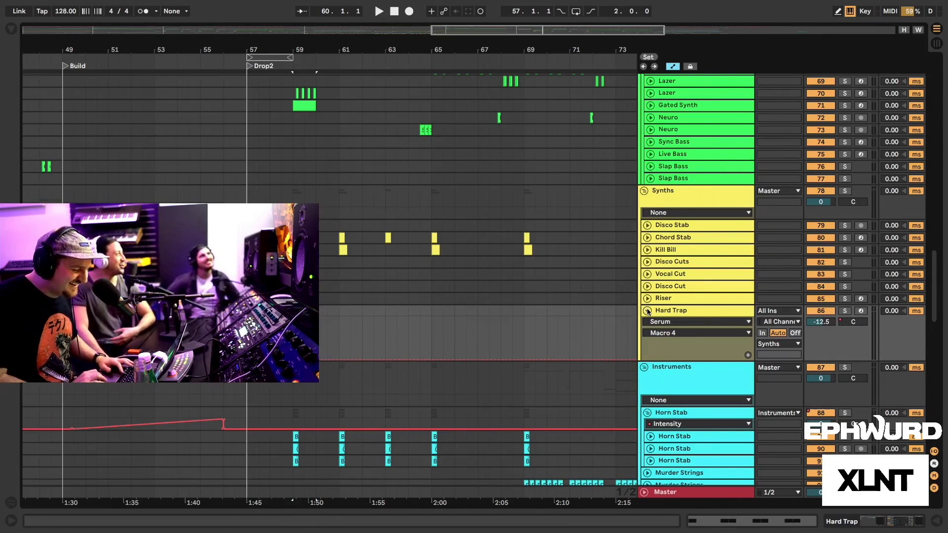
pyautogui.click(648, 312)
pyautogui.press('space')
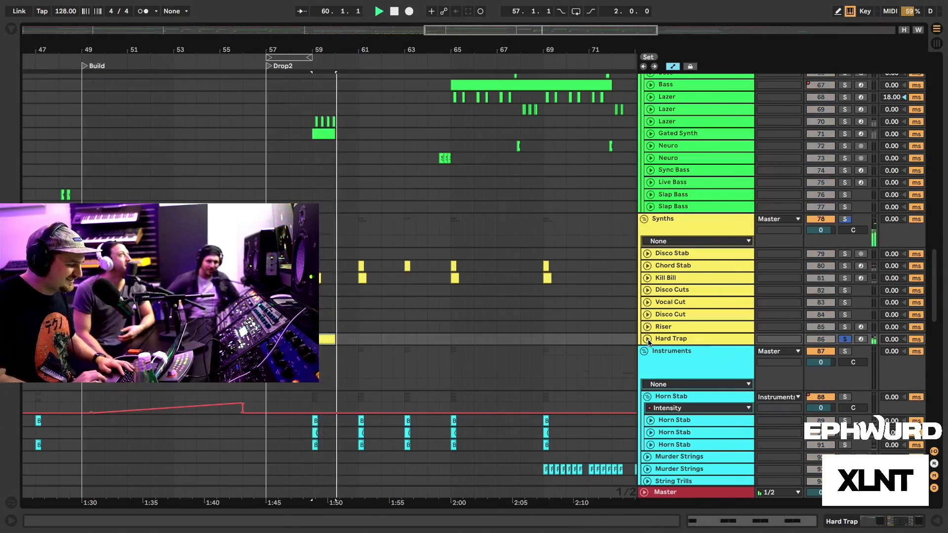
# Unfold the Hard Trap track, show its device chain during playback, and examine its Serum patch before closing the plug-in window.
pyautogui.click(648, 340)
pyautogui.press('space')
pyautogui.press('space')
pyautogui.doubleClick(680, 340)
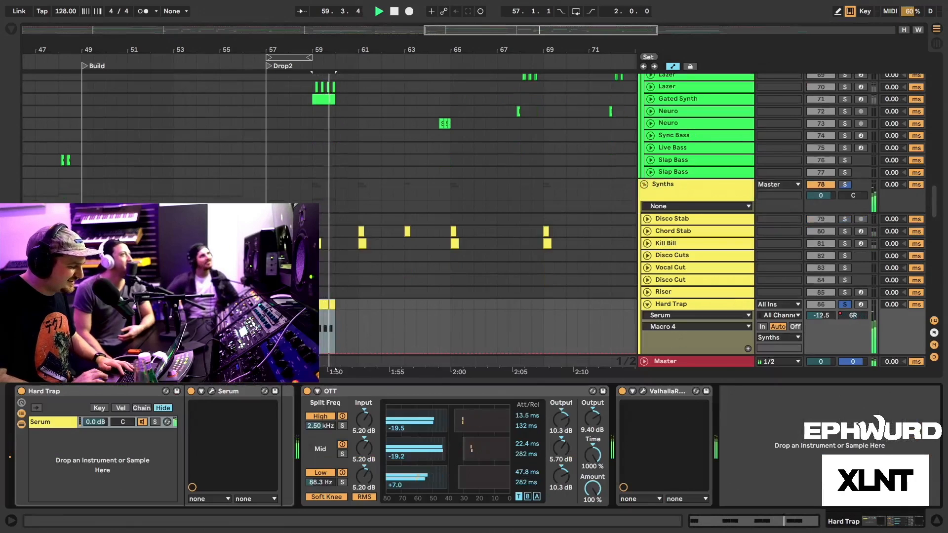
pyautogui.press('space')
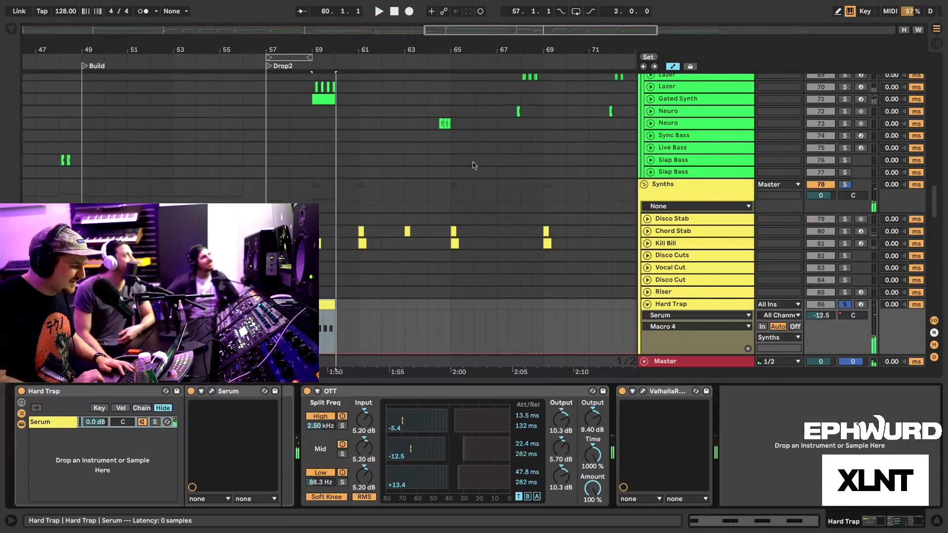
pyautogui.moveTo(616, 174); pyautogui.dragTo(500, 65)
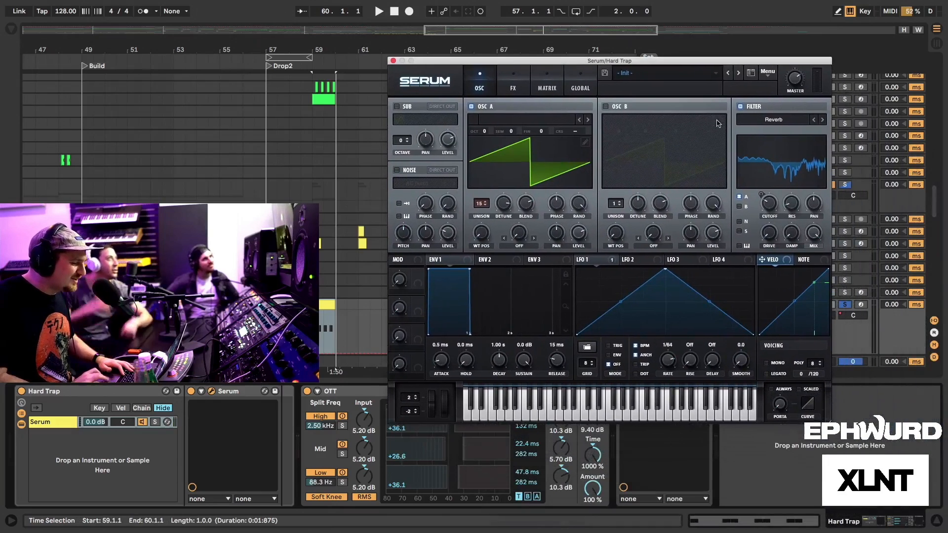
pyautogui.click(393, 60)
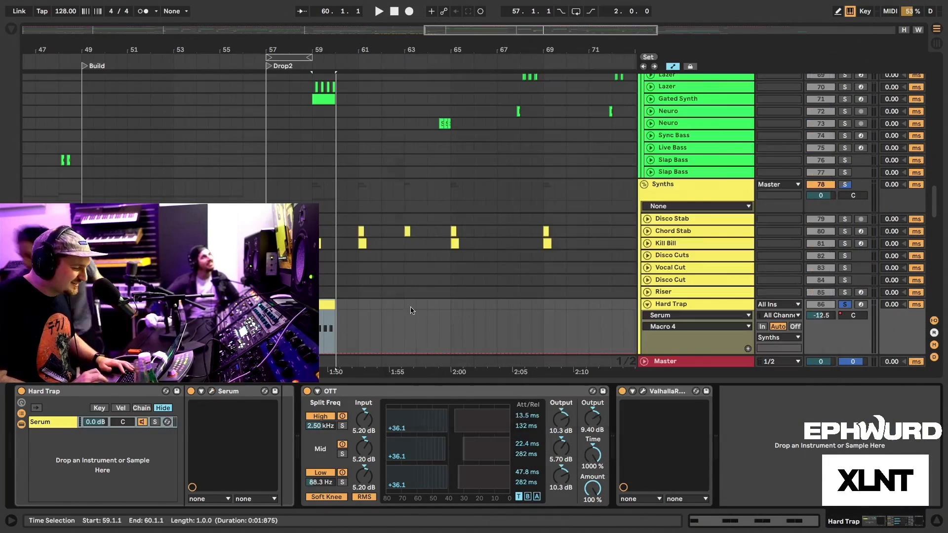
# Replay the soloed Hard Trap clip, stop playback, unsolo the track and fold it.
pyautogui.press('space')
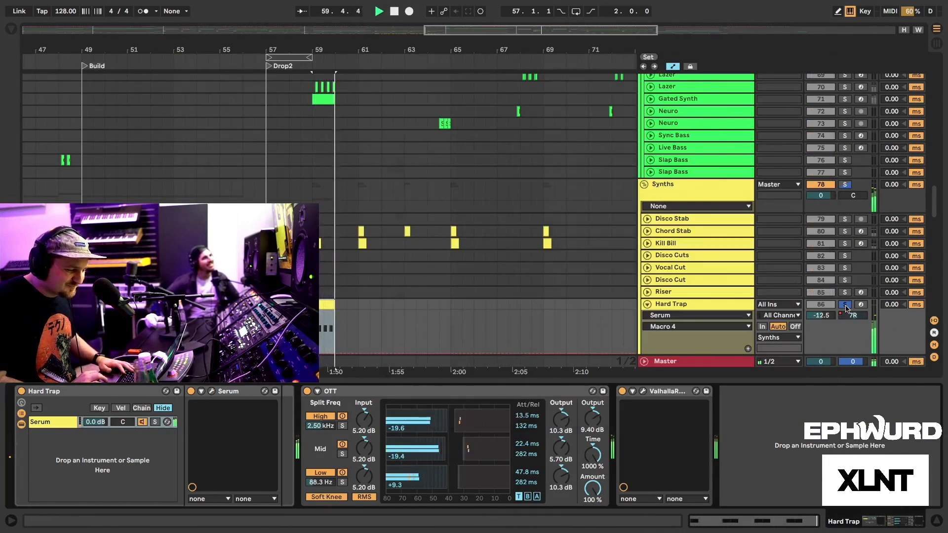
pyautogui.press('space')
pyautogui.click(845, 305)
pyautogui.click(647, 305)
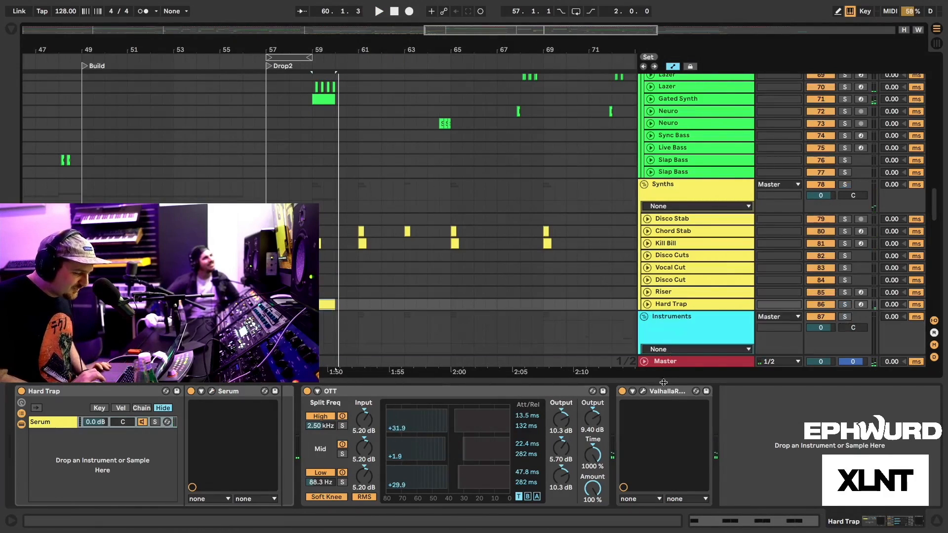
# Hide the device view and look over the whole arrangement from the drum groups down to the Vox tracks.
pyautogui.moveTo(655, 381); pyautogui.dragTo(654, 444)
pyautogui.moveTo(320, 48); pyautogui.dragTo(320, 10)
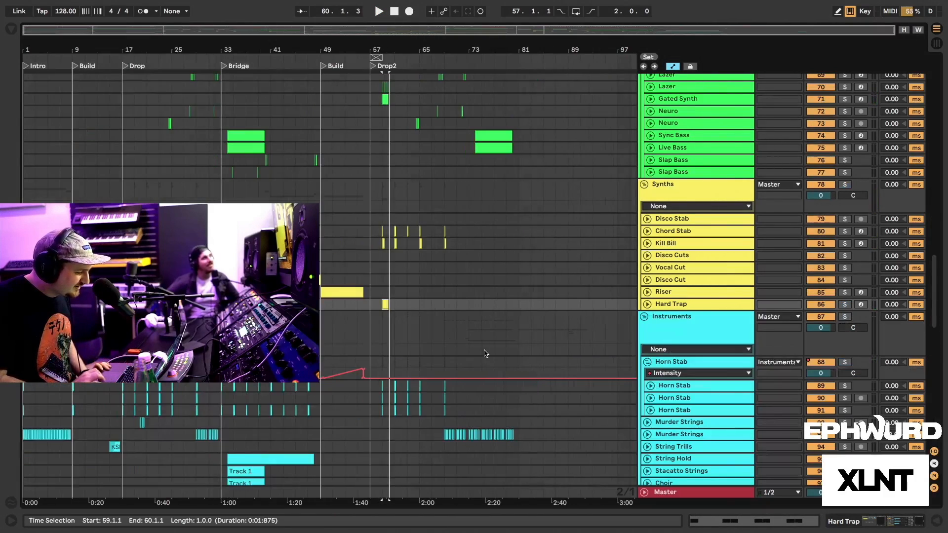
pyautogui.scroll(8, 484, 351)
pyautogui.scroll(20, 485, 351)
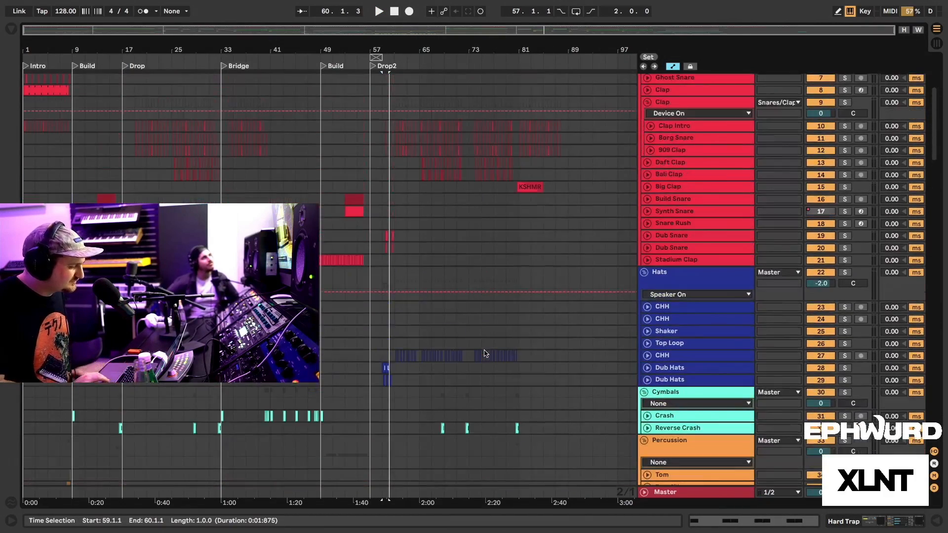
pyautogui.scroll(3, 484, 353)
pyautogui.scroll(-20, 485, 354)
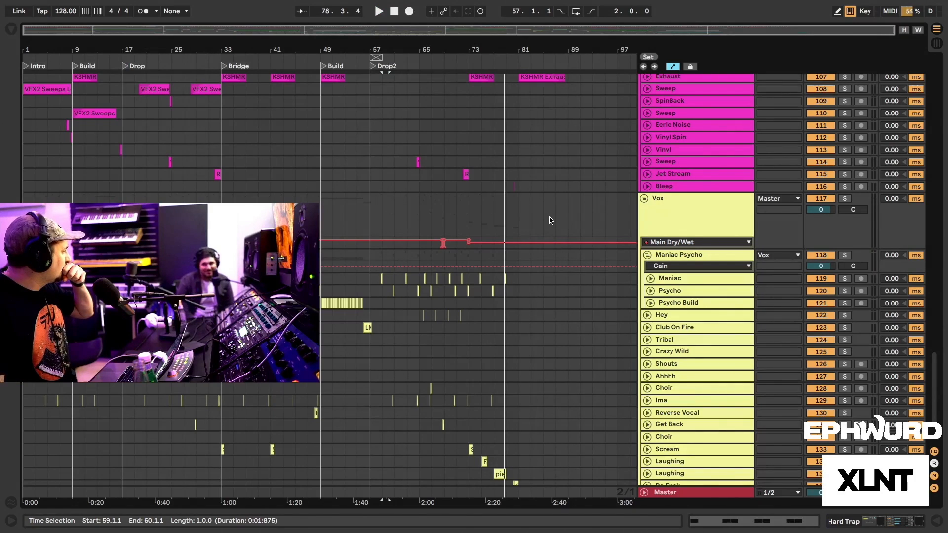
# Show the Master track's devices and examine the settings of its UAD bx_digital V3 equalizer, closing the plug-in window when done.
pyautogui.doubleClick(666, 492)
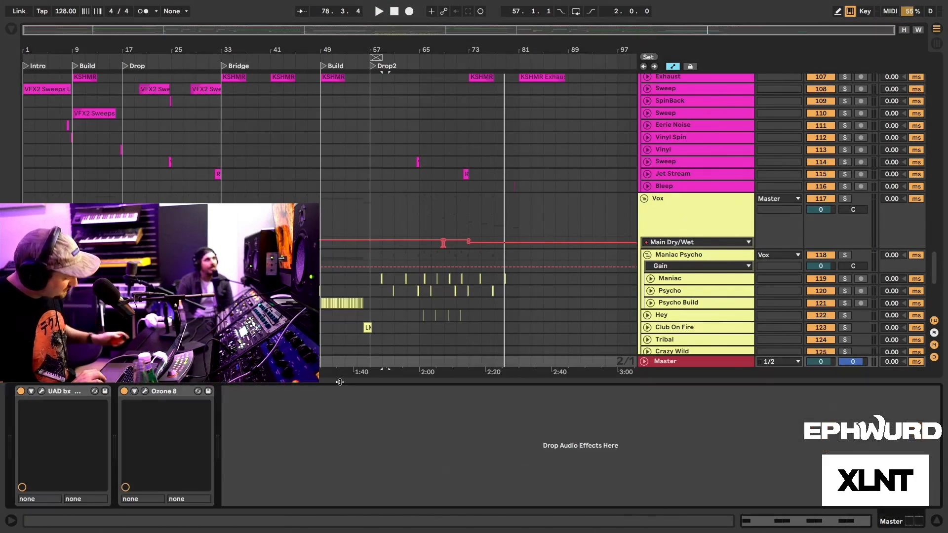
pyautogui.click(41, 391)
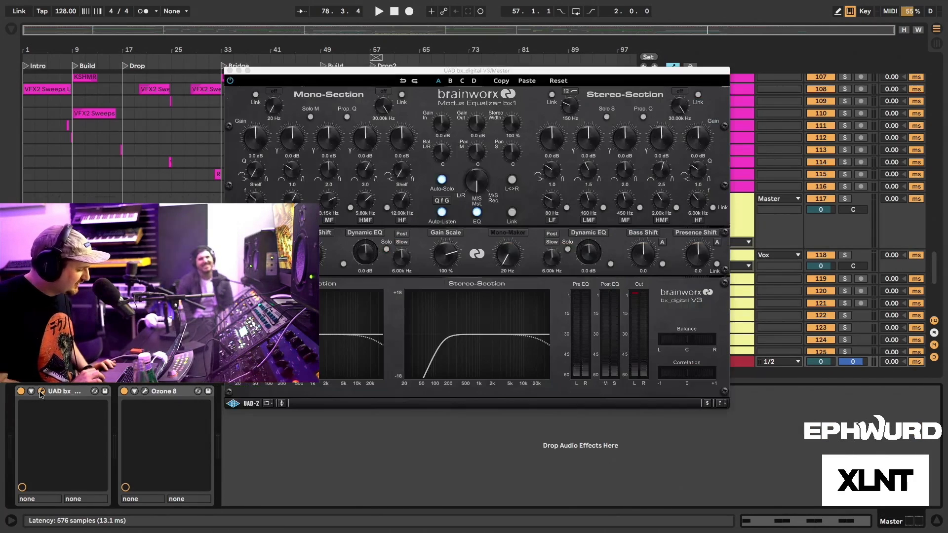
pyautogui.moveTo(379, 72); pyautogui.dragTo(352, 21)
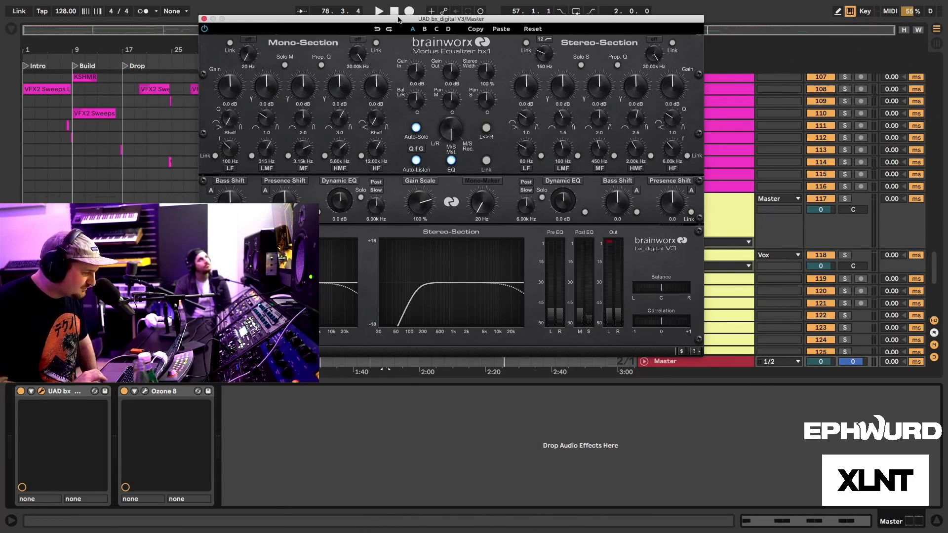
pyautogui.moveTo(325, 20); pyautogui.dragTo(330, 19)
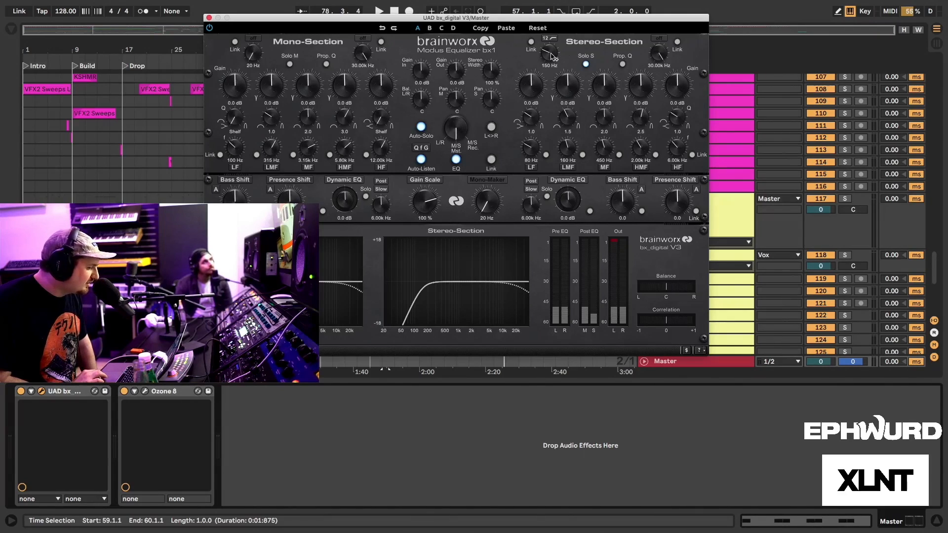
pyautogui.click(209, 18)
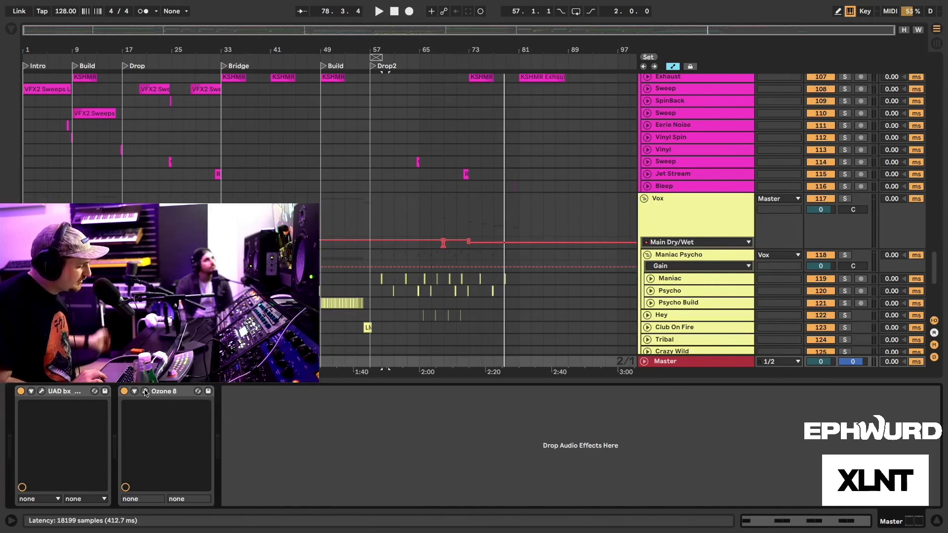
# Open Ozone 8 on the Master track and examine its Equalizer, Exciter, Vintage Compressor and Maximizer modules.
pyautogui.press('super+alt+p')
pyautogui.click(224, 155)
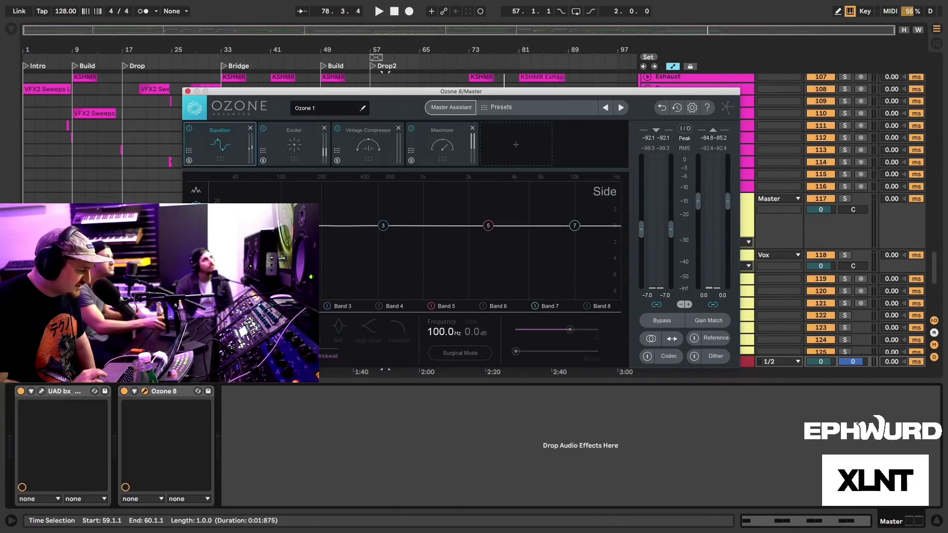
pyautogui.click(293, 151)
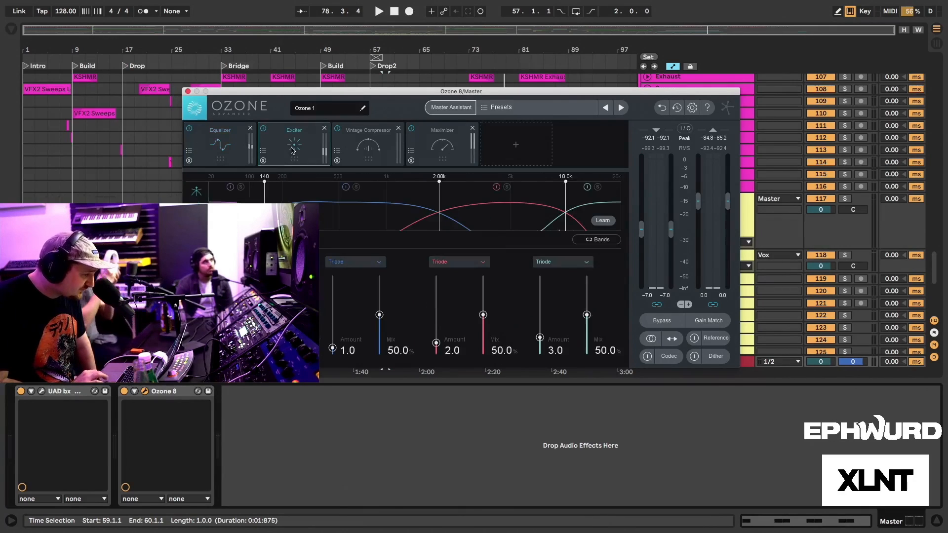
pyautogui.click(233, 148)
pyautogui.click(287, 147)
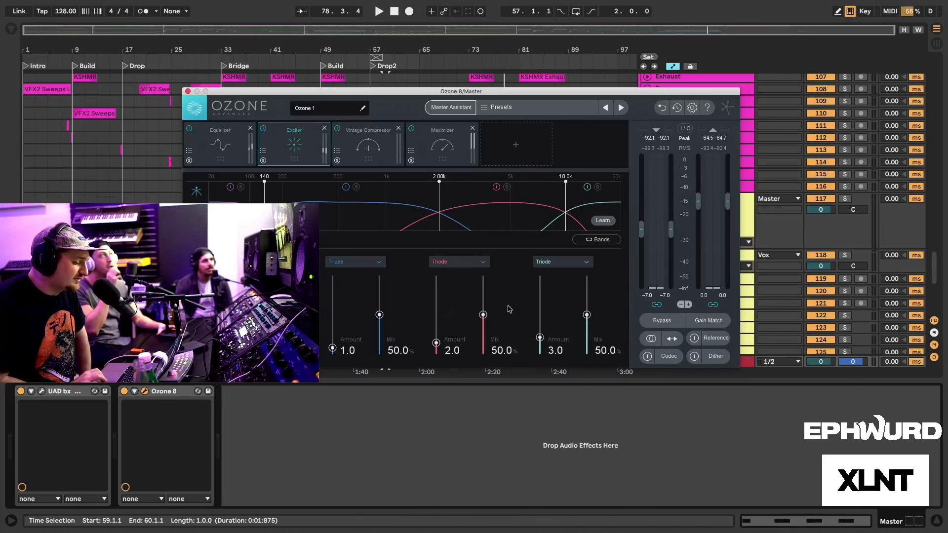
pyautogui.click(375, 151)
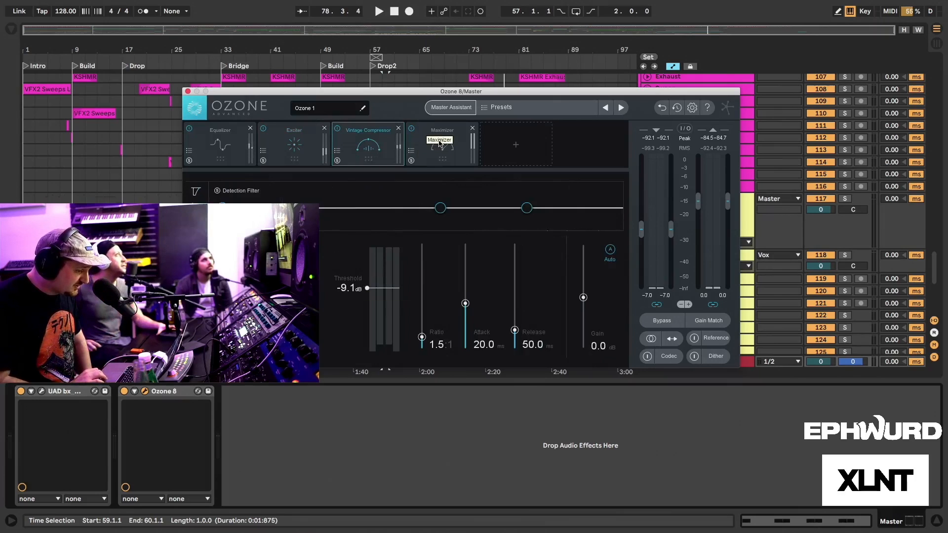
pyautogui.click(441, 157)
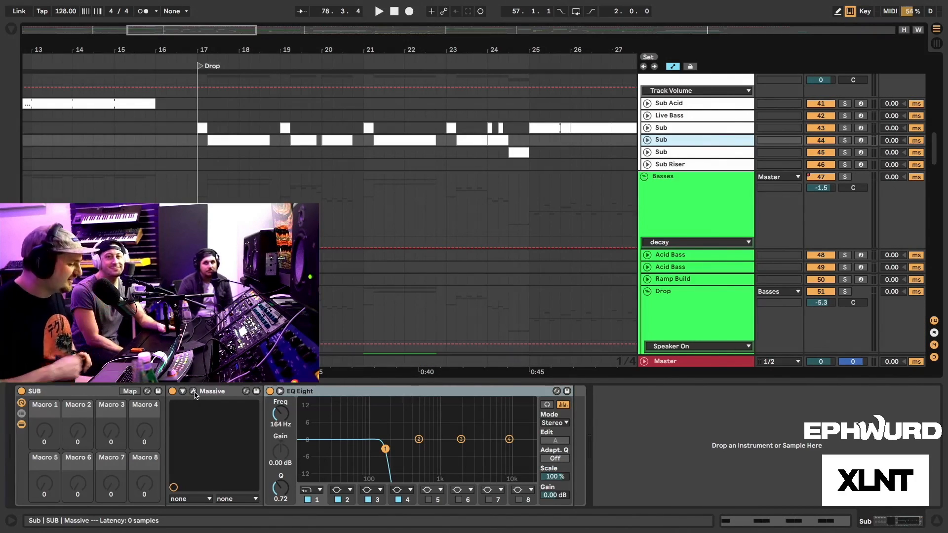
# Open Massive on the Sub track, demonstrate raising and resetting the 4 Env delay, and close the plug-in window.
pyautogui.click(193, 393)
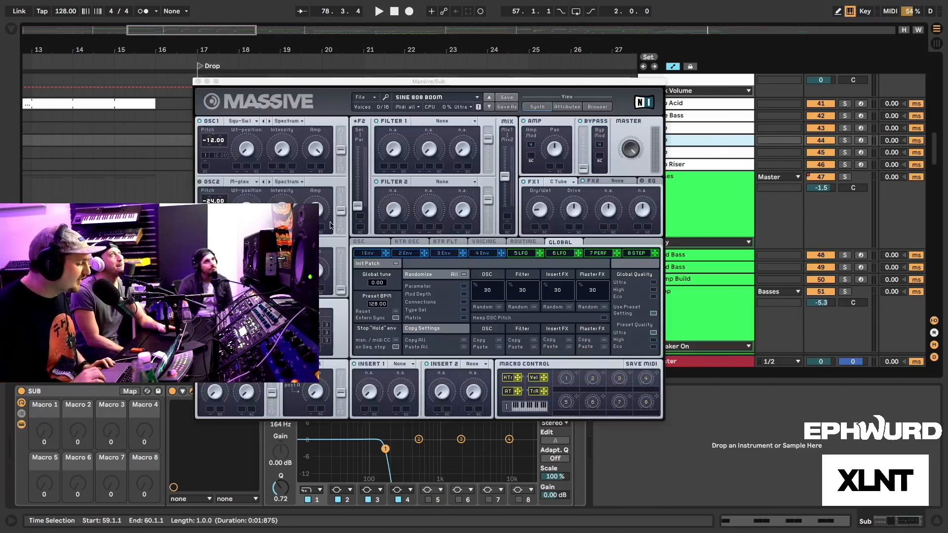
pyautogui.click(488, 255)
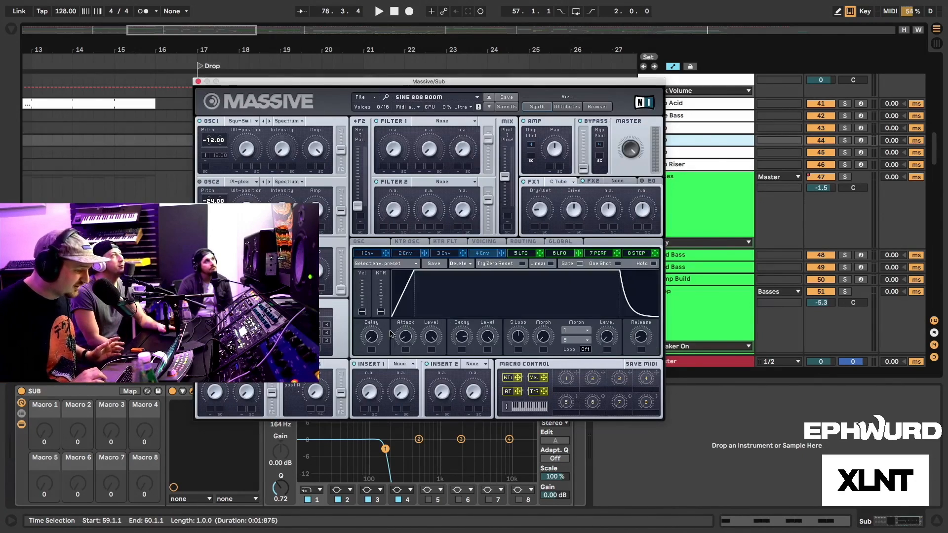
pyautogui.moveTo(373, 342); pyautogui.dragTo(367, 333)
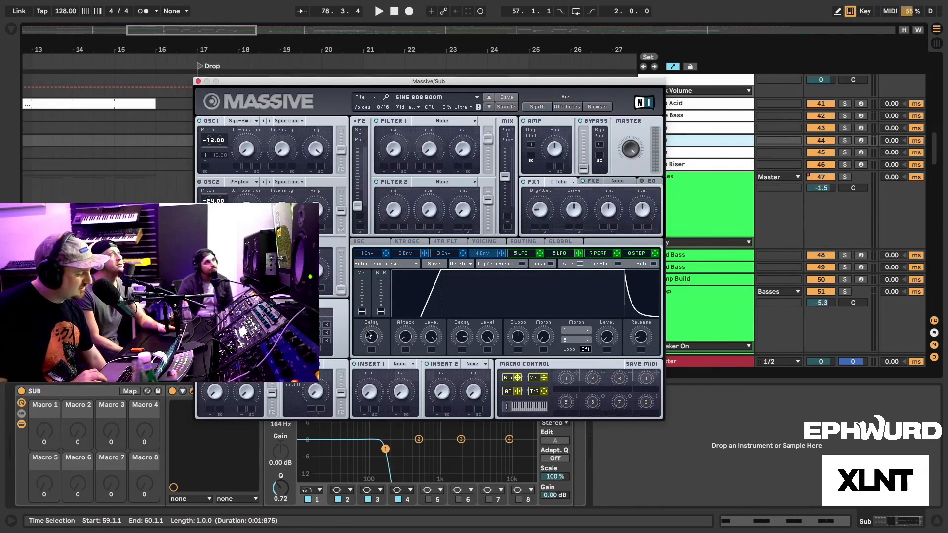
pyautogui.doubleClick(373, 340)
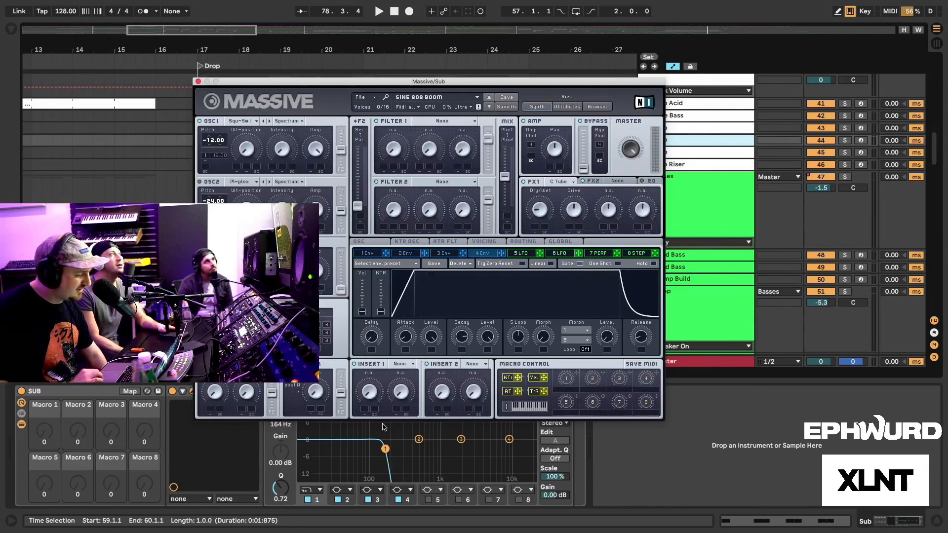
pyautogui.click(198, 82)
# Show the device chain of the Kicks group track.
pyautogui.scroll(5, 555, 208)
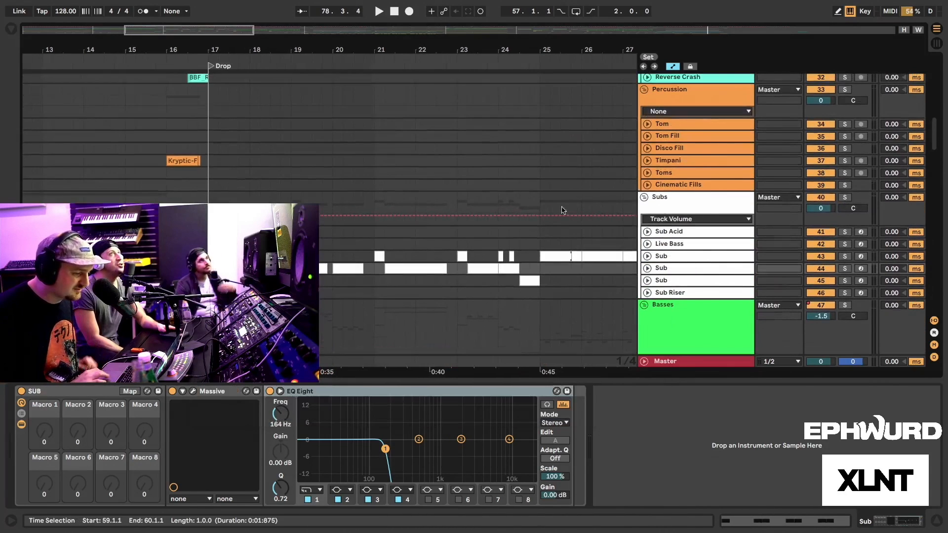
pyautogui.scroll(10, 681, 212)
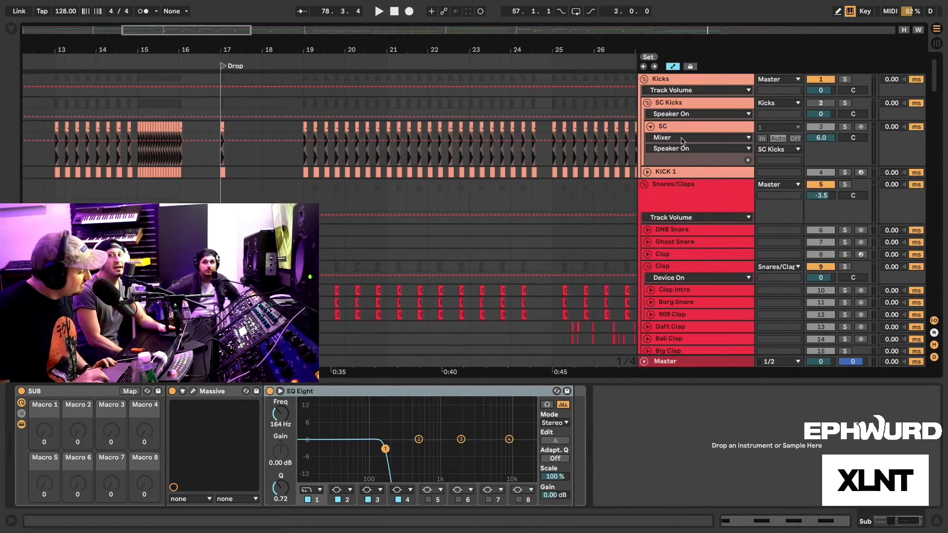
pyautogui.click(674, 81)
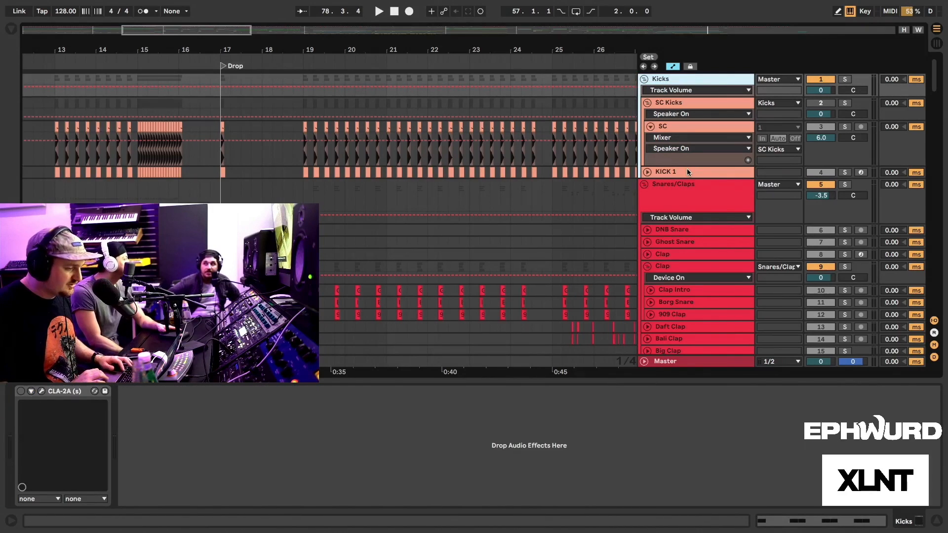
# Show the device chain of the Snares/Claps group and that of the Subs group.
pyautogui.hotkey('ctrl', 'z')
pyautogui.hotkey('ctrl', 'z')
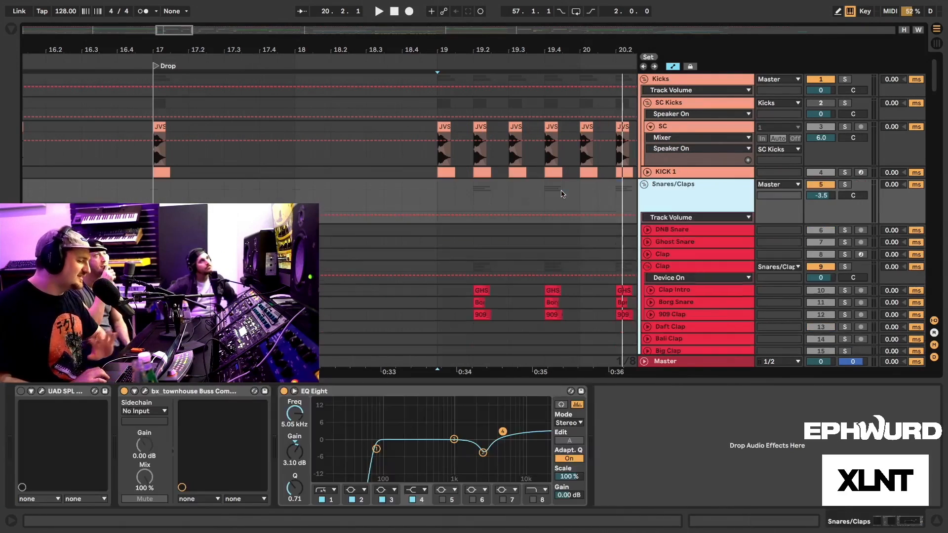
pyautogui.press('Delete')
pyautogui.scroll(-10, 557, 173)
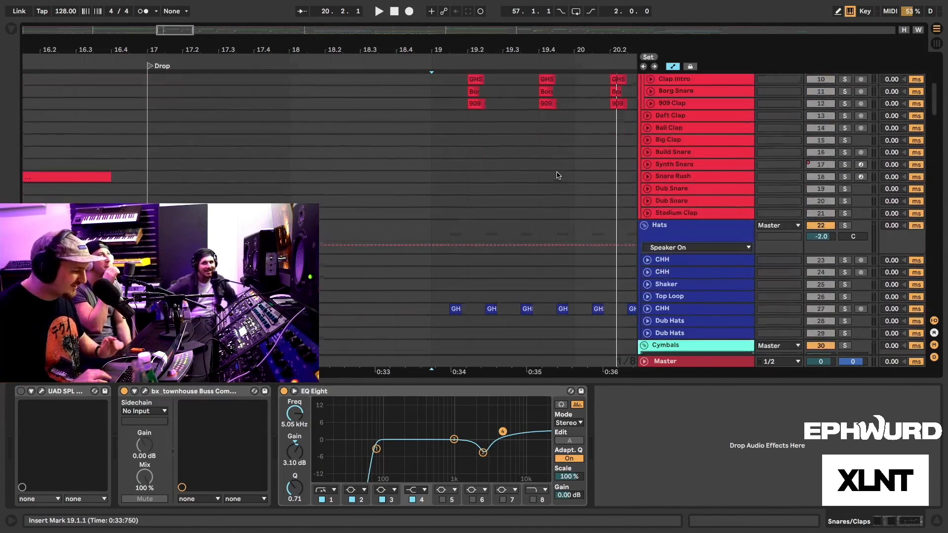
pyautogui.scroll(-8, 617, 245)
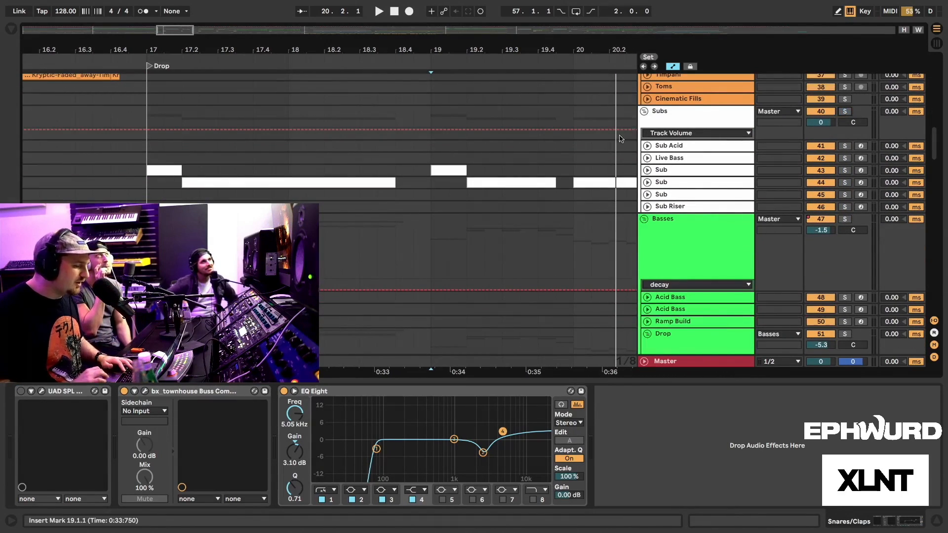
pyautogui.click(688, 114)
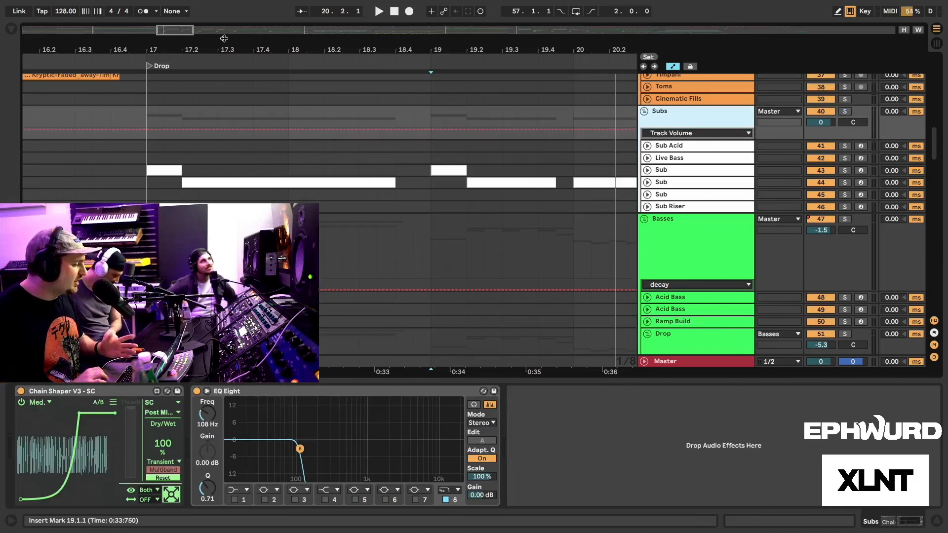
pyautogui.moveTo(201, 51); pyautogui.dragTo(289, 50)
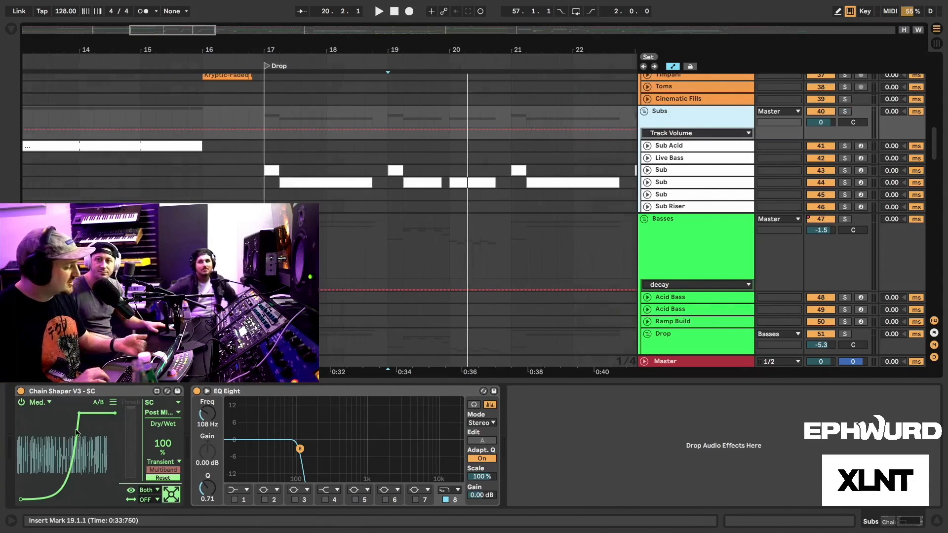
# Reopen Massive on the Sub track, demonstrate delaying the 4 Env attack and removing the delay again, and close its window.
pyautogui.scroll(5, 335, 237)
pyautogui.scroll(10, 335, 237)
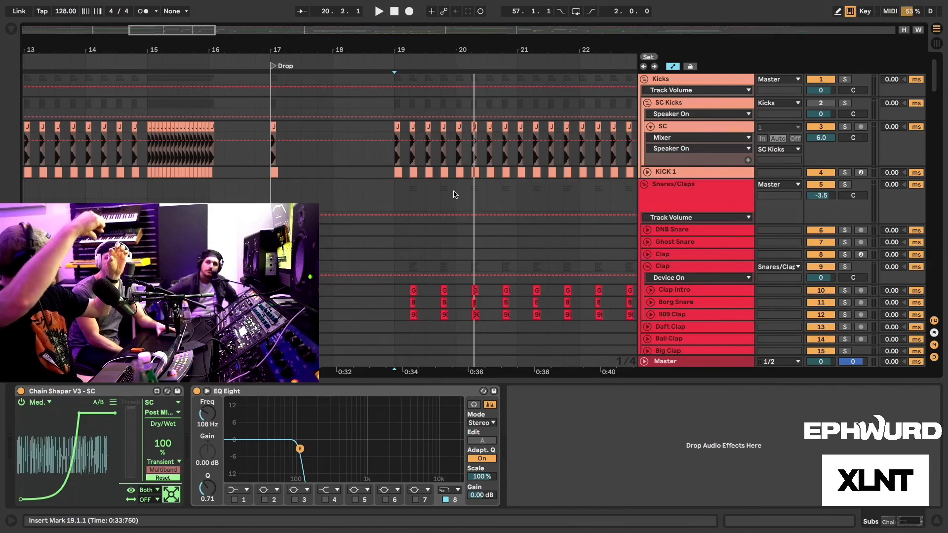
pyautogui.scroll(-15, 488, 210)
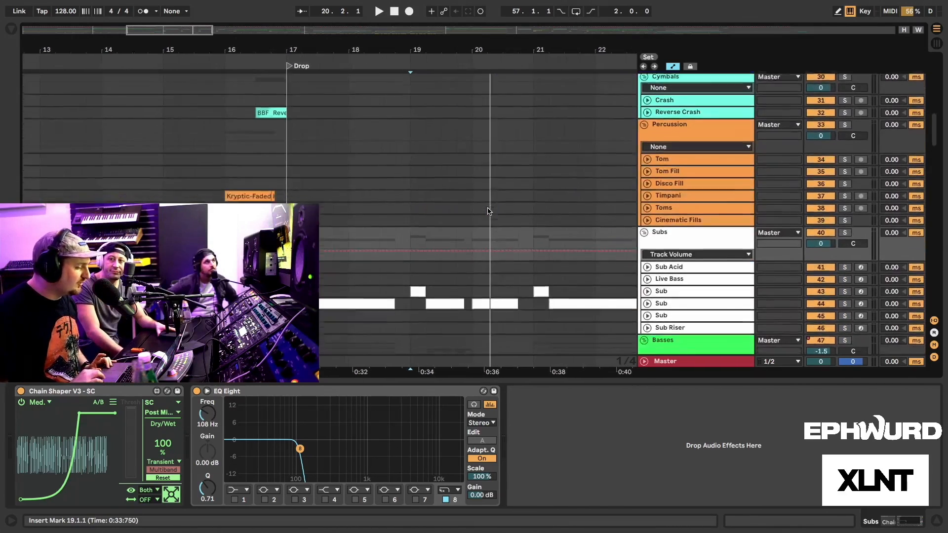
pyautogui.scroll(-3, 488, 211)
pyautogui.click(663, 263)
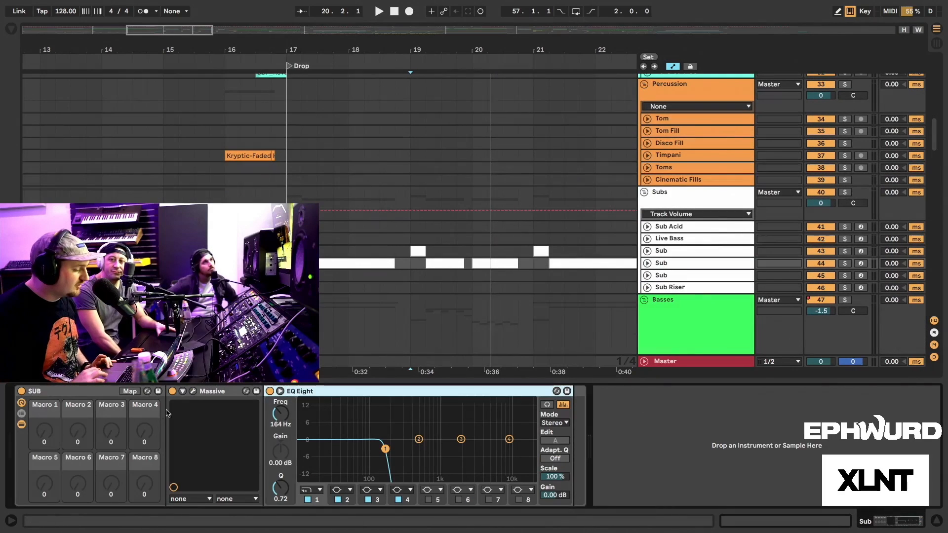
pyautogui.click(193, 391)
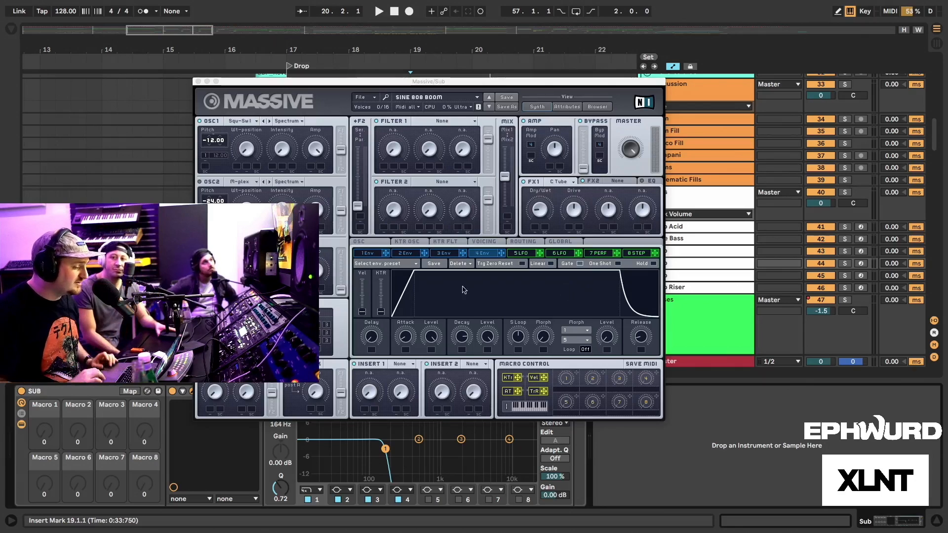
pyautogui.moveTo(371, 341); pyautogui.dragTo(365, 331)
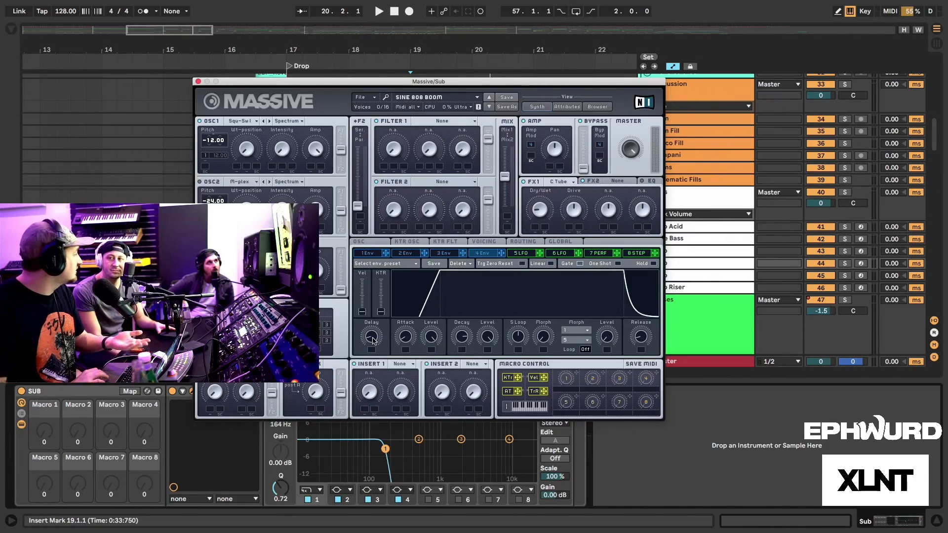
pyautogui.moveTo(373, 340); pyautogui.dragTo(373, 361)
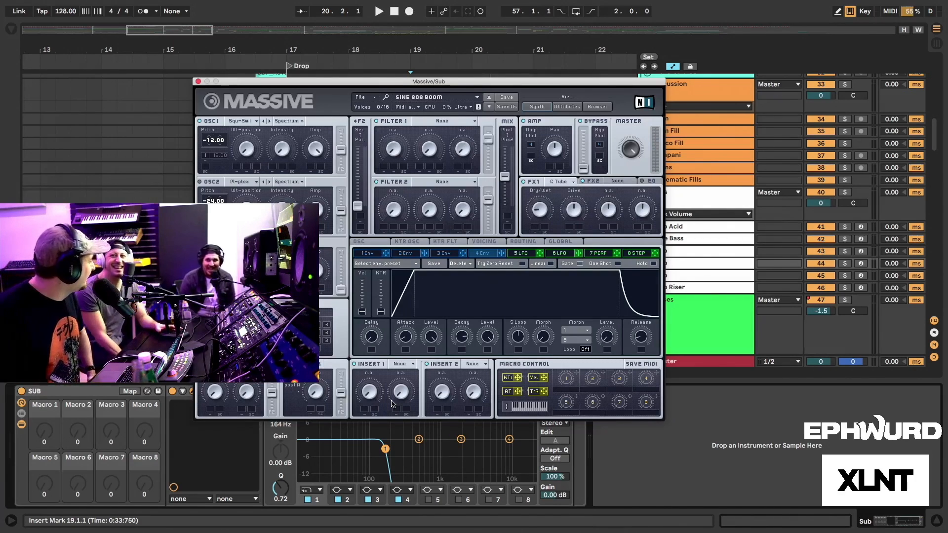
pyautogui.click(195, 94)
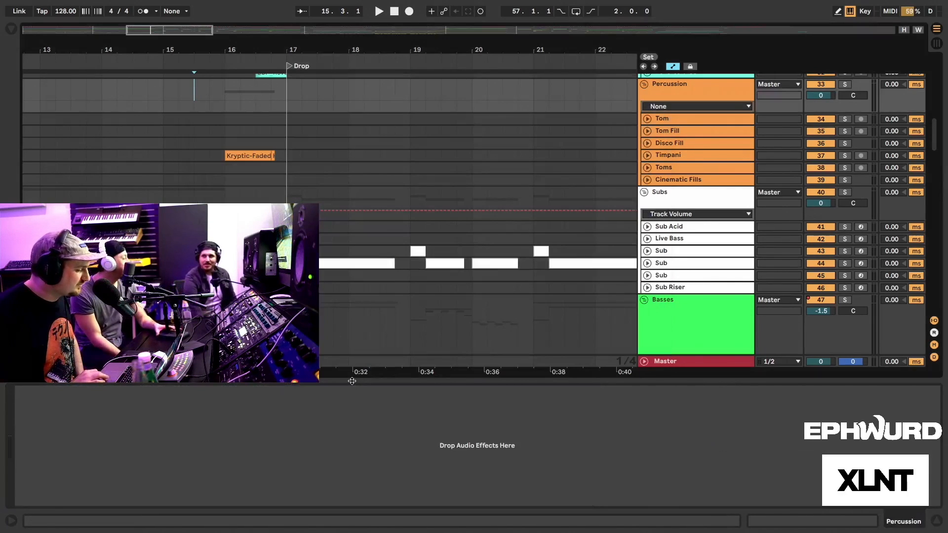
# Hide the device view to enlarge the arrangement and examine the bass tracks' clips around the first Drop and across the song.
pyautogui.moveTo(352, 381); pyautogui.dragTo(353, 384)
pyautogui.moveTo(284, 50); pyautogui.dragTo(407, 15)
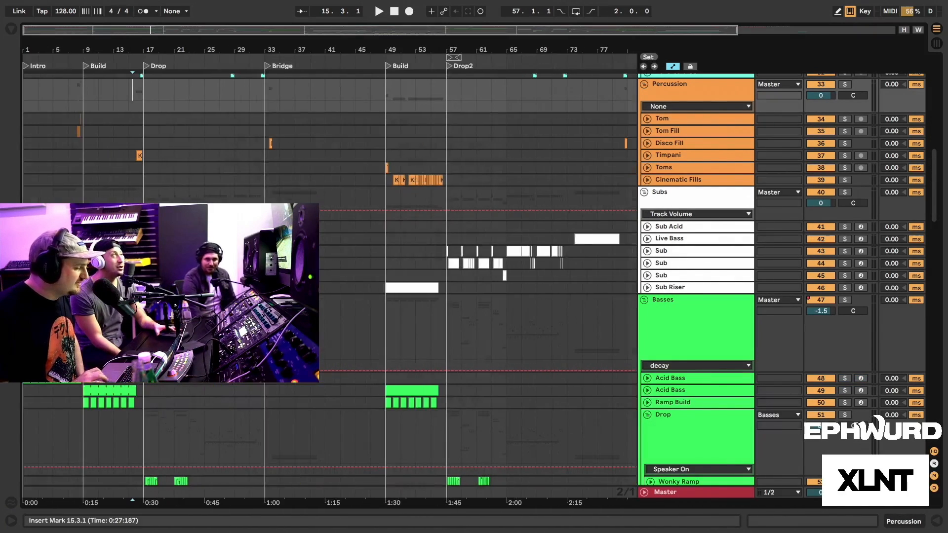
pyautogui.scroll(-10, 330, 279)
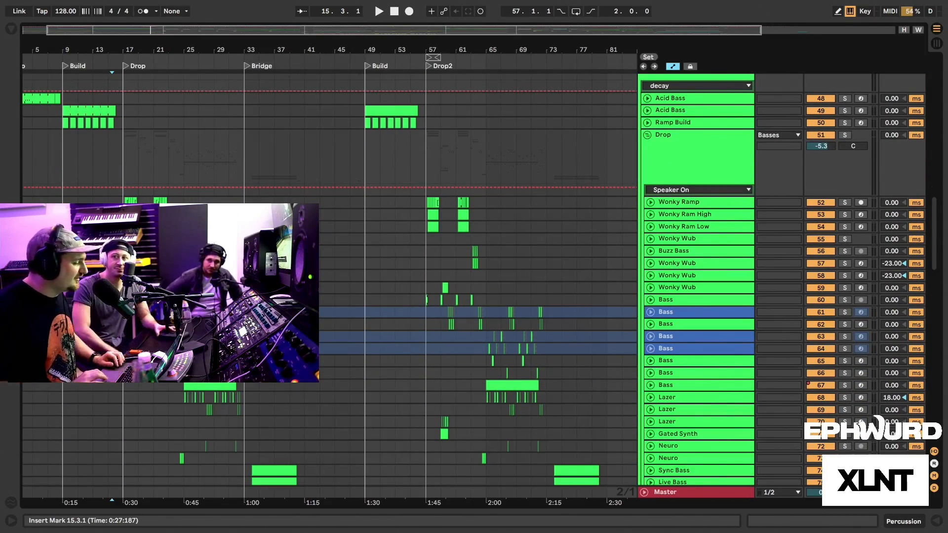
pyautogui.scroll(-5, 330, 279)
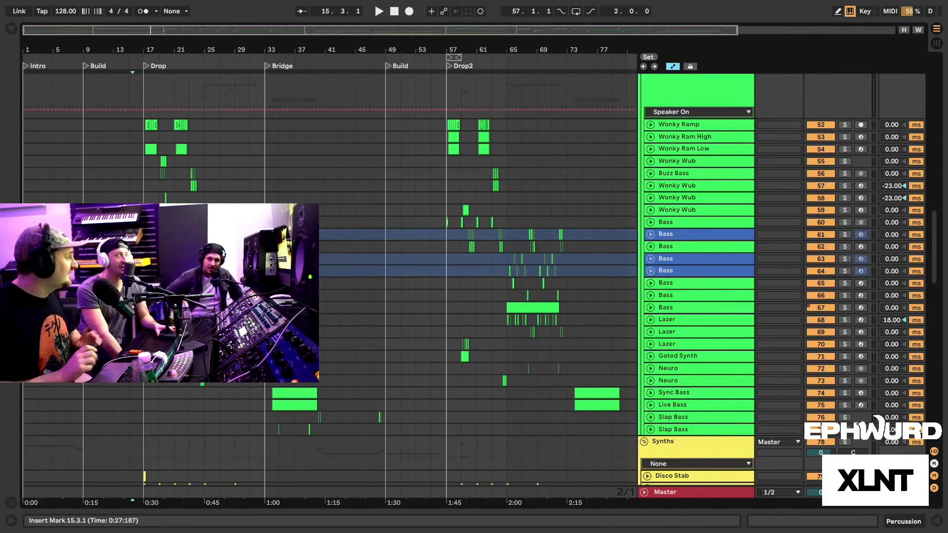
pyautogui.moveTo(148, 52); pyautogui.dragTo(148, 118)
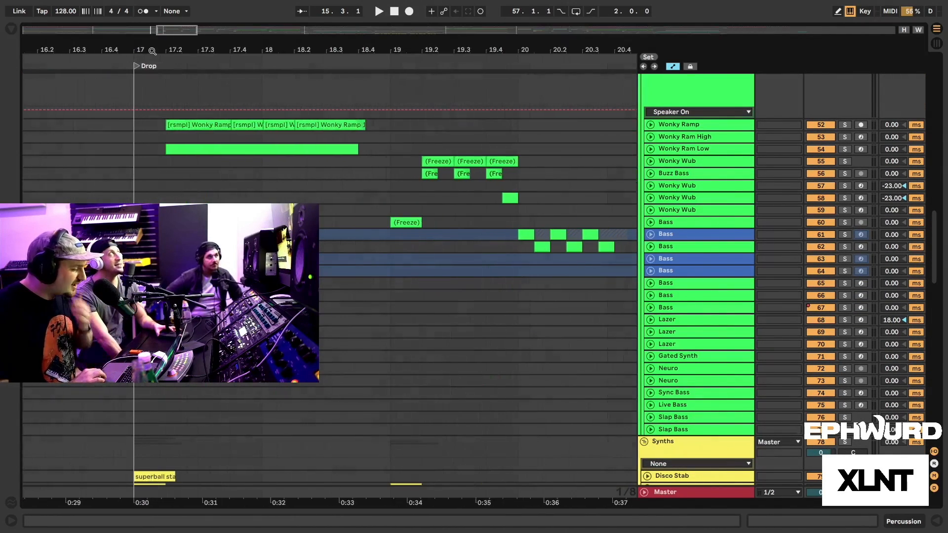
pyautogui.moveTo(153, 51); pyautogui.dragTo(149, 48)
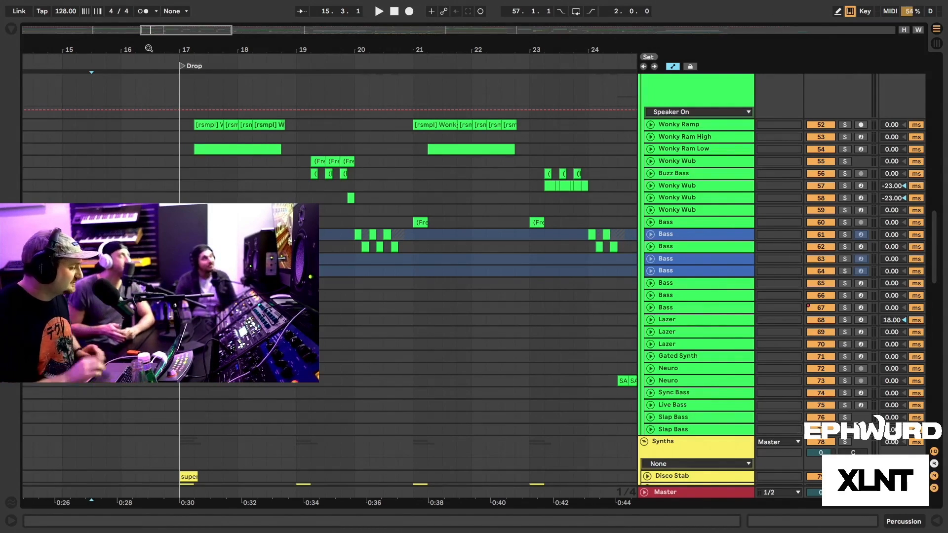
pyautogui.moveTo(237, 49); pyautogui.dragTo(236, 6)
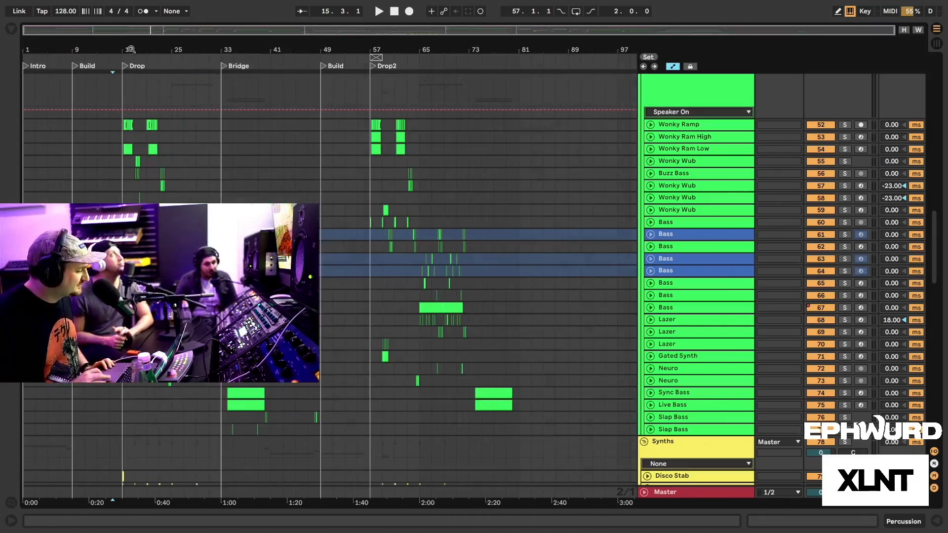
# Return the playhead to bar 1 and play the full song from the beginning.
pyautogui.scroll(-15, 316, 277)
pyautogui.scroll(-5, 326, 277)
pyautogui.scroll(20, 326, 277)
pyautogui.scroll(2, 326, 277)
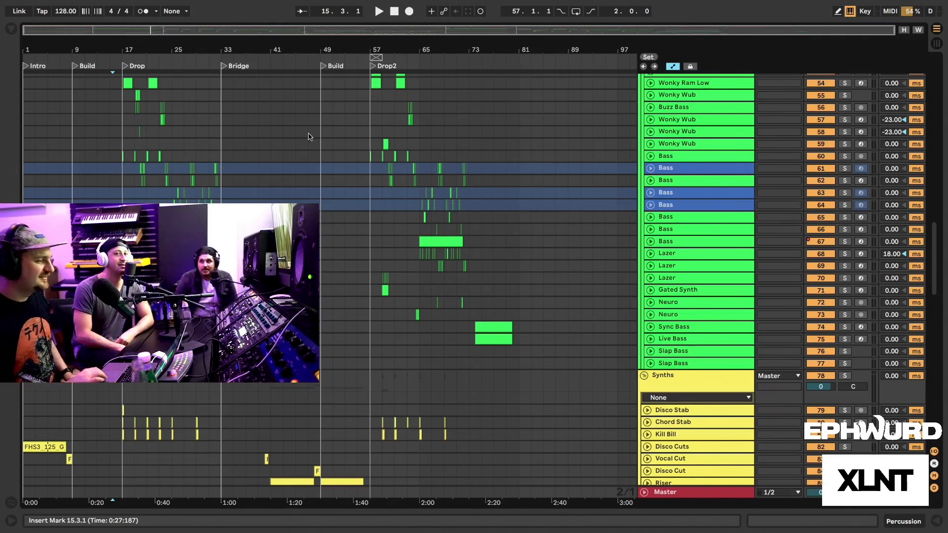
pyautogui.click(395, 11)
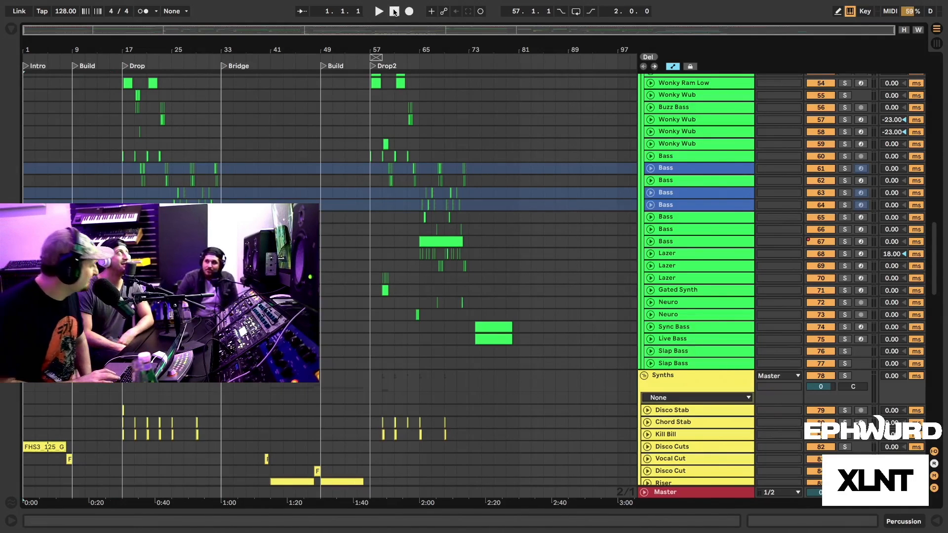
pyautogui.press('space')
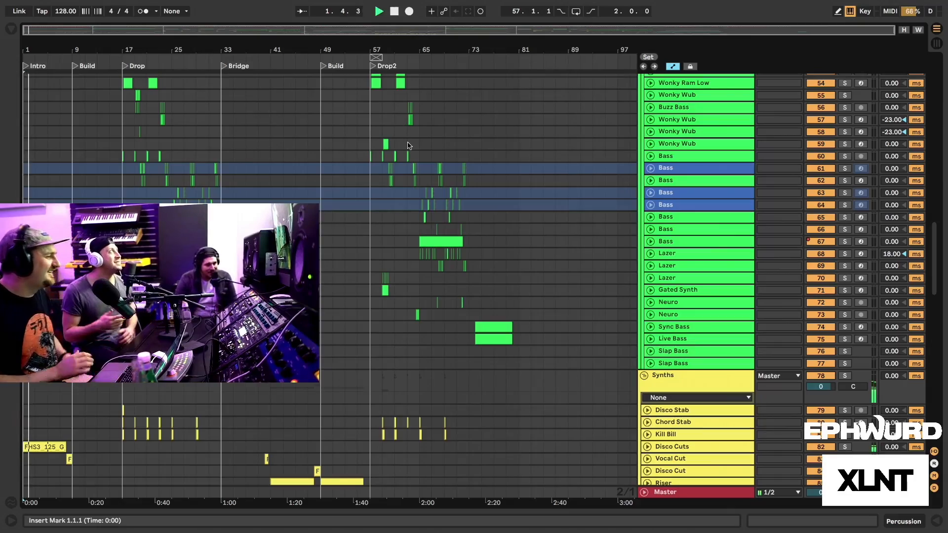